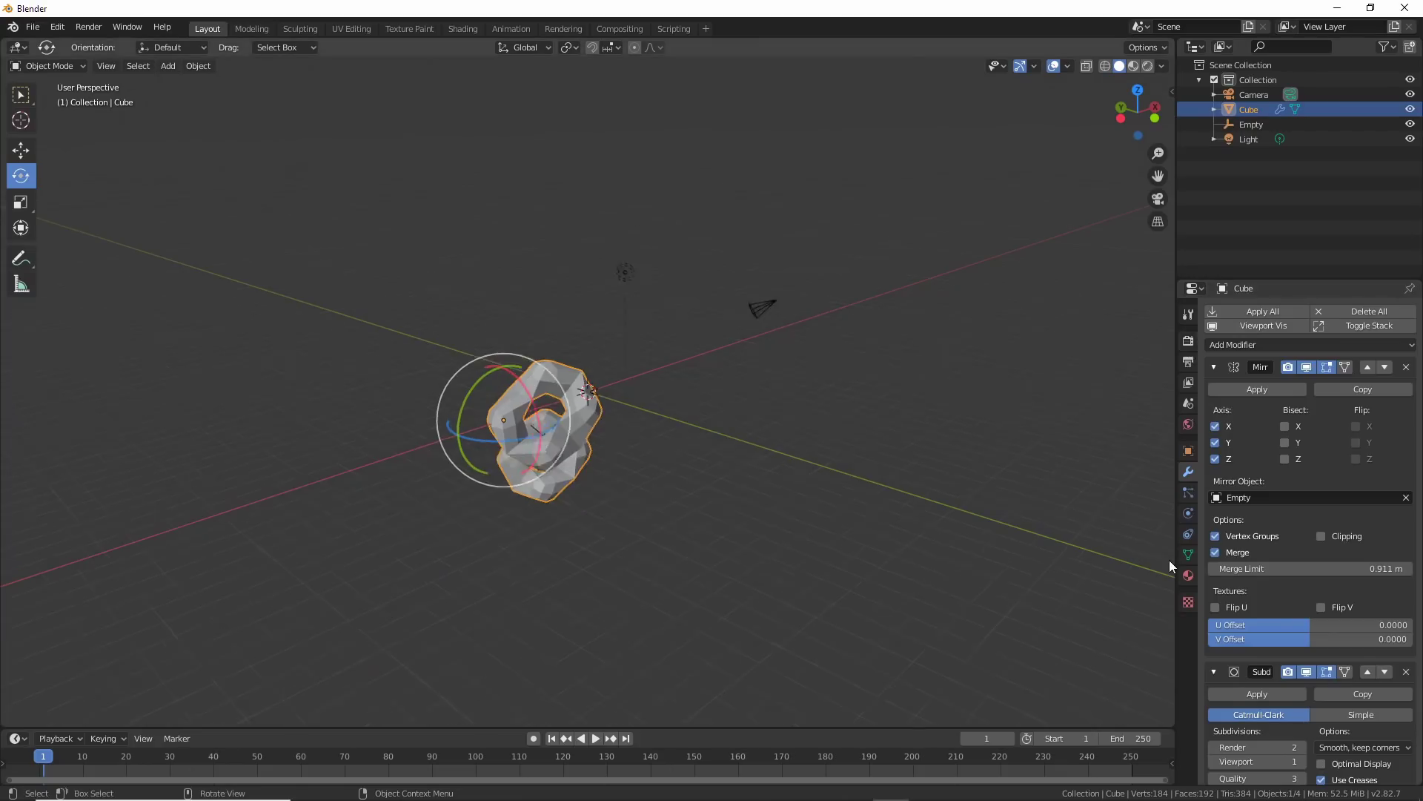
{"action": "scroll", "coordinate": [667, 579], "scroll_direction": "up", "scroll_amount": 3}
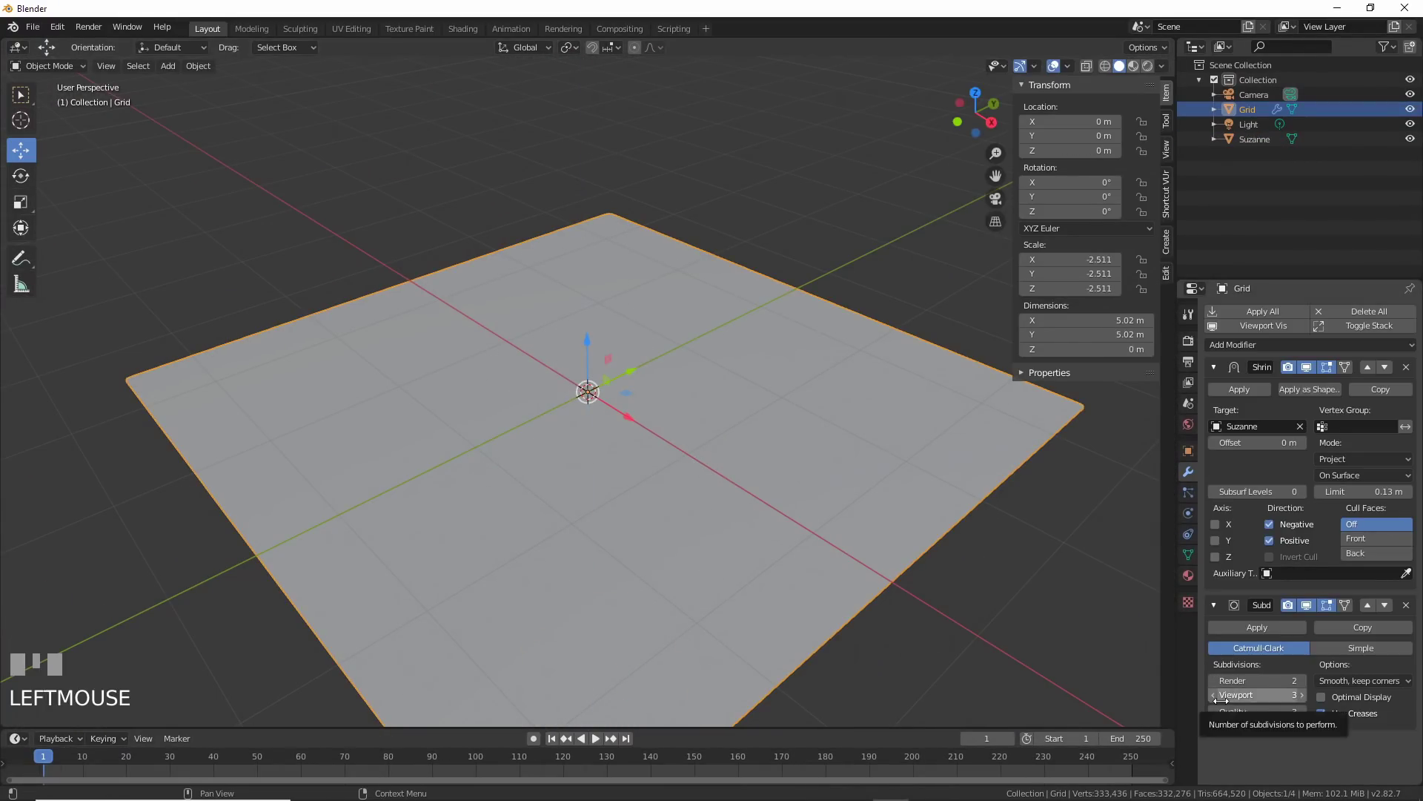
{"action": "scroll", "coordinate": [817, 582], "scroll_direction": "down", "scroll_amount": 2}
{"action": "middle_click_drag", "start_coordinate": [817, 581], "coordinate": [794, 795]}
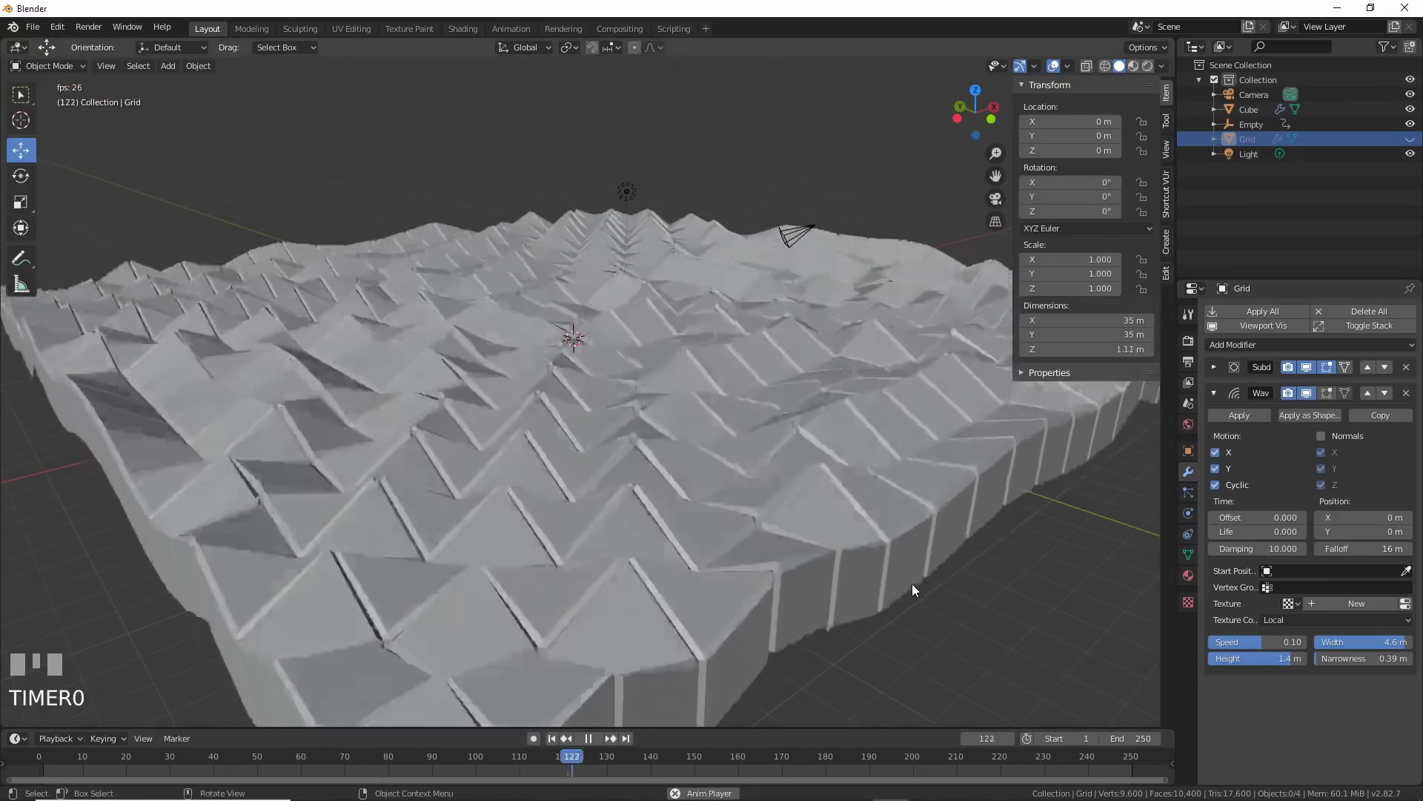
{"action": "scroll", "coordinate": [902, 607], "scroll_direction": "down", "scroll_amount": 6}
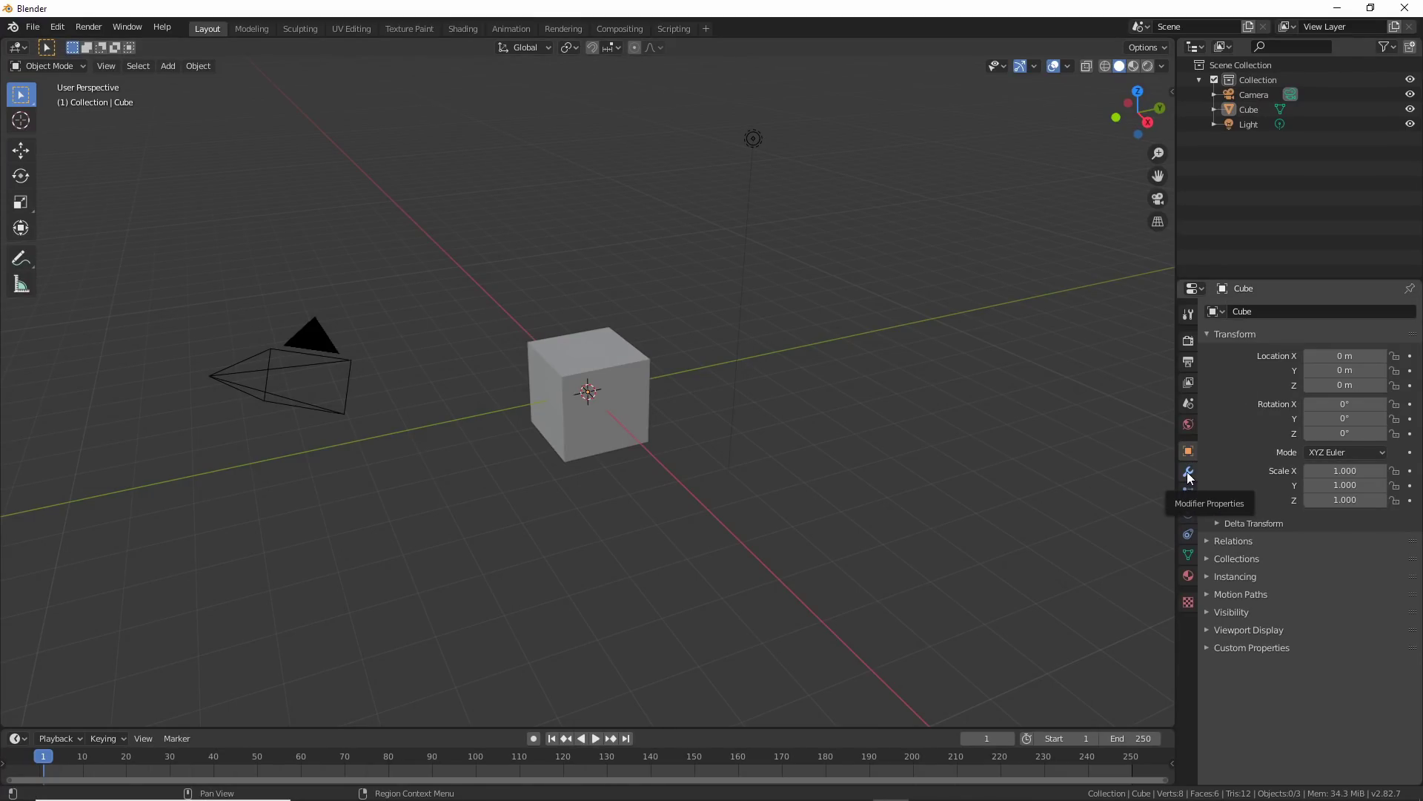
Add an Array modifier to the cube
{"action": "left_click", "coordinate": [1188, 471]}
{"action": "left_click", "coordinate": [1246, 311]}
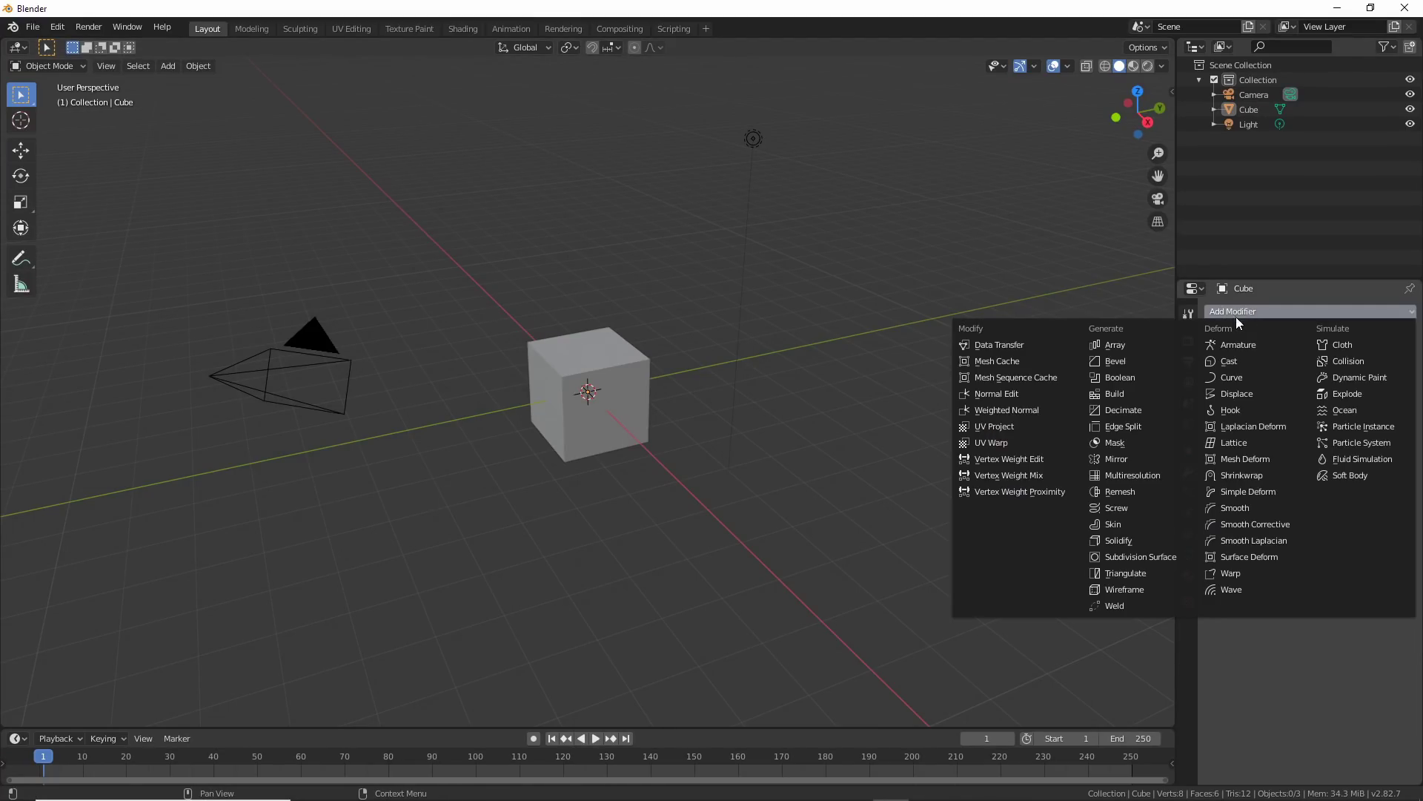
{"action": "left_click", "coordinate": [1122, 347]}
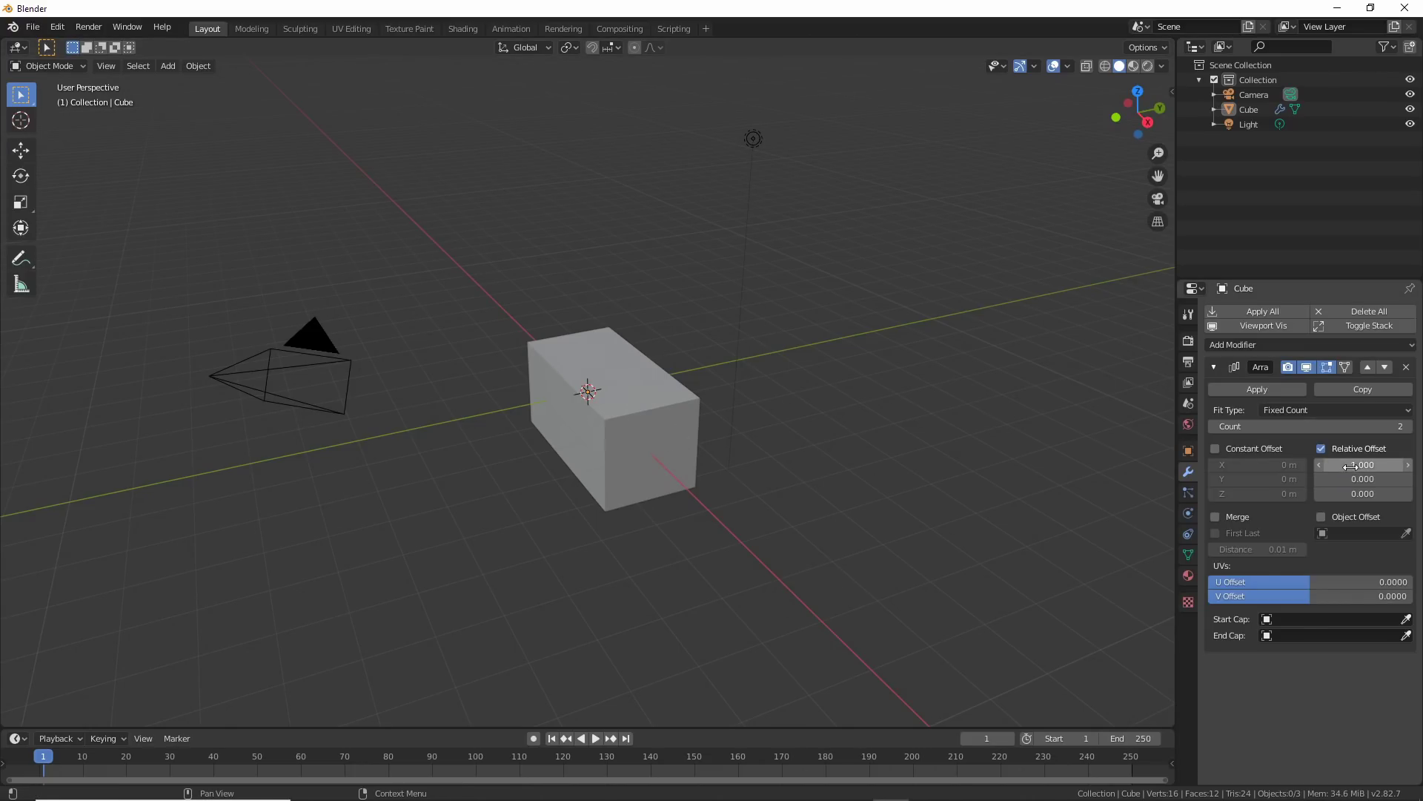
Set the array's X relative offset to 0, try a Y relative offset of 1 and reset Y to 0
{"action": "type", "text": "0"}
{"action": "key", "text": "Return"}
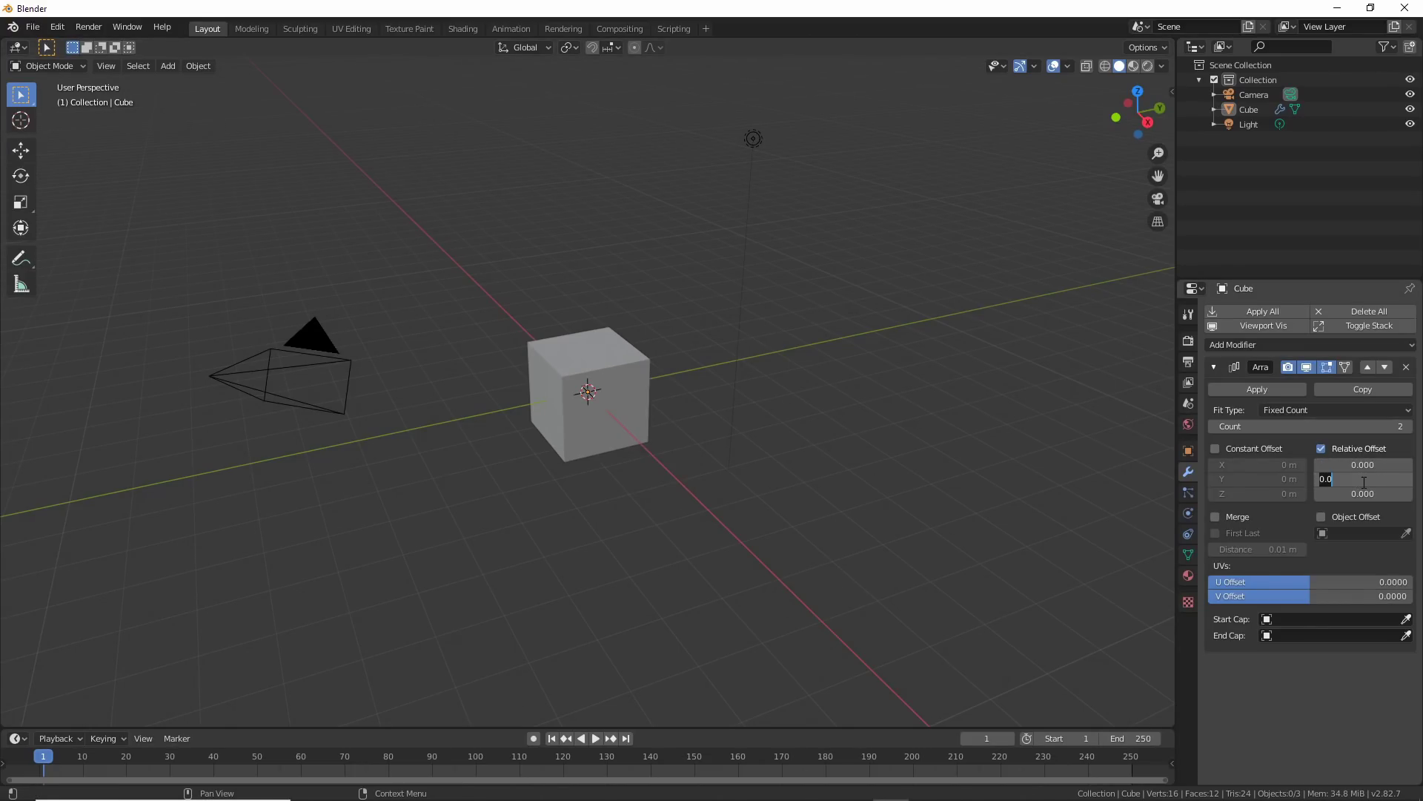
{"action": "type", "text": "1"}
{"action": "key", "text": "Return"}
{"action": "left_click", "coordinate": [1363, 479]}
{"action": "type", "text": "0"}
{"action": "key", "text": "Return"}
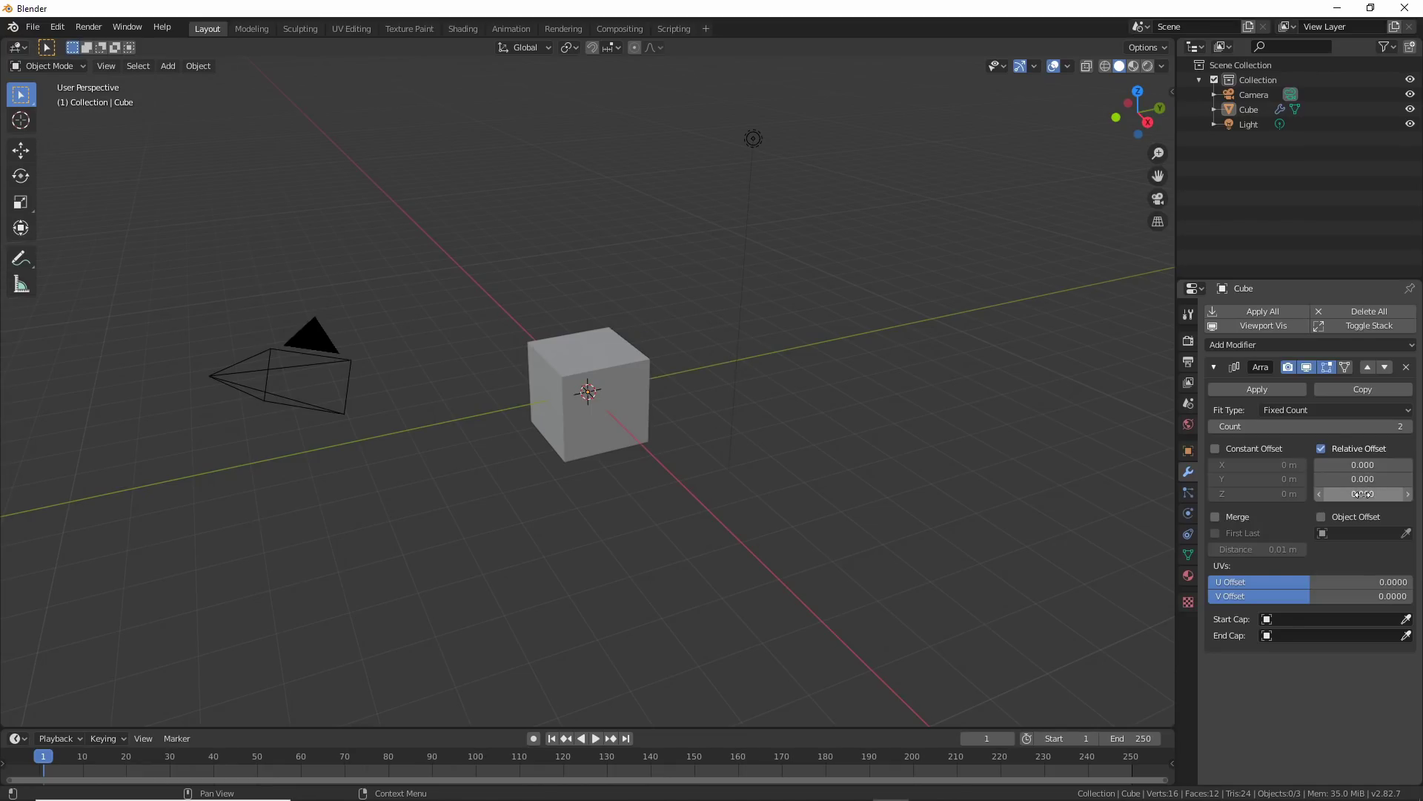
Try a Z relative offset of 1 on the array and reset it to 0
{"action": "left_click", "coordinate": [1362, 494]}
{"action": "type", "text": "1"}
{"action": "key", "text": "Return"}
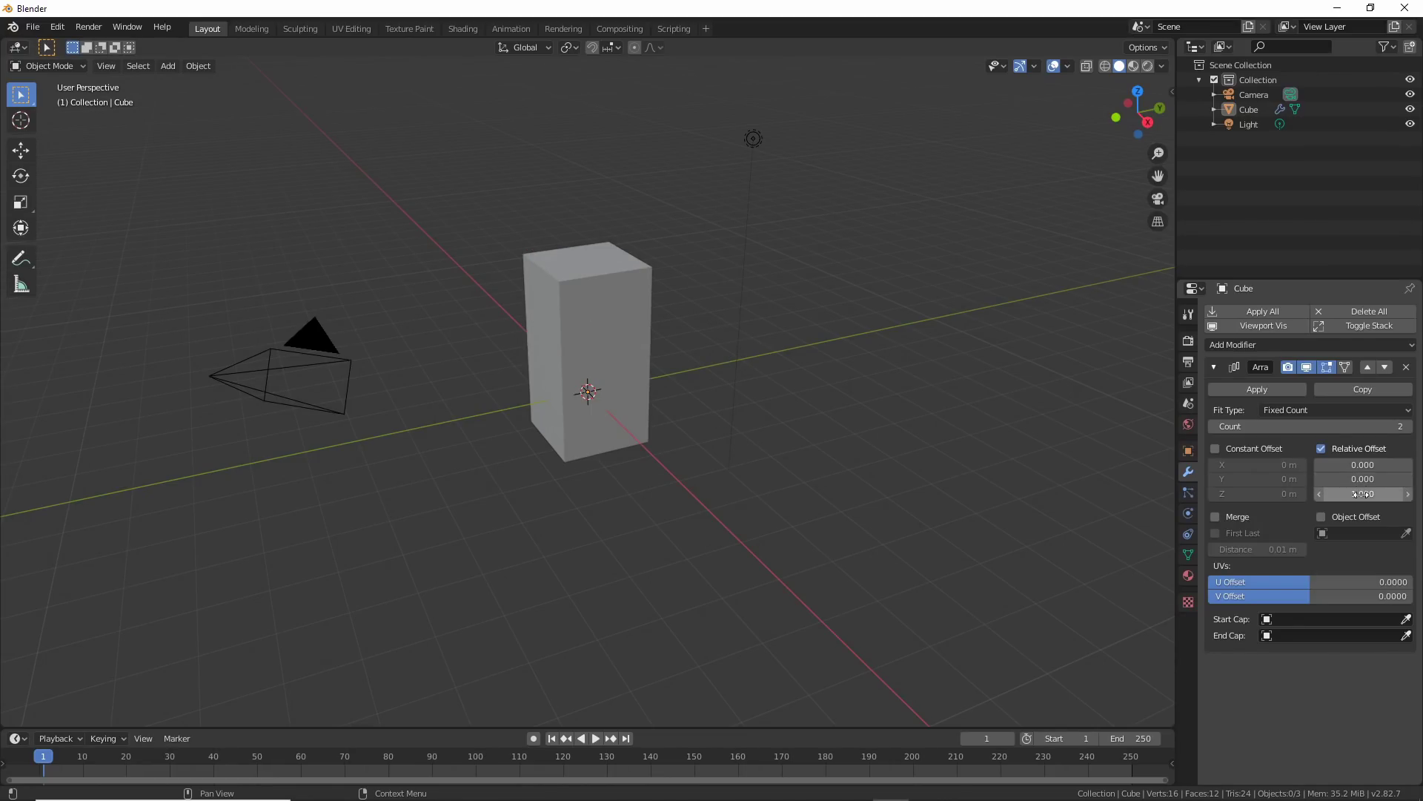
{"action": "left_click", "coordinate": [1362, 494]}
{"action": "type", "text": "0"}
{"action": "key", "text": "Return"}
Set the array's X, Y and Z relative offsets all to 1 and raise the count to 3
{"action": "left_click_drag", "start_coordinate": [1361, 471], "coordinate": [1361, 493]}
{"action": "type", "text": "1"}
{"action": "key", "text": "Return"}
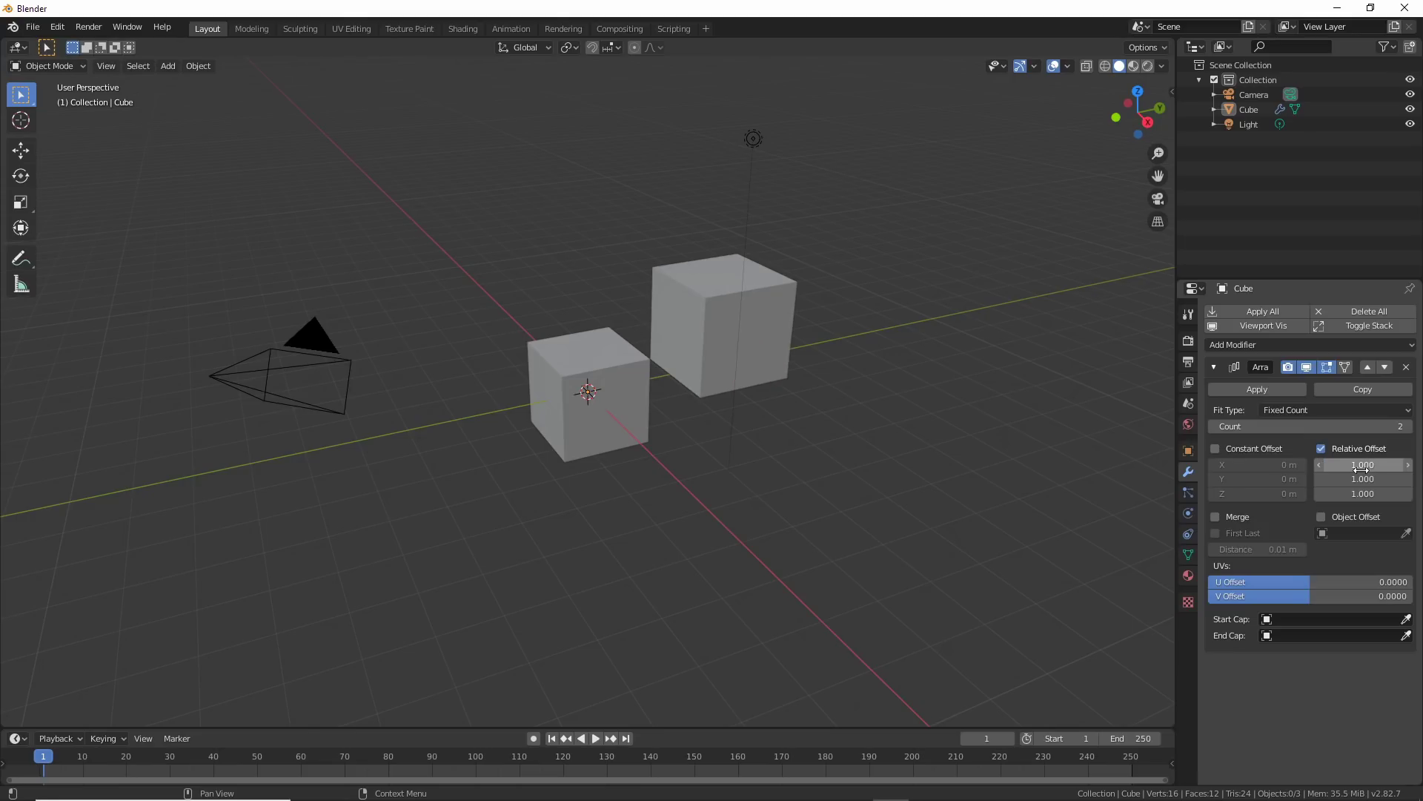
{"action": "left_click", "coordinate": [1408, 426]}
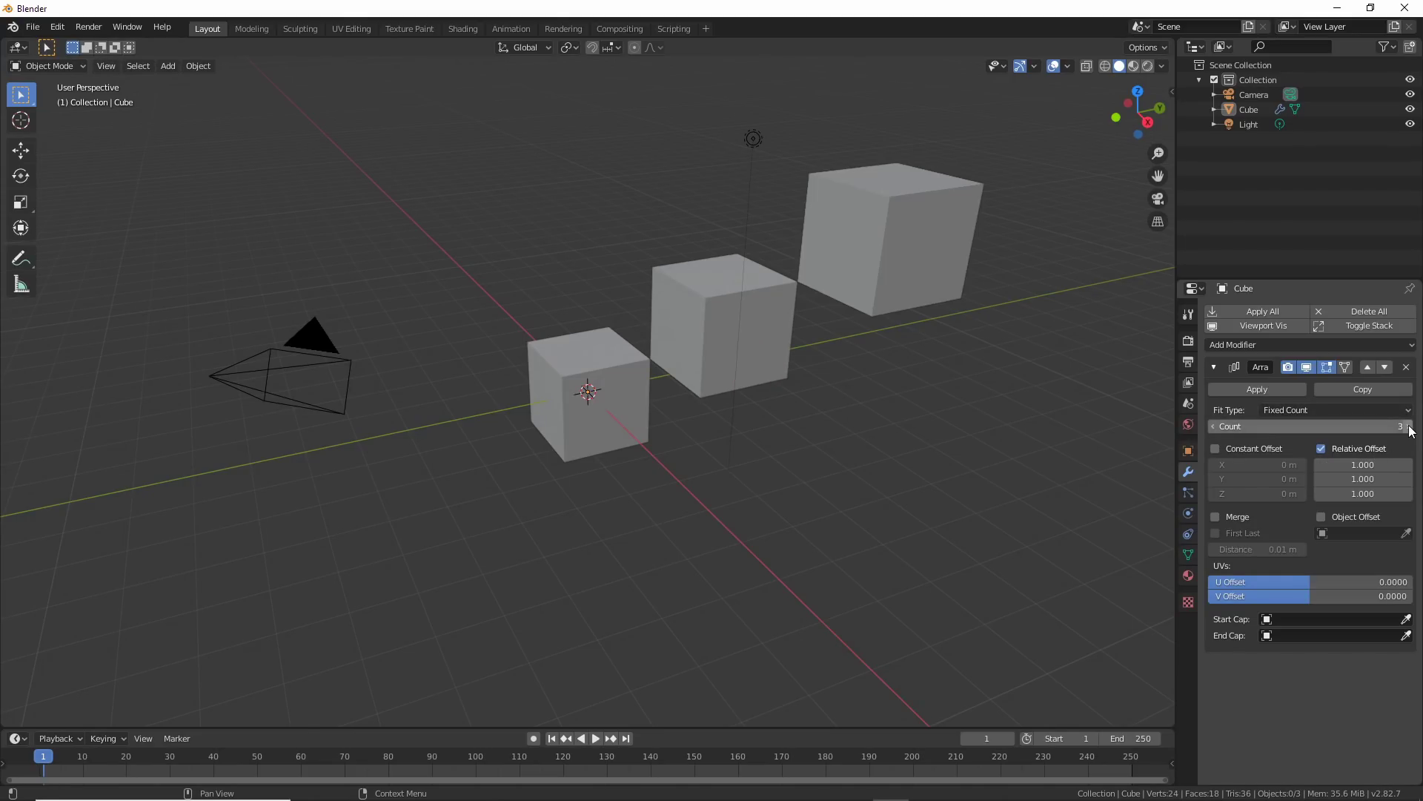
Set the array's X relative offset to 0 and its Y relative offset to 1
{"action": "middle_click_drag", "start_coordinate": [953, 522], "coordinate": [1034, 491]}
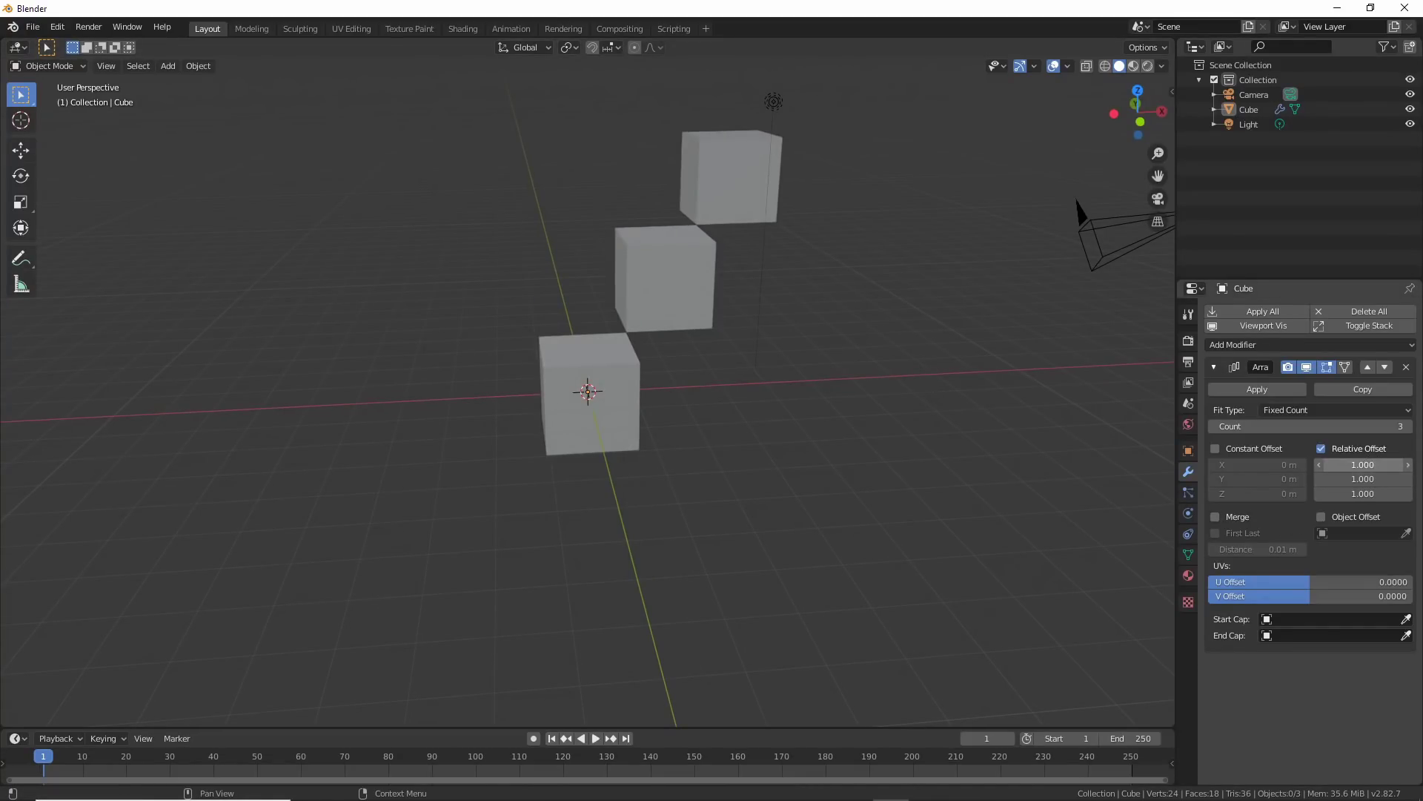
{"action": "type", "text": "0"}
{"action": "key", "text": "Return"}
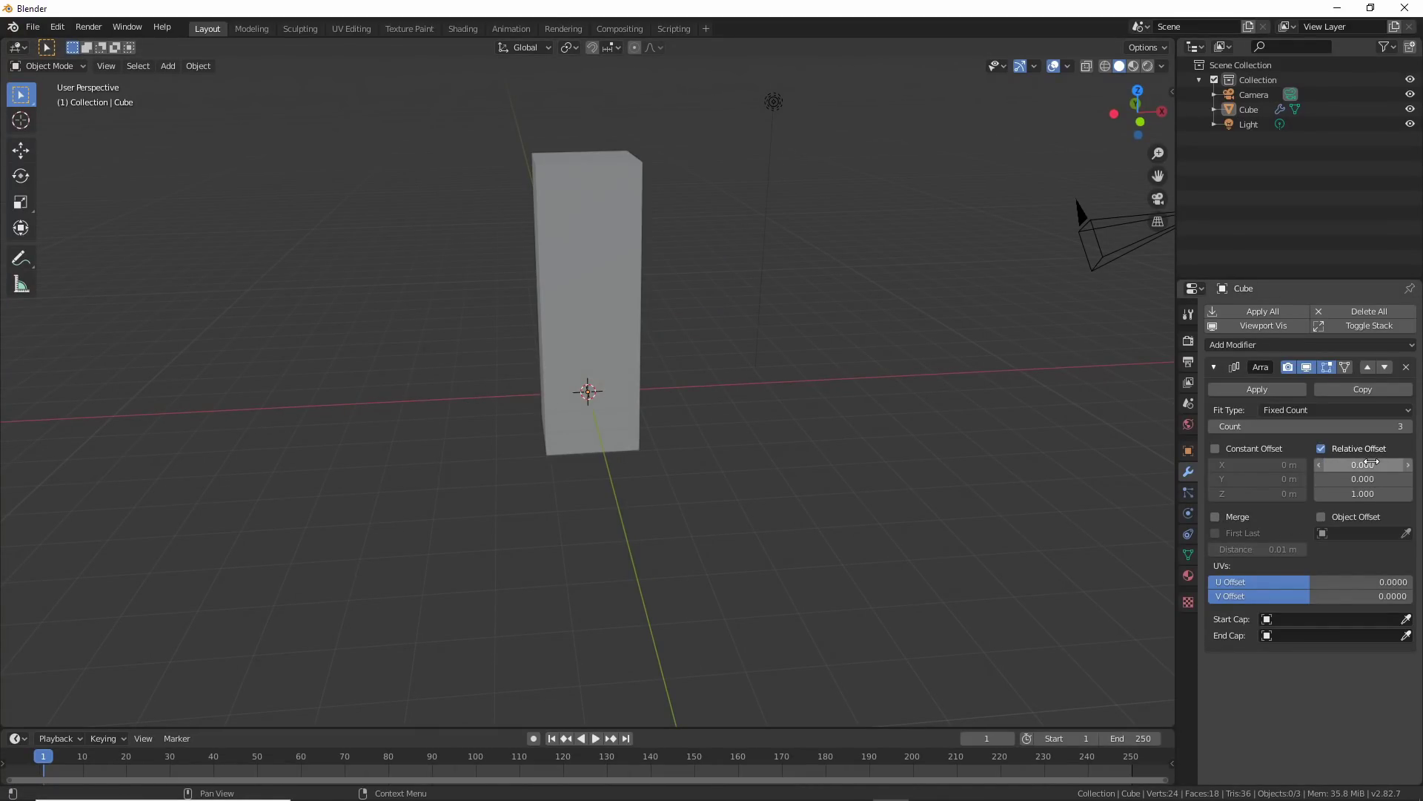
{"action": "left_click", "coordinate": [1365, 480]}
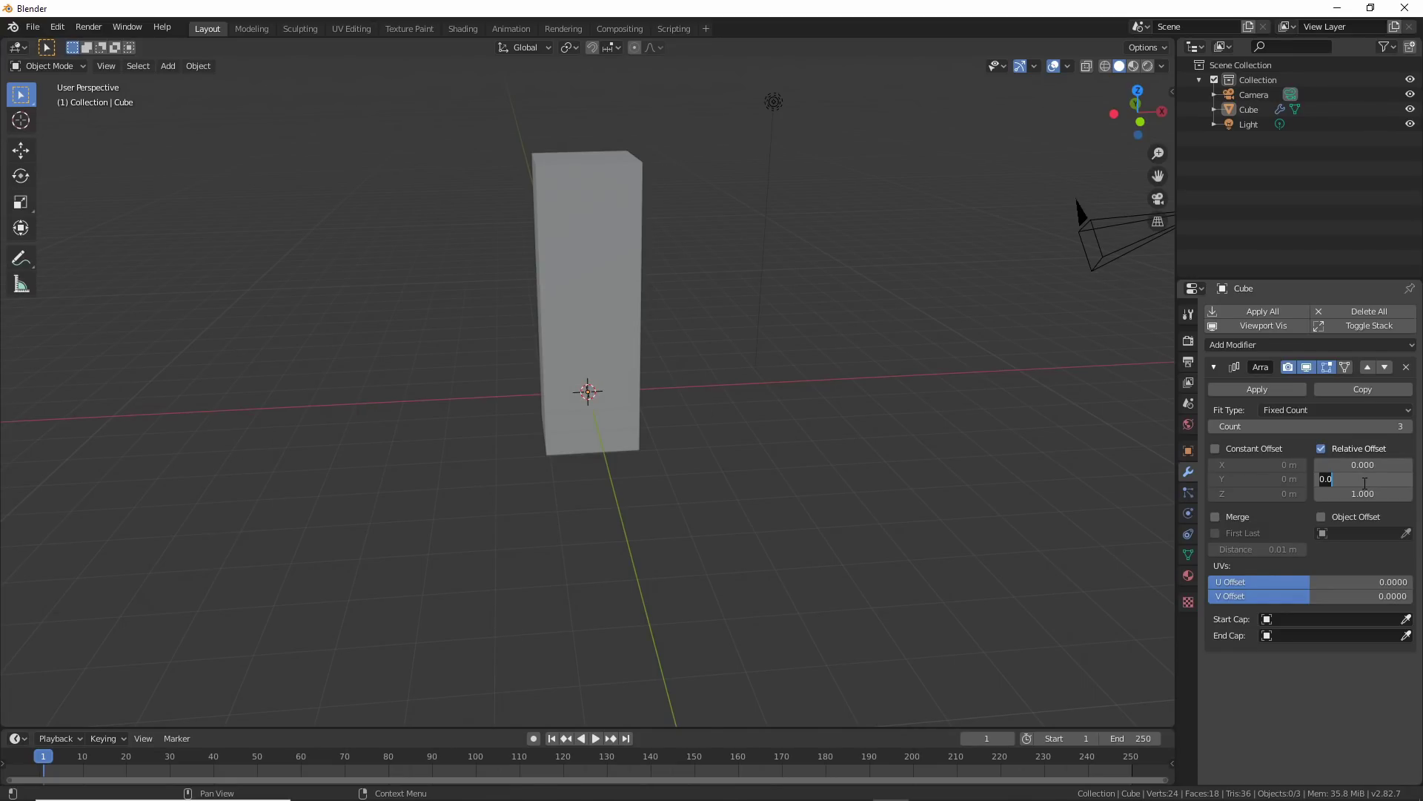
{"action": "type", "text": "1"}
{"action": "key", "text": "Return"}
Increase the array count to 6 to extend the staircase of cubes
{"action": "middle_click_drag", "start_coordinate": [1004, 547], "coordinate": [882, 519]}
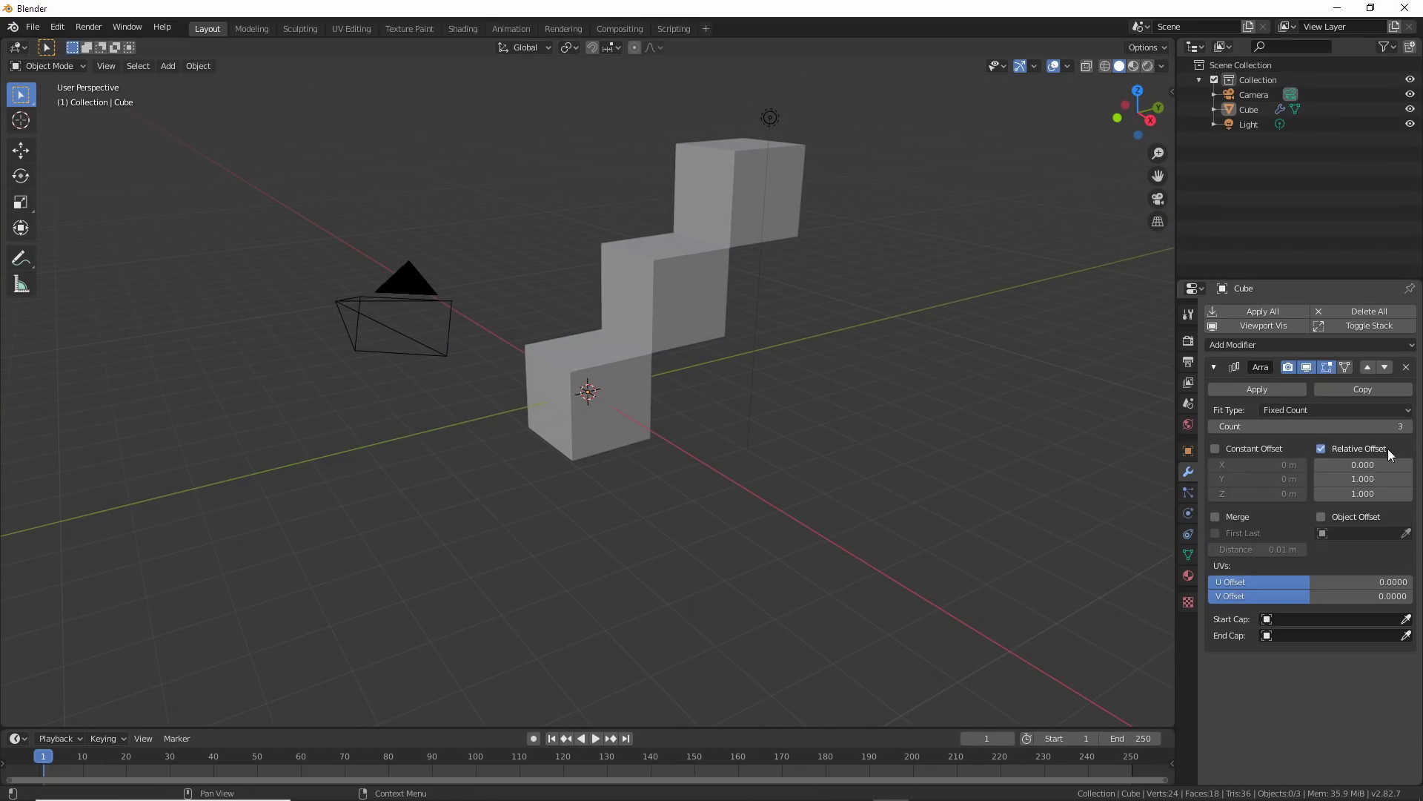
{"action": "left_click", "coordinate": [1408, 428]}
{"action": "left_click", "coordinate": [1407, 427]}
{"action": "left_click", "coordinate": [1407, 428]}
{"action": "mouse_move", "coordinate": [804, 469]}
{"action": "middle_mouse_down"}
{"action": "mouse_move", "coordinate": [857, 430]}
{"action": "mouse_move", "coordinate": [823, 413]}
{"action": "mouse_move", "coordinate": [807, 467]}
{"action": "middle_mouse_up"}
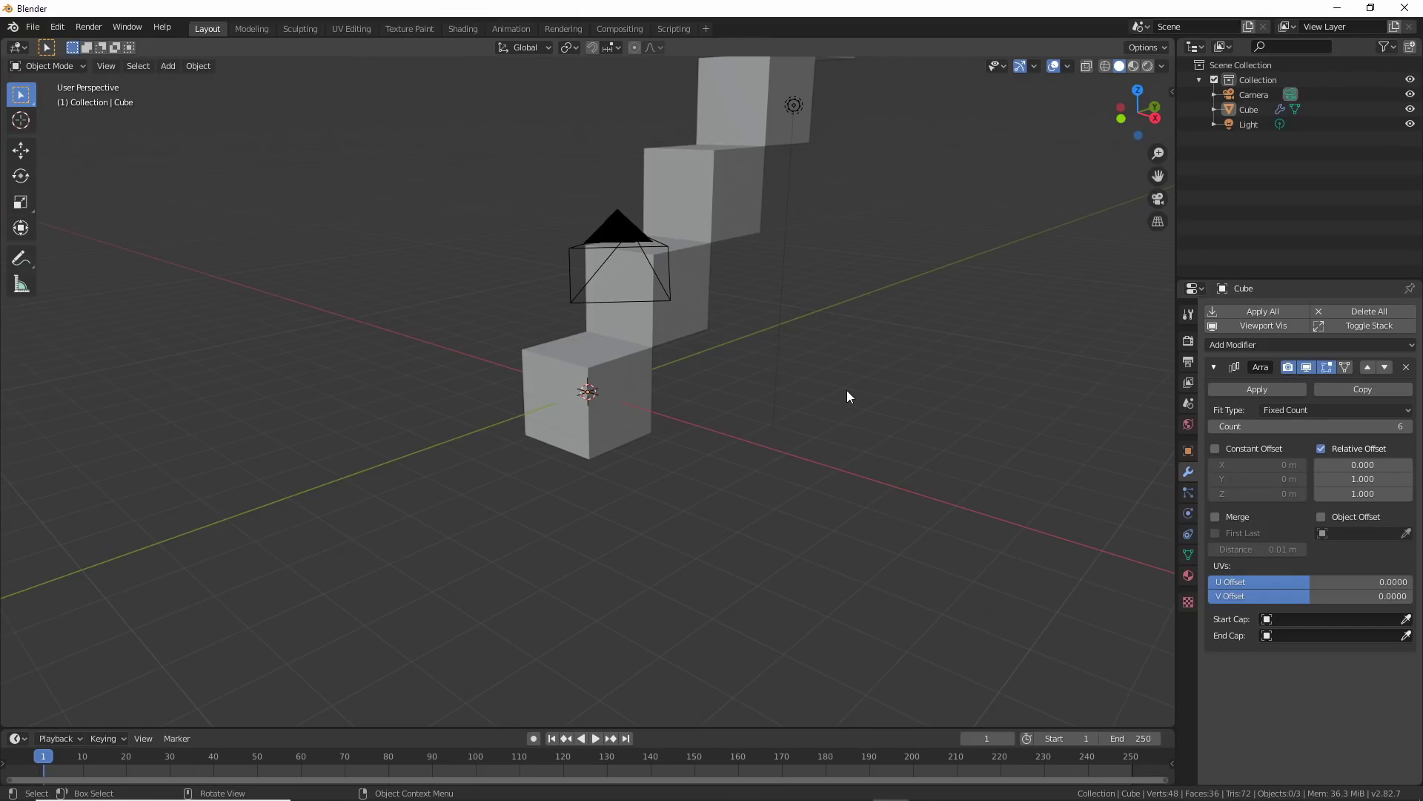
{"action": "key", "text": "space"}
{"action": "mouse_move", "coordinate": [846, 392]}
{"action": "middle_mouse_down"}
{"action": "mouse_move", "coordinate": [821, 457]}
{"action": "mouse_move", "coordinate": [836, 379]}
{"action": "middle_mouse_up"}
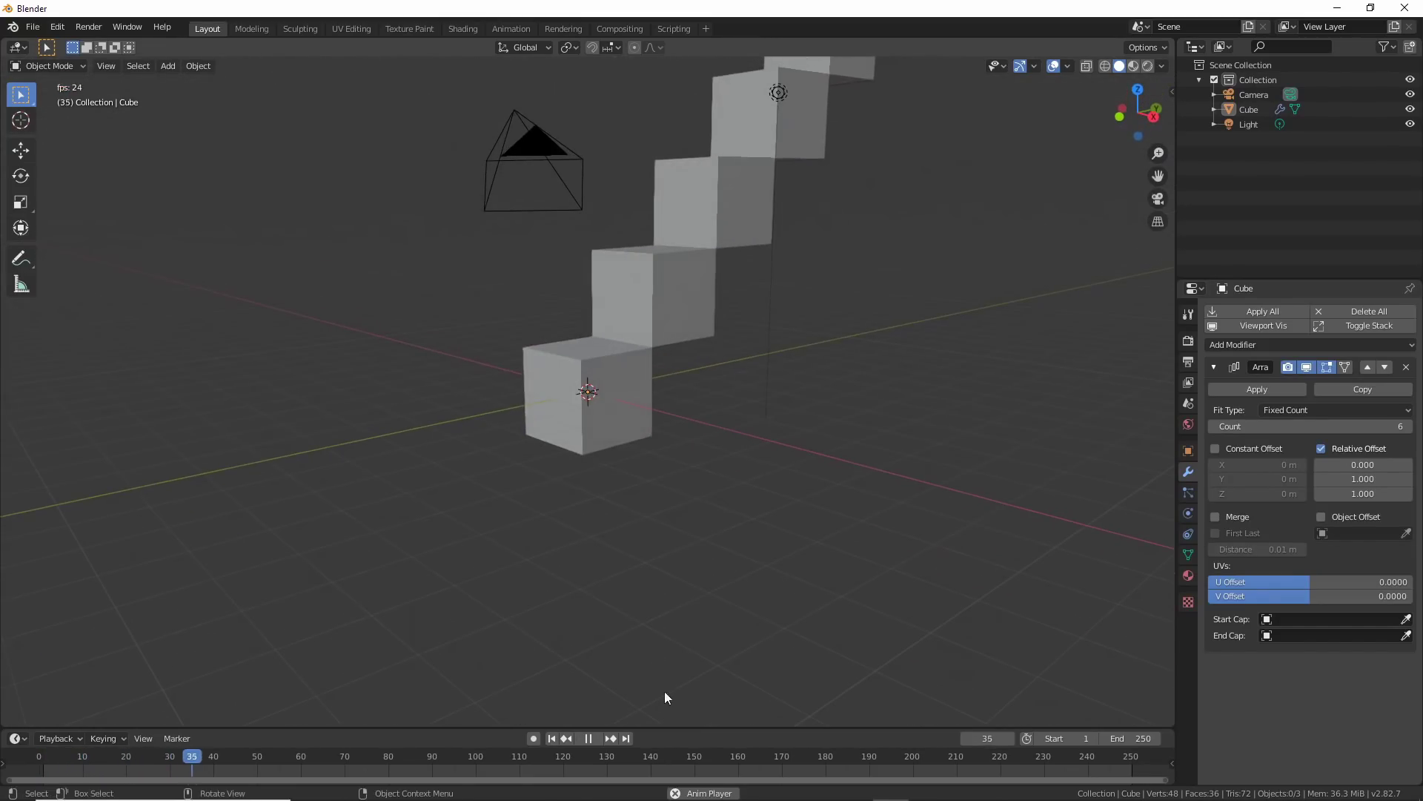
{"action": "left_click", "coordinate": [586, 739]}
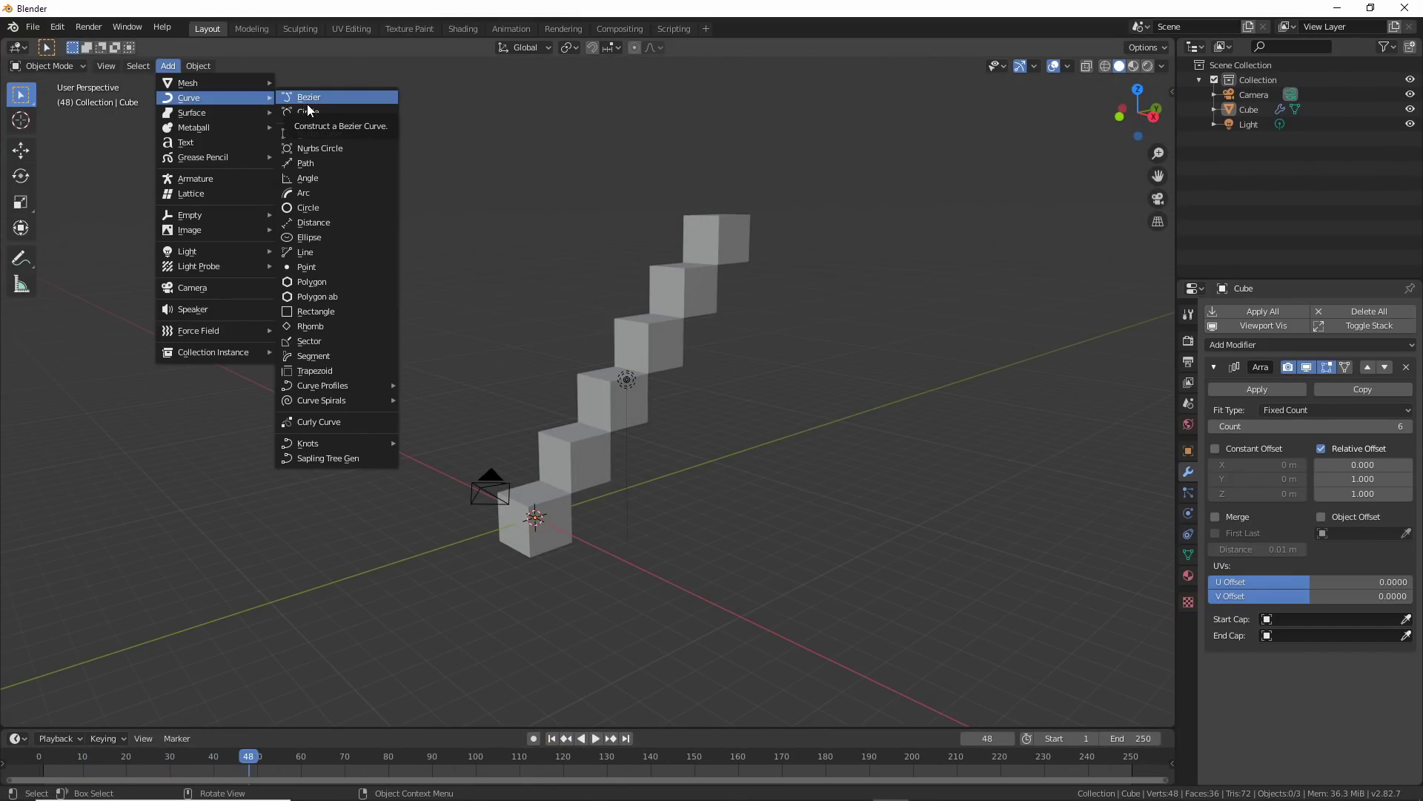
Add a Bezier curve at the base of the staircase, scale it and rotate it along the Y axis
{"action": "left_click", "coordinate": [307, 104]}
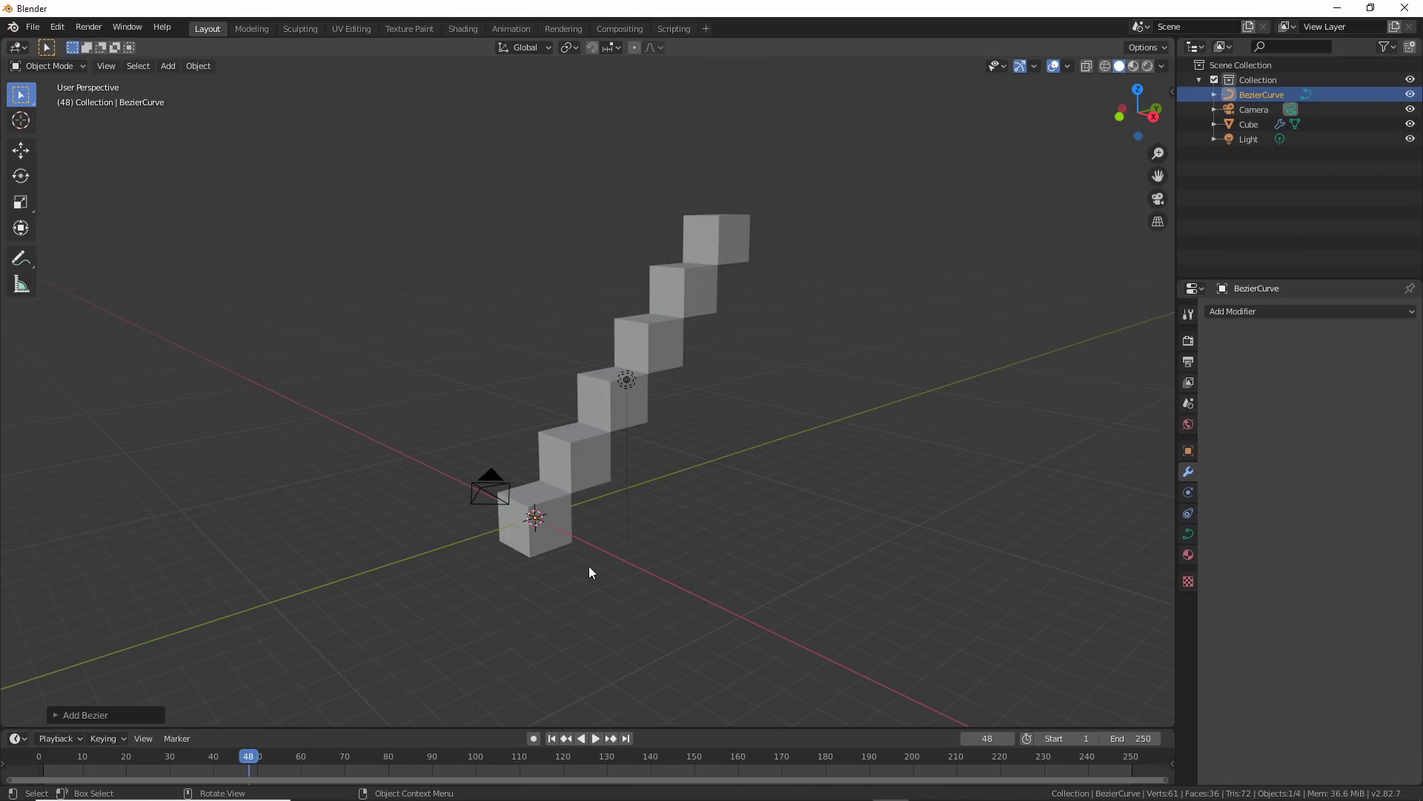
{"action": "key", "text": "s"}
{"action": "key", "text": "r"}
{"action": "left_click", "coordinate": [511, 533]}
Change the cube array's fit type to Fit Curve and assign BezierCurve as its curve
{"action": "left_click", "coordinate": [533, 545]}
{"action": "left_click", "coordinate": [1282, 414]}
{"action": "left_click", "coordinate": [1293, 455]}
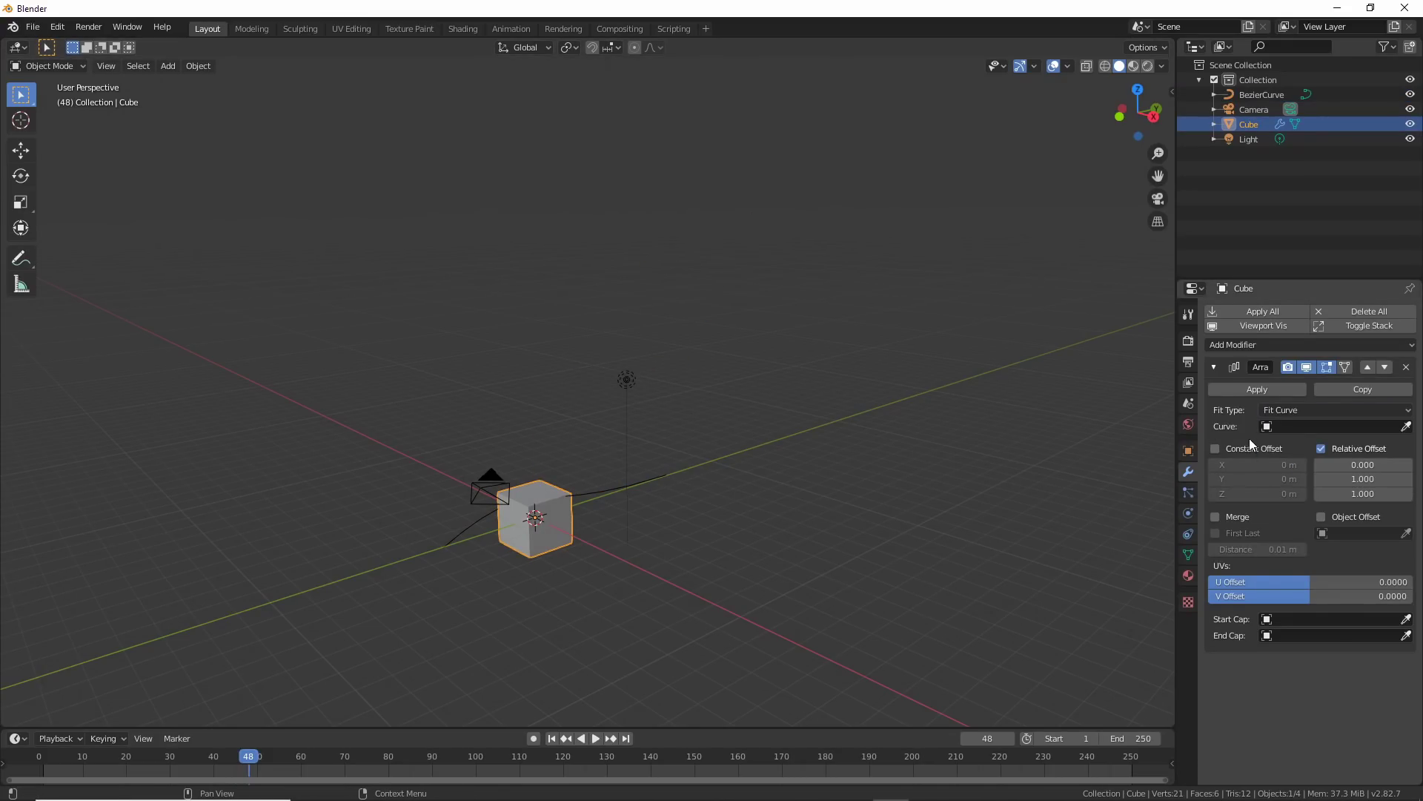
{"action": "left_click", "coordinate": [1270, 428]}
{"action": "left_click", "coordinate": [1272, 450]}
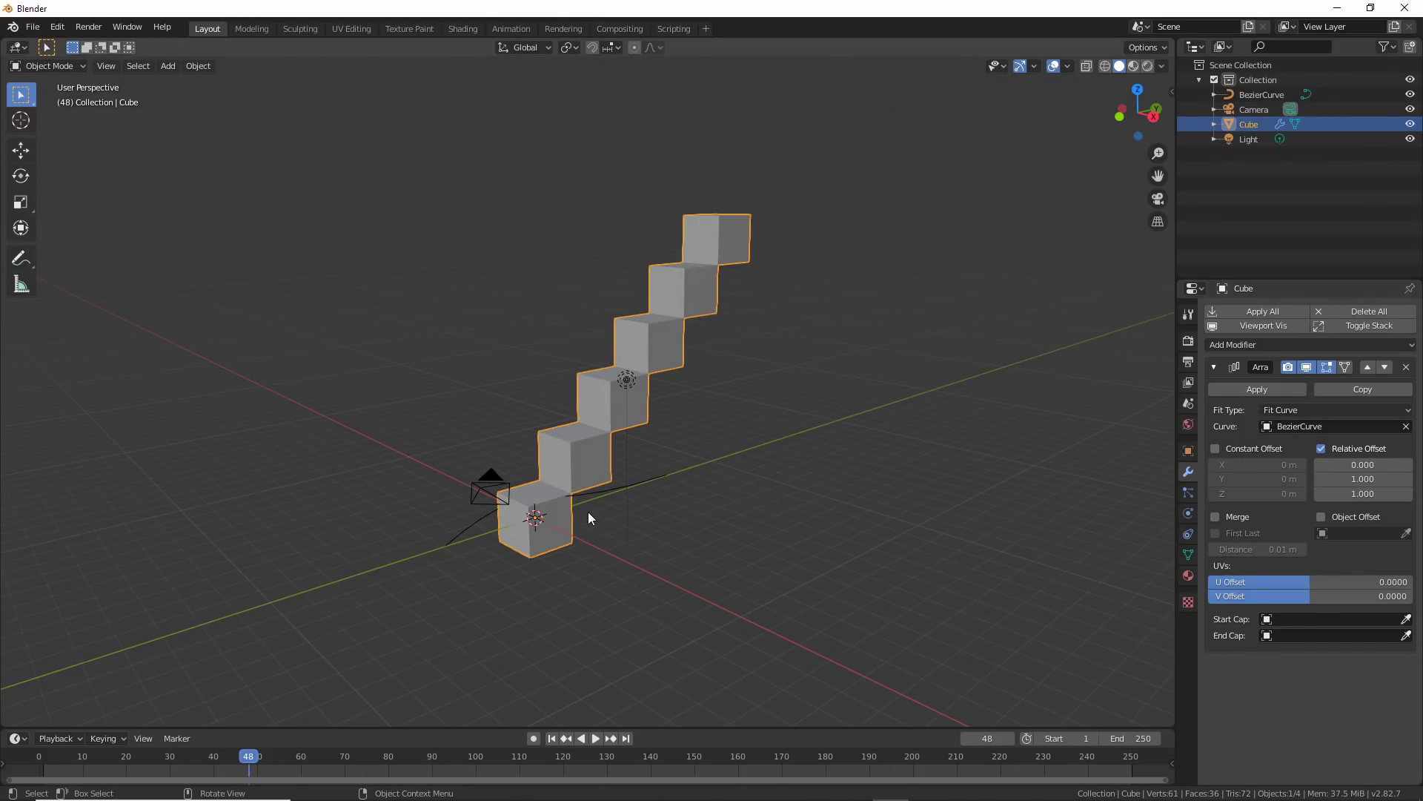
In Edit Mode, move the Bezier curve's end control point outward by about 3 m to lengthen the curve
{"action": "left_click", "coordinate": [612, 488]}
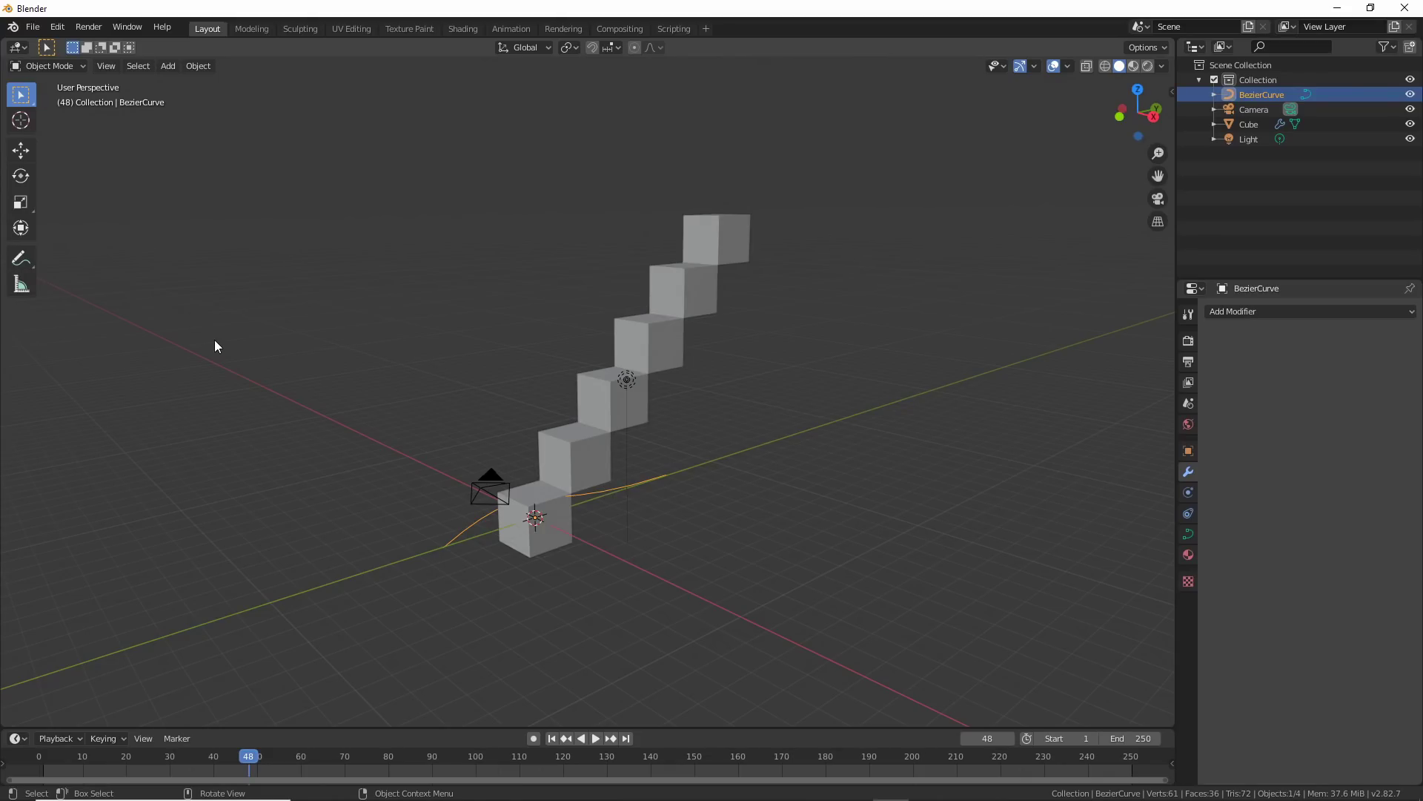
{"action": "key", "text": "Tab"}
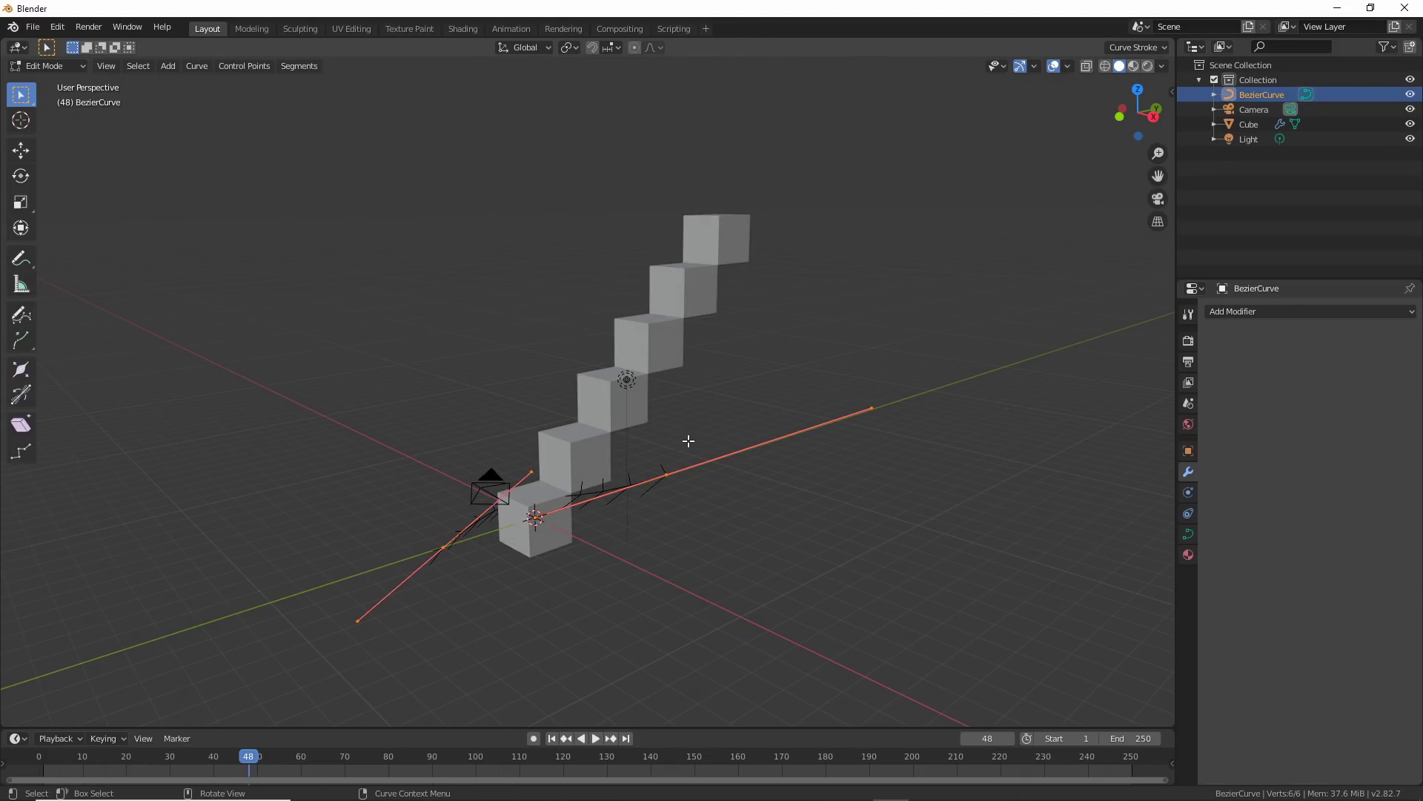
{"action": "left_click_drag", "start_coordinate": [698, 442], "coordinate": [655, 507]}
{"action": "key", "text": "g"}
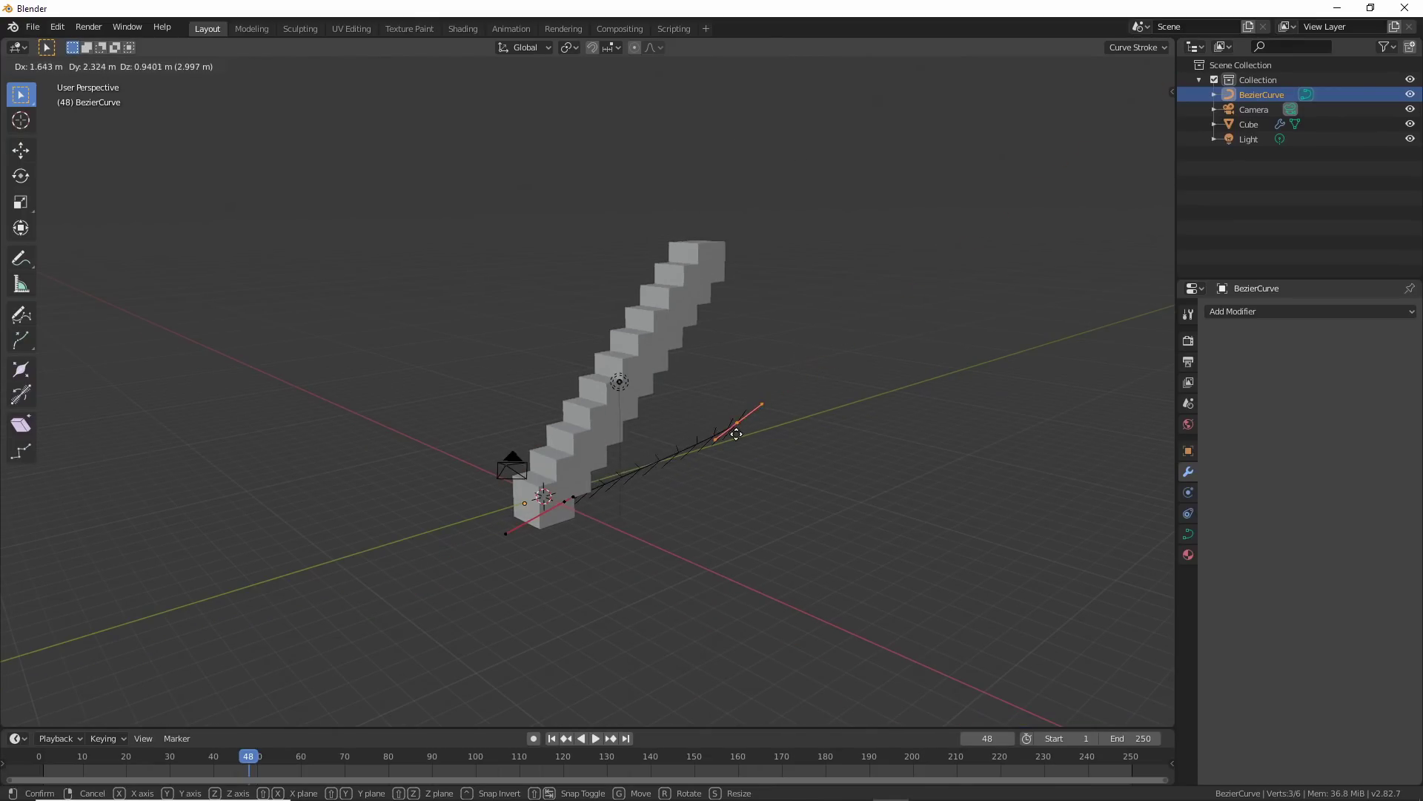
{"action": "left_click", "coordinate": [734, 436]}
{"action": "scroll", "coordinate": [632, 542], "scroll_direction": "up", "scroll_amount": 2}
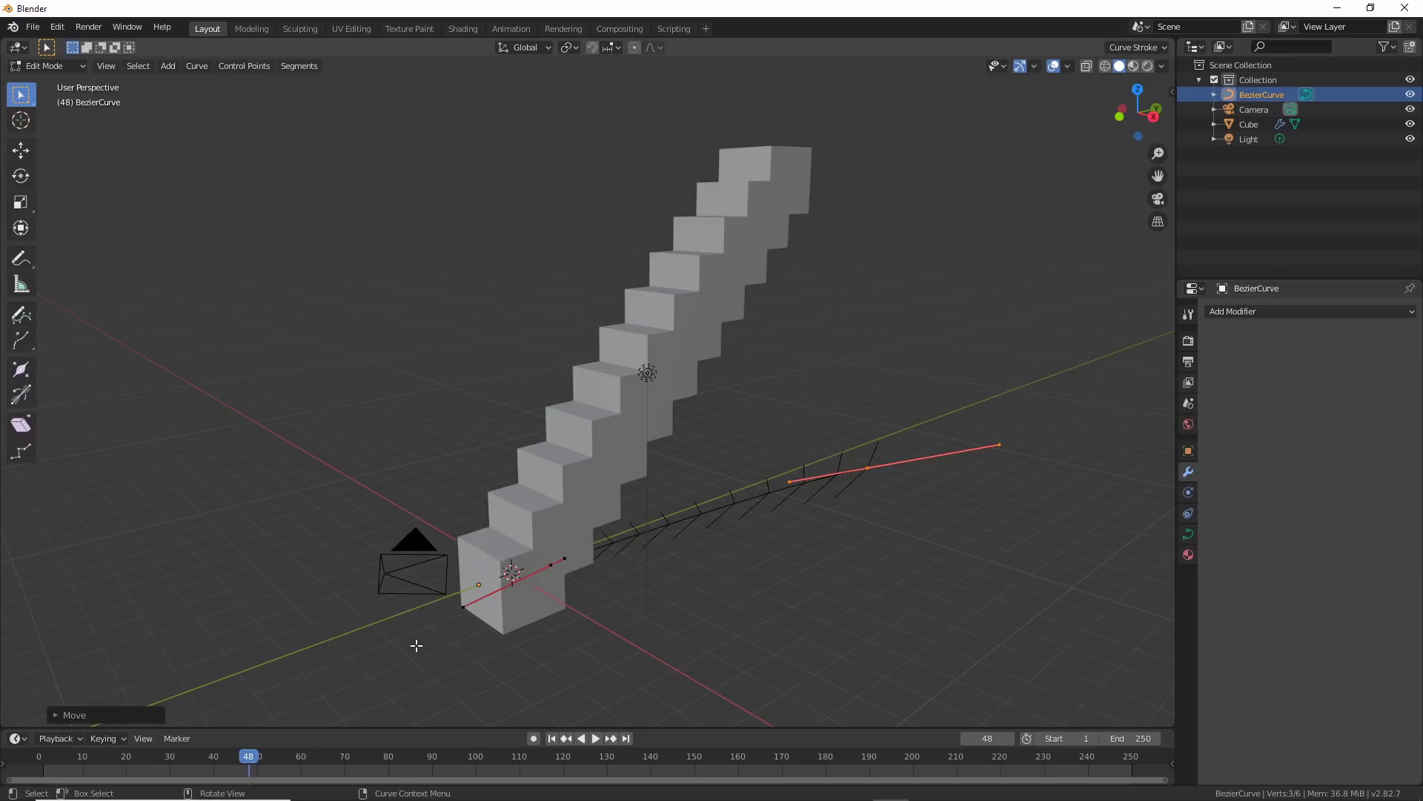
Return to Object Mode, select the cube and increase the merge distance of its array
{"action": "key", "text": "Tab"}
{"action": "left_click", "coordinate": [531, 618]}
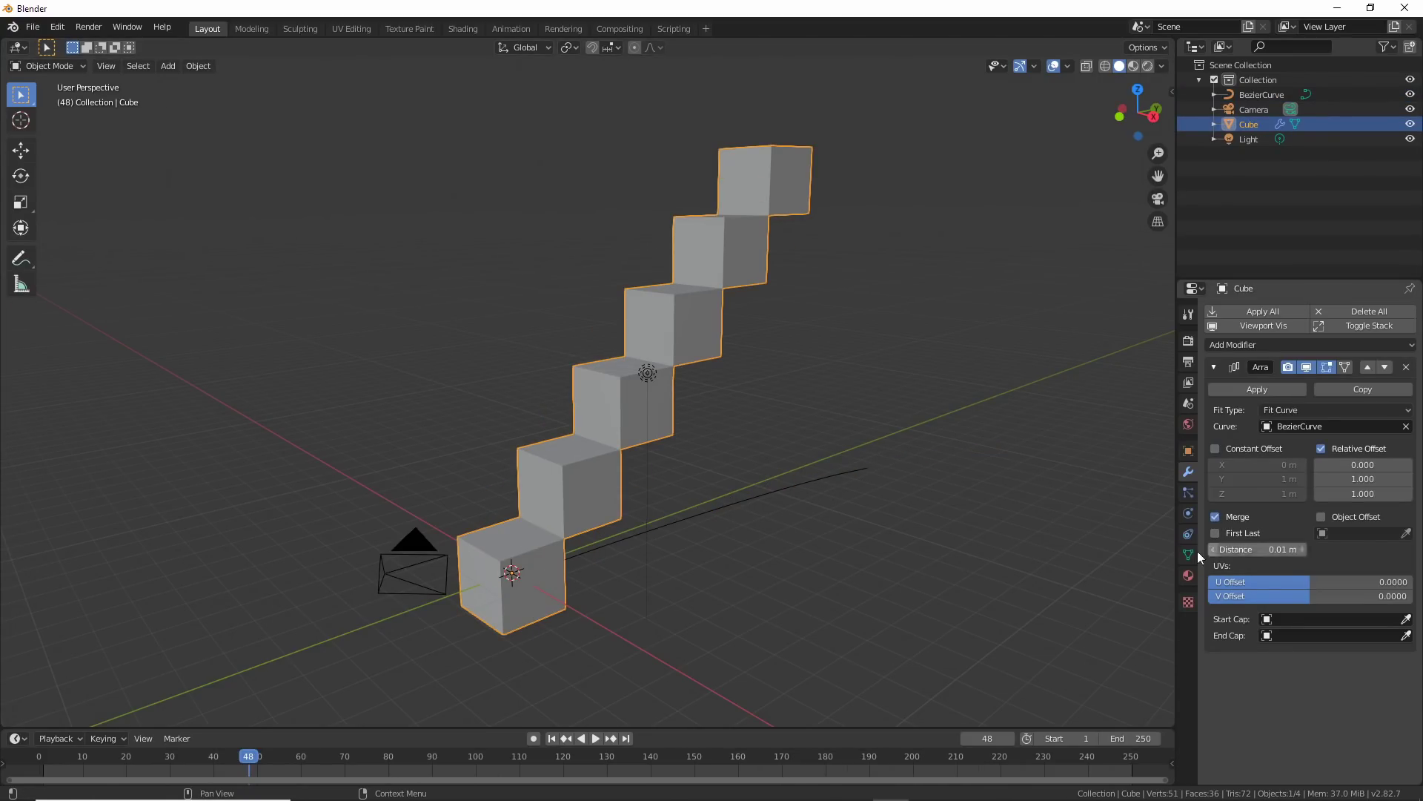
{"action": "left_click_drag", "start_coordinate": [1247, 550], "coordinate": [1290, 549]}
Try different Y relative offsets on the merged array and return the value to 1
{"action": "mouse_move", "coordinate": [1357, 480]}
{"action": "left_mouse_down"}
{"action": "mouse_move", "coordinate": [1372, 480]}
{"action": "mouse_move", "coordinate": [1349, 480]}
{"action": "left_mouse_up"}
{"action": "middle_click_drag", "start_coordinate": [1024, 486], "coordinate": [993, 475]}
{"action": "left_click_drag", "start_coordinate": [1356, 481], "coordinate": [1360, 482]}
{"action": "mouse_move", "coordinate": [1019, 578]}
{"action": "middle_mouse_down"}
{"action": "mouse_move", "coordinate": [1047, 584]}
{"action": "mouse_move", "coordinate": [1039, 565]}
{"action": "middle_mouse_up"}
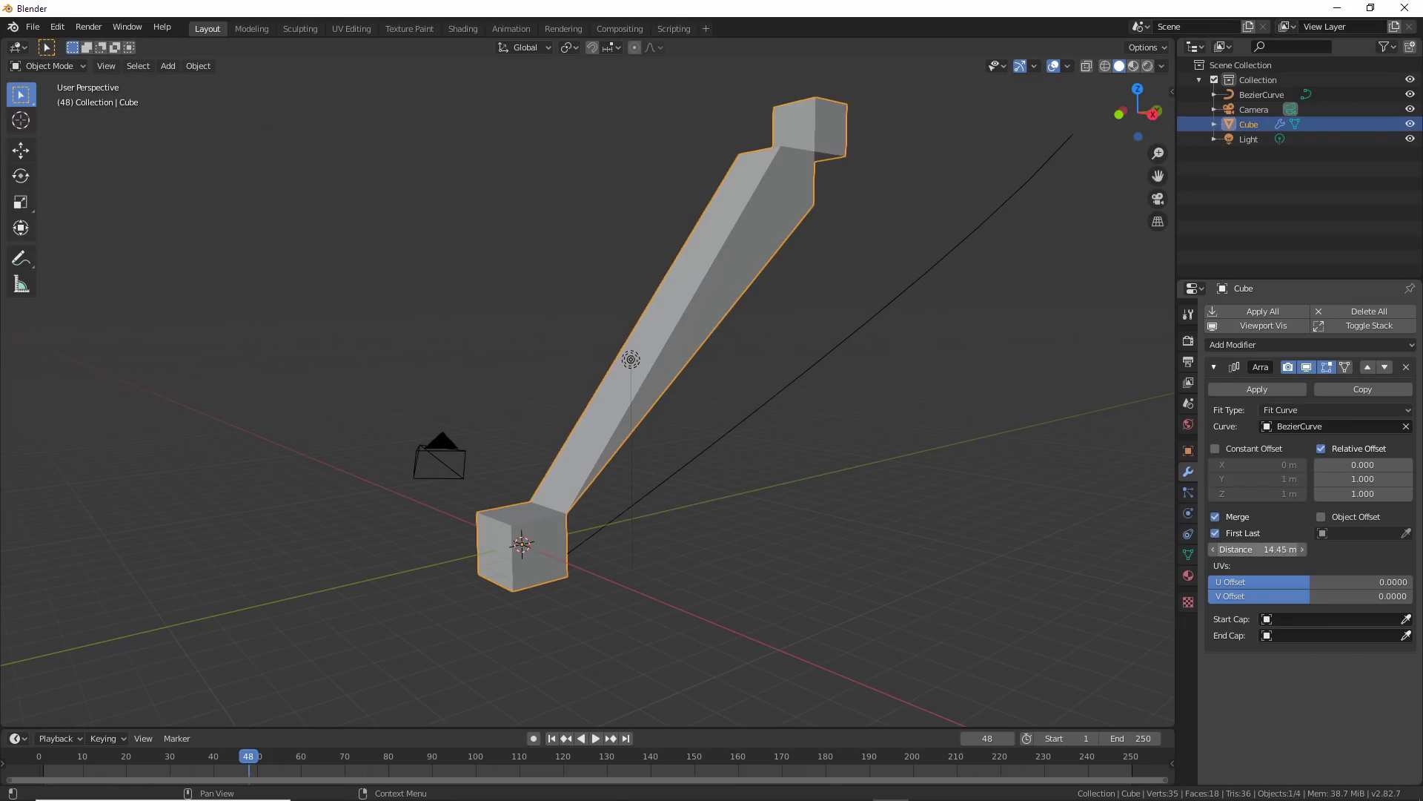
Set the array's merge distance to 16.15 m and switch from relative offset to constant offset
{"action": "left_click_drag", "start_coordinate": [1260, 550], "coordinate": [1279, 550]}
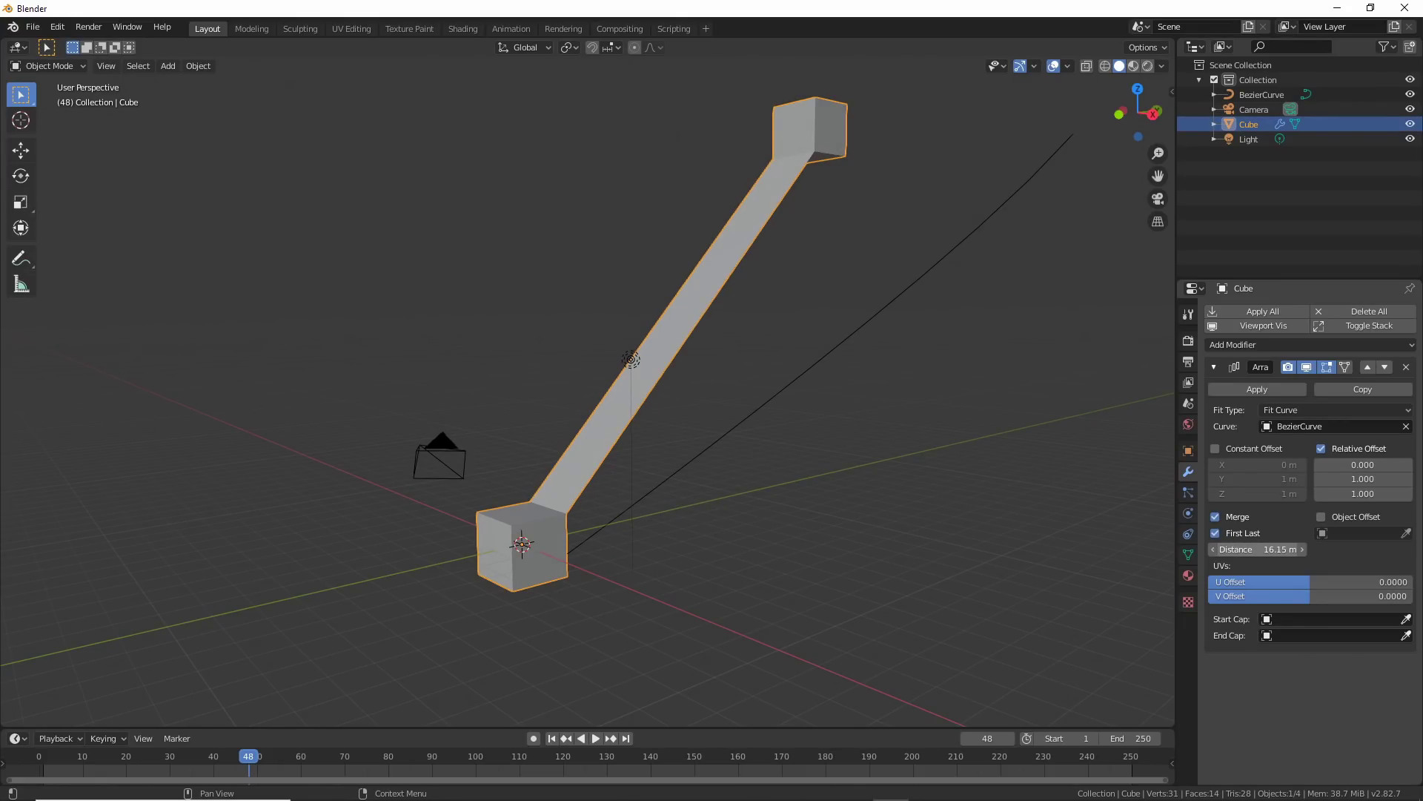
{"action": "left_click", "coordinate": [1321, 448]}
{"action": "left_click", "coordinate": [1215, 448]}
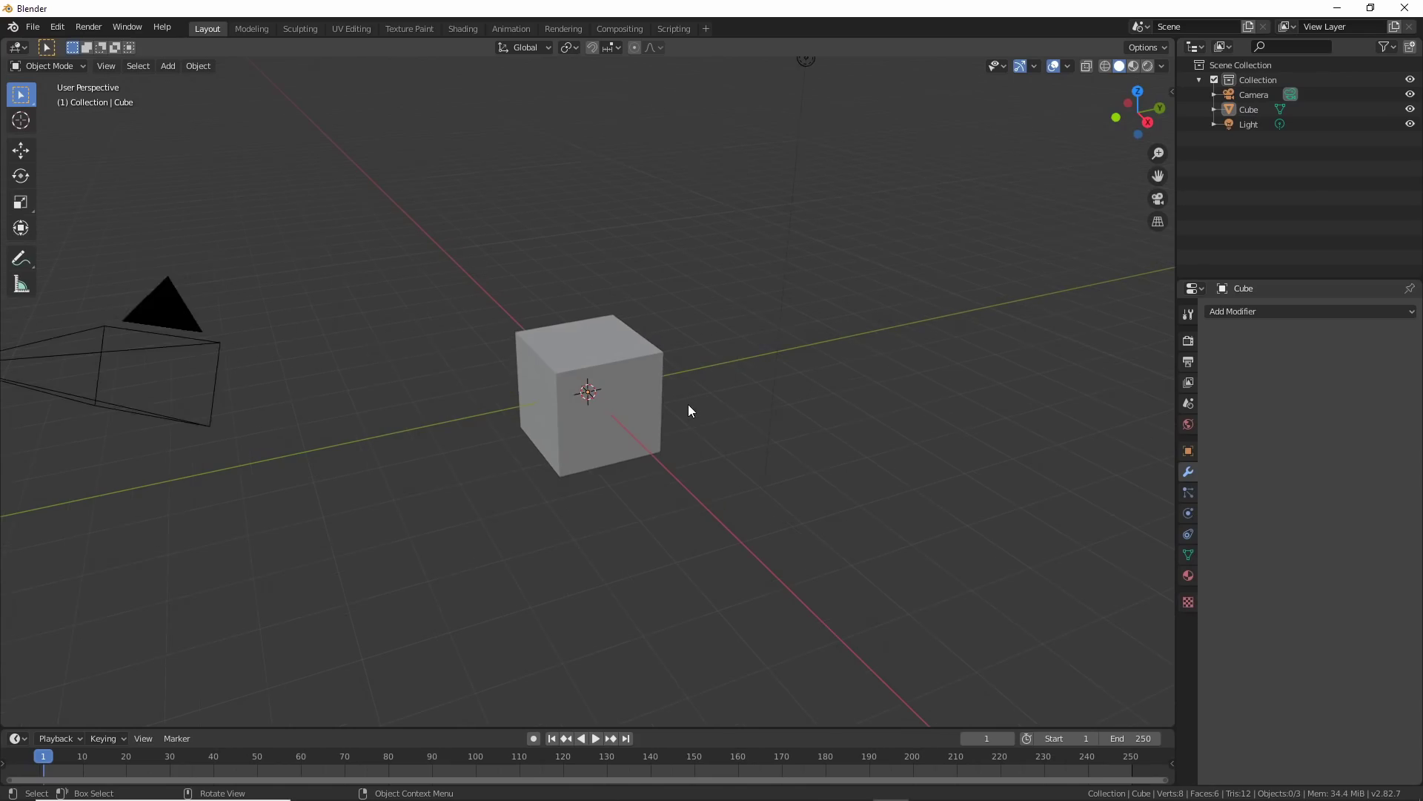
Add a Bevel modifier to the cube in the fresh scene
{"action": "left_click", "coordinate": [620, 333]}
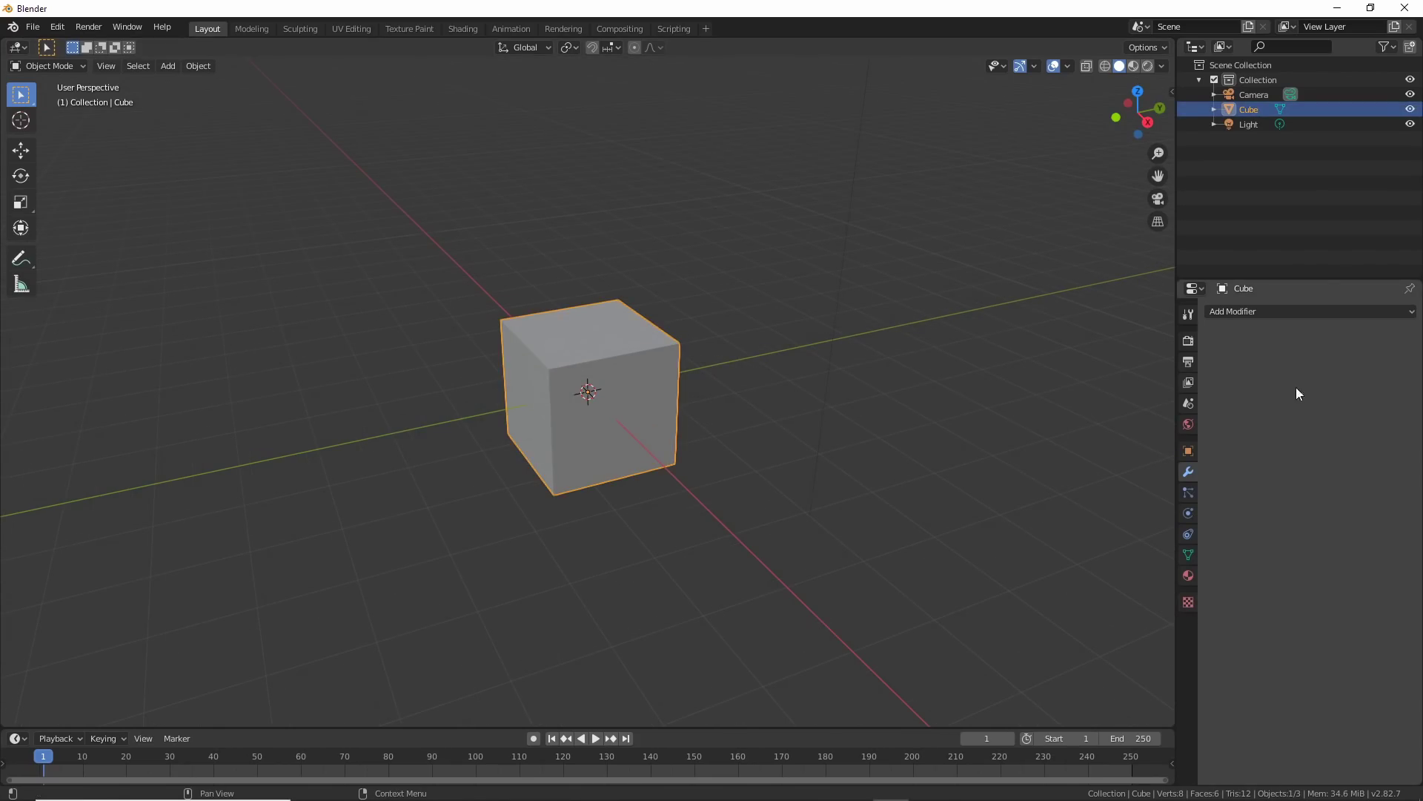
{"action": "left_click", "coordinate": [1284, 312]}
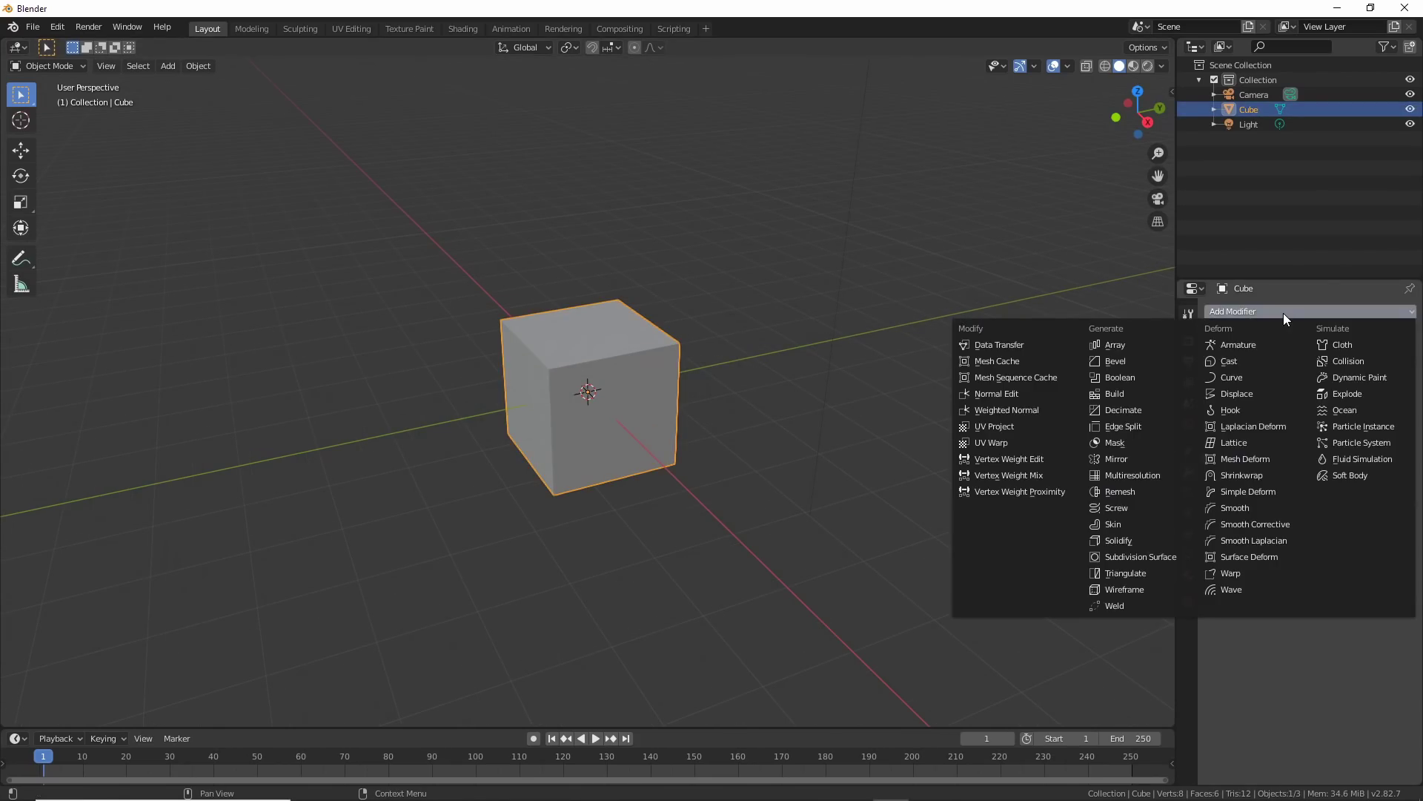
{"action": "left_click", "coordinate": [1112, 363]}
{"action": "scroll", "coordinate": [654, 481], "scroll_direction": "up", "scroll_amount": 5}
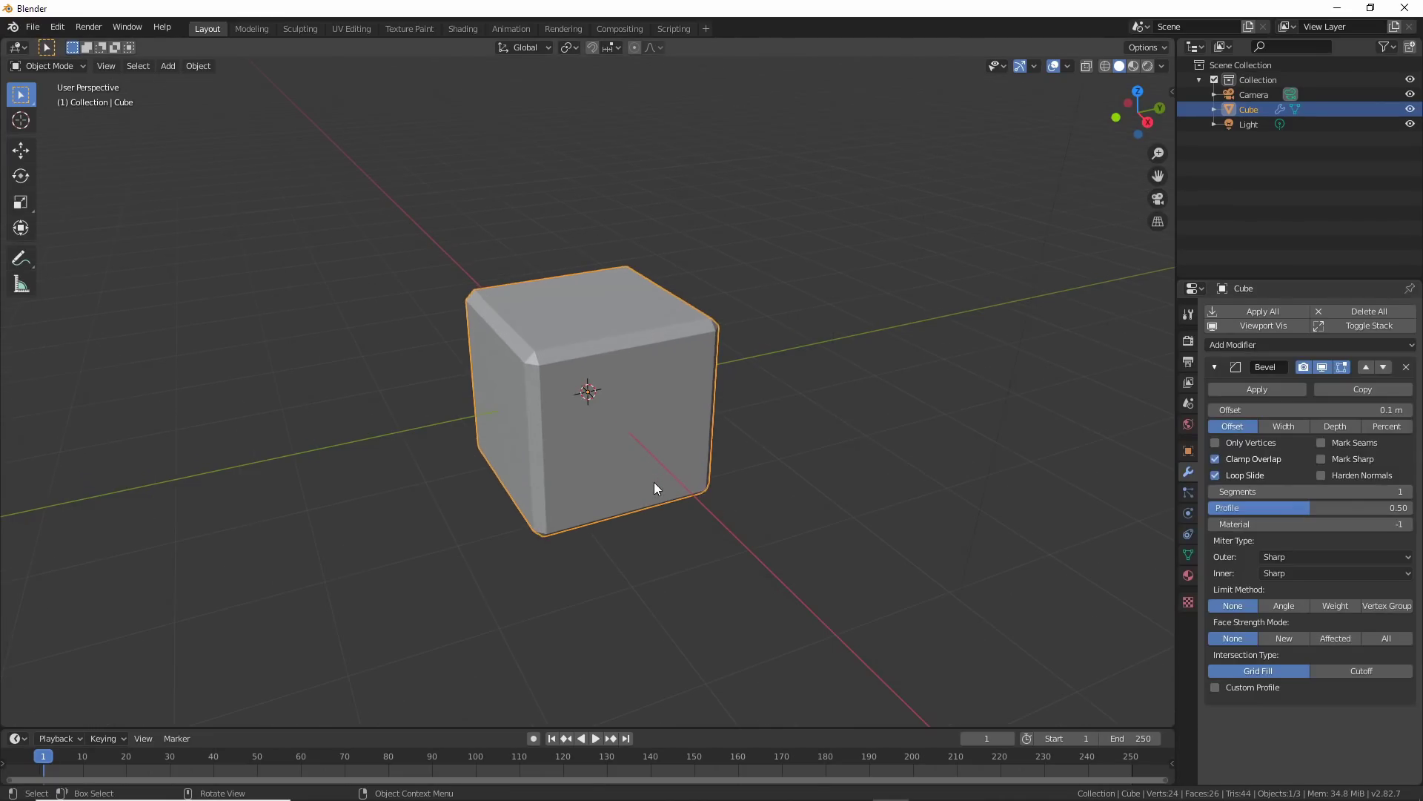
Set the bevel offset to 0.32 m, restrict it to vertices only and increase its segments
{"action": "mouse_move", "coordinate": [1272, 410]}
{"action": "left_mouse_down"}
{"action": "mouse_move", "coordinate": [1372, 410]}
{"action": "mouse_move", "coordinate": [1297, 410]}
{"action": "left_mouse_up"}
{"action": "left_click", "coordinate": [1216, 442]}
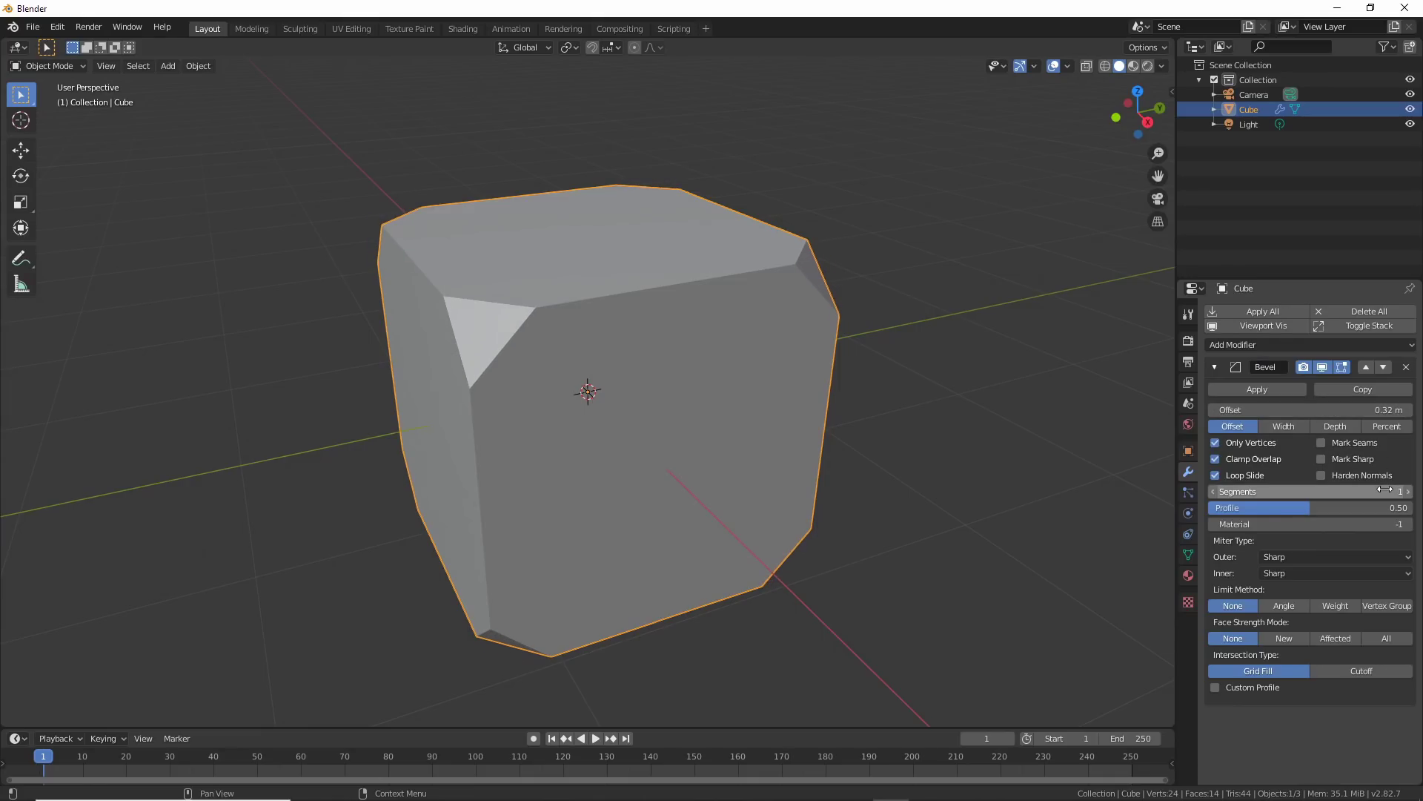
{"action": "left_click_drag", "start_coordinate": [1298, 491], "coordinate": [1348, 491]}
Test larger bevel offsets with Clamp Overlap disabled and re-enable Clamp Overlap
{"action": "left_click", "coordinate": [1217, 460]}
{"action": "left_click_drag", "start_coordinate": [1345, 410], "coordinate": [1403, 410]}
{"action": "mouse_move", "coordinate": [1294, 410]}
{"action": "left_mouse_down"}
{"action": "mouse_move", "coordinate": [1238, 410]}
{"action": "mouse_move", "coordinate": [1322, 410]}
{"action": "left_mouse_up"}
{"action": "left_click", "coordinate": [1216, 459]}
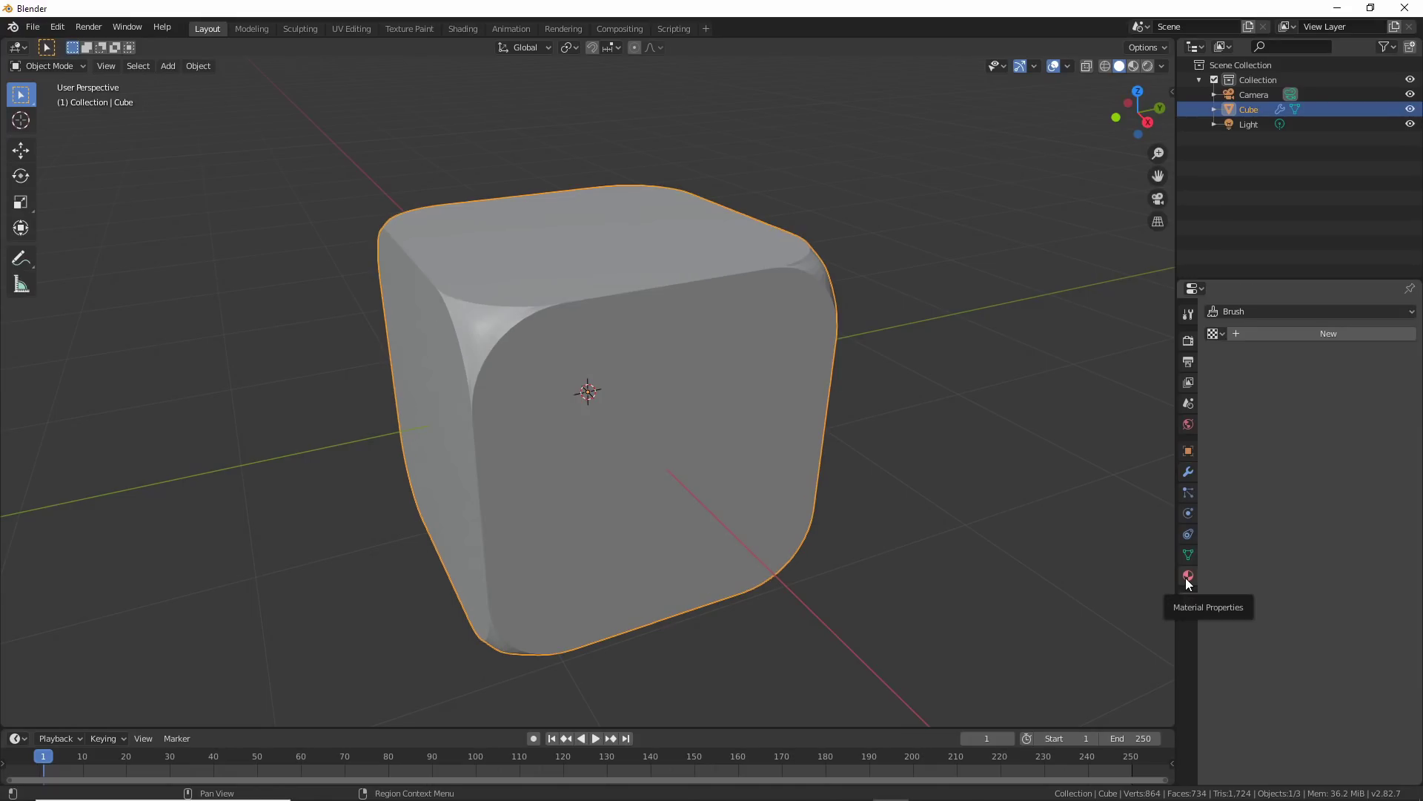
Add a second material slot to the beveled cube
{"action": "left_click", "coordinate": [1186, 577]}
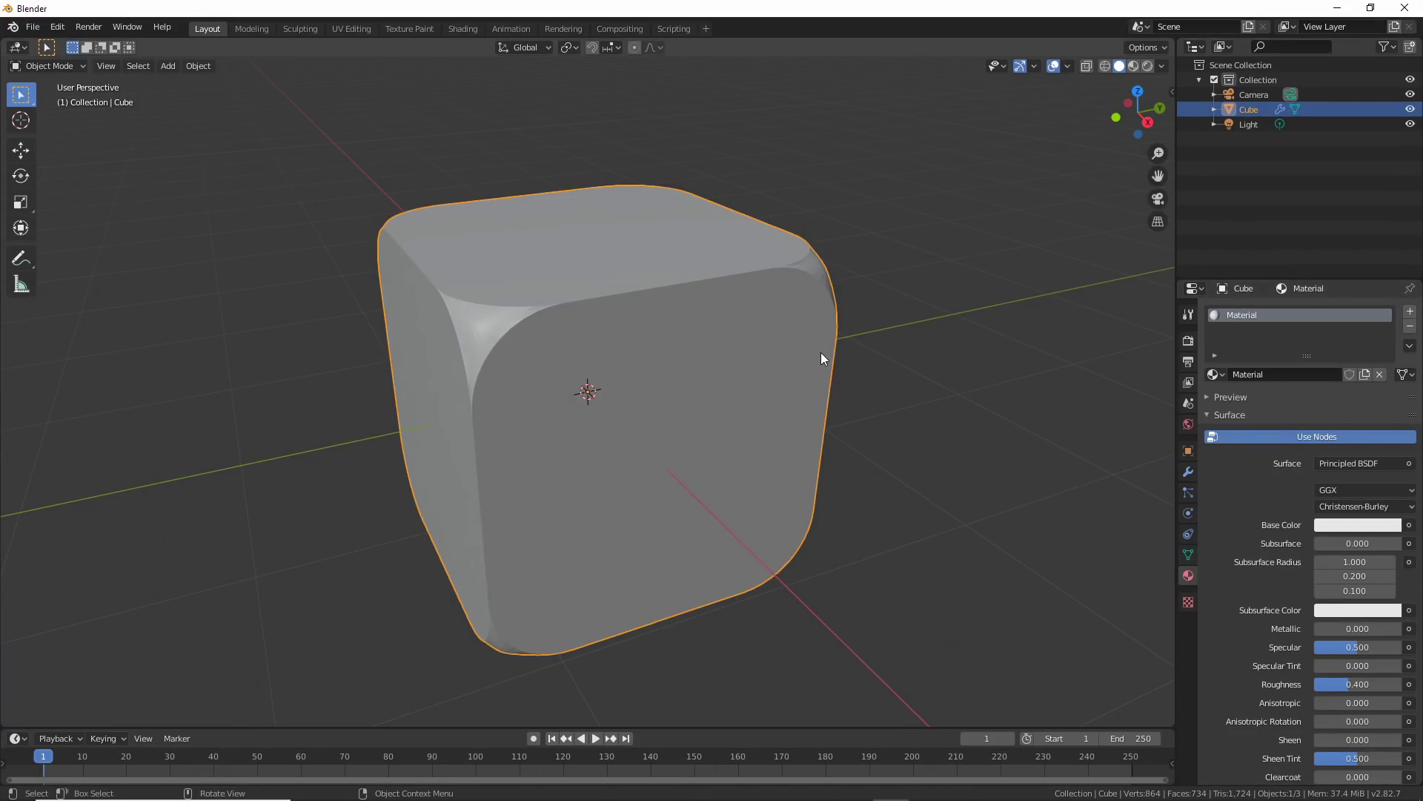
{"action": "left_click", "coordinate": [1410, 311]}
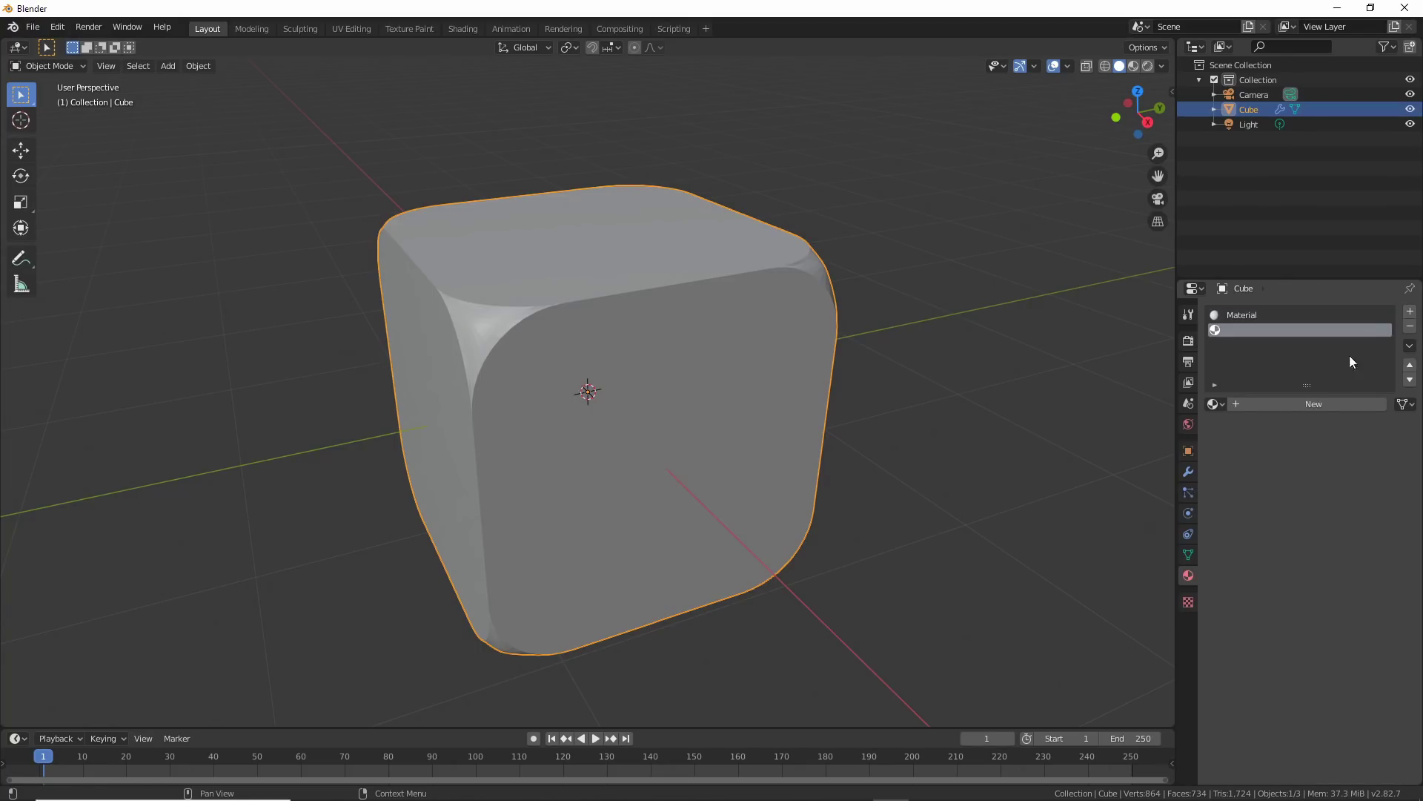
Create a material in the second slot and give the first material a green and the second a red base color
{"action": "left_click", "coordinate": [1315, 403]}
{"action": "left_click", "coordinate": [1261, 314]}
{"action": "left_click", "coordinate": [1372, 556]}
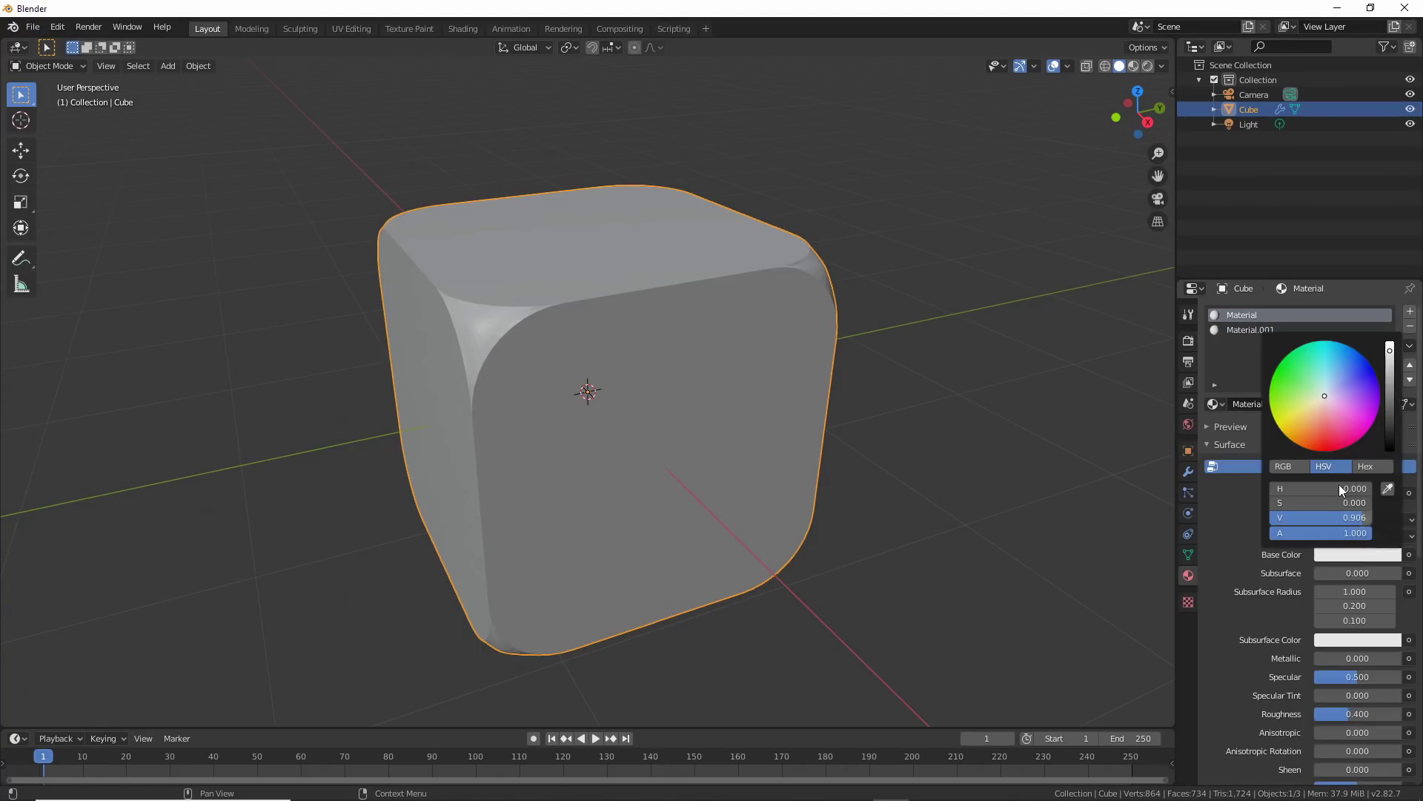
{"action": "left_click", "coordinate": [1278, 371]}
{"action": "left_click", "coordinate": [1231, 328]}
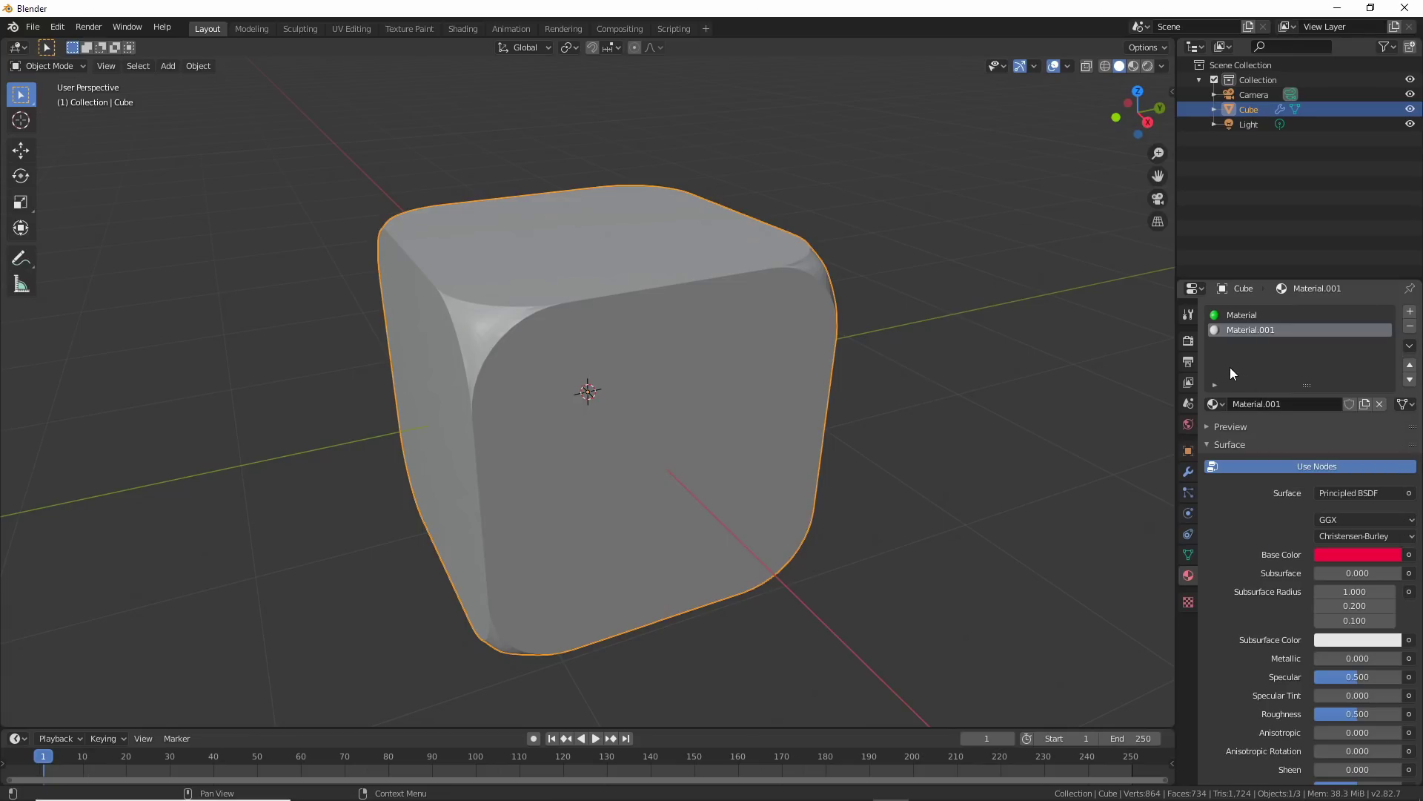
{"action": "left_click", "coordinate": [1242, 317]}
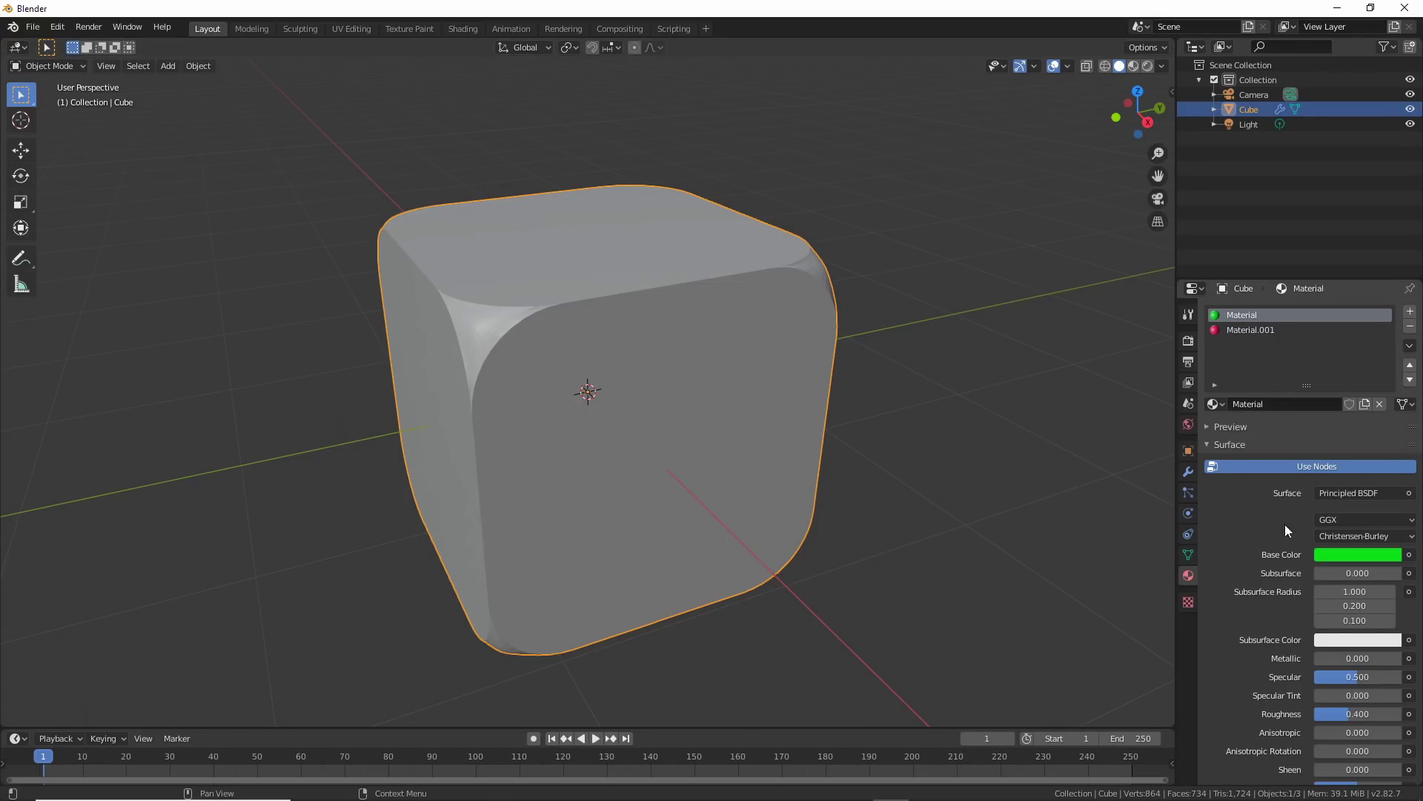
Set the Bevel modifier's material index to 1 and switch the viewport to rendered shading
{"action": "left_click", "coordinate": [1188, 472]}
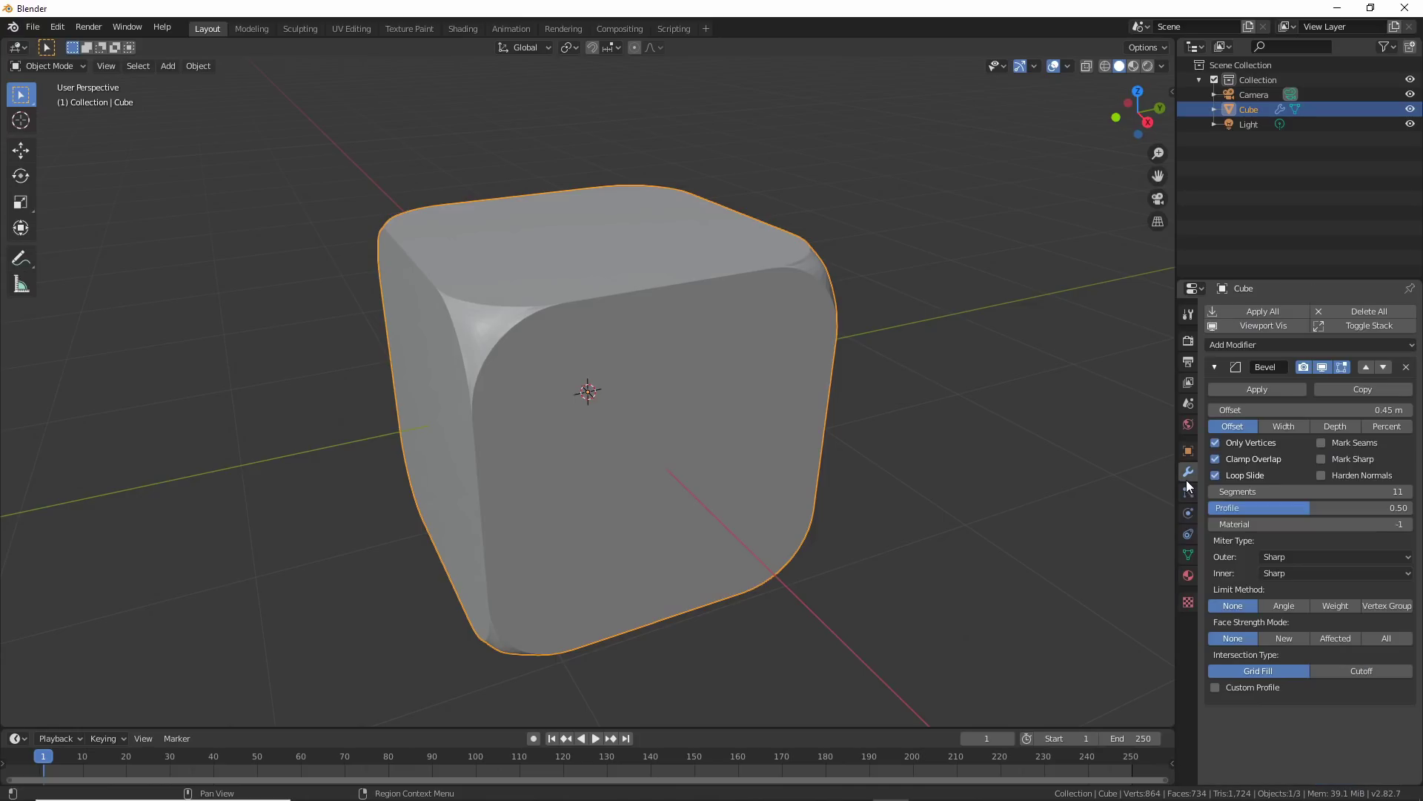
{"action": "left_click", "coordinate": [1408, 524]}
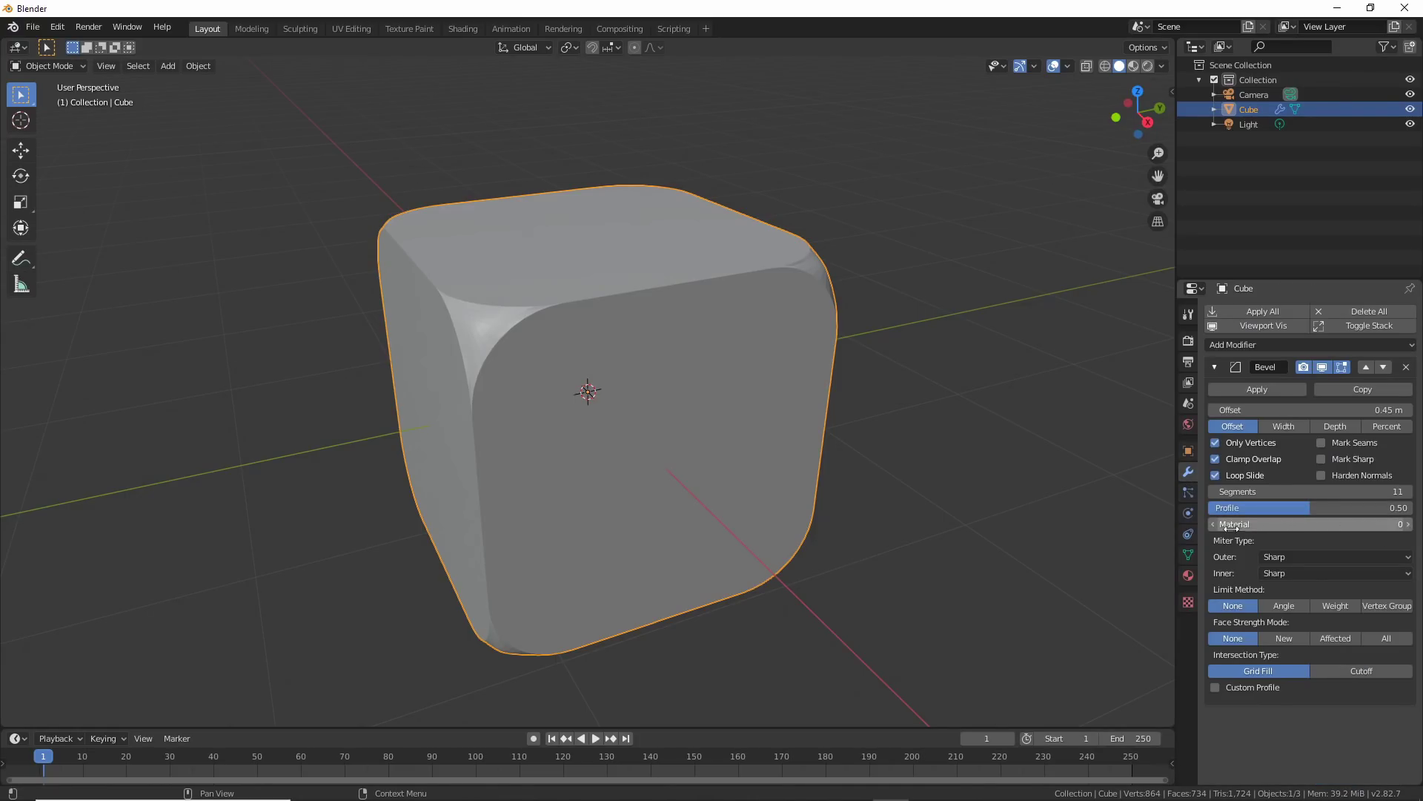
{"action": "left_click", "coordinate": [1147, 67]}
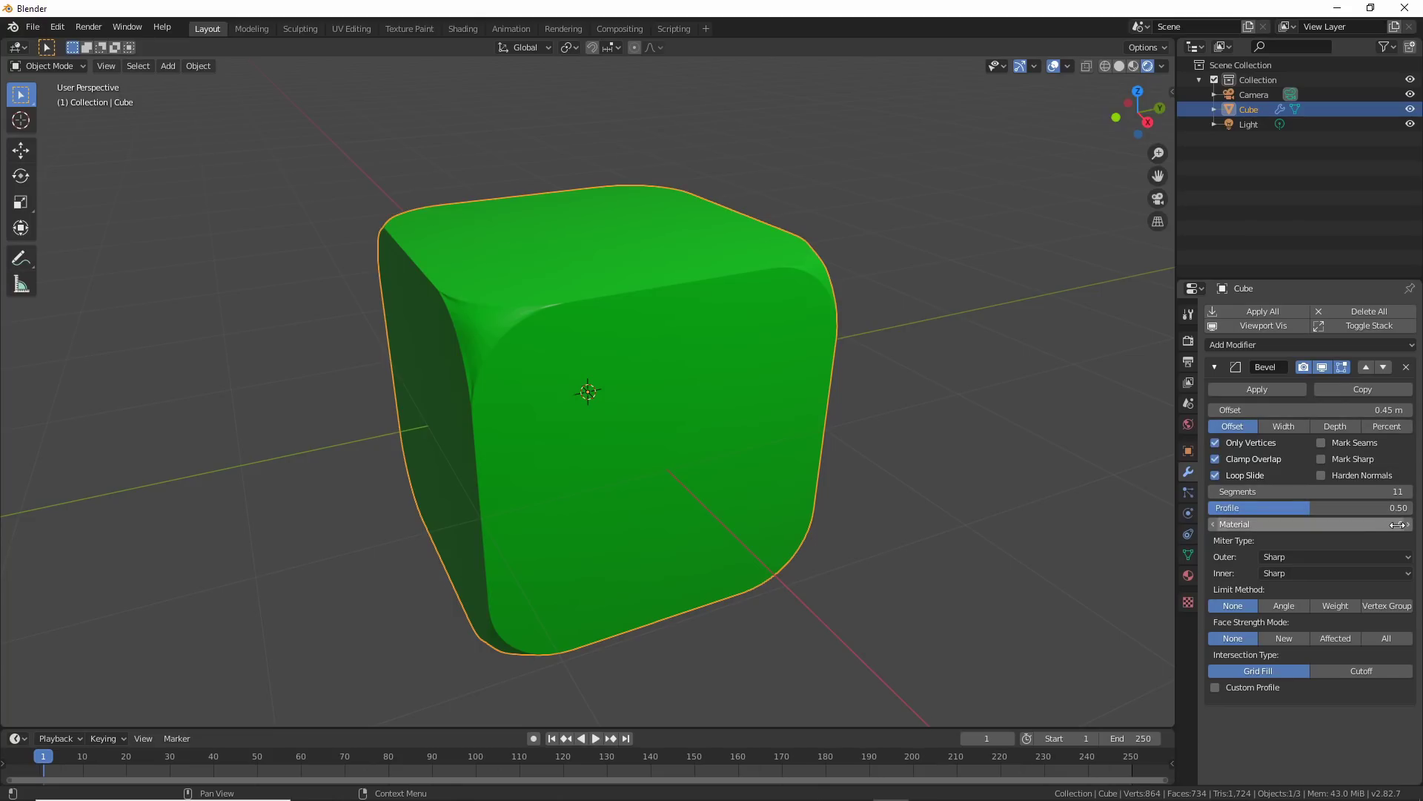
{"action": "left_click_drag", "start_coordinate": [1388, 524], "coordinate": [1311, 524]}
Limit the bevel by angle and bevel edges instead of only vertices with an offset of 0.1 m
{"action": "left_click", "coordinate": [1280, 608]}
{"action": "mouse_move", "coordinate": [1286, 621]}
{"action": "left_mouse_down"}
{"action": "mouse_move", "coordinate": [1270, 621]}
{"action": "mouse_move", "coordinate": [1290, 622]}
{"action": "left_mouse_up"}
{"action": "left_click", "coordinate": [1234, 444]}
{"action": "left_click_drag", "start_coordinate": [1267, 410], "coordinate": [1215, 410]}
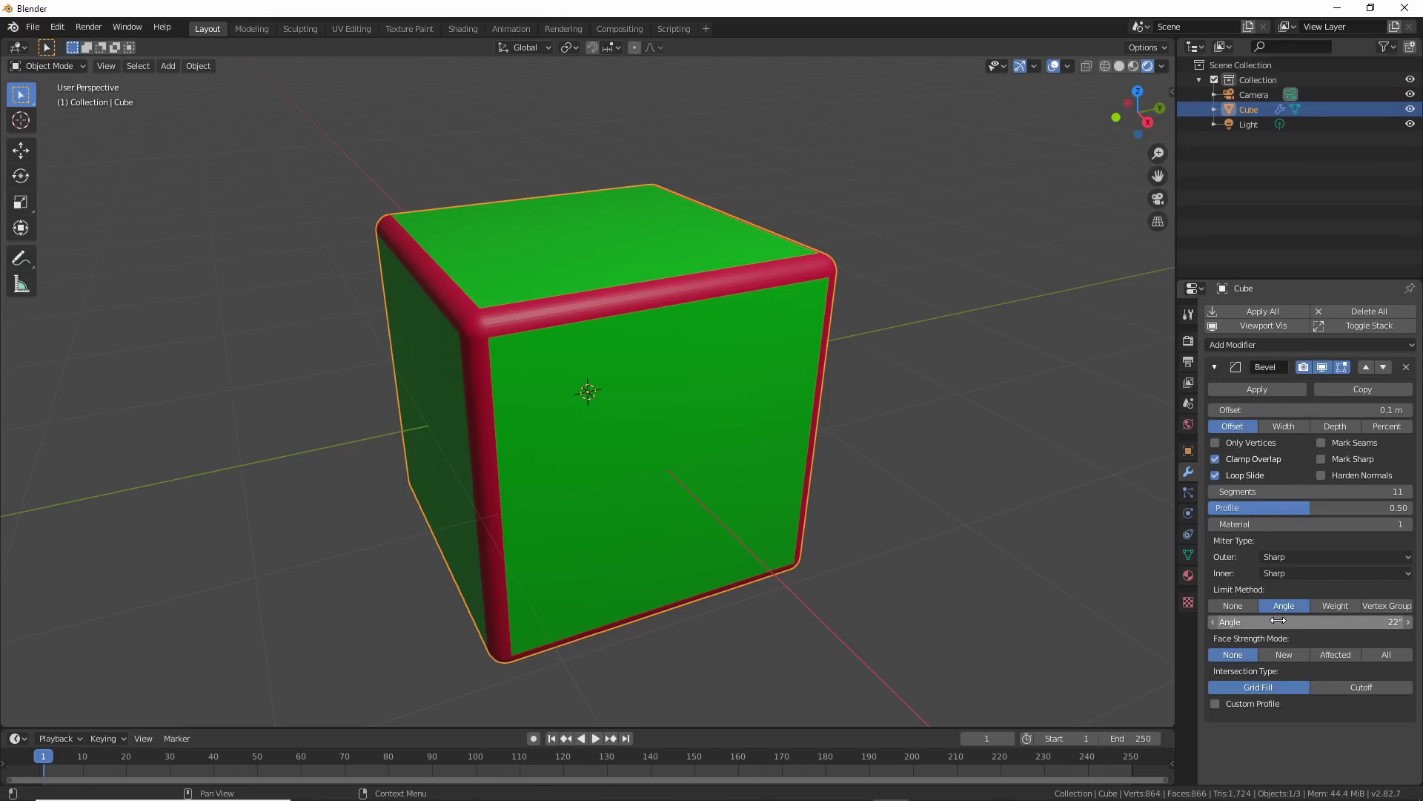
Test the bevel's limit angle at 50° and 90°, and settle on 89°
{"action": "left_click_drag", "start_coordinate": [1290, 621], "coordinate": [1294, 622]}
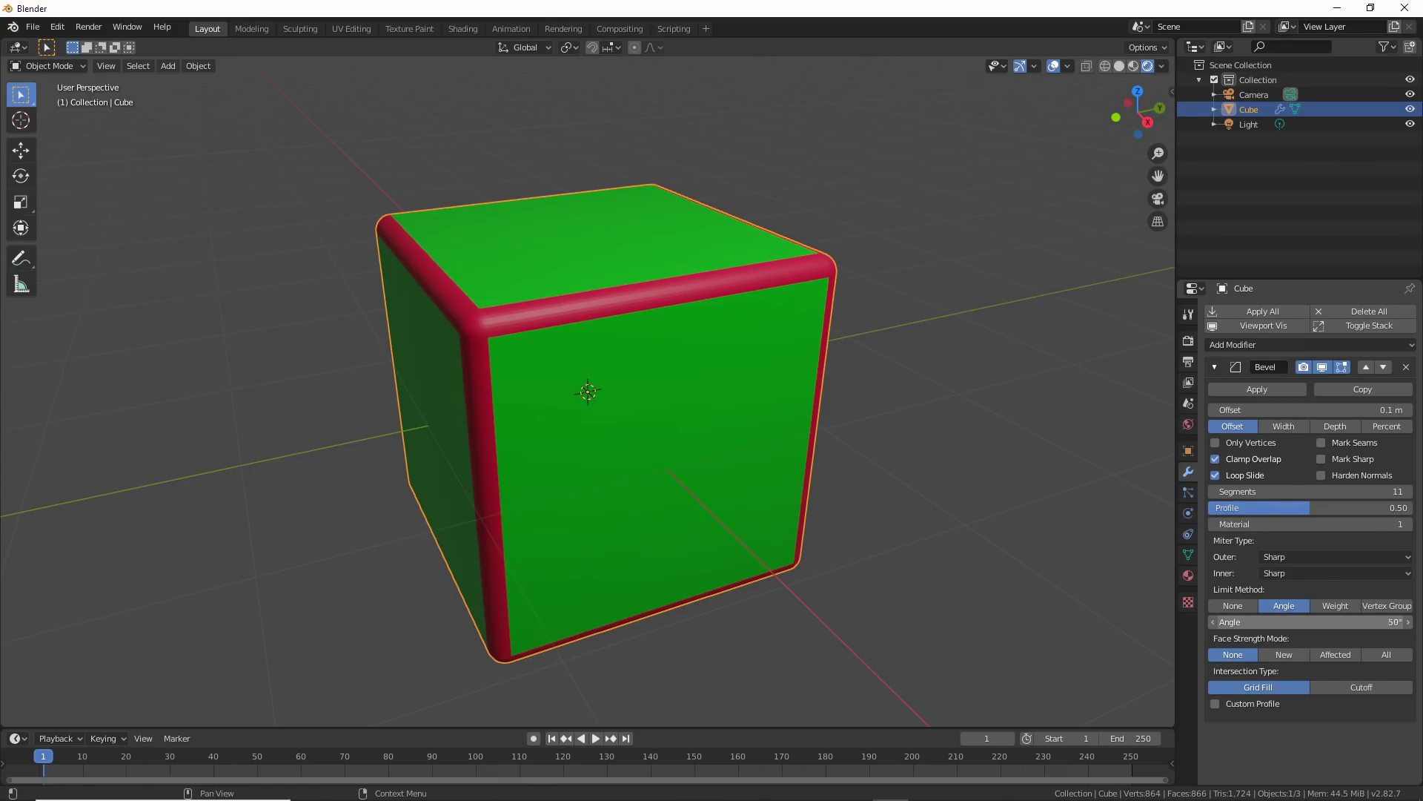
{"action": "left_click_drag", "start_coordinate": [1305, 621], "coordinate": [1309, 622]}
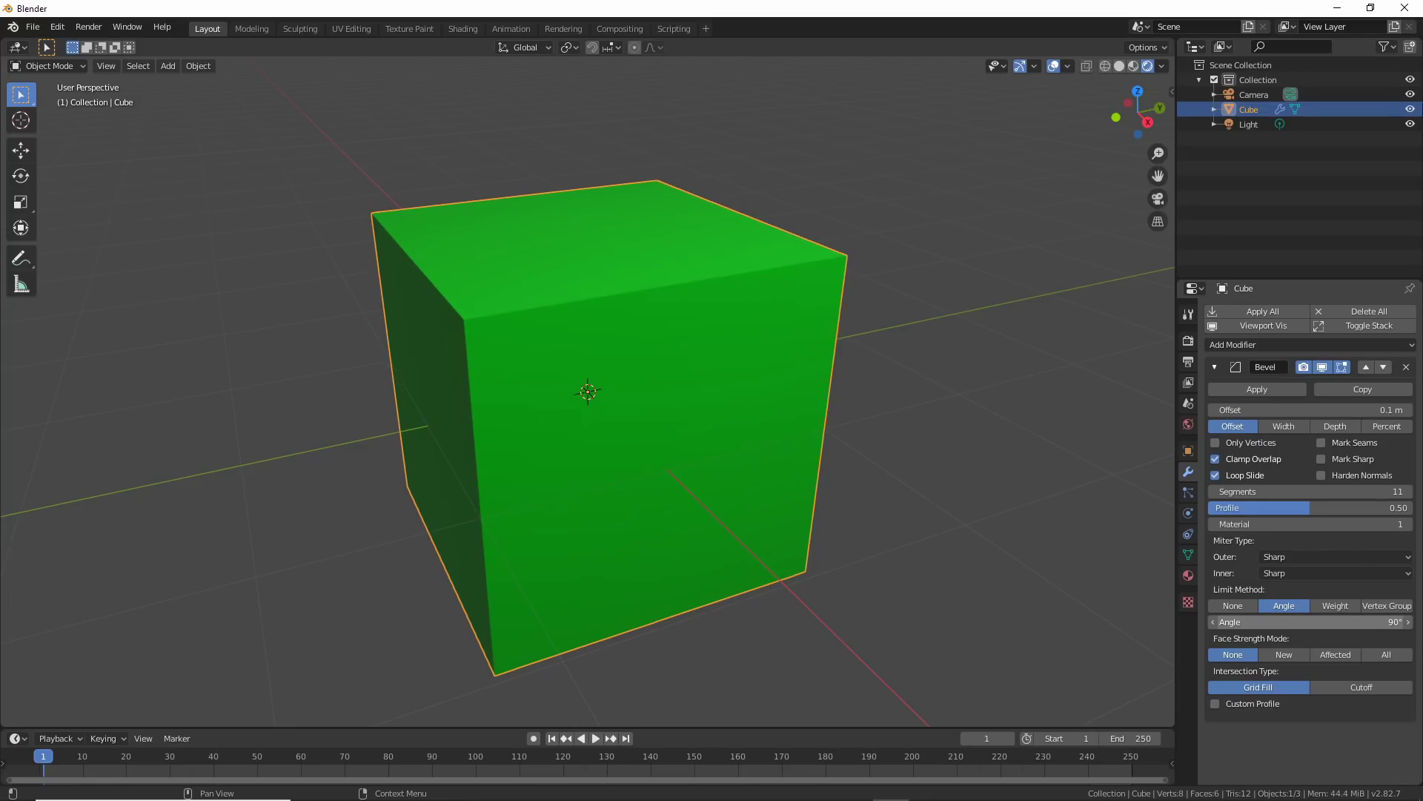
{"action": "scroll", "coordinate": [1311, 622], "scroll_direction": "down", "scroll_amount": 1, "text": "ctrl"}
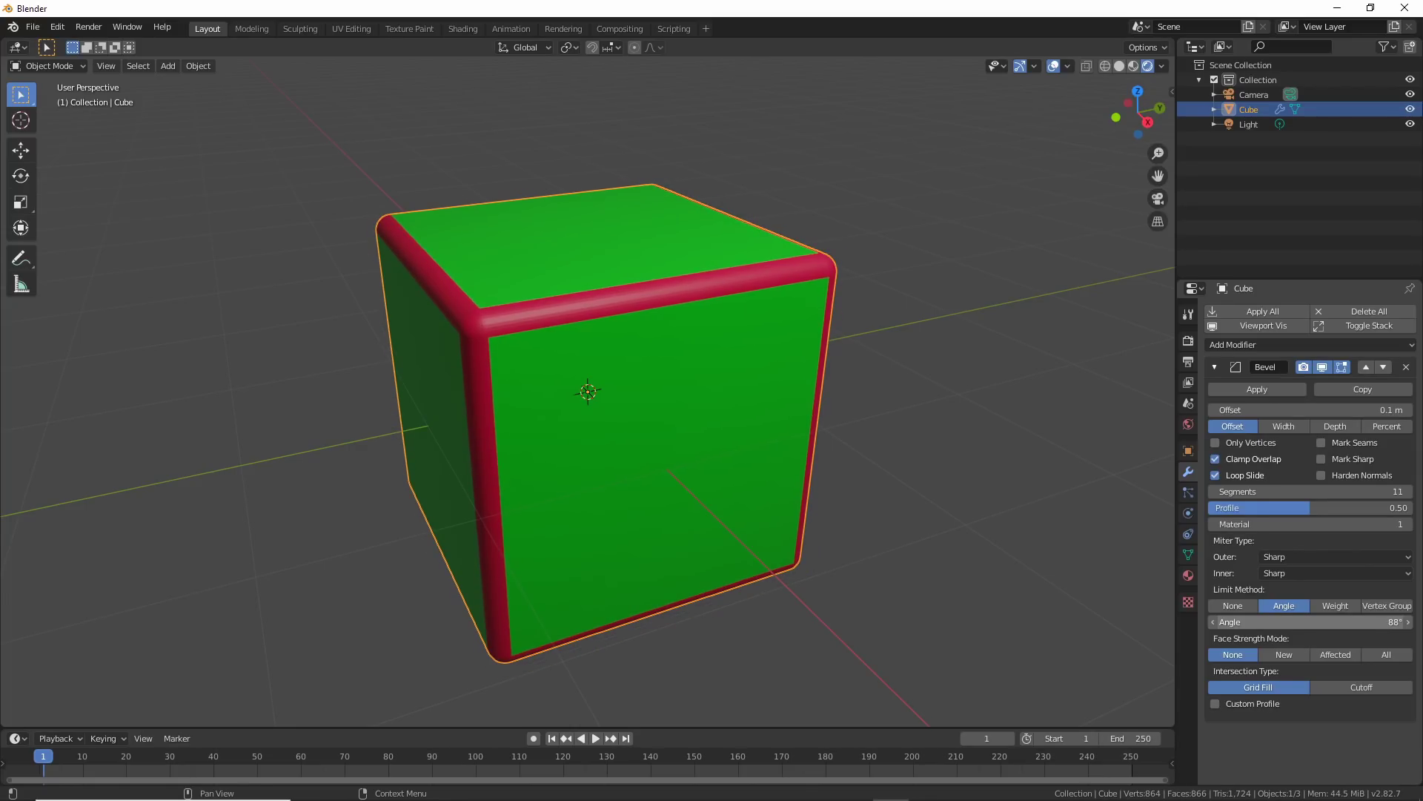
{"action": "left_click", "coordinate": [1408, 622]}
Add a centered loop cut across the cube's top and front faces in Edit Mode
{"action": "key", "text": "Tab"}
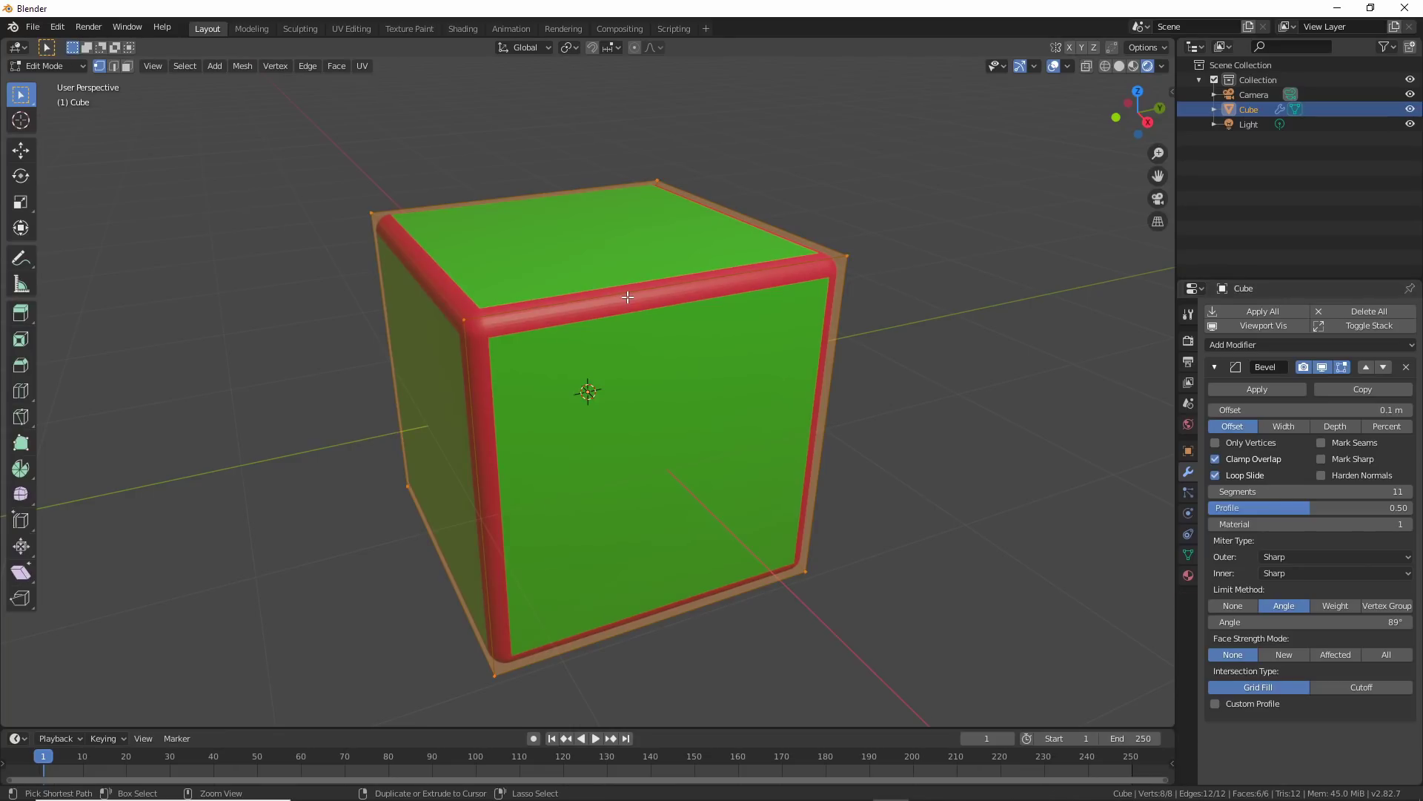
{"action": "key", "text": "ctrl+r"}
{"action": "left_click", "coordinate": [628, 297]}
{"action": "left_click", "coordinate": [627, 296]}
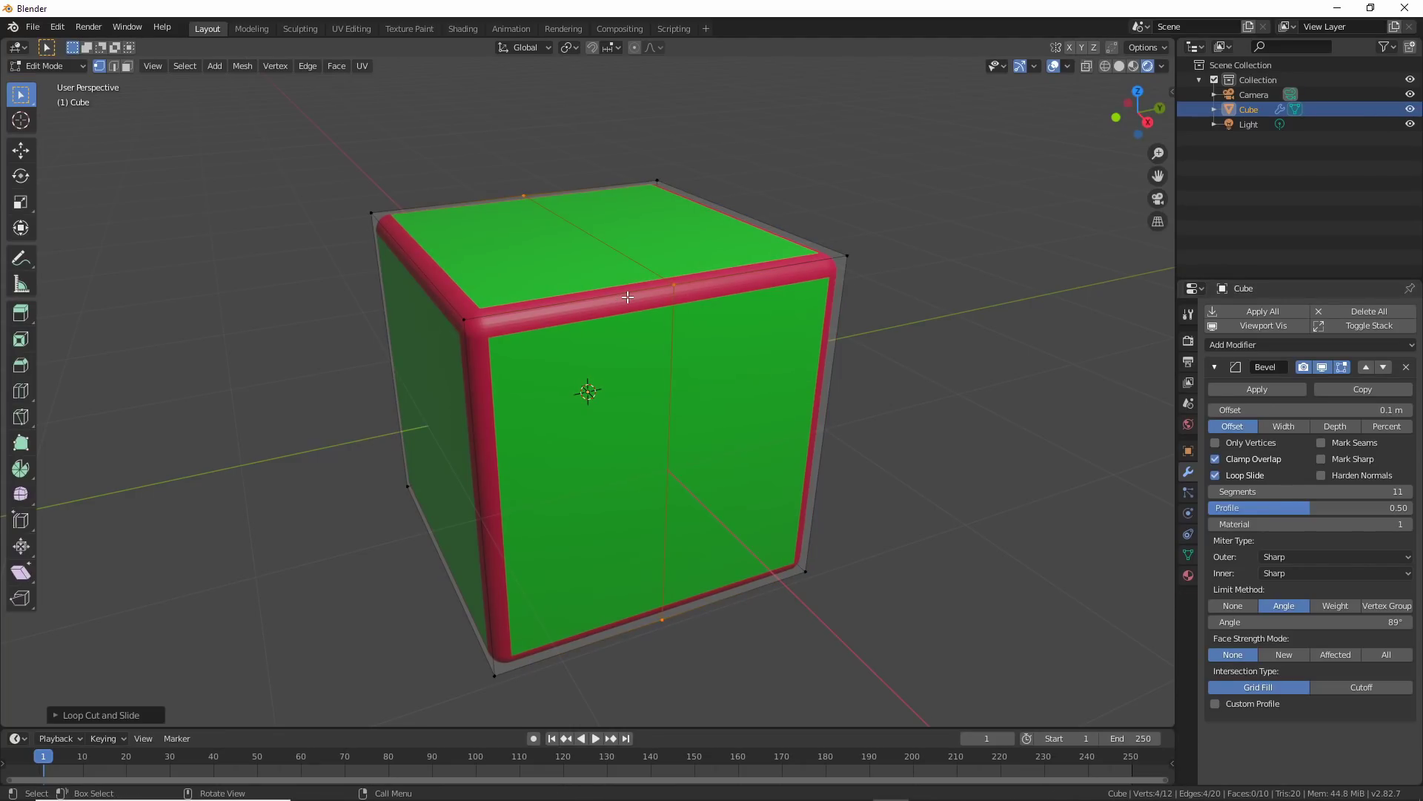
Move the loop cut's vertex on the upper front edge slightly downward and return to Object Mode
{"action": "left_click", "coordinate": [673, 307]}
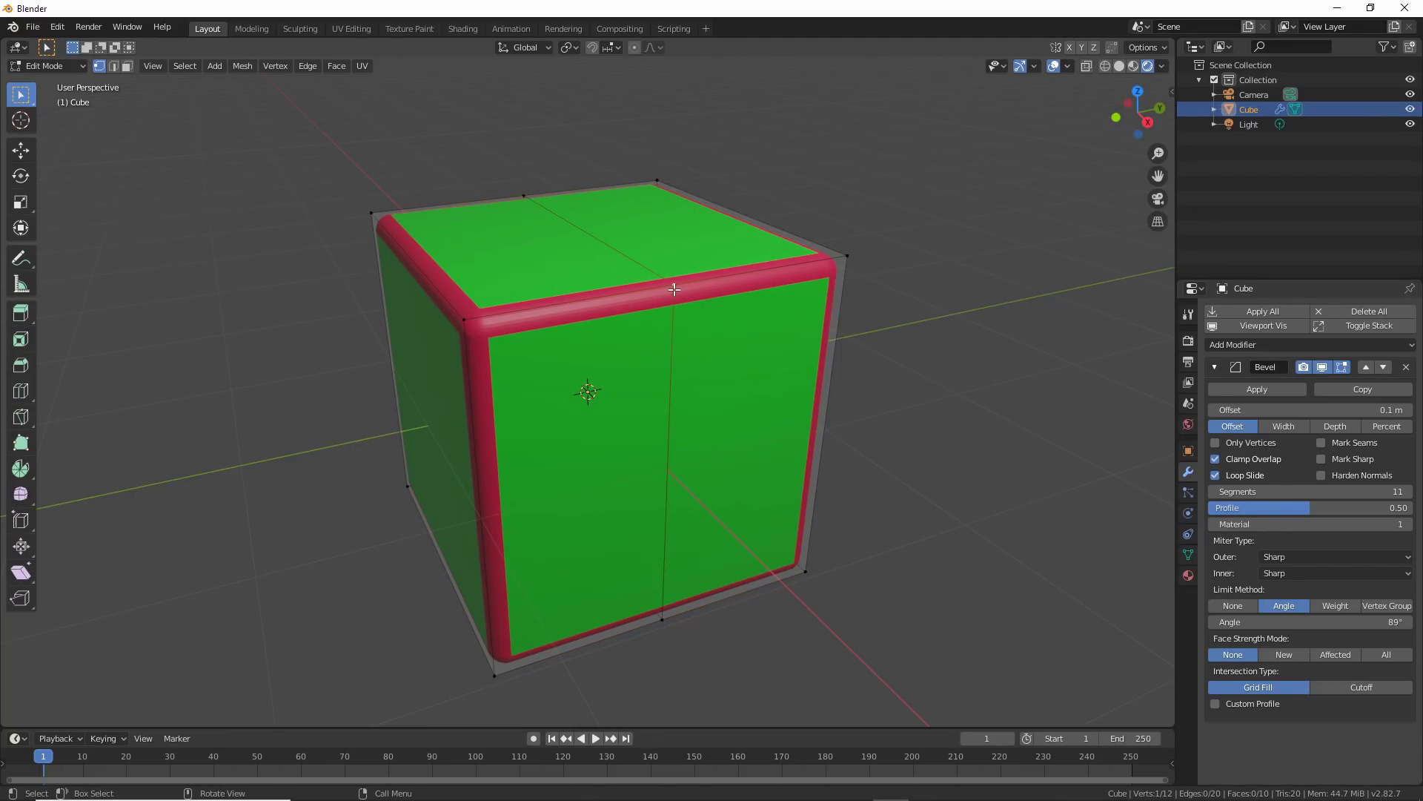
{"action": "key", "text": "shift+space"}
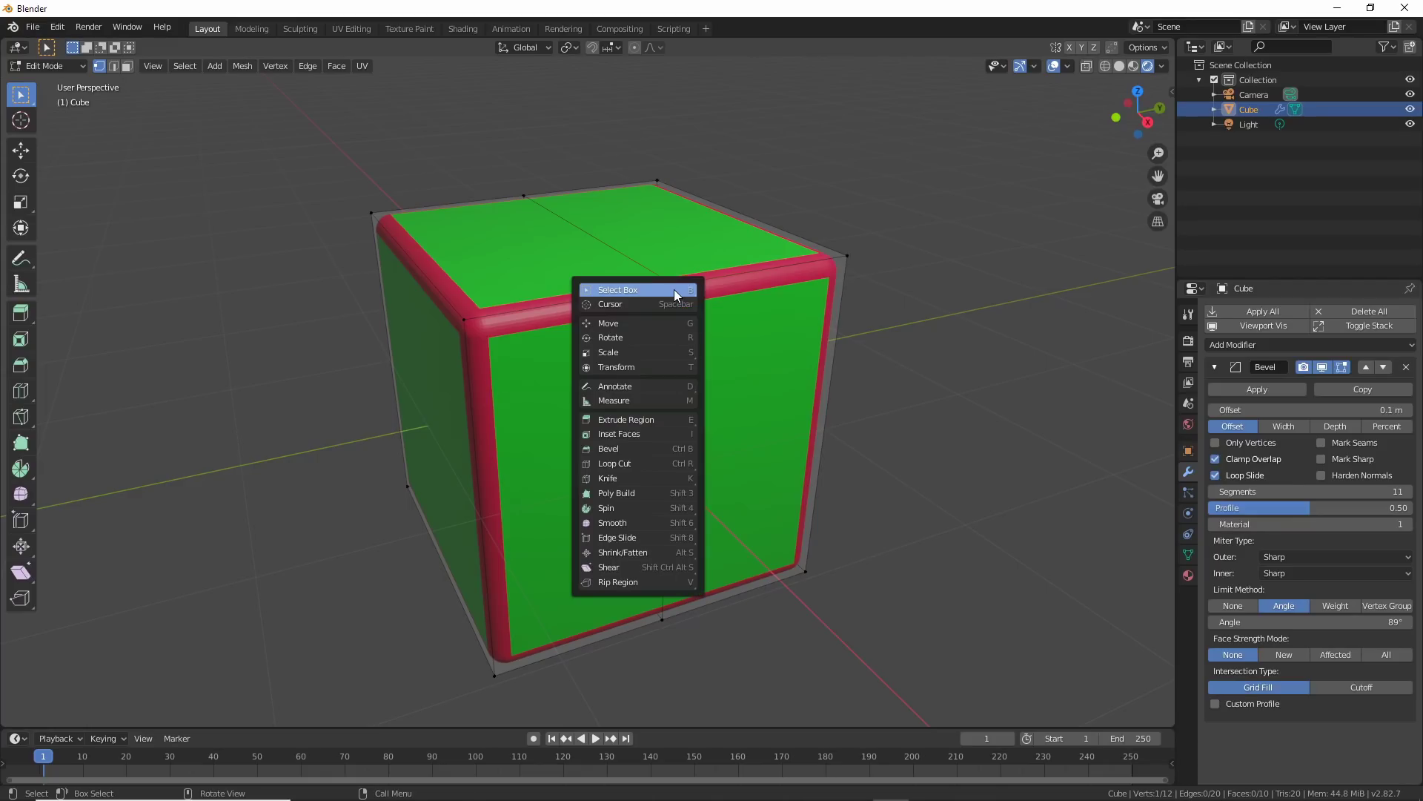
{"action": "left_click", "coordinate": [637, 327]}
{"action": "left_click_drag", "start_coordinate": [677, 228], "coordinate": [669, 289]}
{"action": "key", "text": "Tab"}
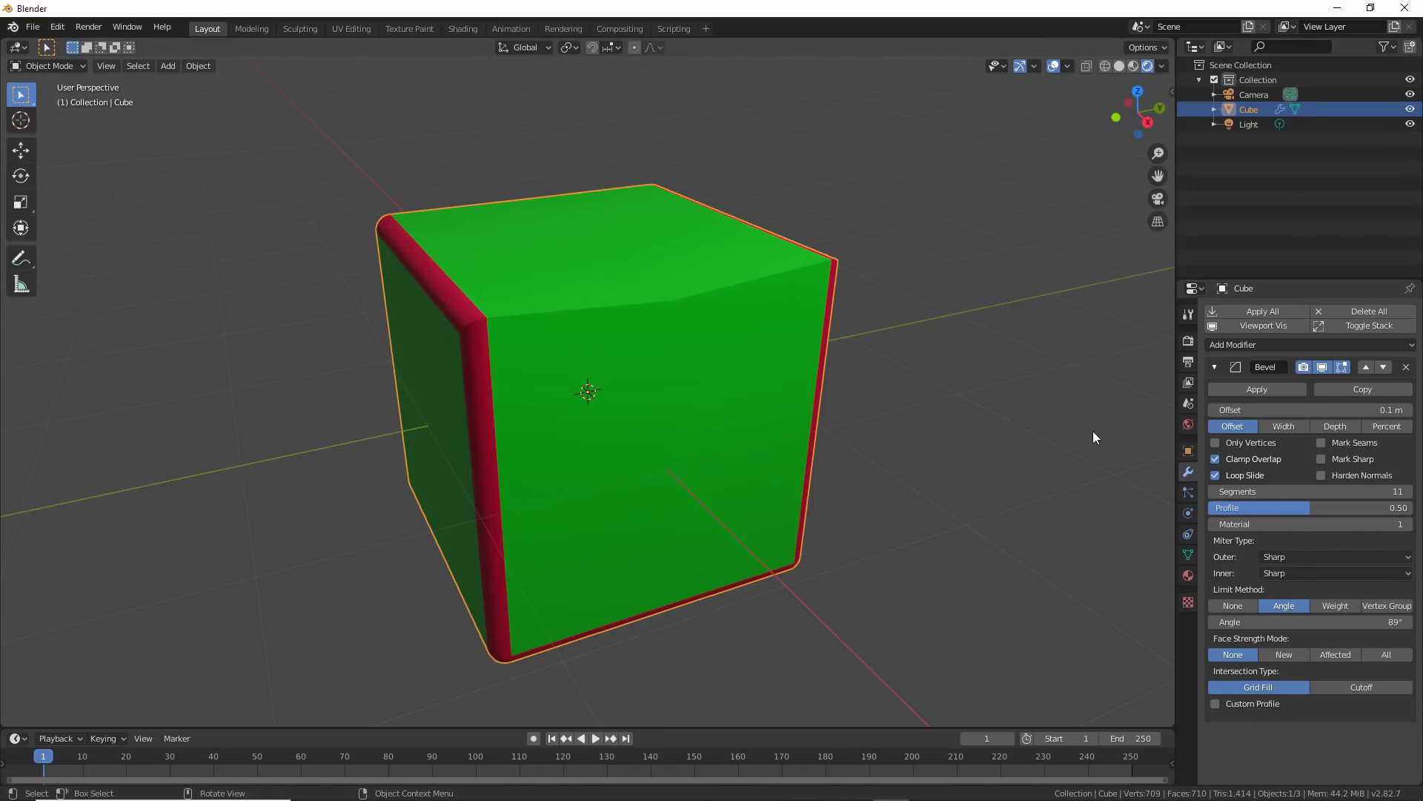
Set the bevel's limit angle to 58° and segments to 2, and compare the Cutoff intersection type with Grid Fill
{"action": "left_click_drag", "start_coordinate": [1308, 622], "coordinate": [1279, 622]}
{"action": "left_click", "coordinate": [1329, 690]}
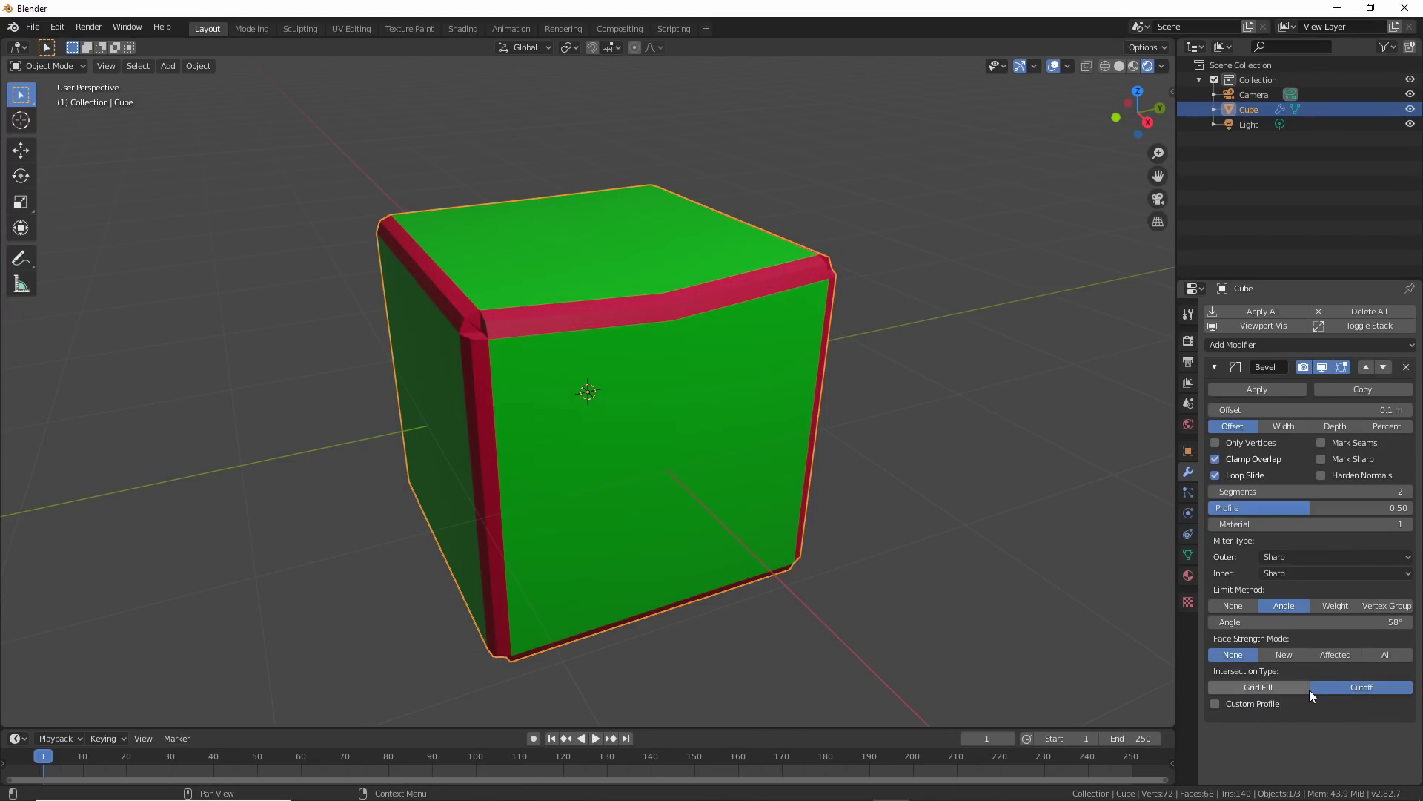
{"action": "left_click", "coordinate": [1309, 688]}
Enable the bevel's custom profile and shape its curve into a wave with three added points
{"action": "left_click", "coordinate": [1249, 703]}
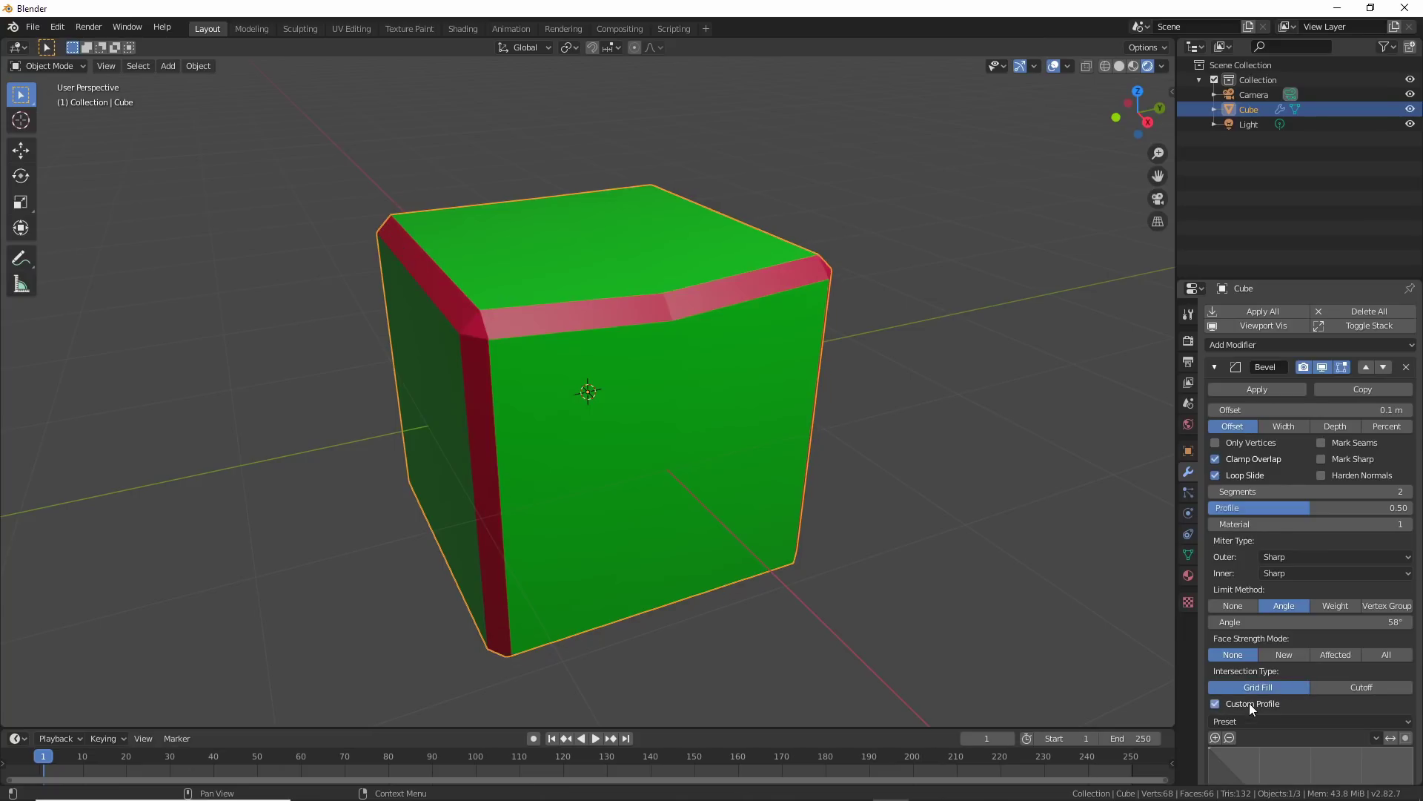
{"action": "scroll", "coordinate": [1248, 703], "scroll_direction": "down", "scroll_amount": 4}
{"action": "scroll", "coordinate": [1250, 704], "scroll_direction": "down", "scroll_amount": 3}
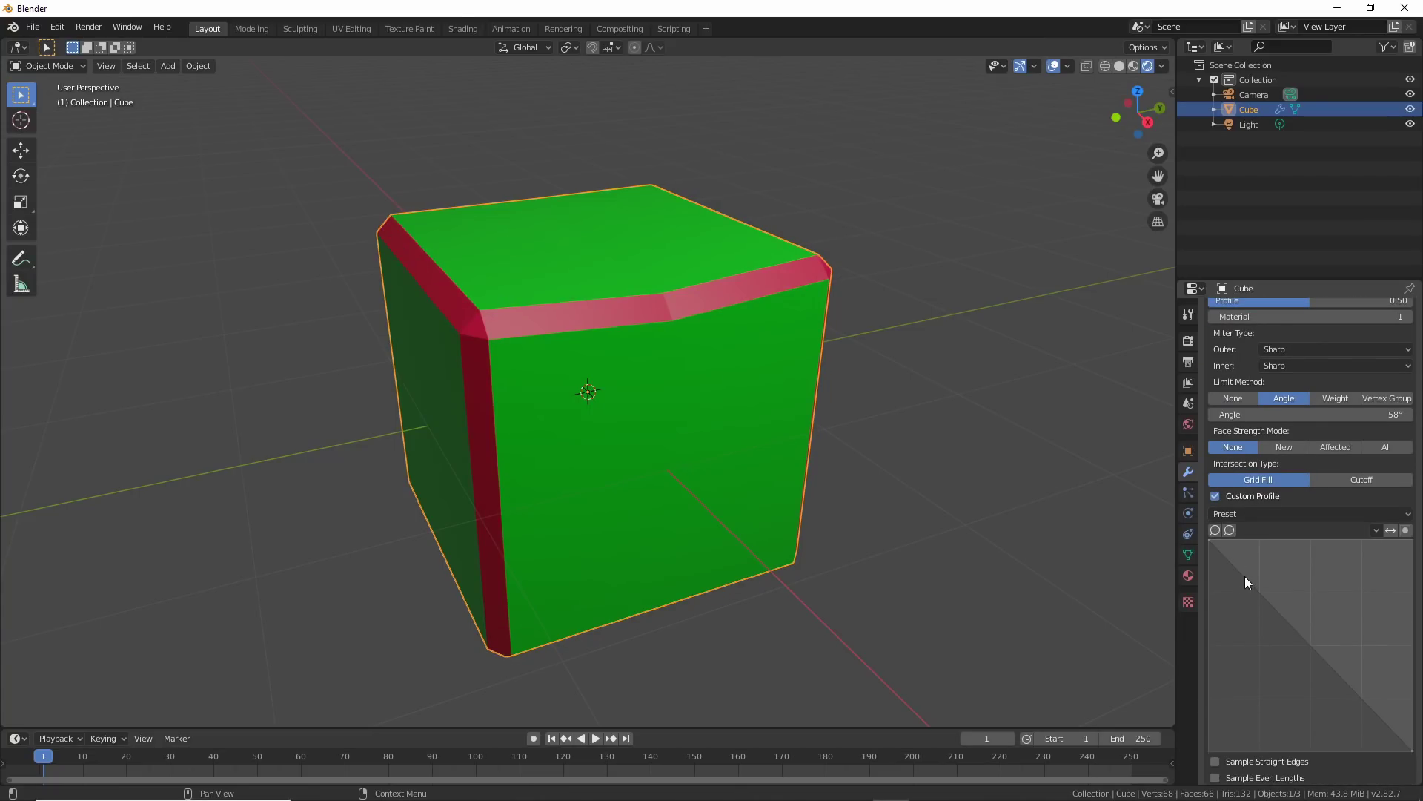
{"action": "left_click_drag", "start_coordinate": [1246, 580], "coordinate": [1357, 605]}
{"action": "scroll", "coordinate": [1288, 376], "scroll_direction": "up", "scroll_amount": 2}
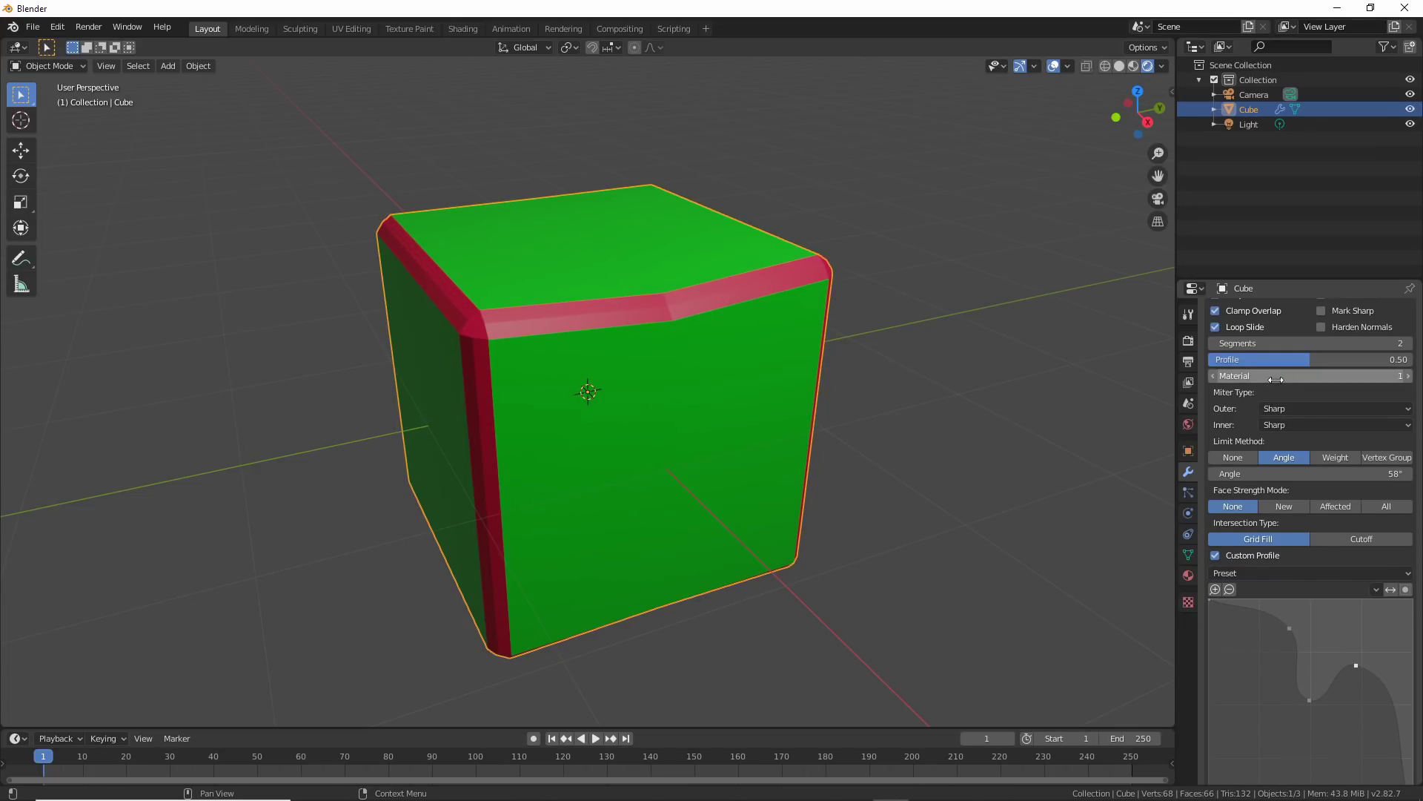
Increase the bevel segments to 14 and reposition the custom profile curve's uppermost added point
{"action": "left_click_drag", "start_coordinate": [1316, 343], "coordinate": [1372, 343]}
{"action": "scroll", "coordinate": [850, 486], "scroll_direction": "up", "scroll_amount": 5}
{"action": "middle_click_drag", "start_coordinate": [849, 486], "coordinate": [918, 511]}
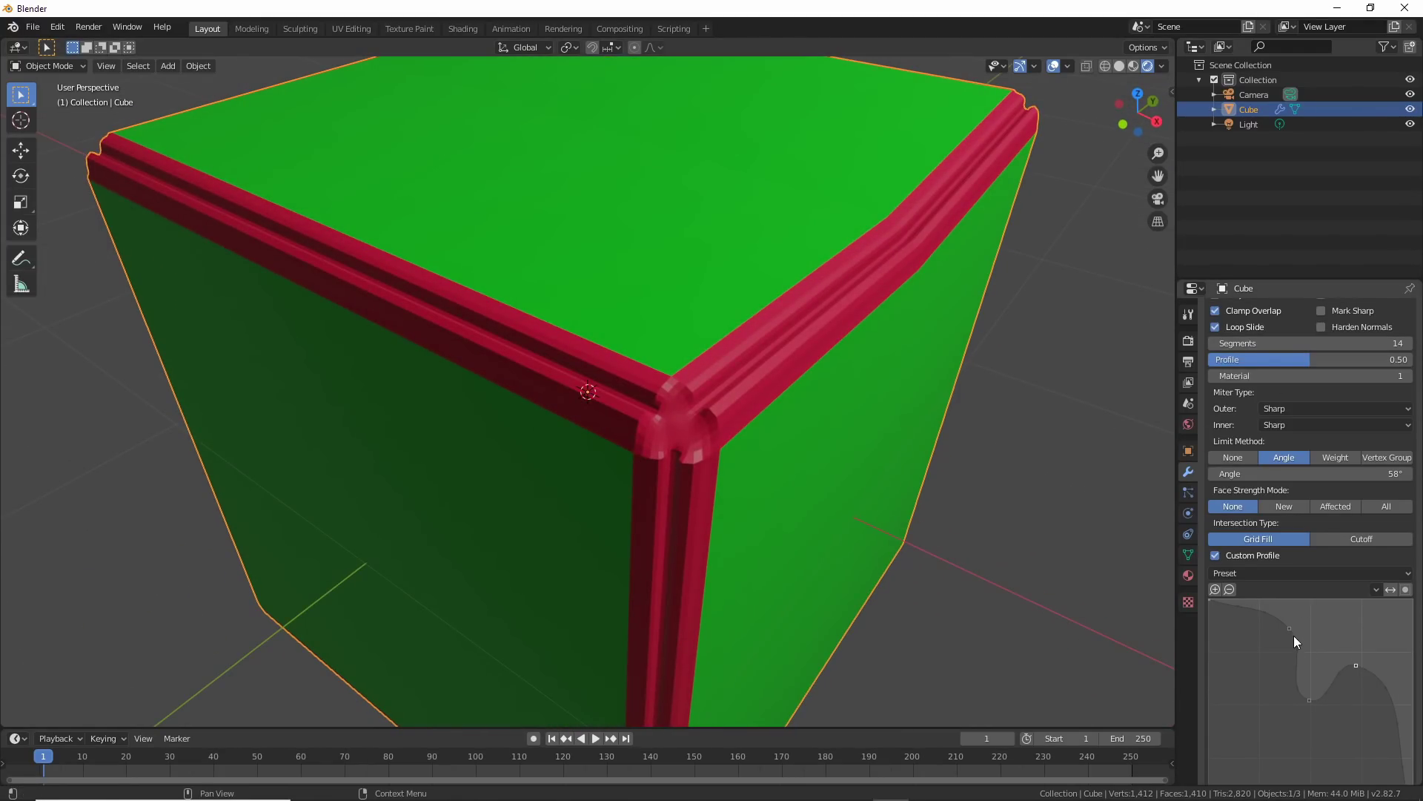
{"action": "left_click_drag", "start_coordinate": [1290, 629], "coordinate": [1251, 666]}
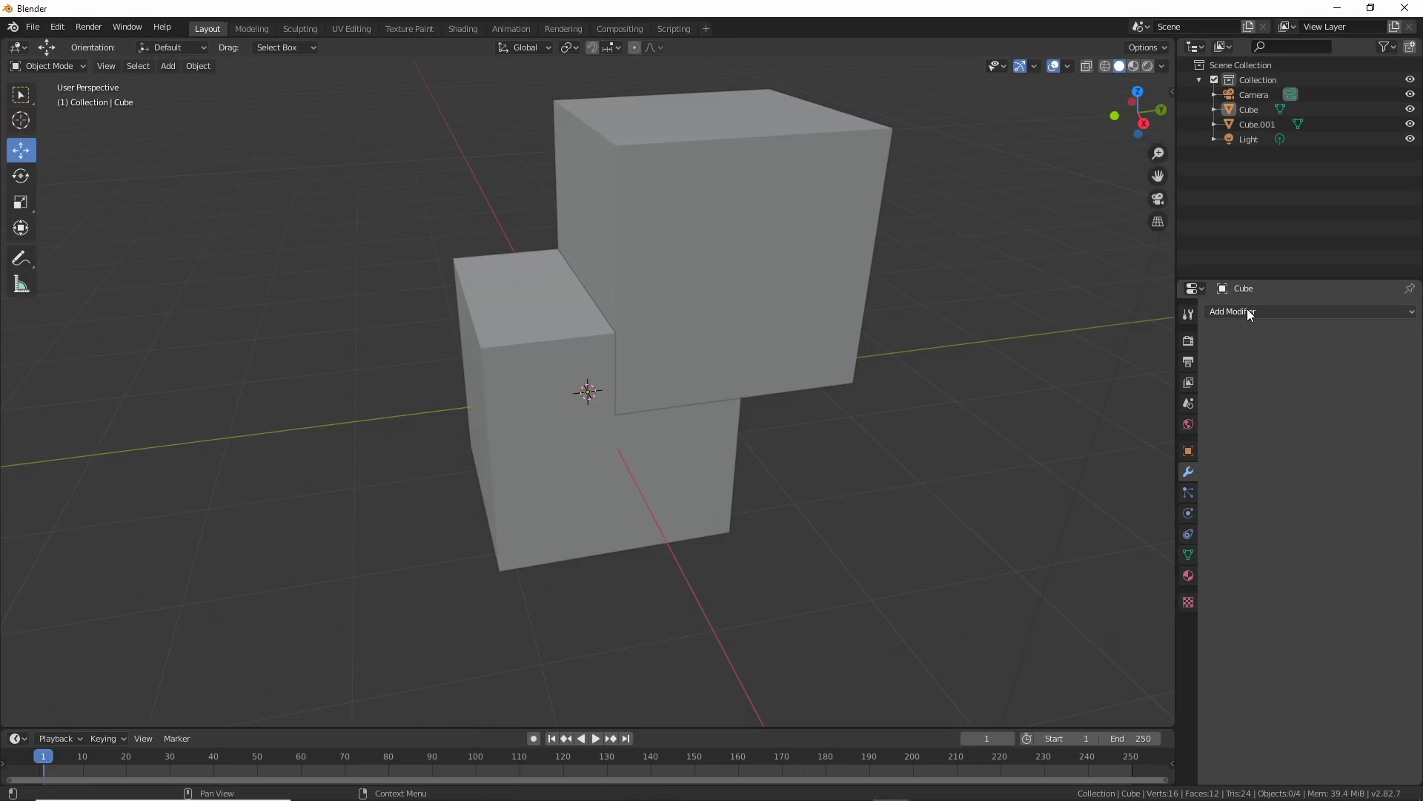
Add a Boolean modifier to the lower cube with operation Difference and Cube.001 as the object
{"action": "left_click", "coordinate": [1247, 312]}
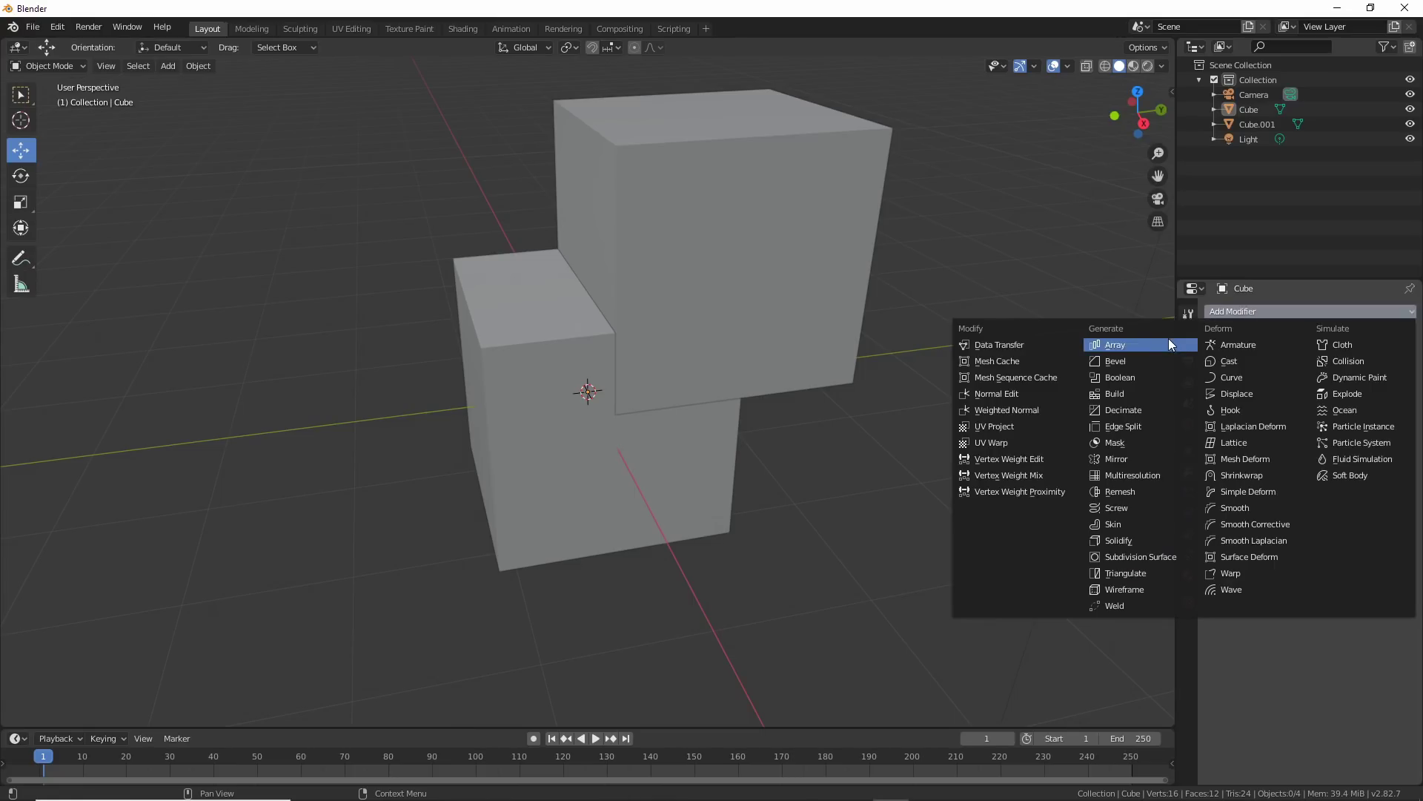
{"action": "left_click", "coordinate": [1145, 379]}
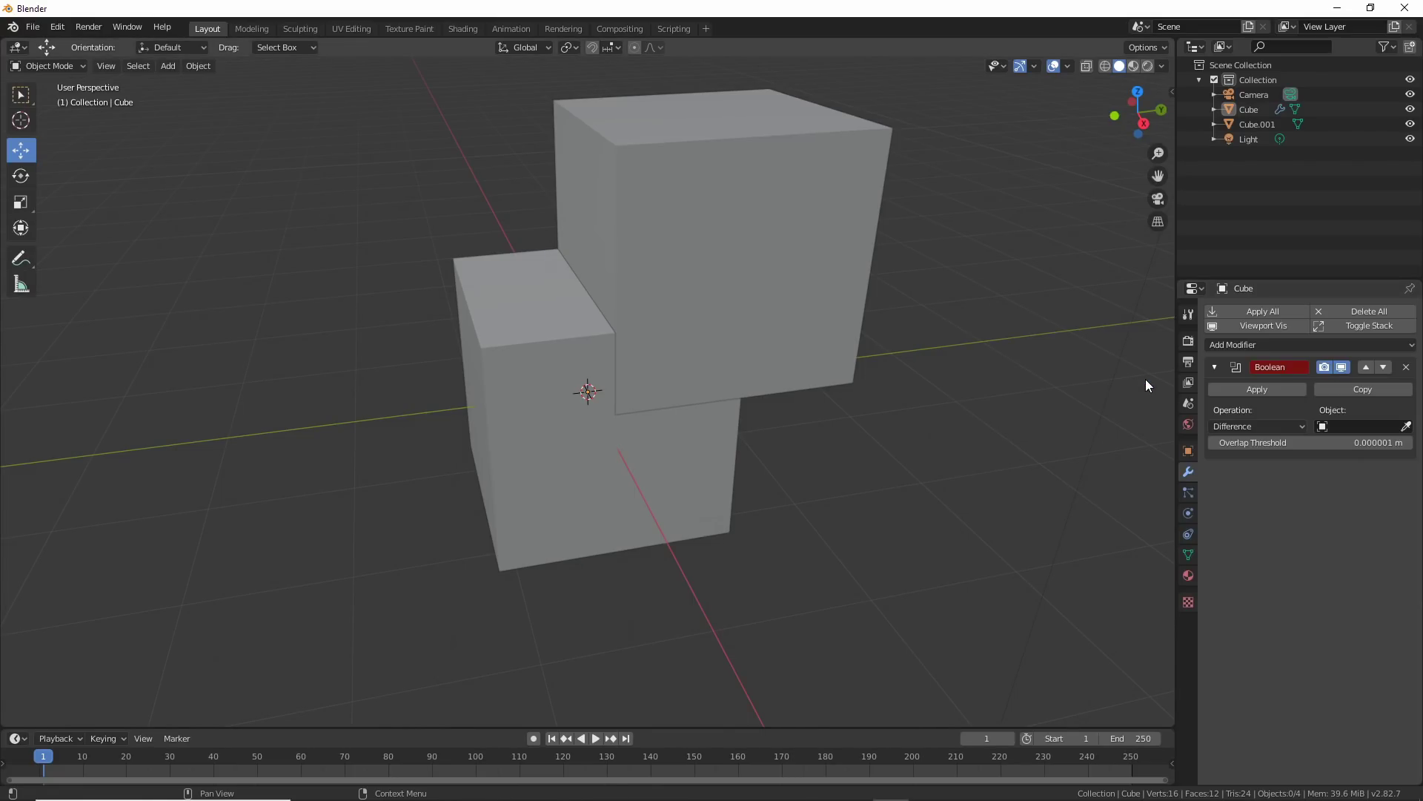
{"action": "left_click", "coordinate": [527, 490]}
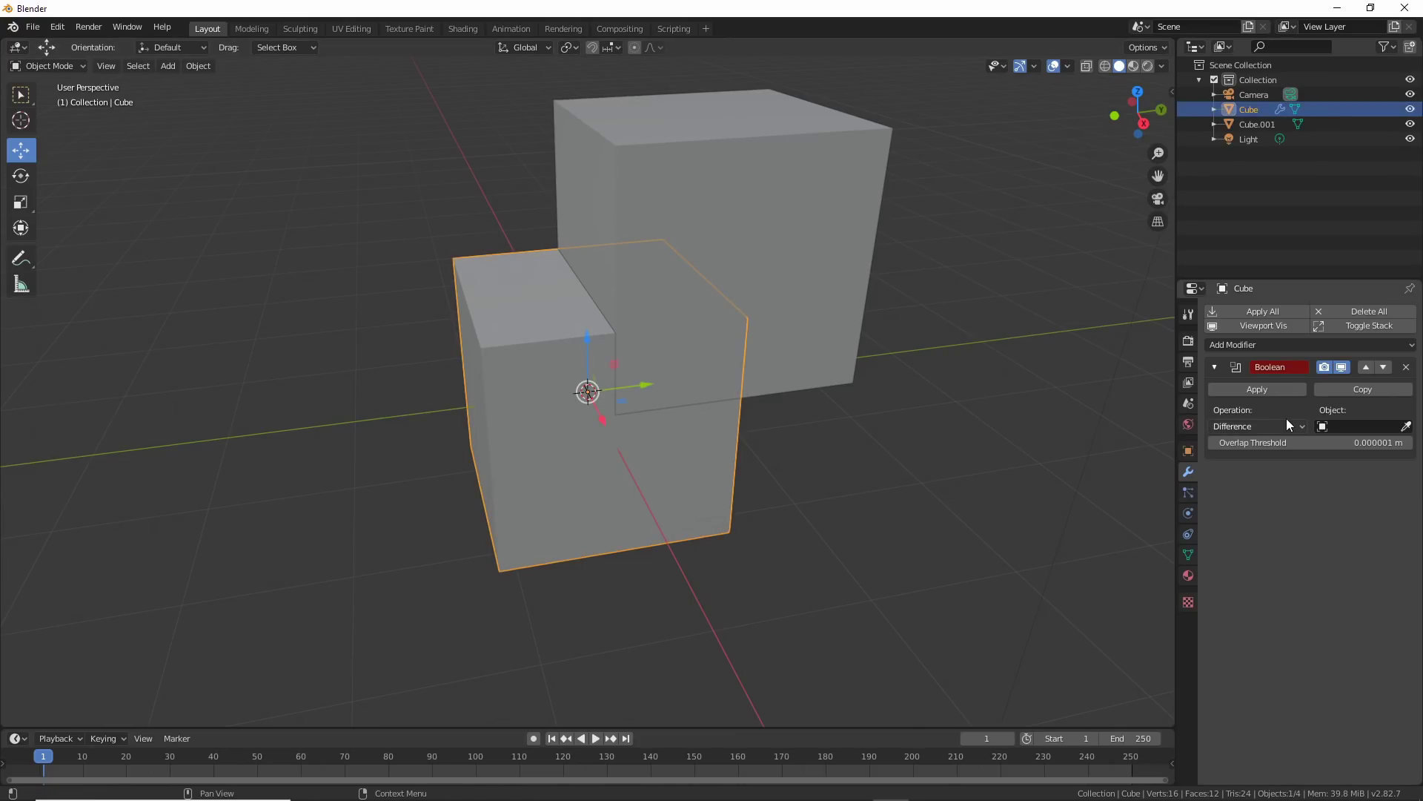
{"action": "left_click", "coordinate": [1323, 428]}
{"action": "left_click", "coordinate": [1307, 453]}
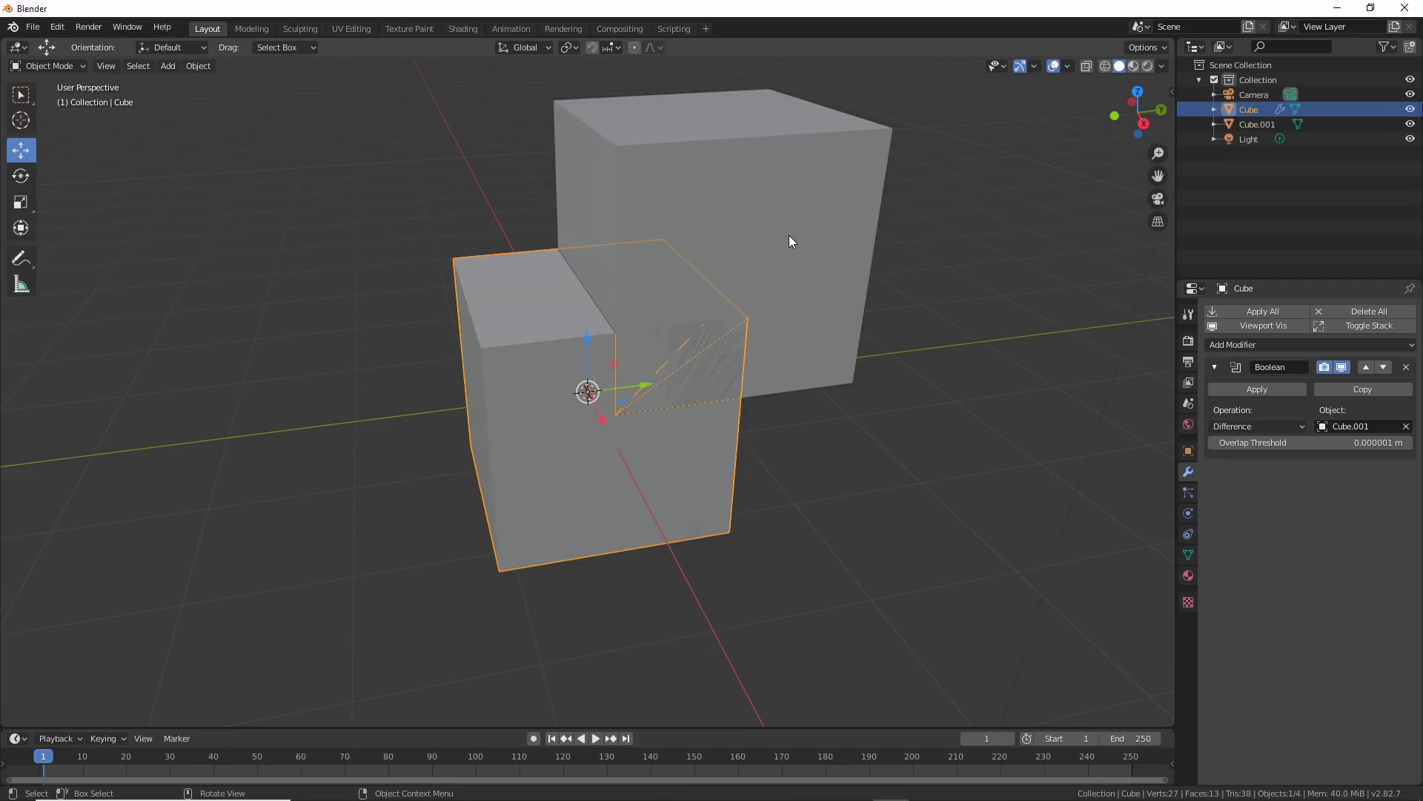
Move Cube.001 along the Y axis in wireframe display to examine how it cuts the lower cube
{"action": "left_click_drag", "start_coordinate": [633, 388], "coordinate": [641, 388]}
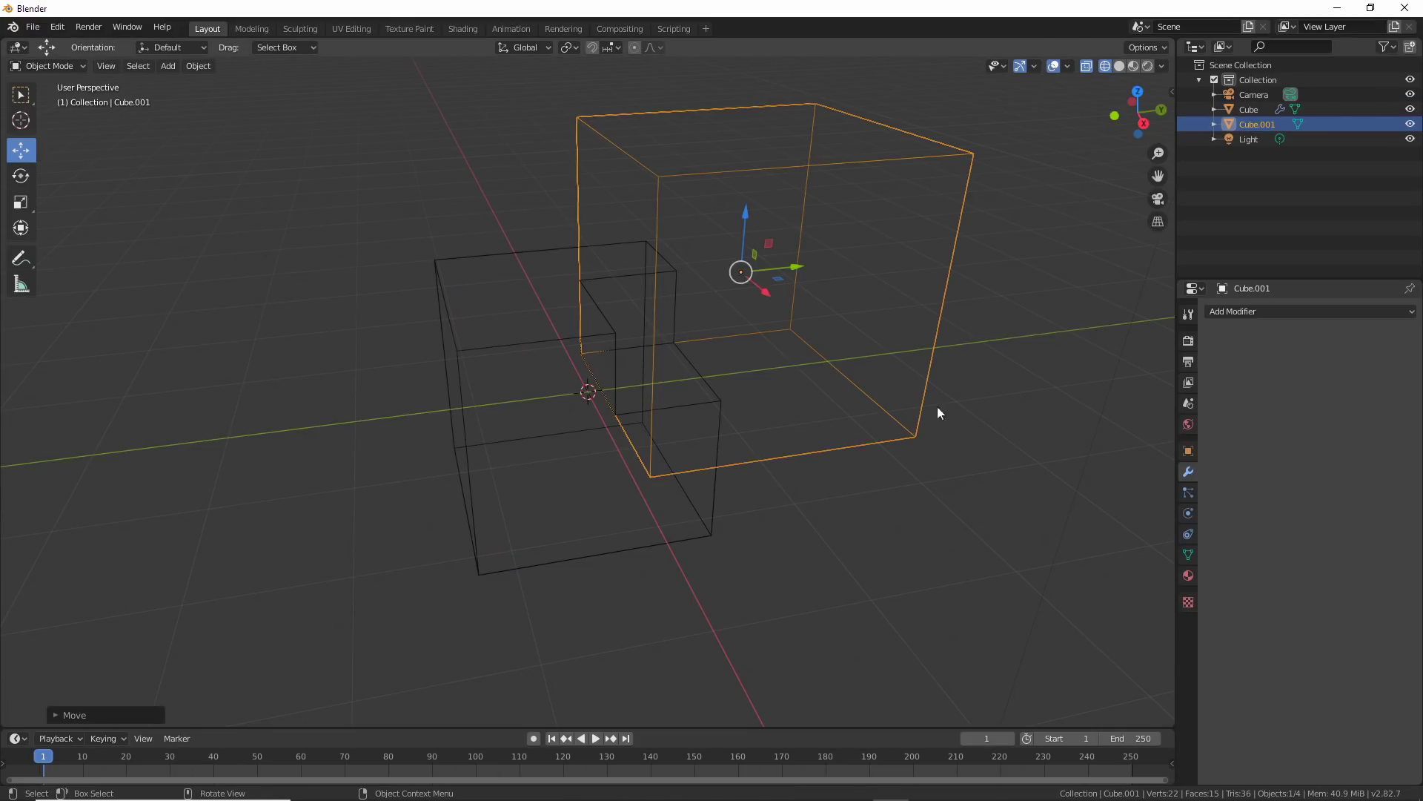
{"action": "middle_click_drag", "start_coordinate": [937, 406], "coordinate": [919, 480]}
{"action": "mouse_move", "coordinate": [798, 264]}
{"action": "left_mouse_down"}
{"action": "mouse_move", "coordinate": [947, 235]}
{"action": "mouse_move", "coordinate": [584, 295]}
{"action": "mouse_move", "coordinate": [829, 268]}
{"action": "mouse_move", "coordinate": [793, 272]}
{"action": "left_mouse_up"}
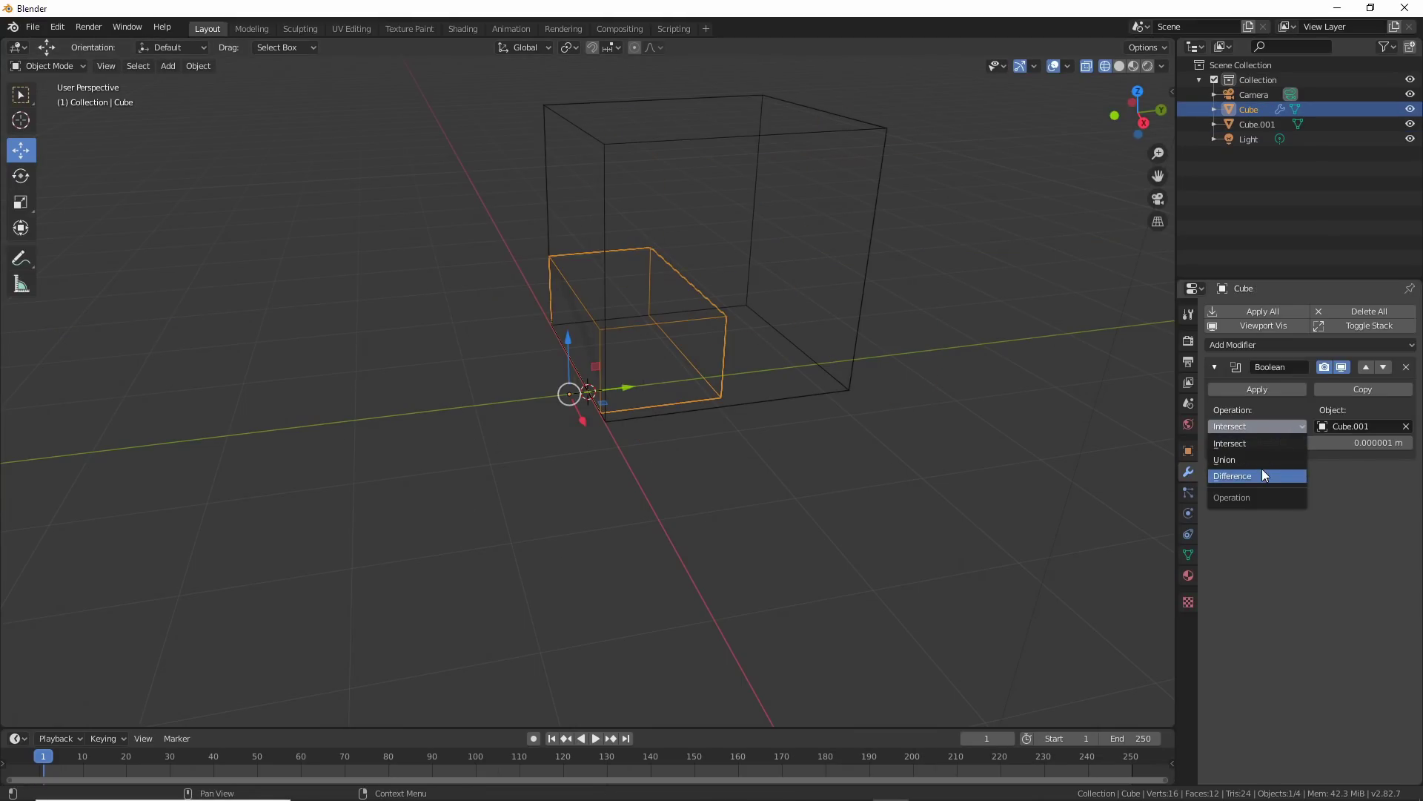
Change the Boolean operation to Union and display the viewport in solid shading
{"action": "left_click", "coordinate": [1258, 459]}
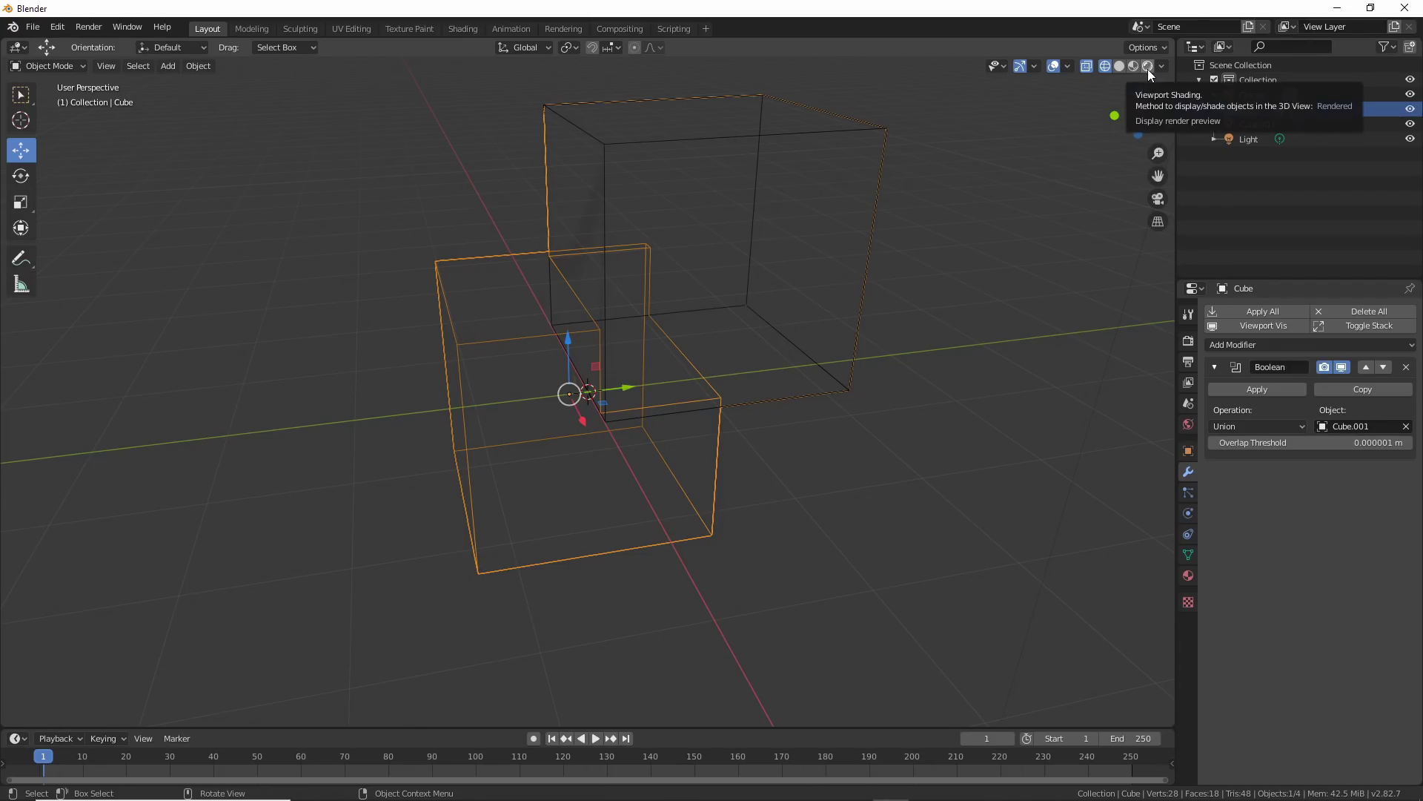
{"action": "left_click", "coordinate": [1118, 65]}
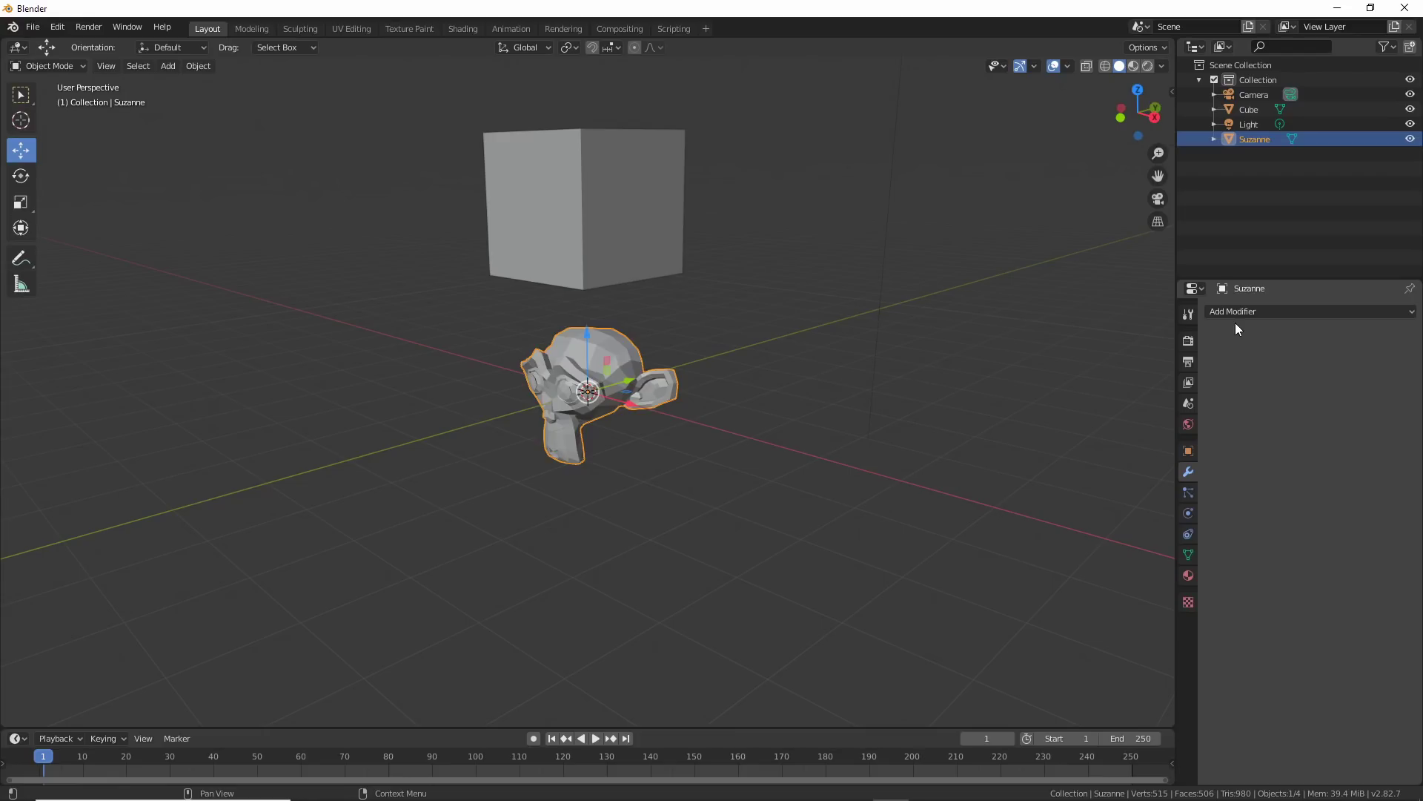
Add a Boolean modifier to the Suzanne head with operation Difference and the cube as the object
{"action": "left_click", "coordinate": [1235, 312]}
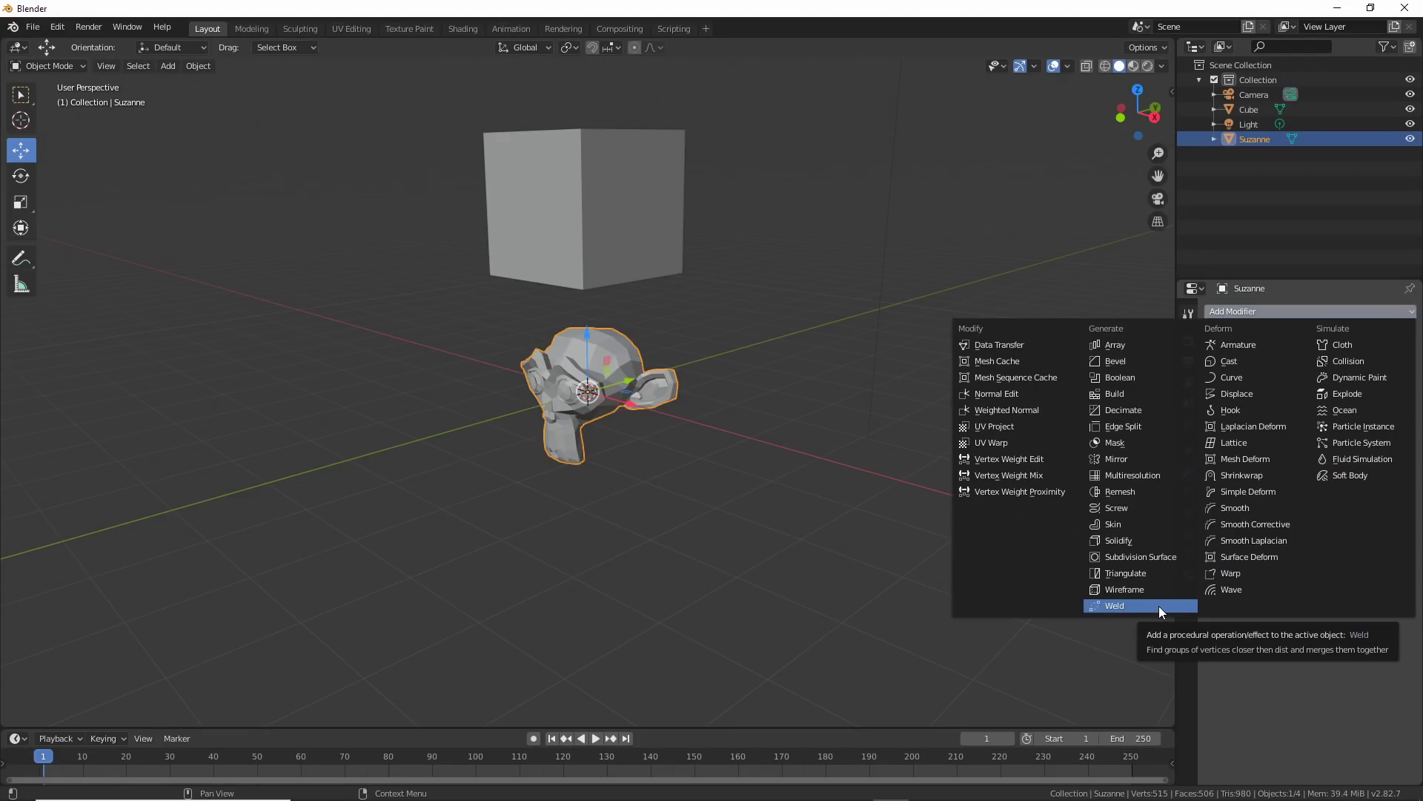
{"action": "left_click", "coordinate": [1127, 379]}
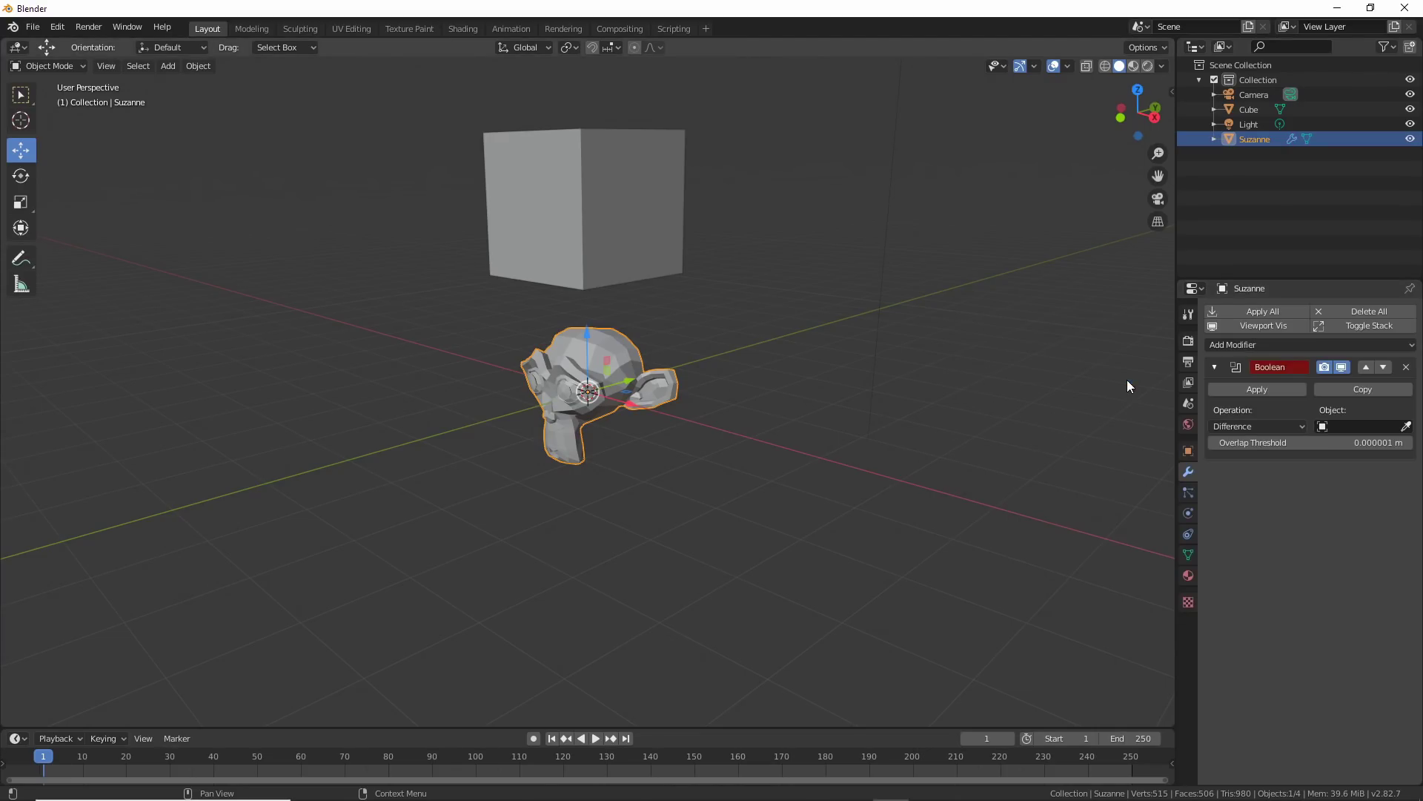
{"action": "left_click", "coordinate": [1361, 426]}
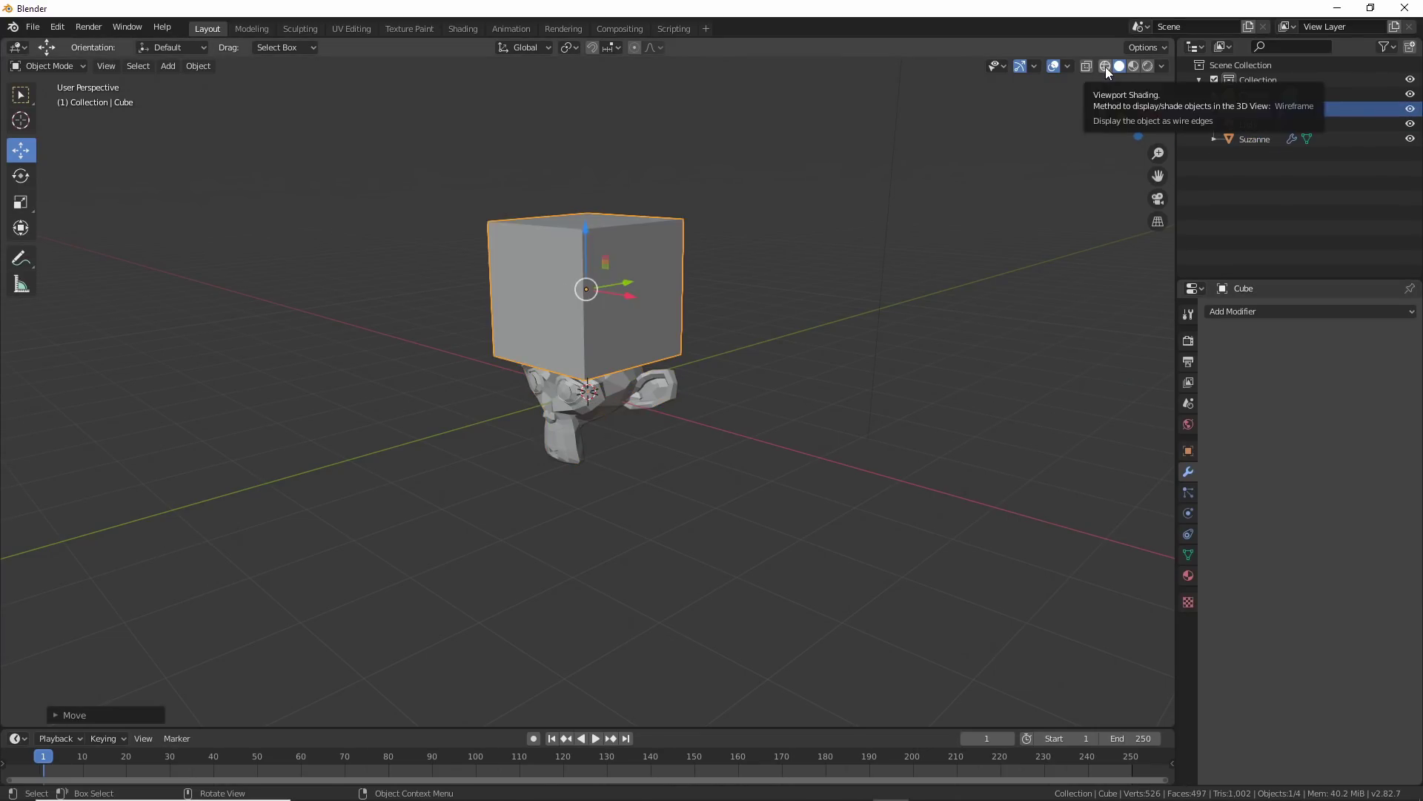
Move the cube through the Suzanne head in wireframe display and, with its transparent material, in rendered view
{"action": "left_click", "coordinate": [1105, 66]}
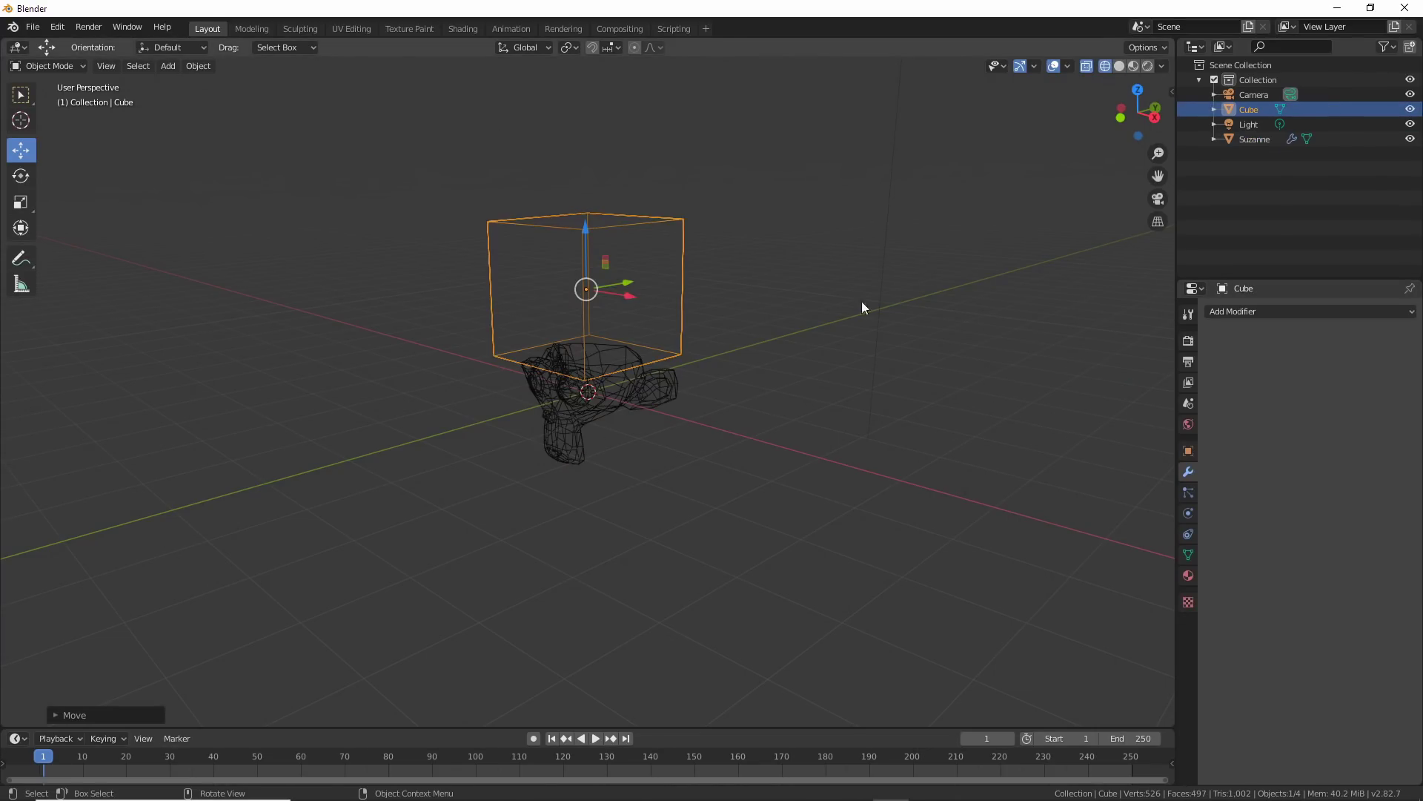
{"action": "scroll", "coordinate": [797, 437], "scroll_direction": "up", "scroll_amount": 4}
{"action": "left_click_drag", "start_coordinate": [584, 106], "coordinate": [607, 72]}
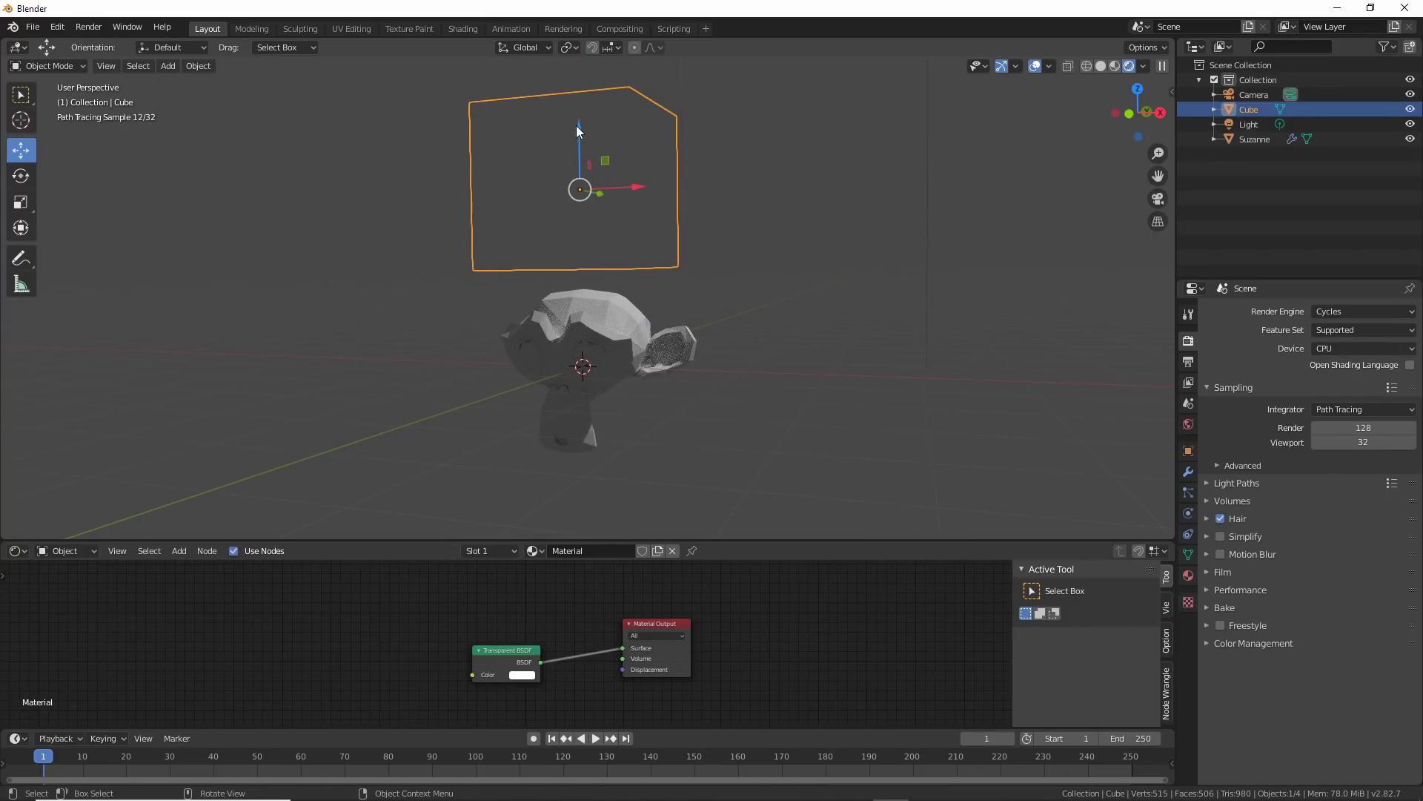
{"action": "left_click_drag", "start_coordinate": [577, 131], "coordinate": [801, 359]}
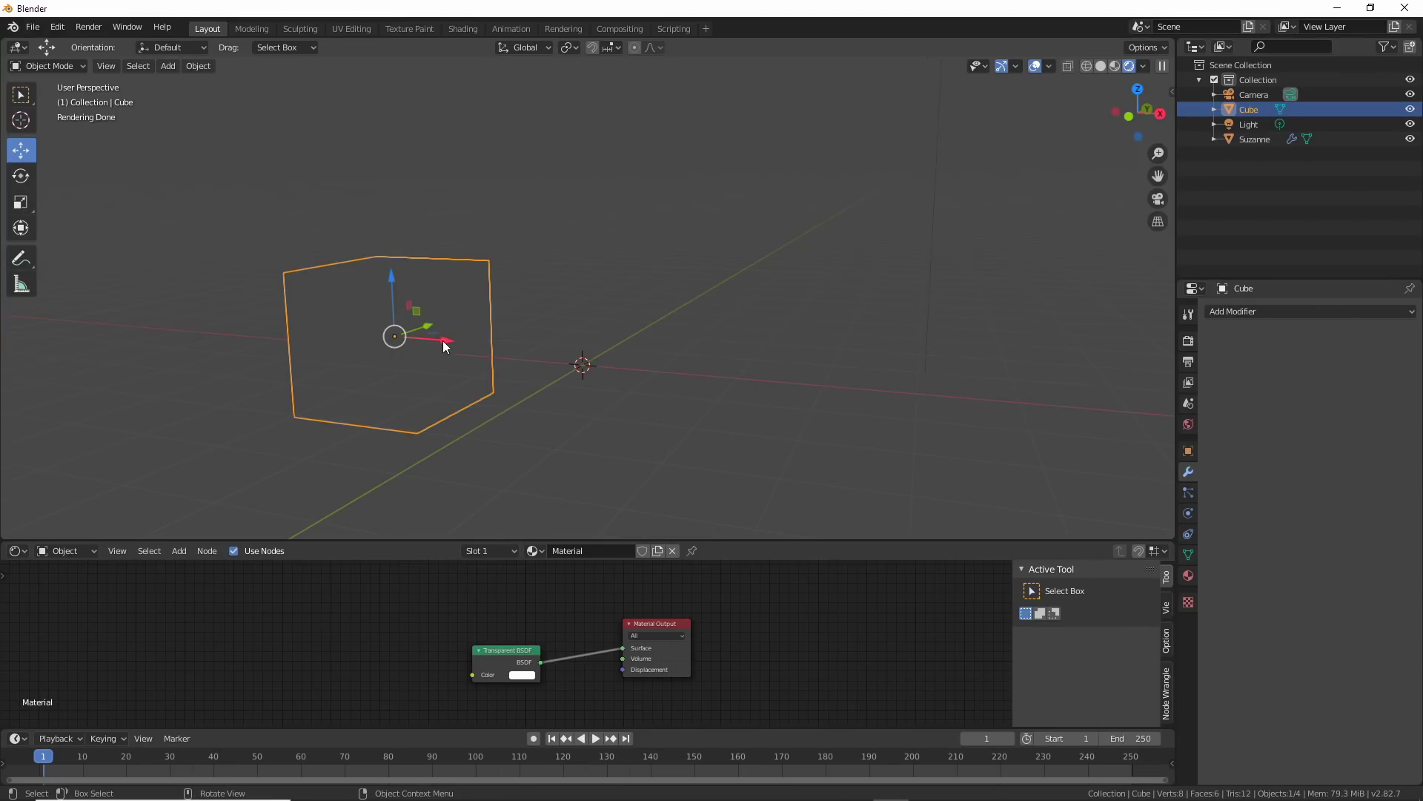
Move the cube along the X axis into the Suzanne head, and raise the transparent sphere along the Z axis in rendered view
{"action": "left_click_drag", "start_coordinate": [445, 340], "coordinate": [581, 364]}
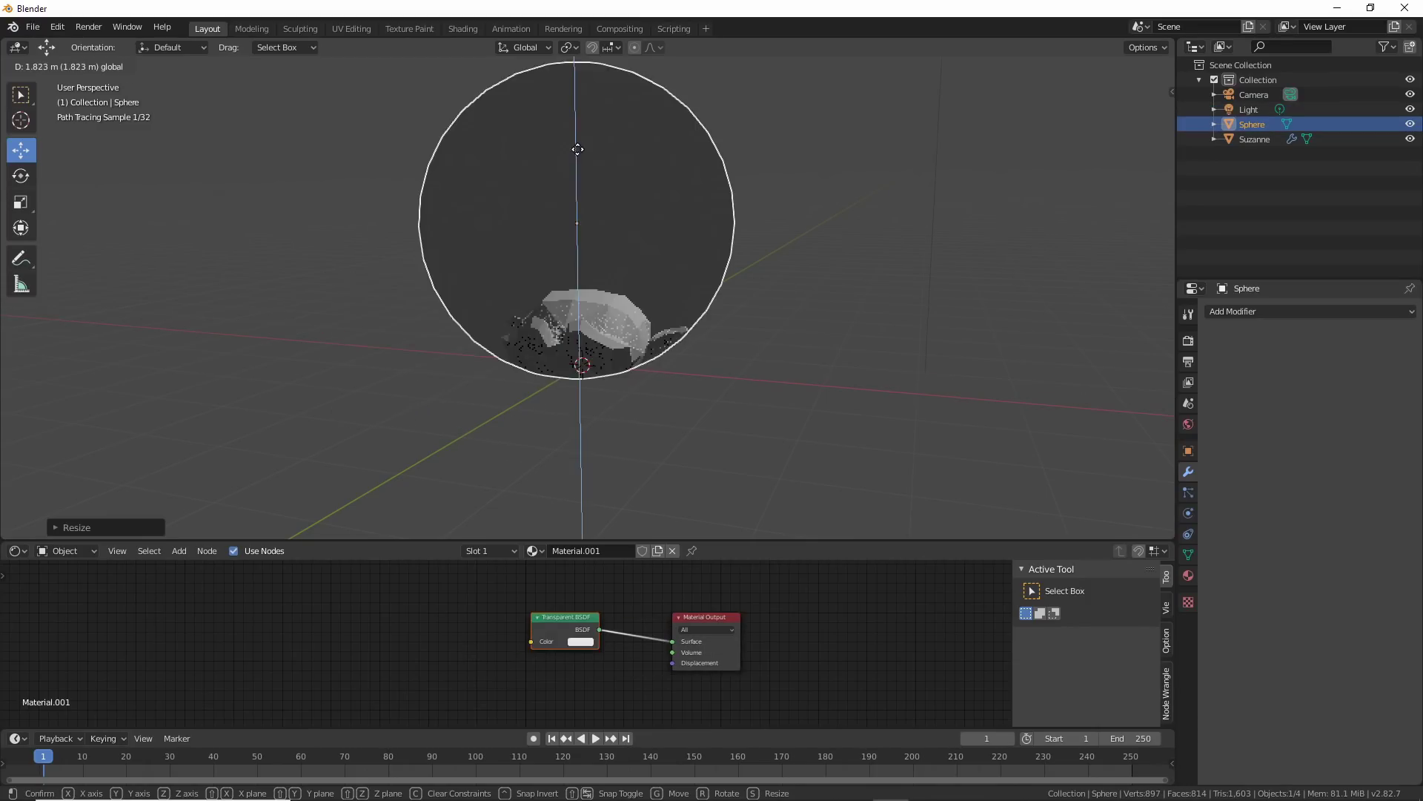
{"action": "left_click", "coordinate": [613, 160]}
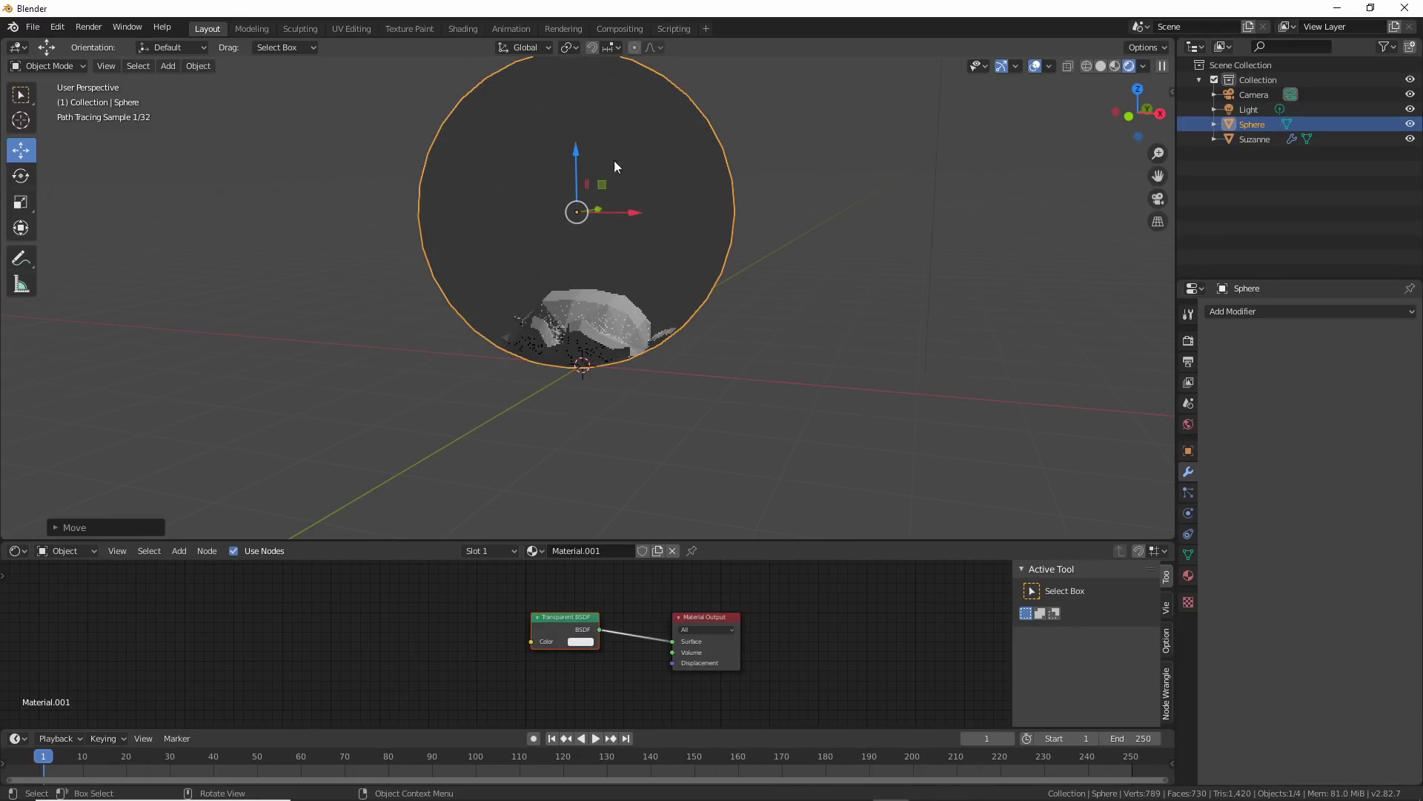
{"action": "left_click", "coordinate": [816, 387]}
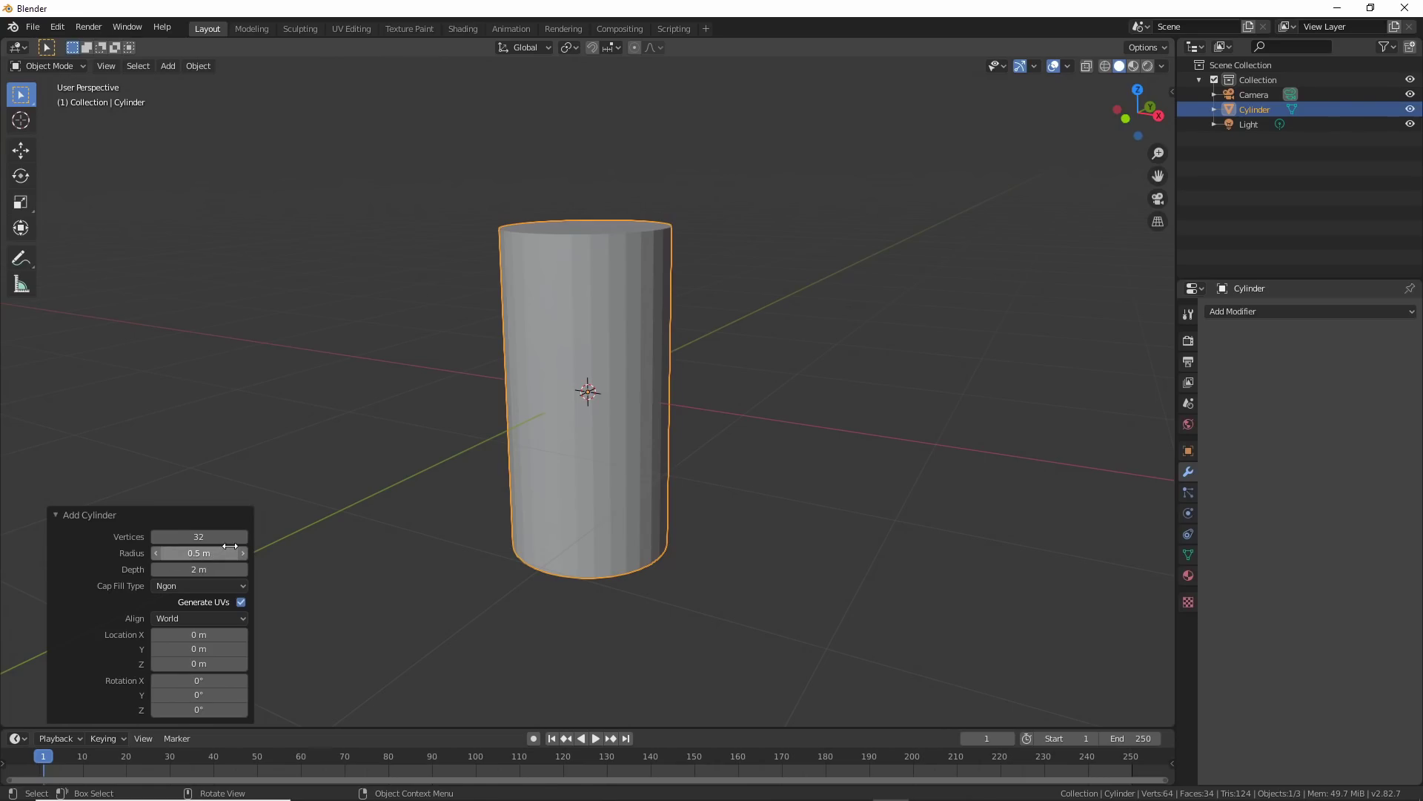
Cut 21 evenly spaced horizontal edge loops around the cylinder without sliding them, and return to Object Mode
{"action": "left_click", "coordinate": [546, 403]}
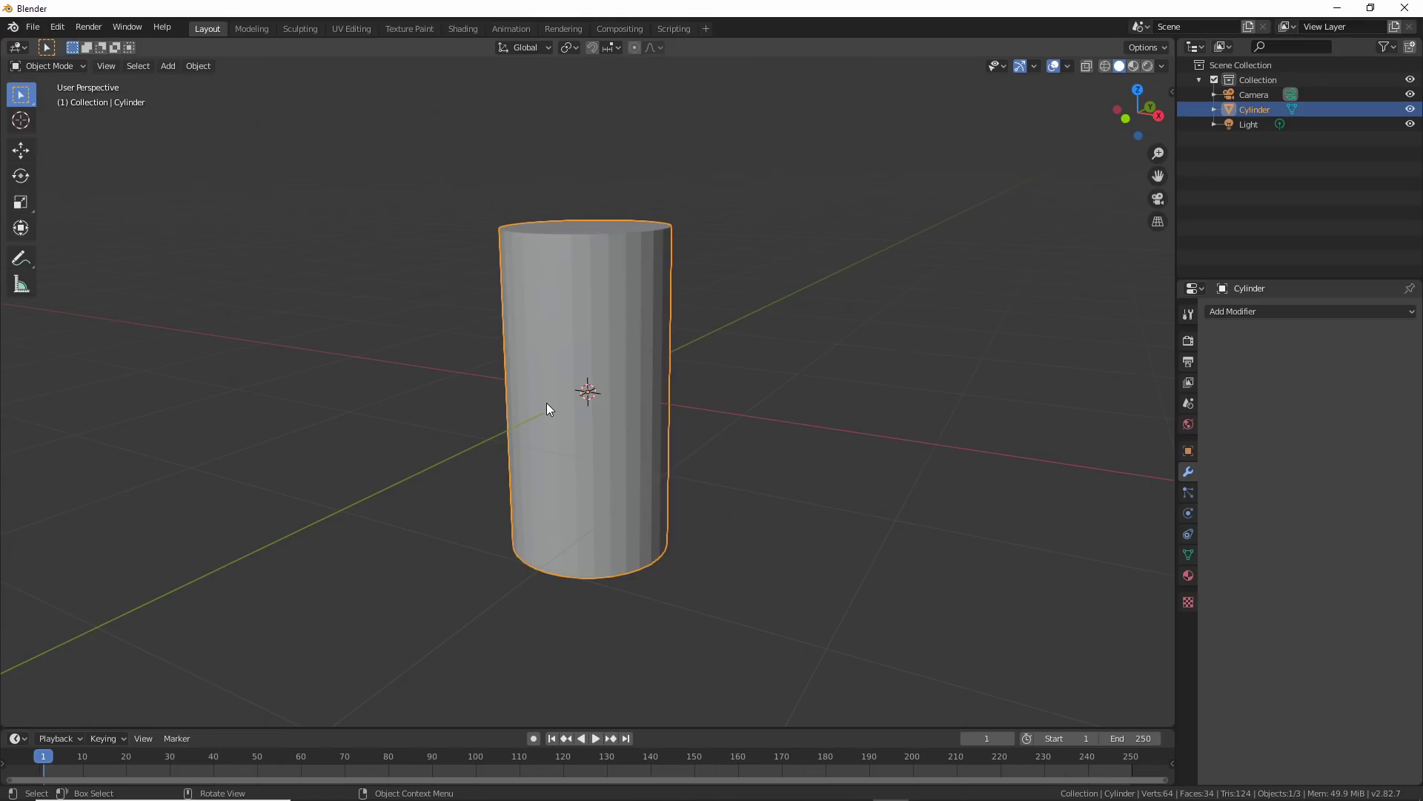
{"action": "key", "text": "grave"}
{"action": "key", "text": "Escape"}
{"action": "key", "text": "Tab"}
{"action": "key", "text": "ctrl+r"}
{"action": "scroll", "coordinate": [549, 403], "scroll_direction": "up", "scroll_amount": 19}
{"action": "scroll", "coordinate": [551, 403], "scroll_direction": "up", "scroll_amount": 1}
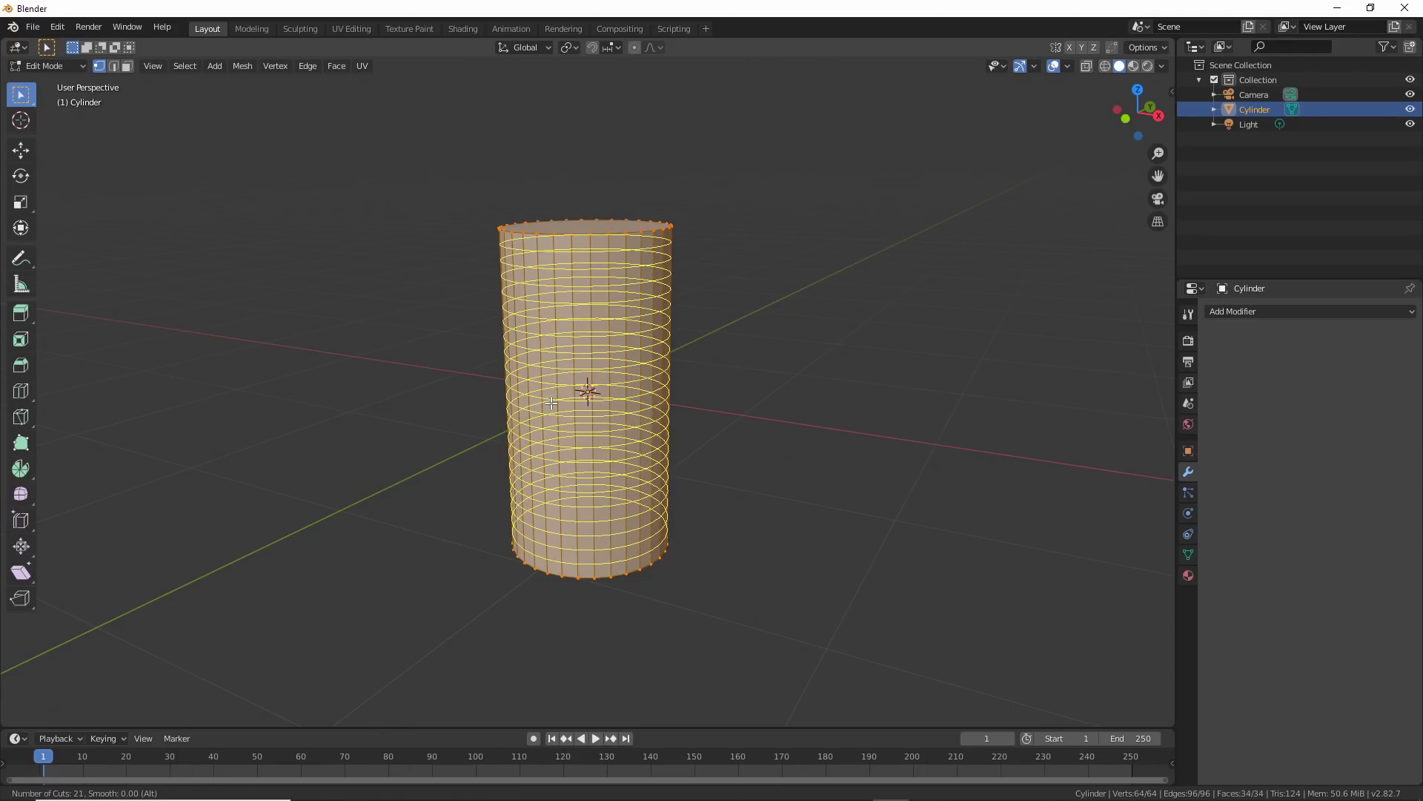
{"action": "left_click", "coordinate": [551, 403]}
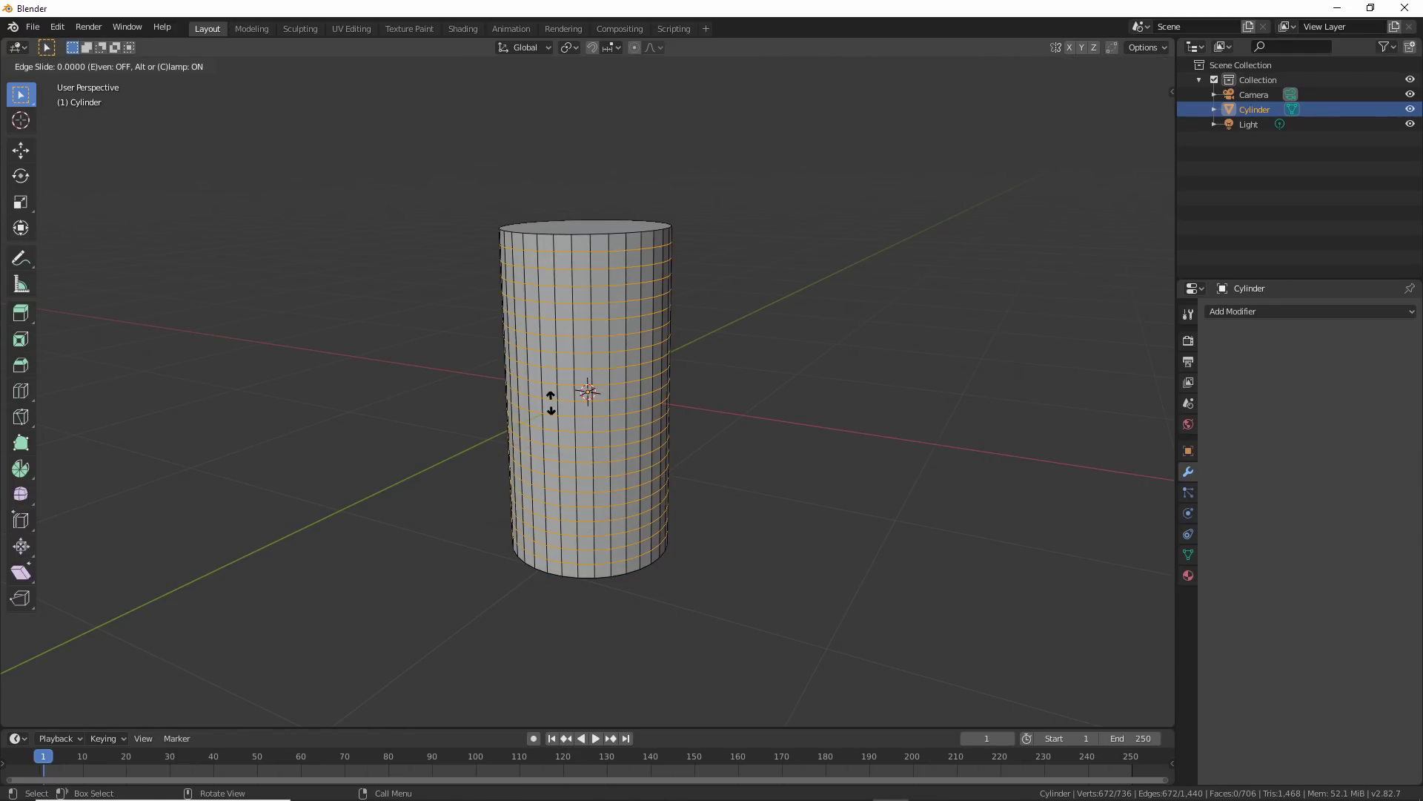
{"action": "right_click", "coordinate": [551, 403]}
{"action": "key", "text": "Tab"}
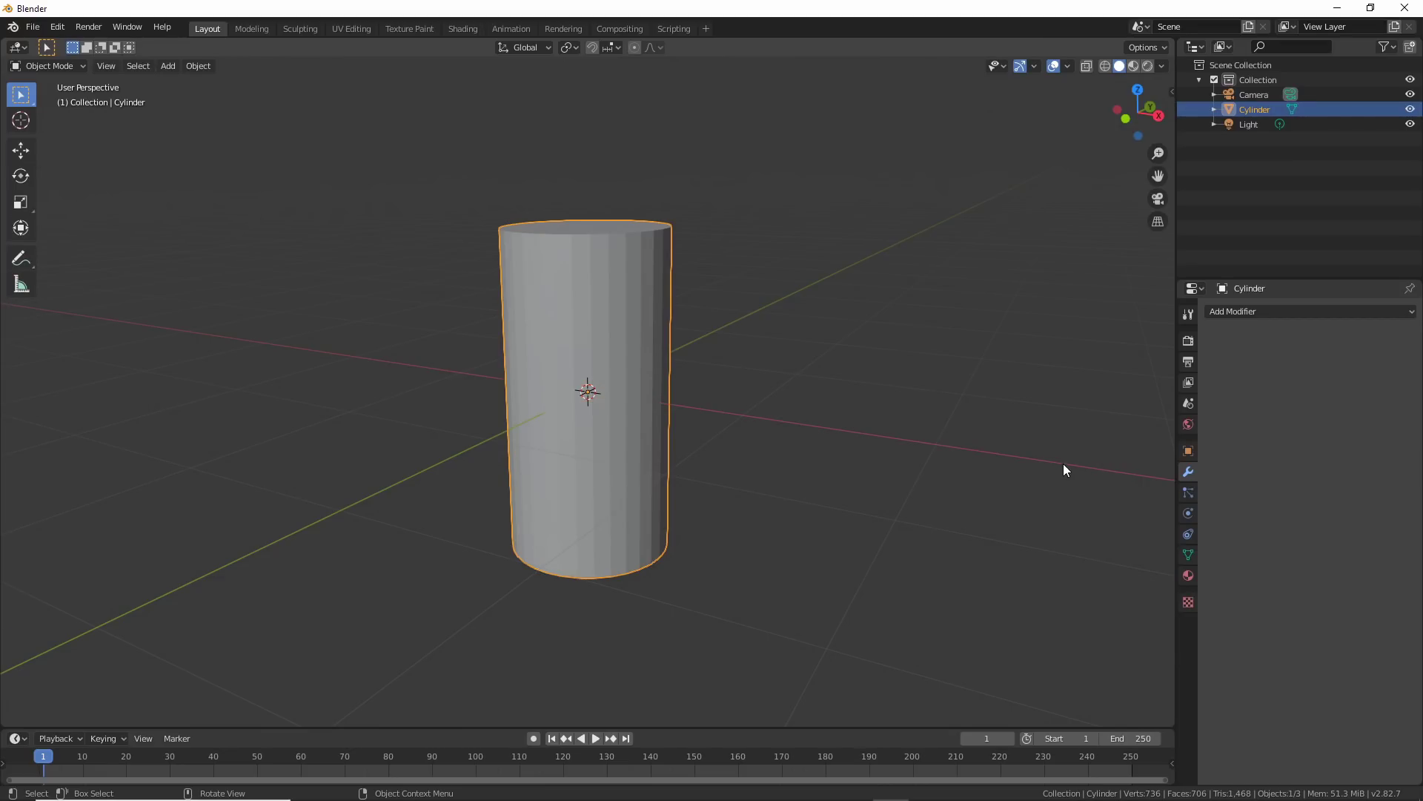
Add a Decimate modifier to the cylinder in wireframe display and set it to Un-Subdivide with 1 iteration
{"action": "key", "text": "shift+z"}
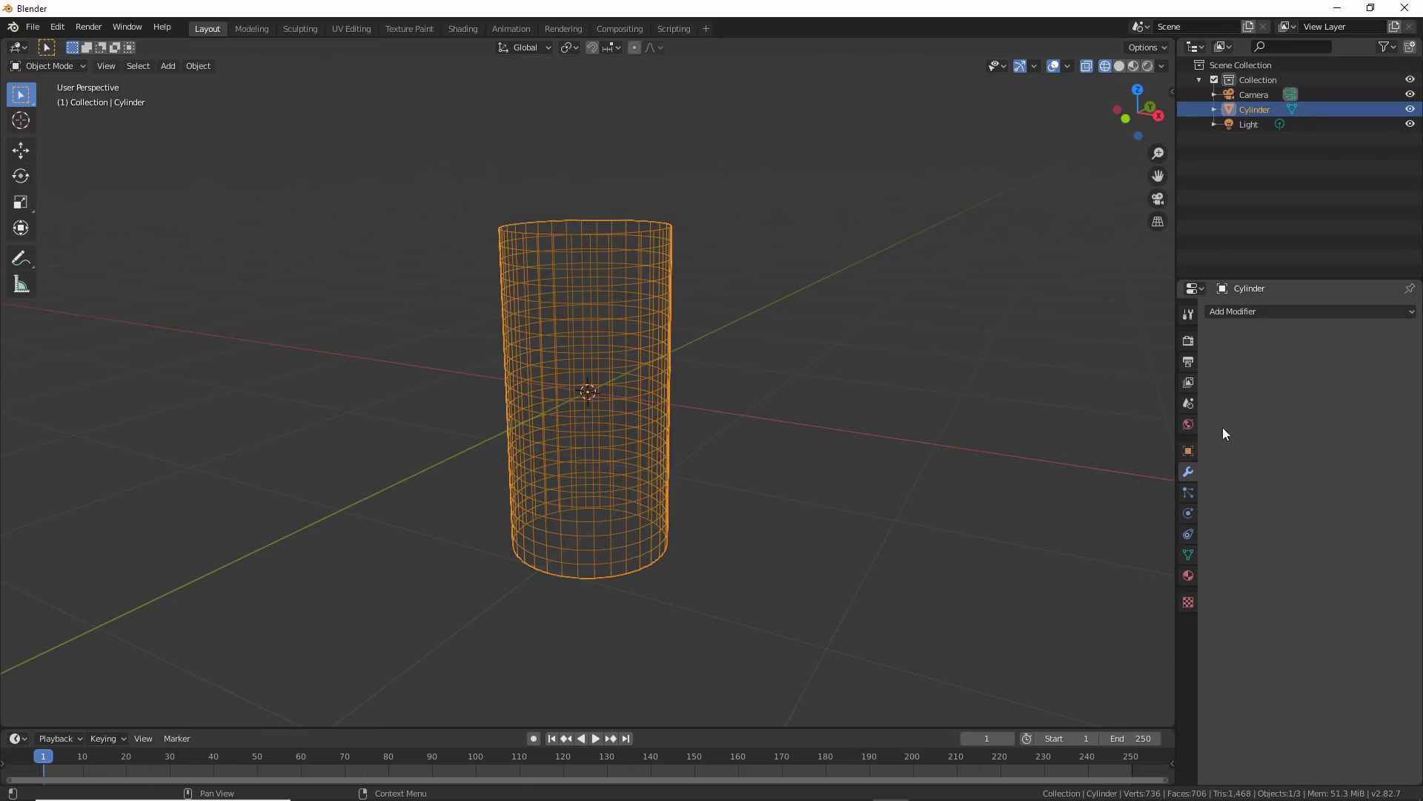
{"action": "left_click", "coordinate": [1242, 311]}
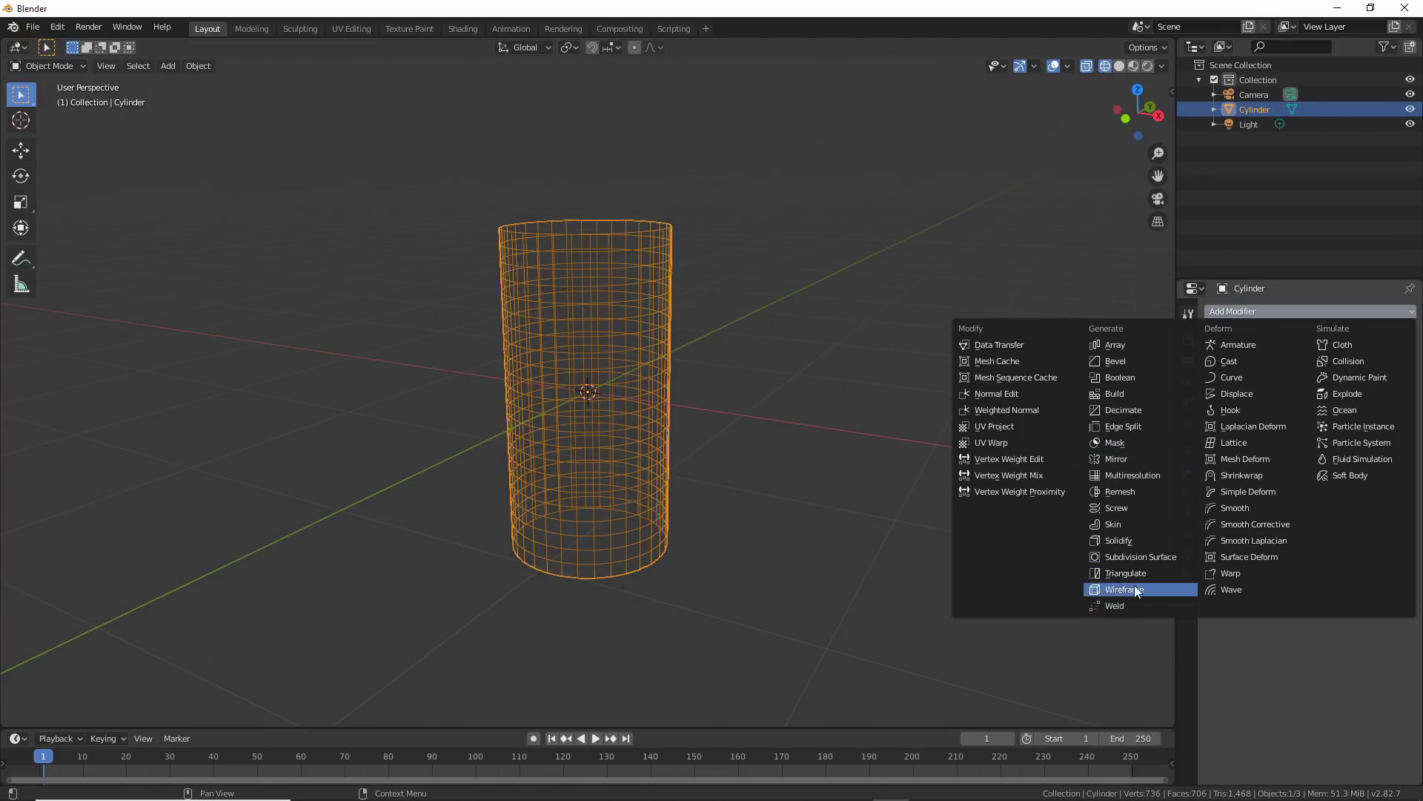
{"action": "left_click", "coordinate": [1151, 407]}
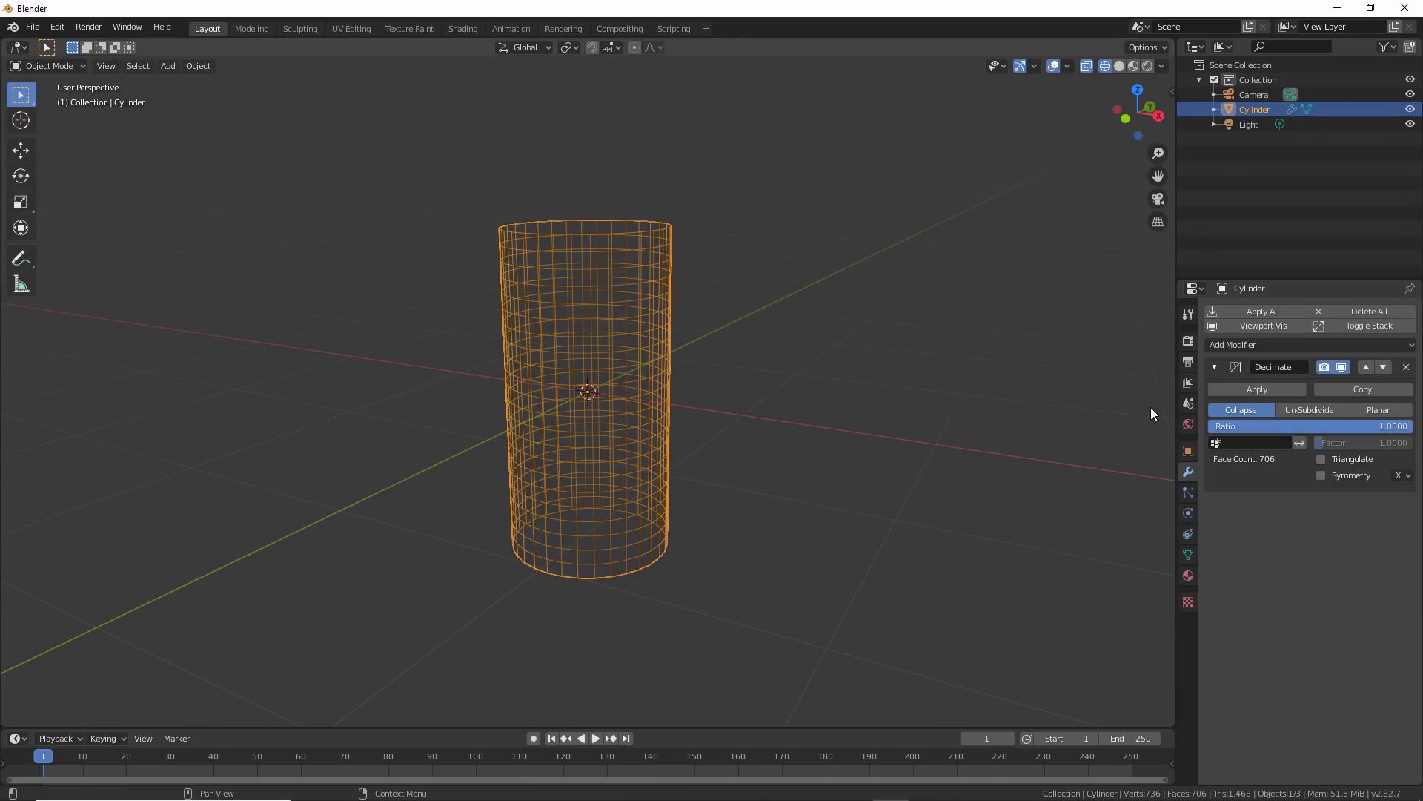
{"action": "left_click", "coordinate": [1303, 413]}
{"action": "left_click_drag", "start_coordinate": [1380, 426], "coordinate": [1293, 427]}
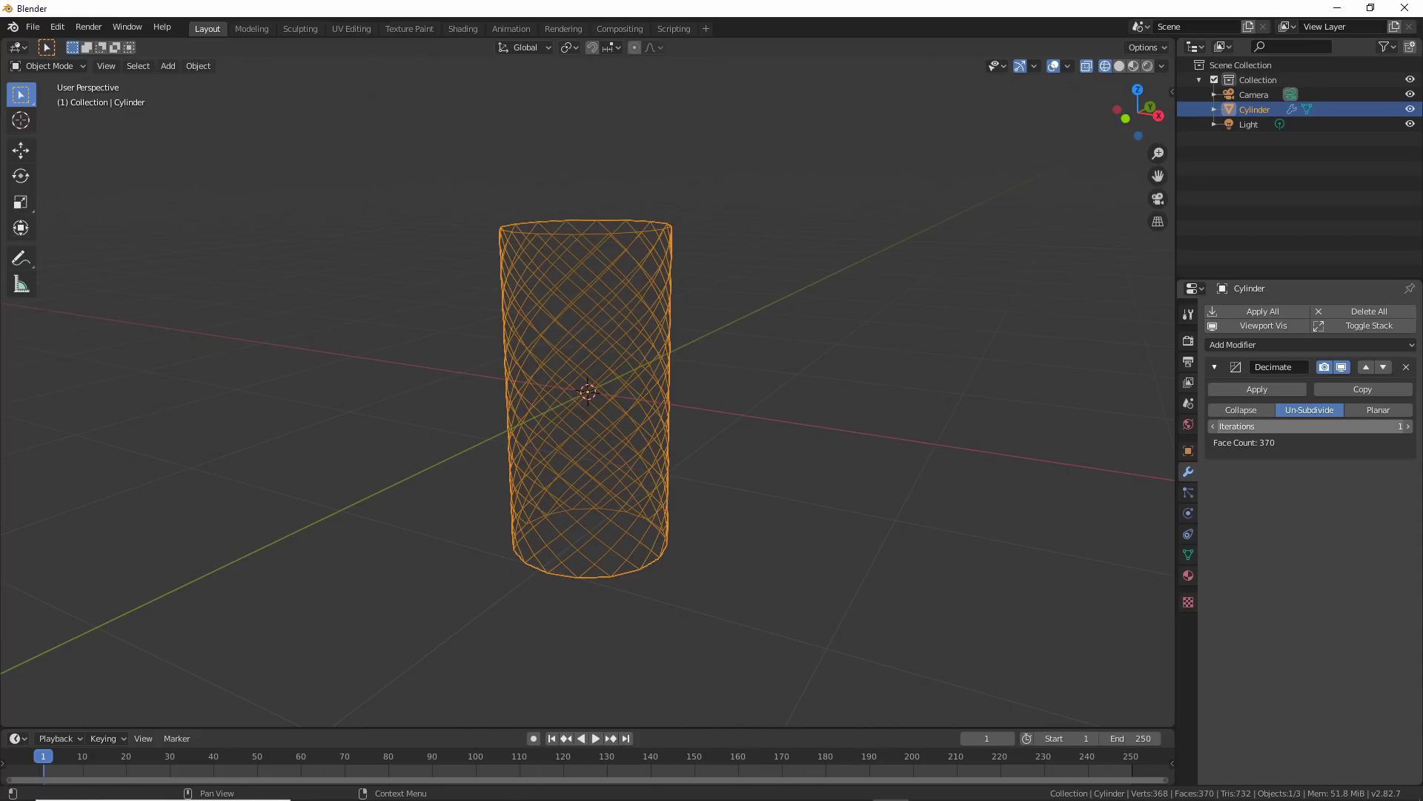
{"action": "middle_click_drag", "start_coordinate": [852, 519], "coordinate": [967, 379]}
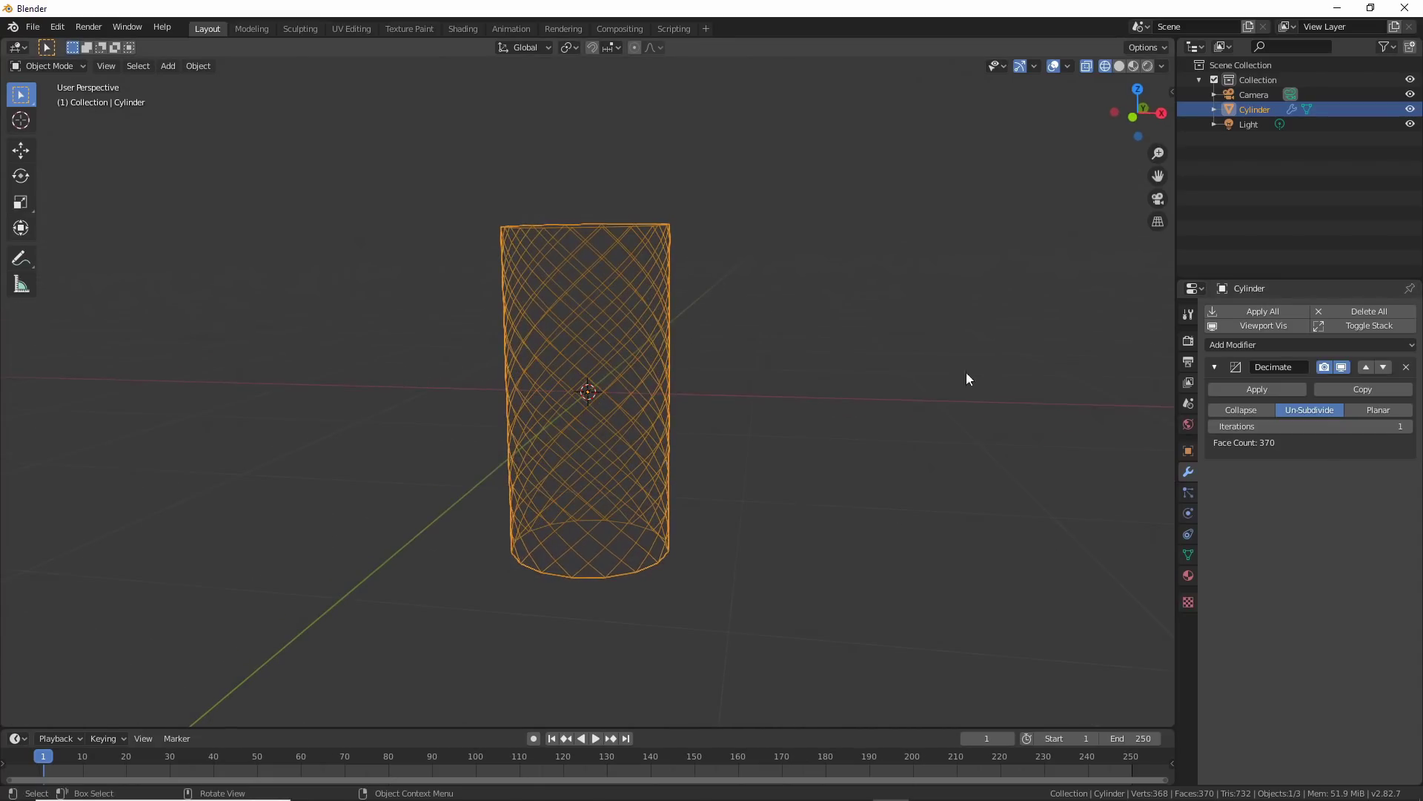
Display the viewport in solid shading and add a Wireframe modifier to the cylinder
{"action": "left_click", "coordinate": [1121, 66]}
{"action": "middle_click_drag", "start_coordinate": [1032, 147], "coordinate": [714, 496]}
{"action": "scroll", "coordinate": [713, 496], "scroll_direction": "up", "scroll_amount": 2}
{"action": "left_click", "coordinate": [1309, 344]}
{"action": "left_click", "coordinate": [1136, 625]}
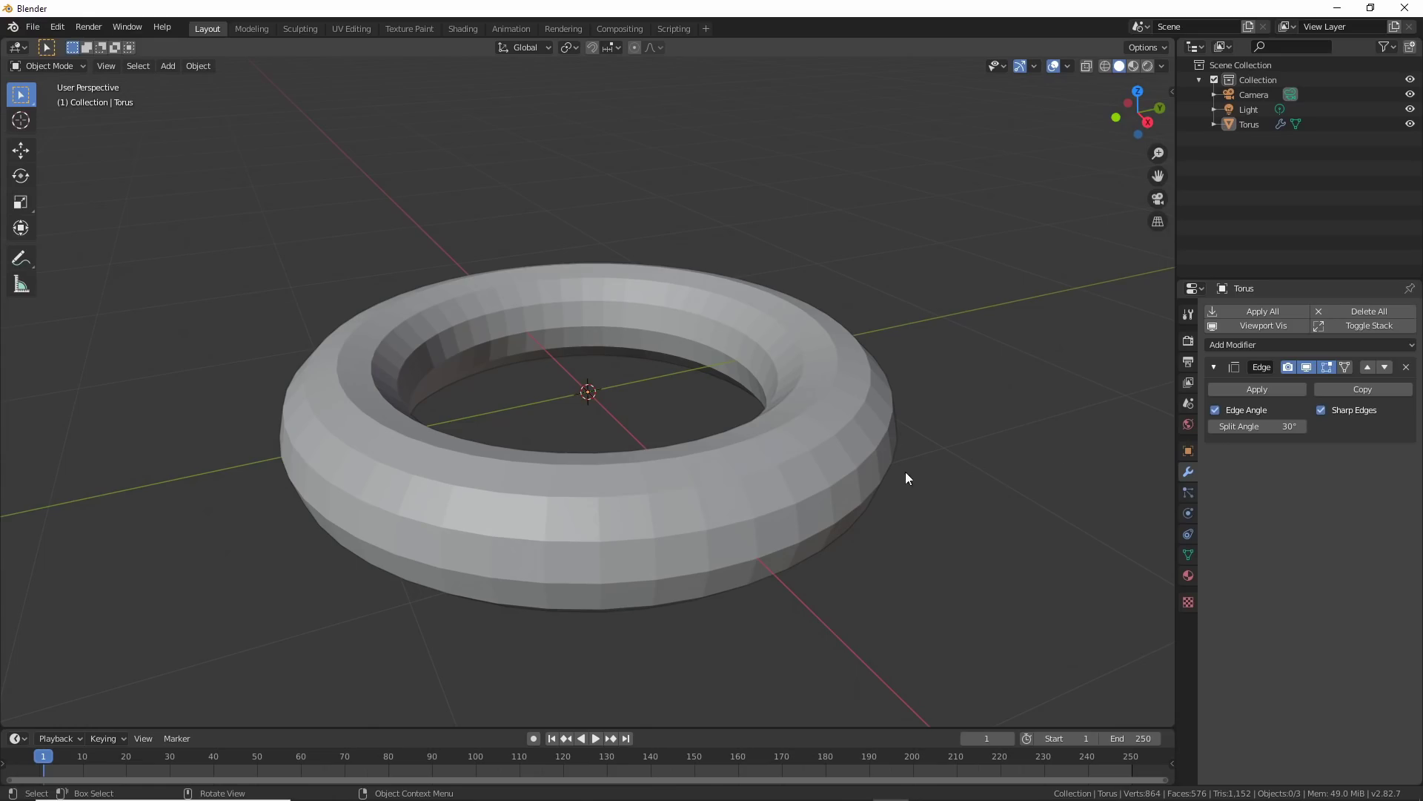
Set the torus's Edge Split angle to 27°, shade the torus smooth and adjust the split angle again
{"action": "left_click", "coordinate": [772, 491]}
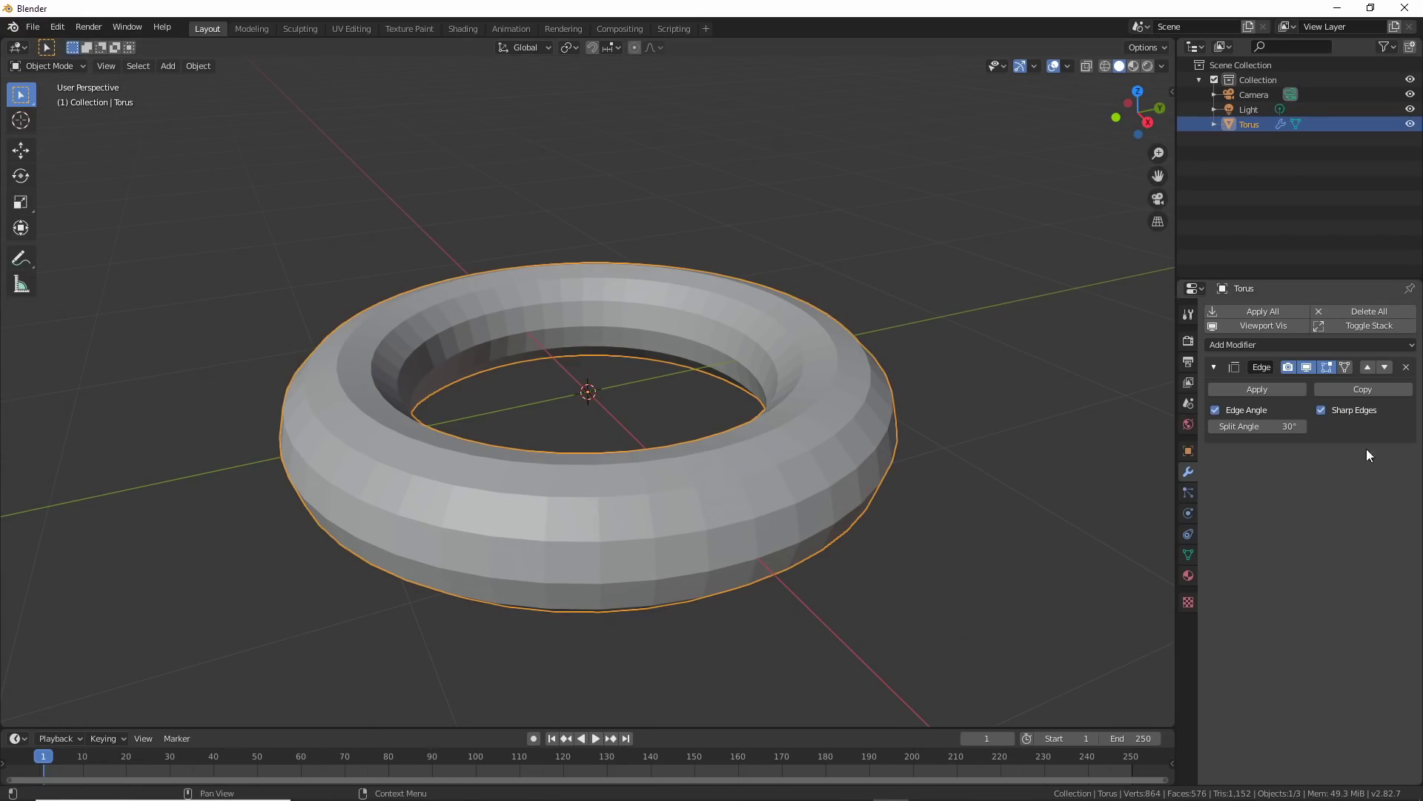
{"action": "left_click_drag", "start_coordinate": [1265, 426], "coordinate": [1260, 427]}
{"action": "left_click", "coordinate": [198, 66]}
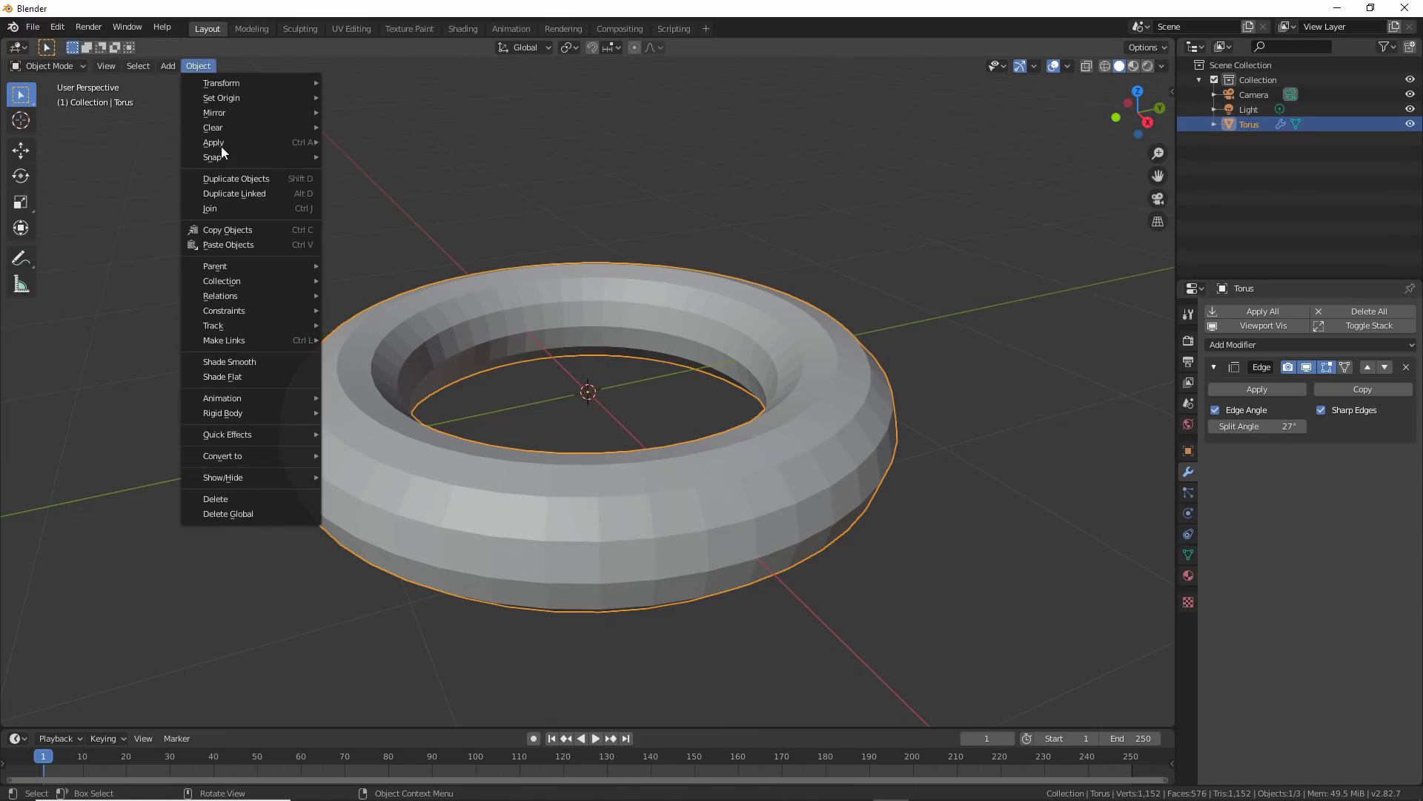
{"action": "left_click", "coordinate": [247, 361]}
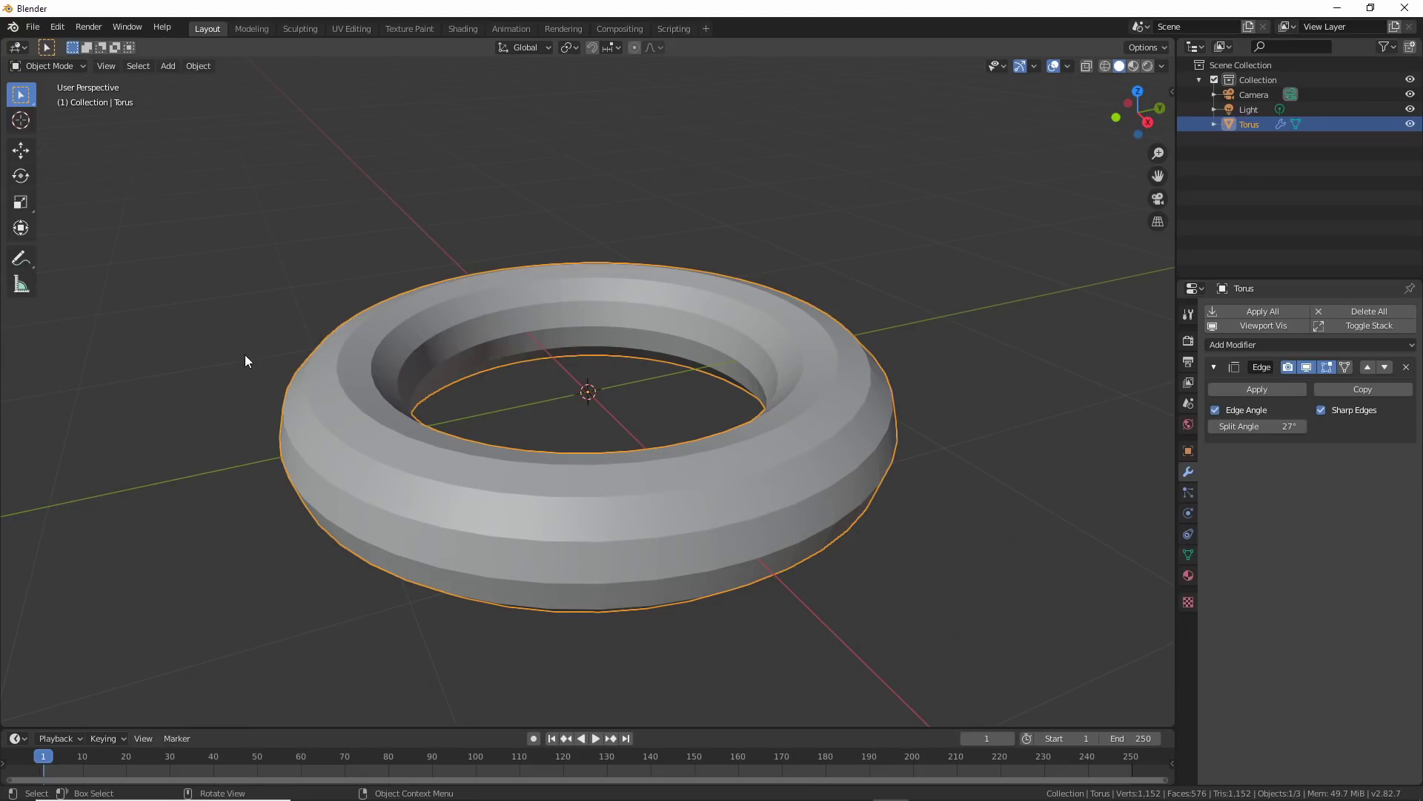
{"action": "left_click_drag", "start_coordinate": [1271, 426], "coordinate": [1260, 426]}
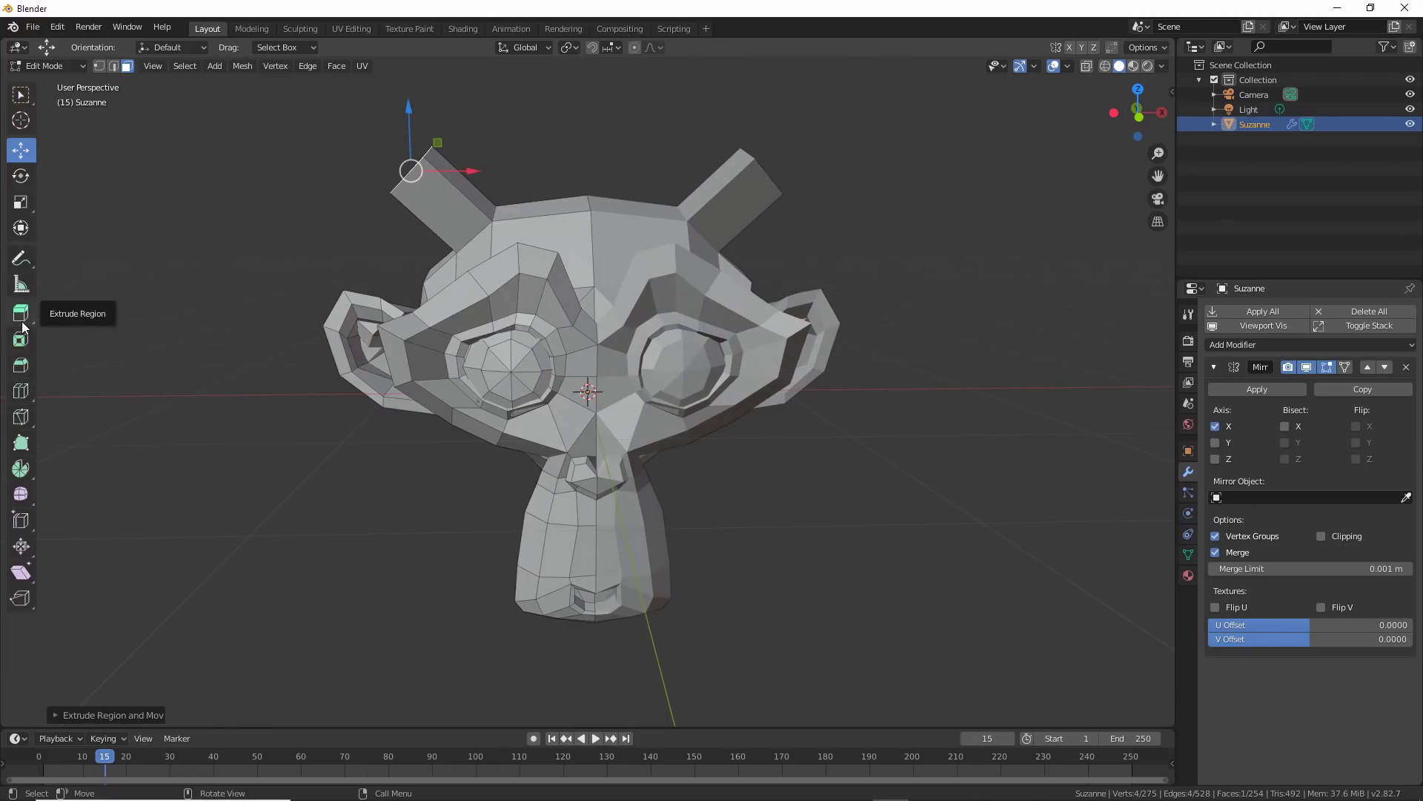
Extrude the end face of Suzanne's horn further outward with Extrude Region
{"action": "left_click", "coordinate": [21, 313]}
{"action": "left_click_drag", "start_coordinate": [319, 90], "coordinate": [203, 110]}
{"action": "middle_click_drag", "start_coordinate": [426, 296], "coordinate": [506, 327]}
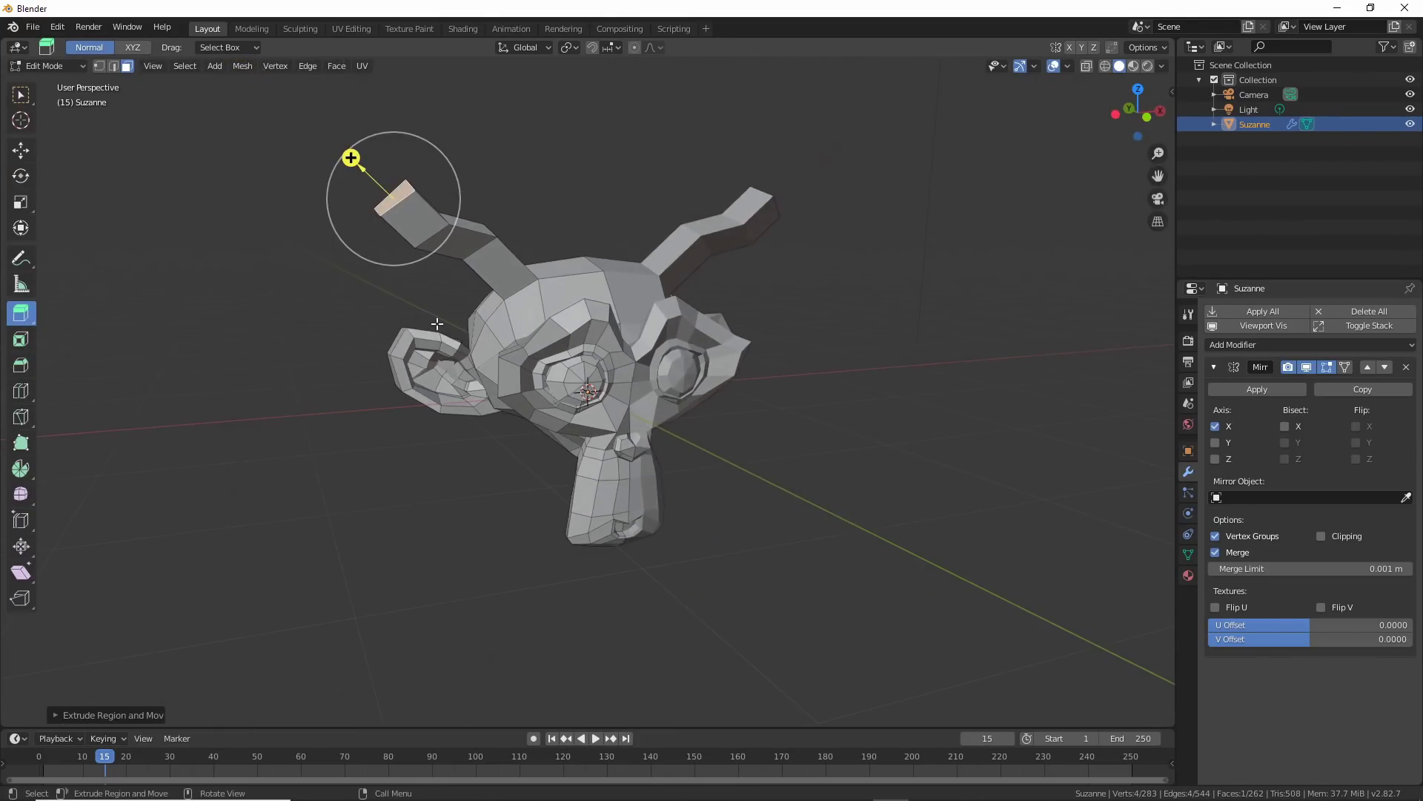
Turn the Mirror modifier's X axis off and back on to compare Suzanne with and without mirroring
{"action": "left_click", "coordinate": [1215, 426]}
{"action": "left_click", "coordinate": [1215, 427]}
{"action": "mouse_move", "coordinate": [874, 456]}
{"action": "middle_mouse_down"}
{"action": "mouse_move", "coordinate": [855, 450]}
{"action": "mouse_move", "coordinate": [870, 447]}
{"action": "middle_mouse_up"}
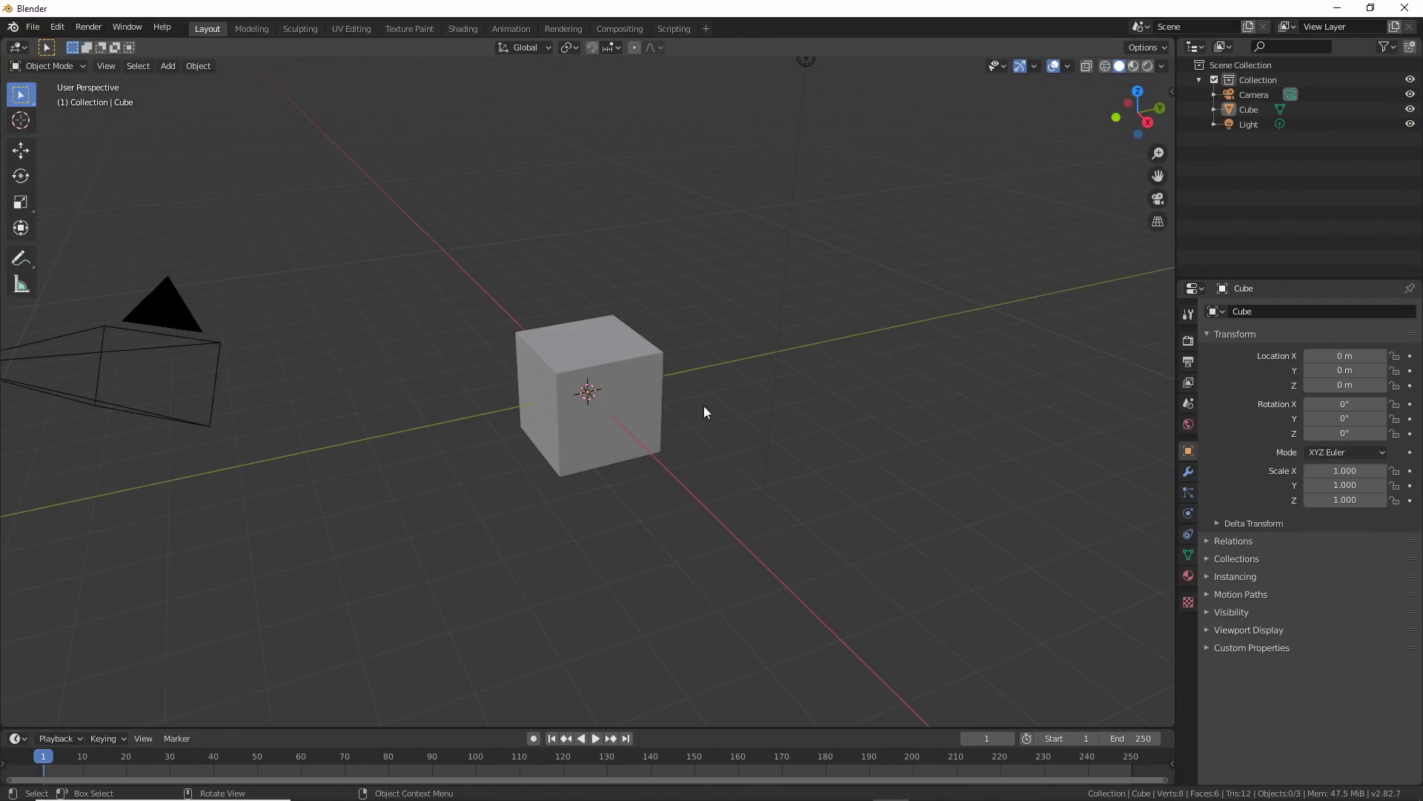
Add a Mirror modifier to the default cube
{"action": "left_click", "coordinate": [659, 375]}
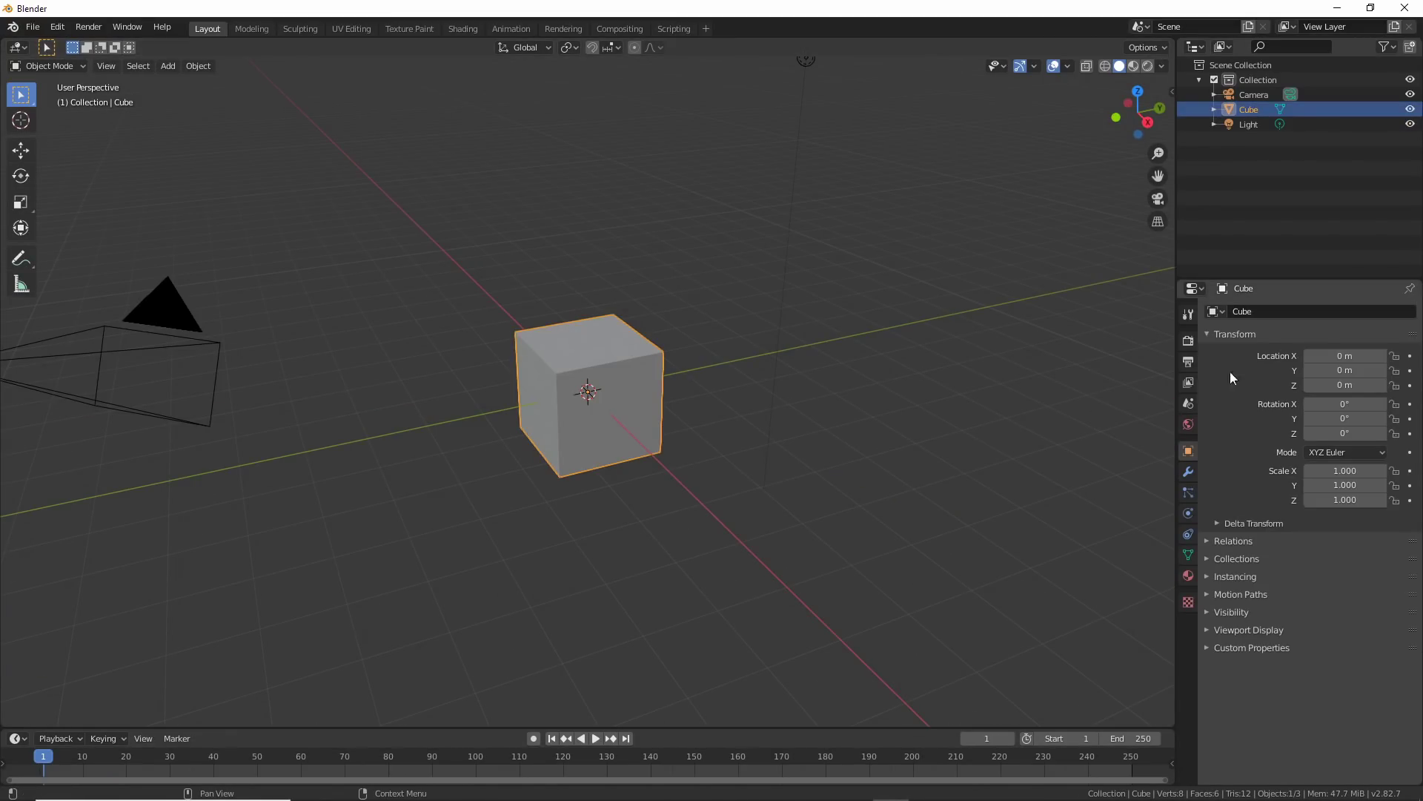
{"action": "left_click", "coordinate": [1188, 471]}
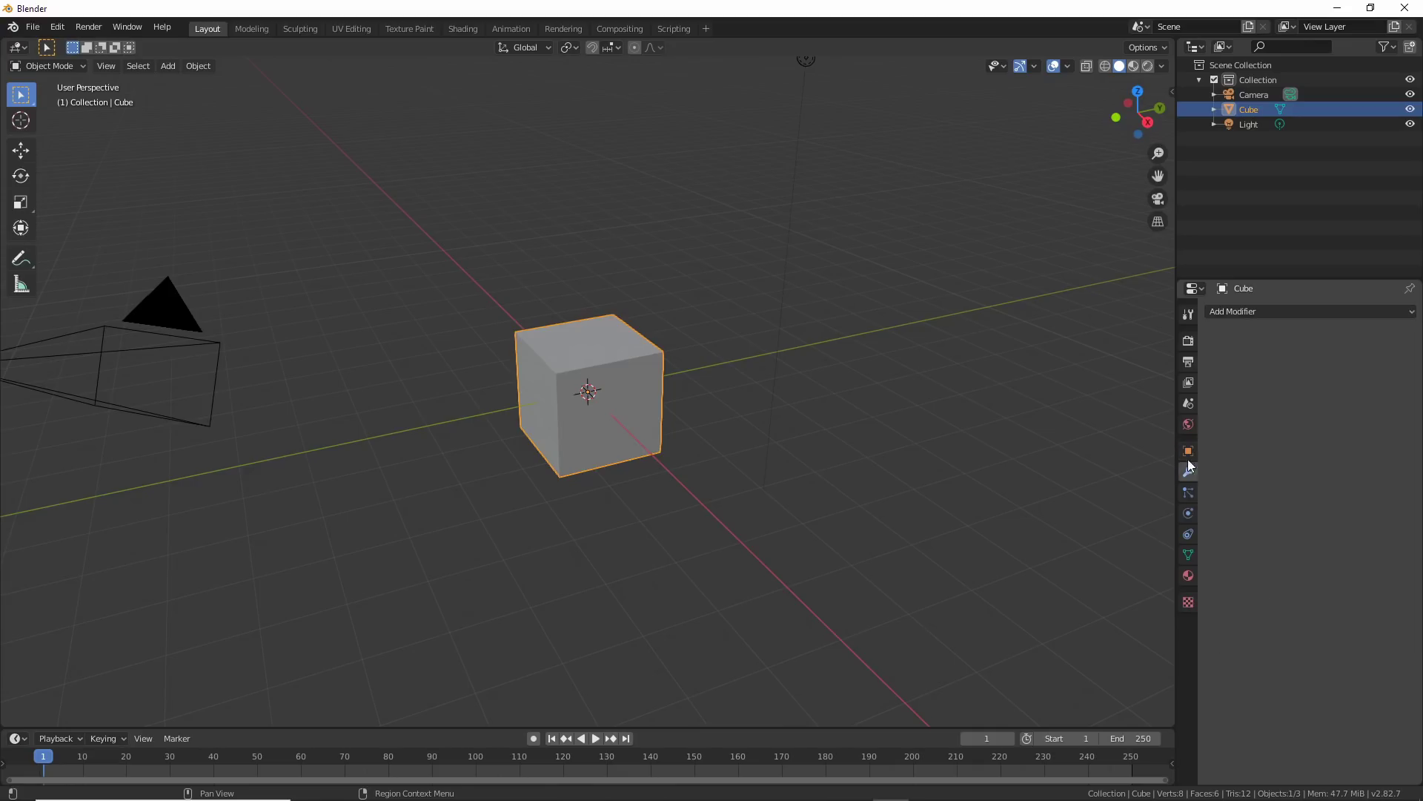
{"action": "left_click", "coordinate": [1244, 310]}
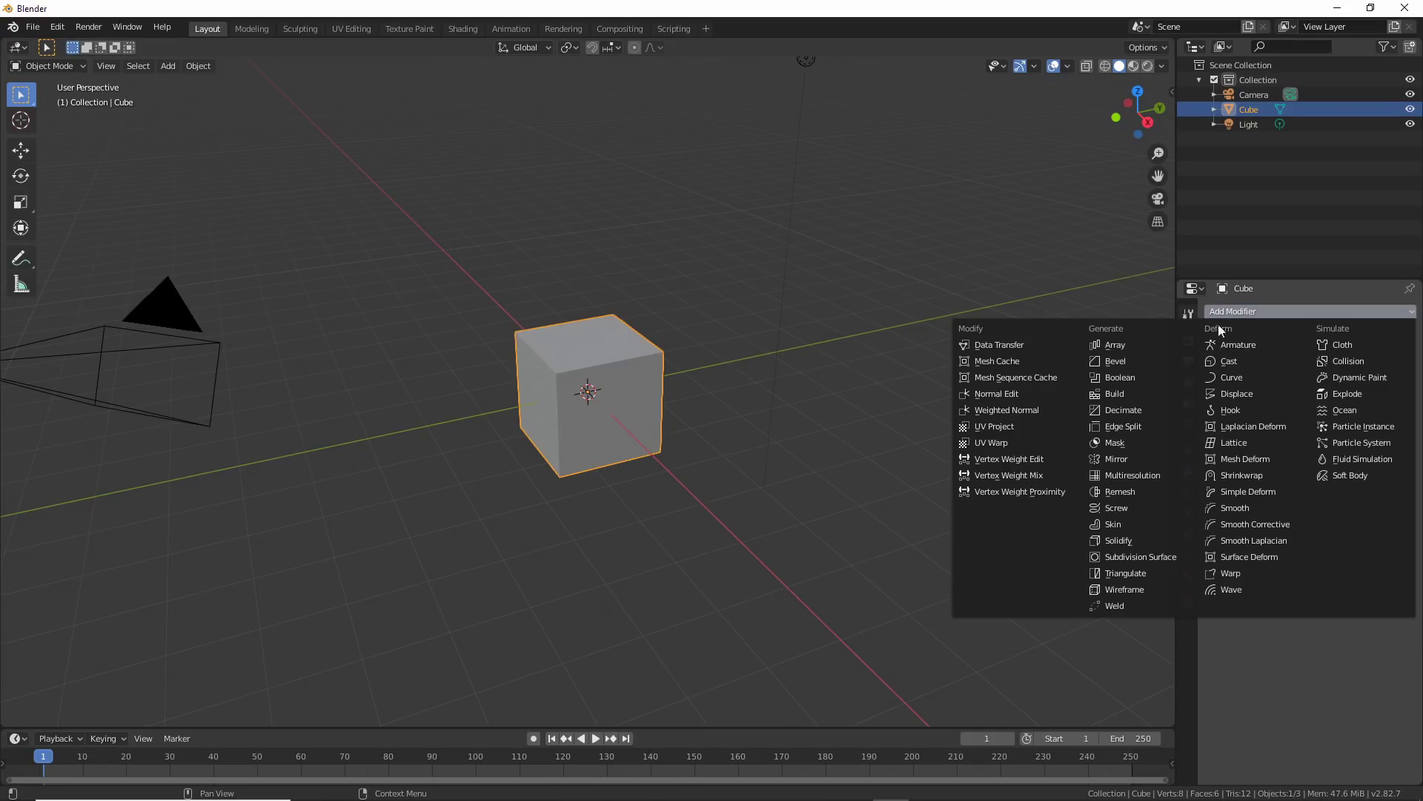
{"action": "left_click", "coordinate": [1113, 460]}
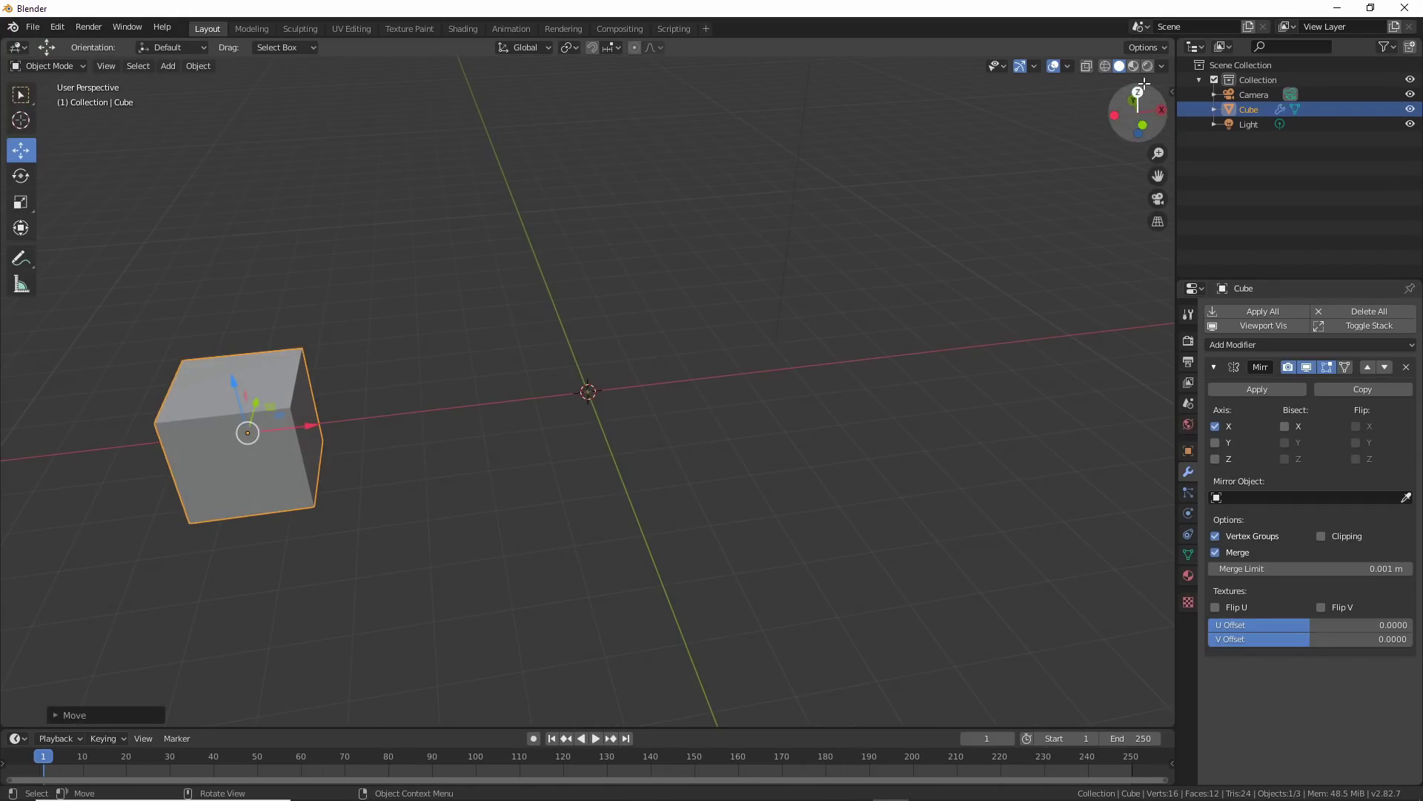
Restrict transforms to origins and move the cube's origin along the X axis to the world centre
{"action": "left_click", "coordinate": [1163, 66]}
{"action": "left_click", "coordinate": [1158, 47]}
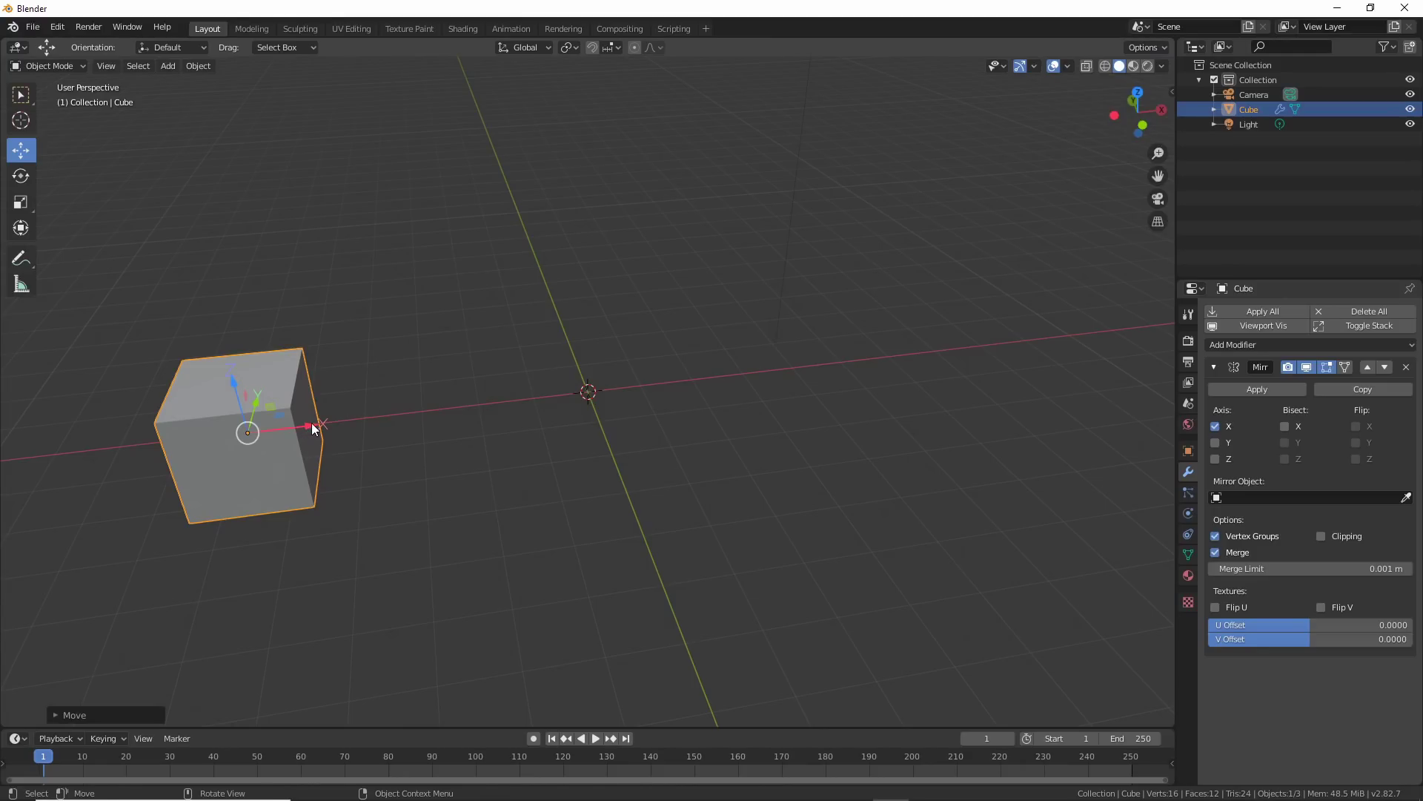
{"action": "left_click_drag", "start_coordinate": [312, 427], "coordinate": [655, 385]}
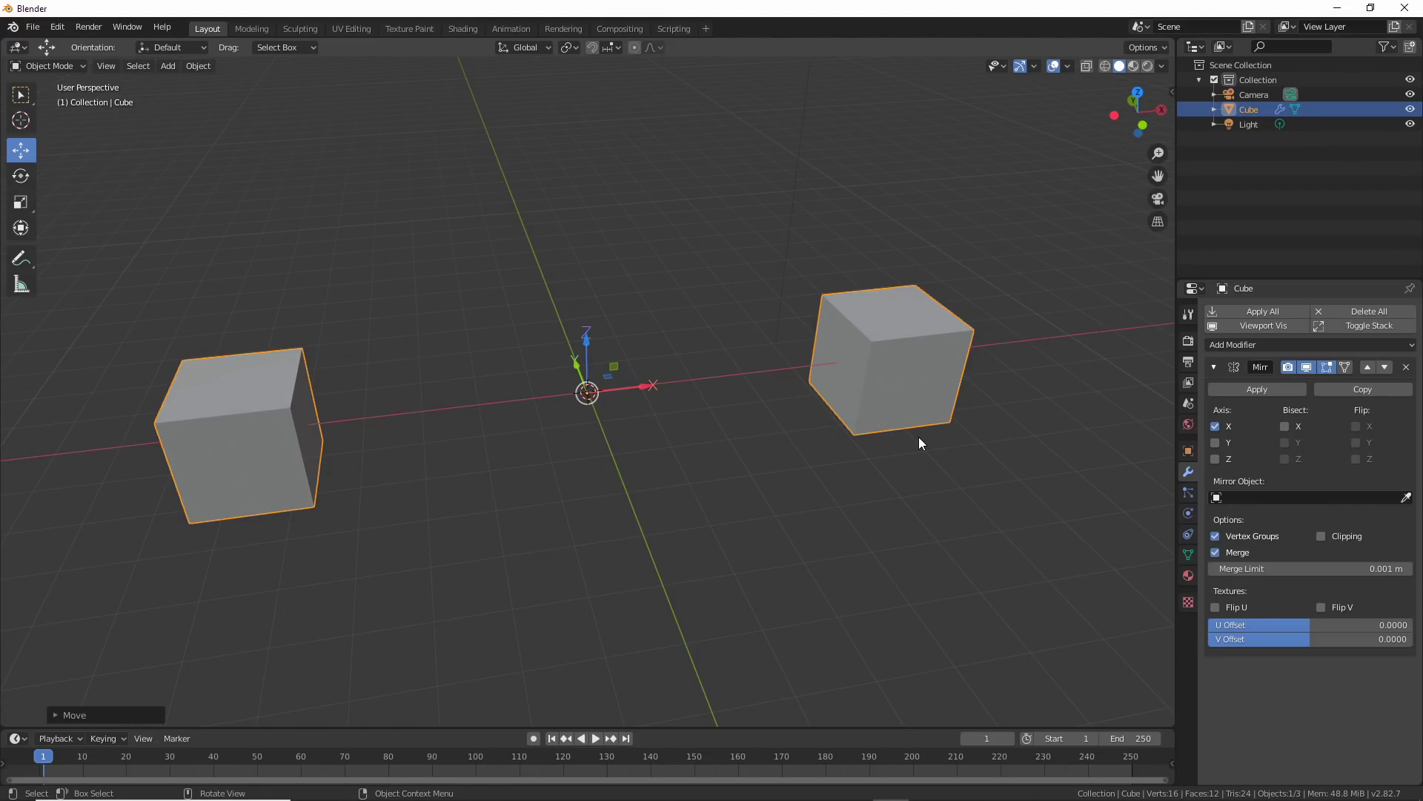
Add an empty at the world centre
{"action": "left_click", "coordinate": [167, 65]}
{"action": "mouse_move", "coordinate": [222, 213]}
{"action": "left_click", "coordinate": [301, 209]}
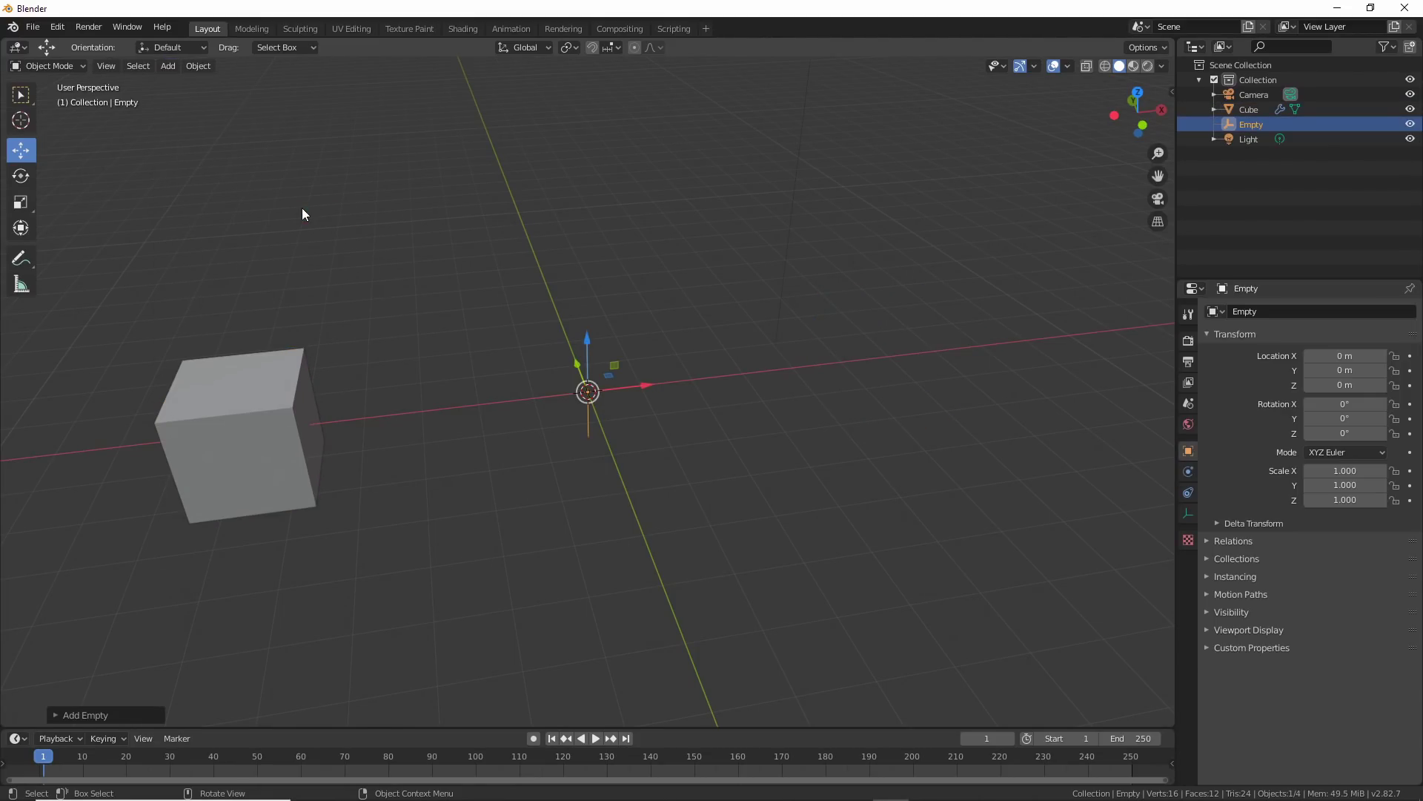
Set the Empty as the cube's Mirror Object and enable mirroring on the Y and Z axes as well
{"action": "left_click", "coordinate": [274, 402]}
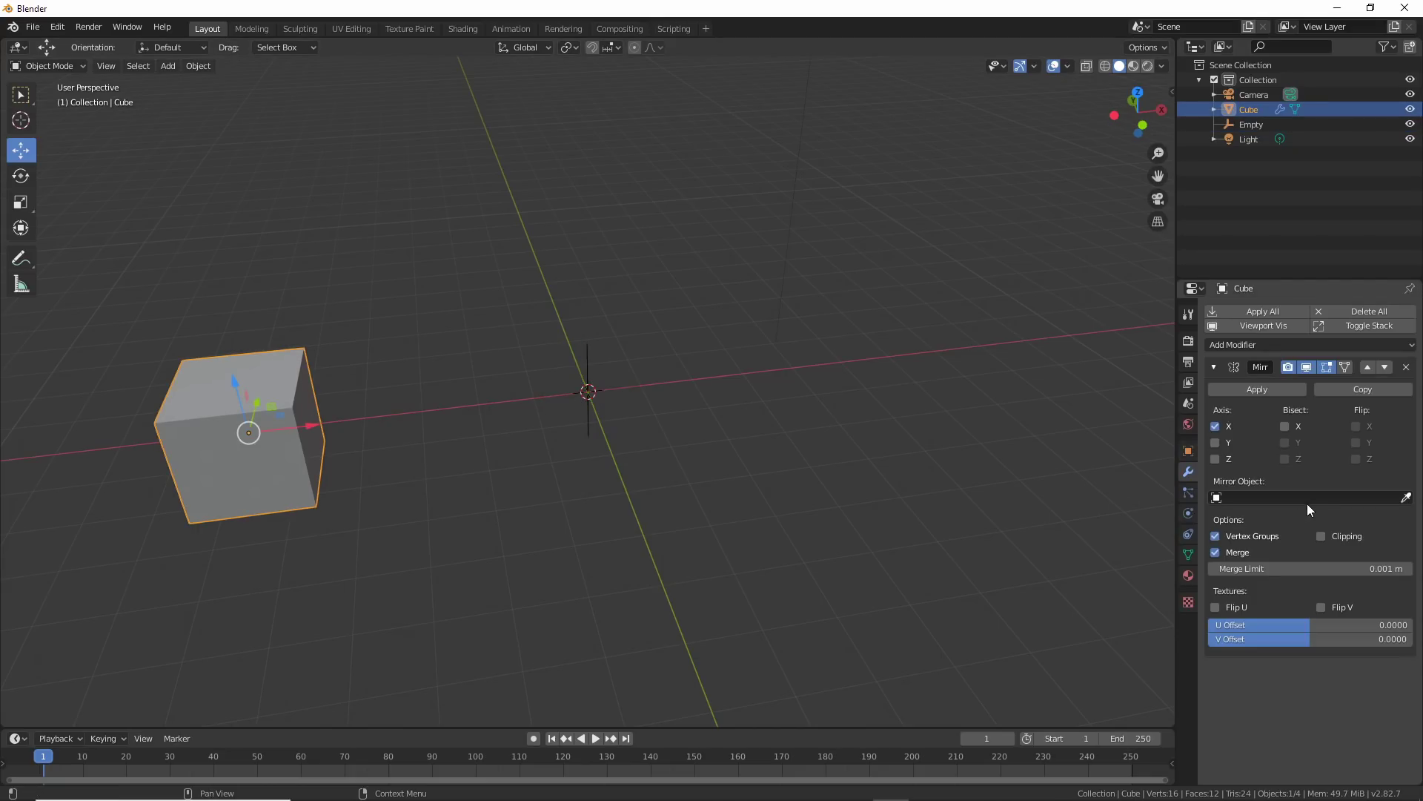
{"action": "left_click", "coordinate": [1217, 501]}
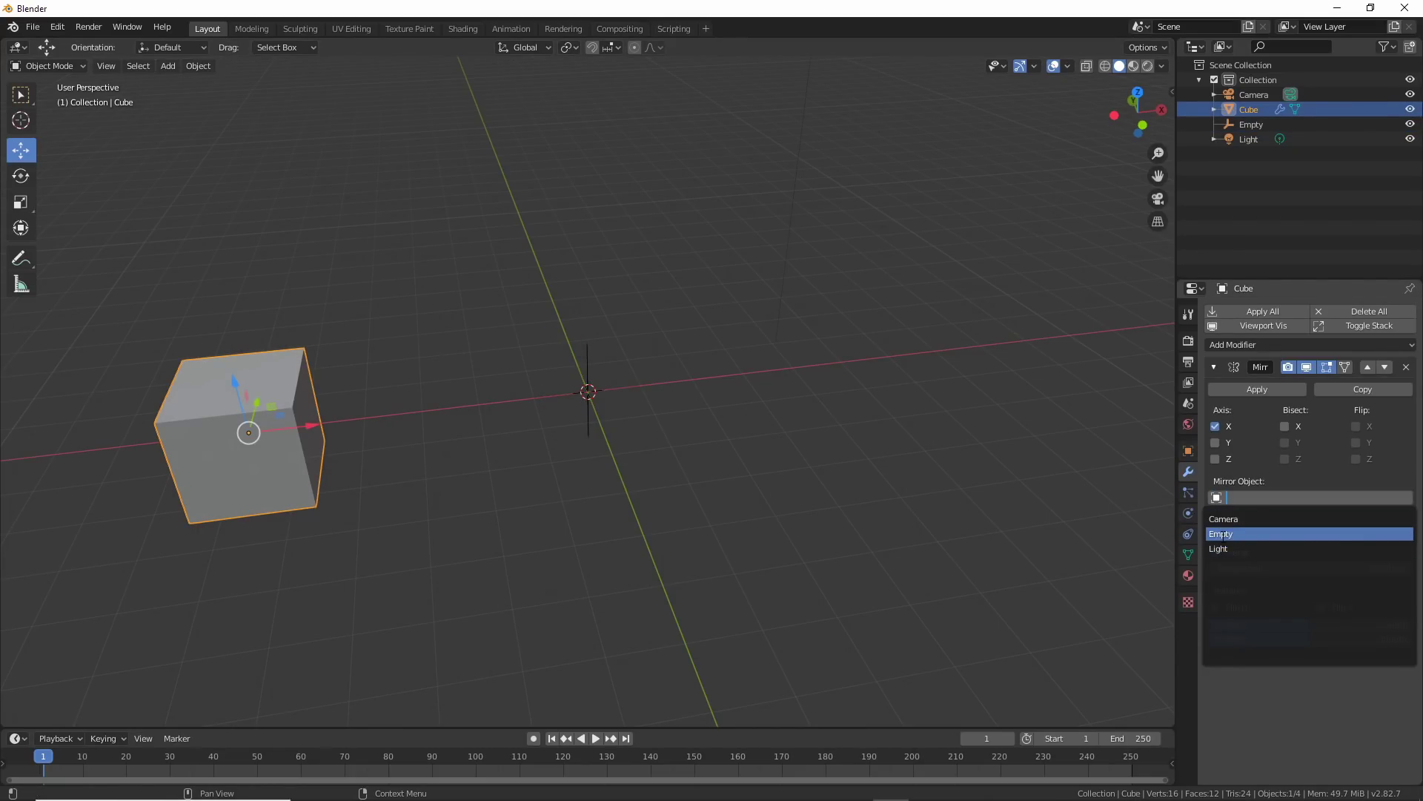
{"action": "left_click", "coordinate": [1221, 533]}
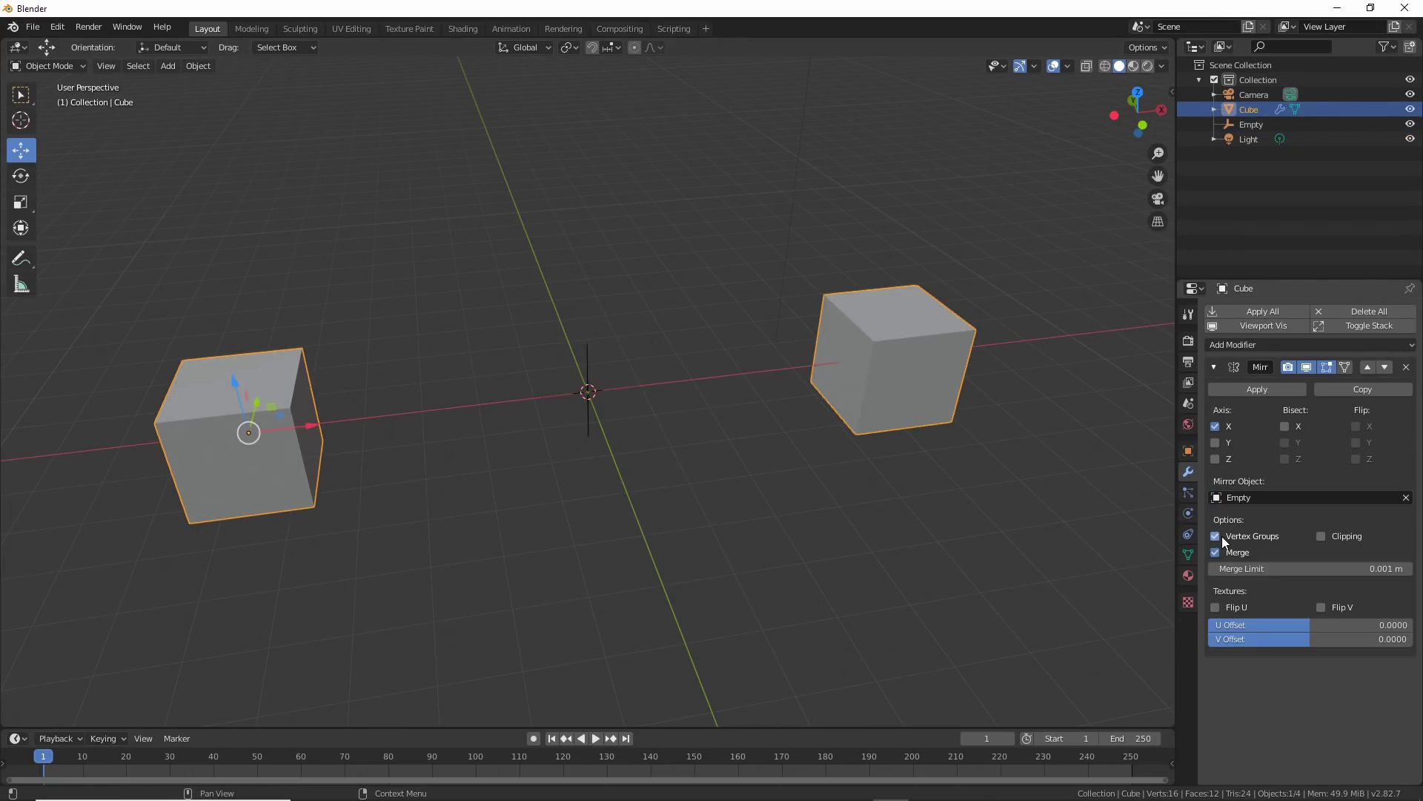
{"action": "left_click", "coordinate": [1216, 443]}
{"action": "left_click", "coordinate": [1215, 458]}
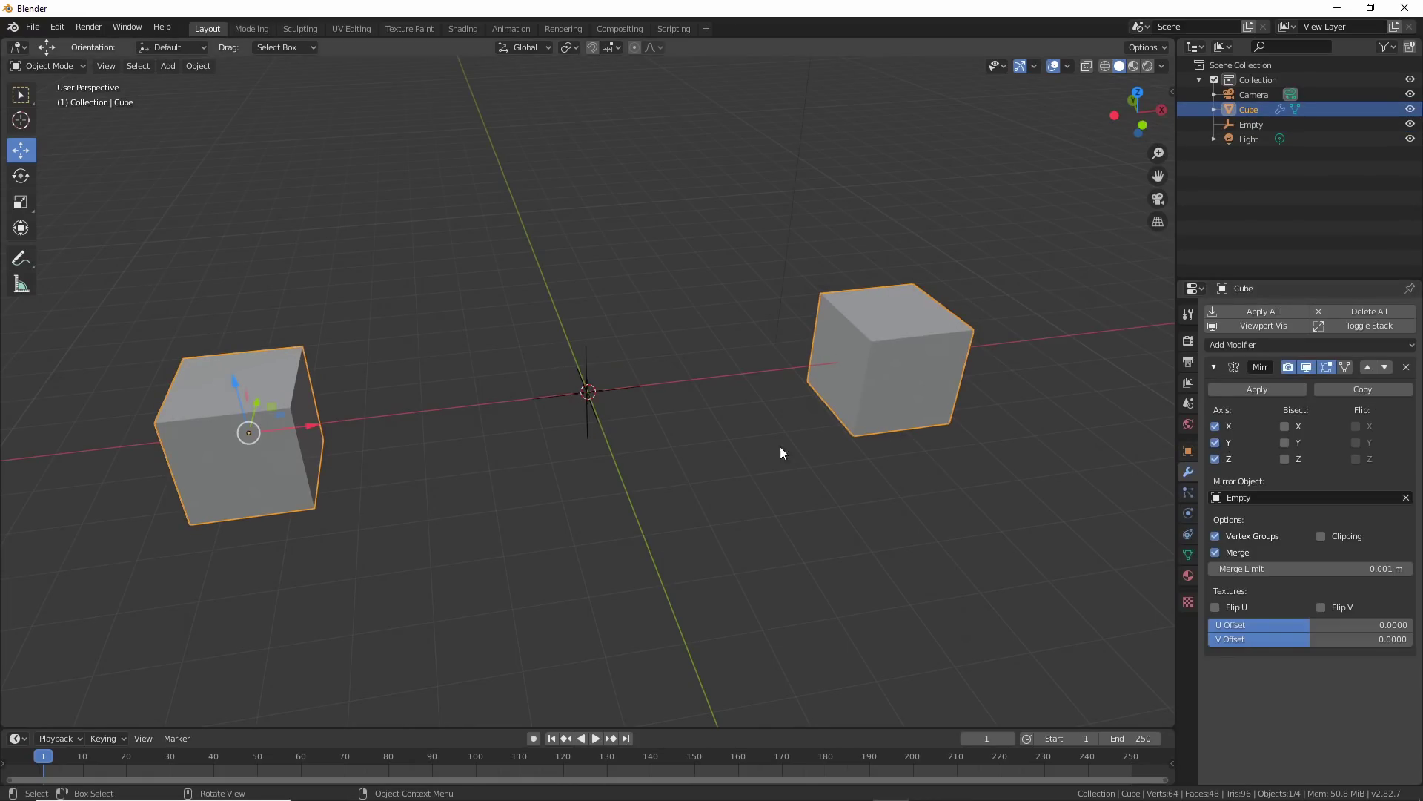
Try rotating the Empty to turn the mirrored cubes, and undo the rotation
{"action": "left_click", "coordinate": [588, 357]}
{"action": "key", "text": "shift+space"}
{"action": "key", "text": "r"}
{"action": "left_click_drag", "start_coordinate": [621, 412], "coordinate": [573, 273]}
{"action": "key", "text": "ctrl+z"}
{"action": "key", "text": "ctrl+z"}
Lower the Empty along the Z axis and rotate it to about -136° X, -36° Y and -9° Z
{"action": "left_click", "coordinate": [21, 150]}
{"action": "left_click_drag", "start_coordinate": [588, 341], "coordinate": [589, 456]}
{"action": "left_click", "coordinate": [20, 176]}
{"action": "left_click_drag", "start_coordinate": [633, 528], "coordinate": [582, 445]}
{"action": "scroll", "coordinate": [577, 450], "scroll_direction": "down", "scroll_amount": 4}
{"action": "left_click_drag", "start_coordinate": [578, 450], "coordinate": [552, 302]}
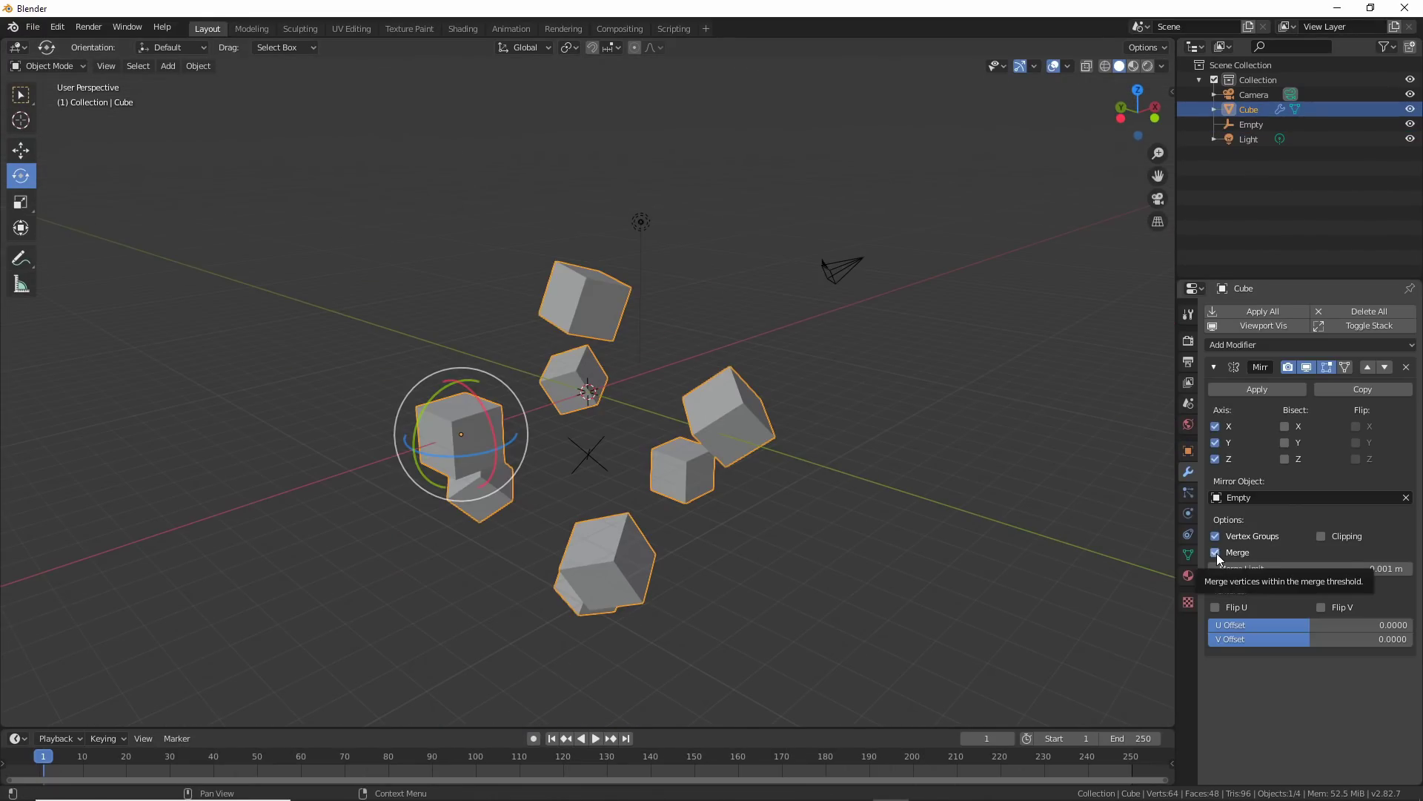
Raise the Mirror modifier's Merge Limit and move the Empty closer to the original cube to merge the copies
{"action": "left_click_drag", "start_coordinate": [1304, 568], "coordinate": [1365, 569]}
{"action": "left_click", "coordinate": [590, 453]}
{"action": "key", "text": "g"}
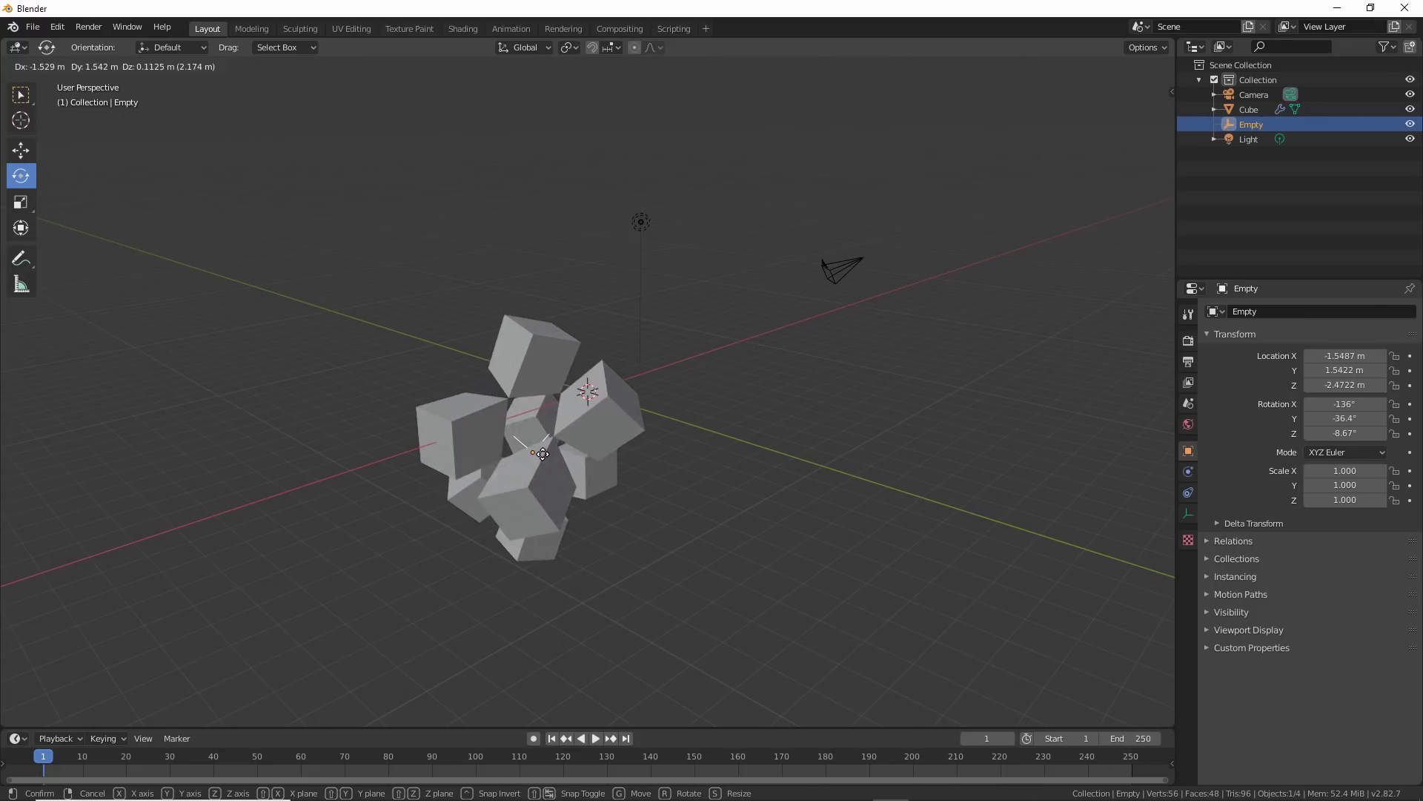
{"action": "left_click", "coordinate": [535, 457]}
Add a Subdivision Surface modifier to the mirrored cube
{"action": "left_click", "coordinate": [420, 441]}
{"action": "left_click", "coordinate": [1260, 344]}
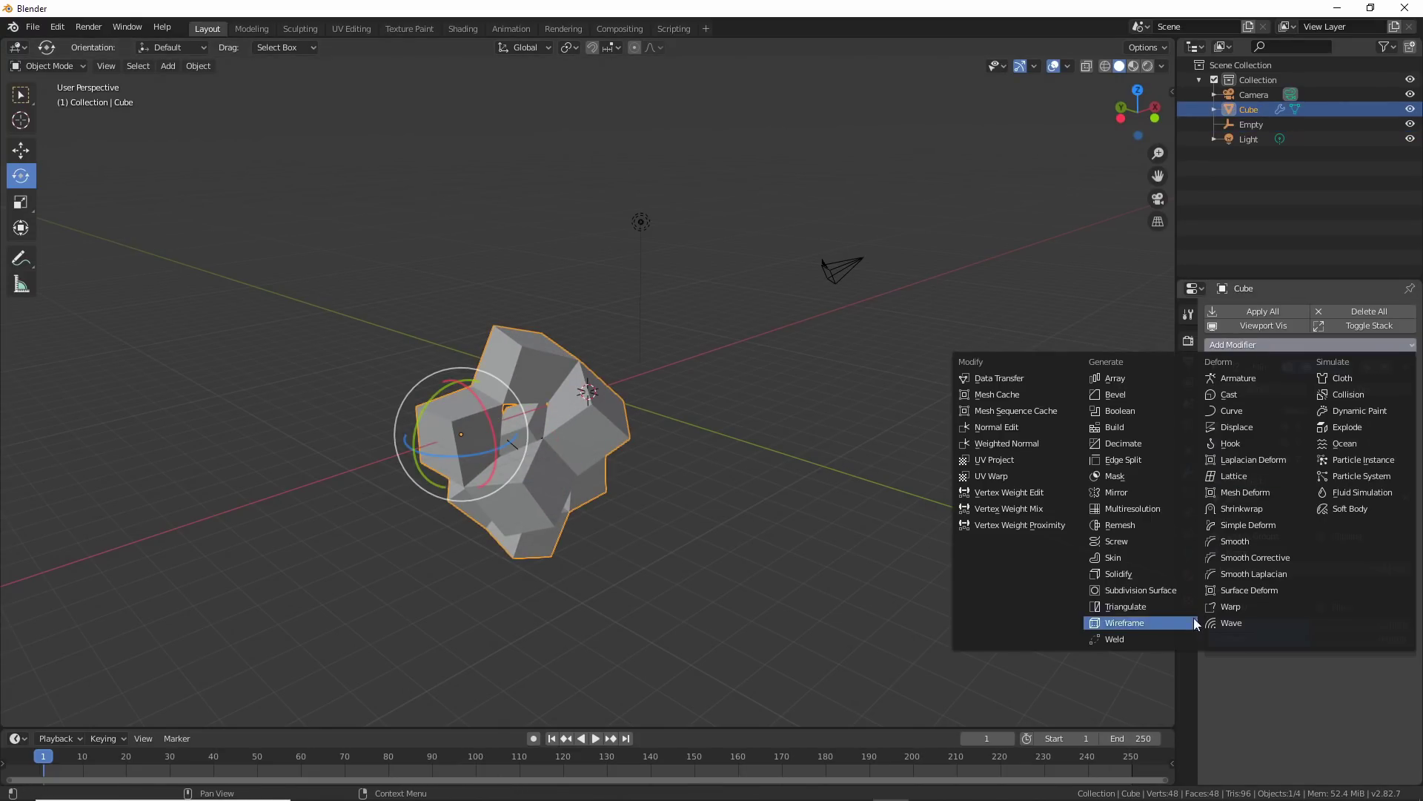
{"action": "left_click", "coordinate": [1141, 592]}
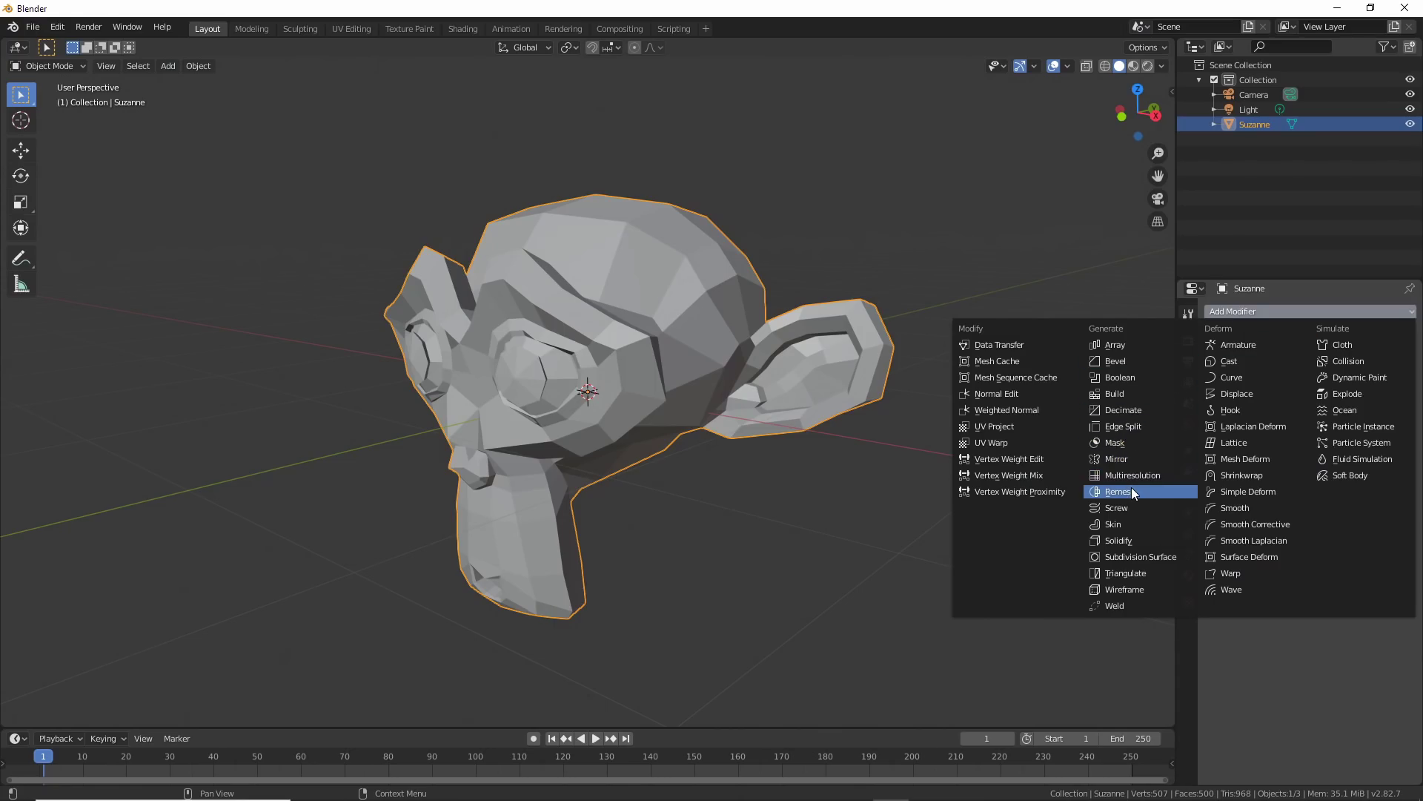
Add a Remesh modifier to the Suzanne head
{"action": "left_click", "coordinate": [1132, 492]}
{"action": "middle_click_drag", "start_coordinate": [1124, 476], "coordinate": [936, 519]}
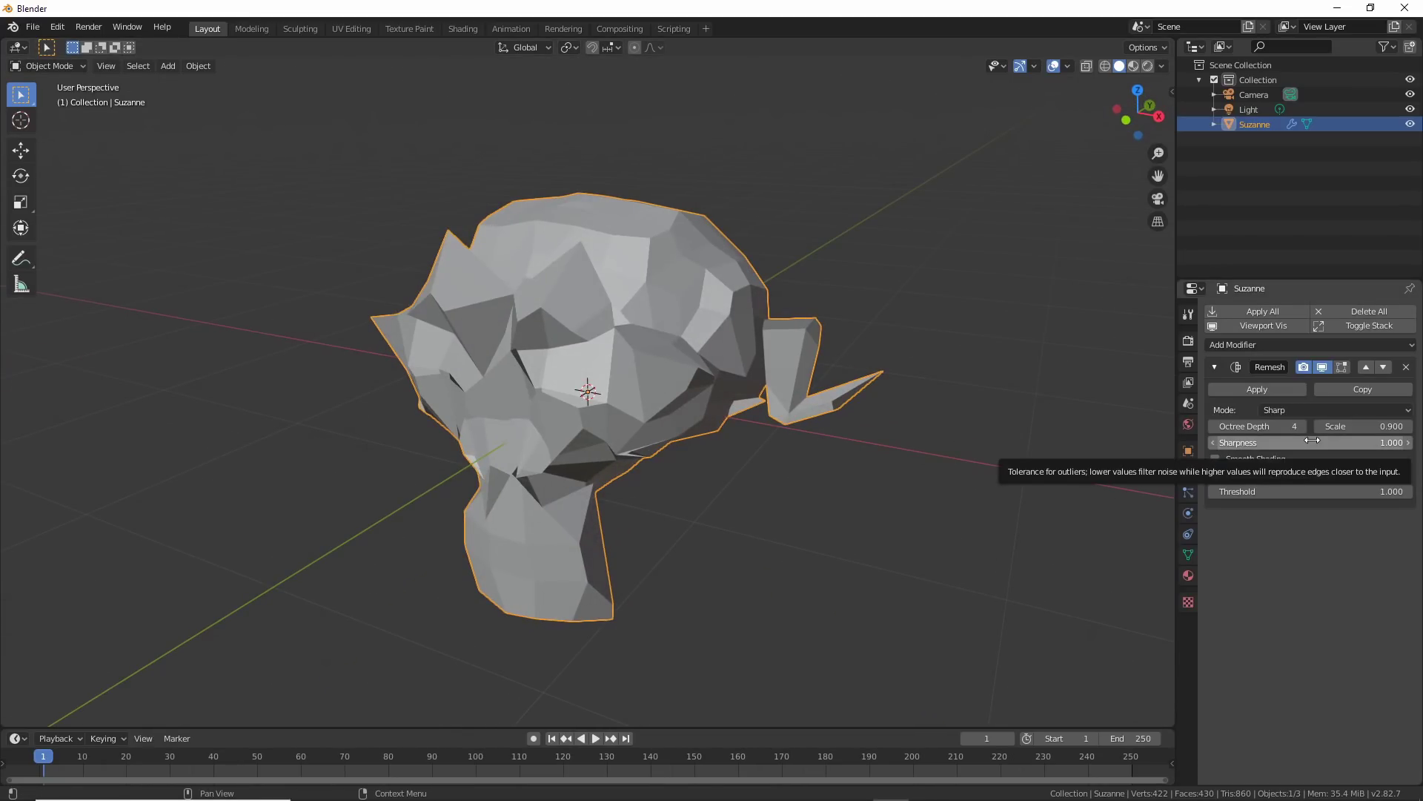
Vary the Remesh modifier's Octree Depth on the Suzanne head in Sharp mode, finishing at 4
{"action": "scroll", "coordinate": [1258, 427], "scroll_direction": "up", "scroll_amount": 1, "text": "ctrl"}
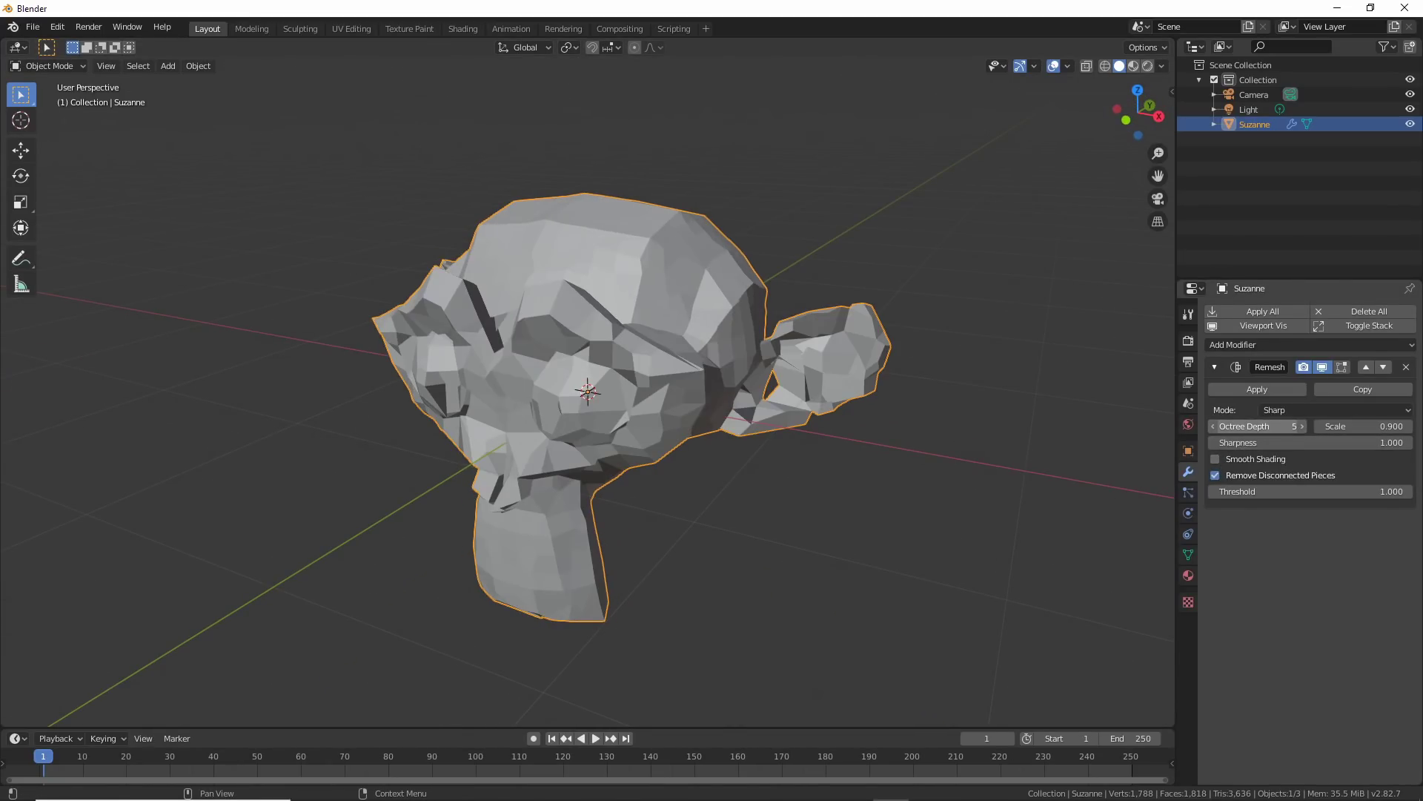
{"action": "scroll", "coordinate": [1258, 427], "scroll_direction": "down", "scroll_amount": 3, "text": "ctrl"}
{"action": "scroll", "coordinate": [1258, 426], "scroll_direction": "up", "scroll_amount": 3, "text": "ctrl"}
{"action": "mouse_move", "coordinate": [1269, 426]}
{"action": "left_mouse_down"}
{"action": "mouse_move", "coordinate": [1283, 426]}
{"action": "mouse_move", "coordinate": [1246, 426]}
{"action": "left_mouse_up"}
Switch the Suzanne head's Remesh mode to Blocks and raise its Octree Depth above 4
{"action": "left_click", "coordinate": [1275, 410]}
{"action": "left_click", "coordinate": [1278, 428]}
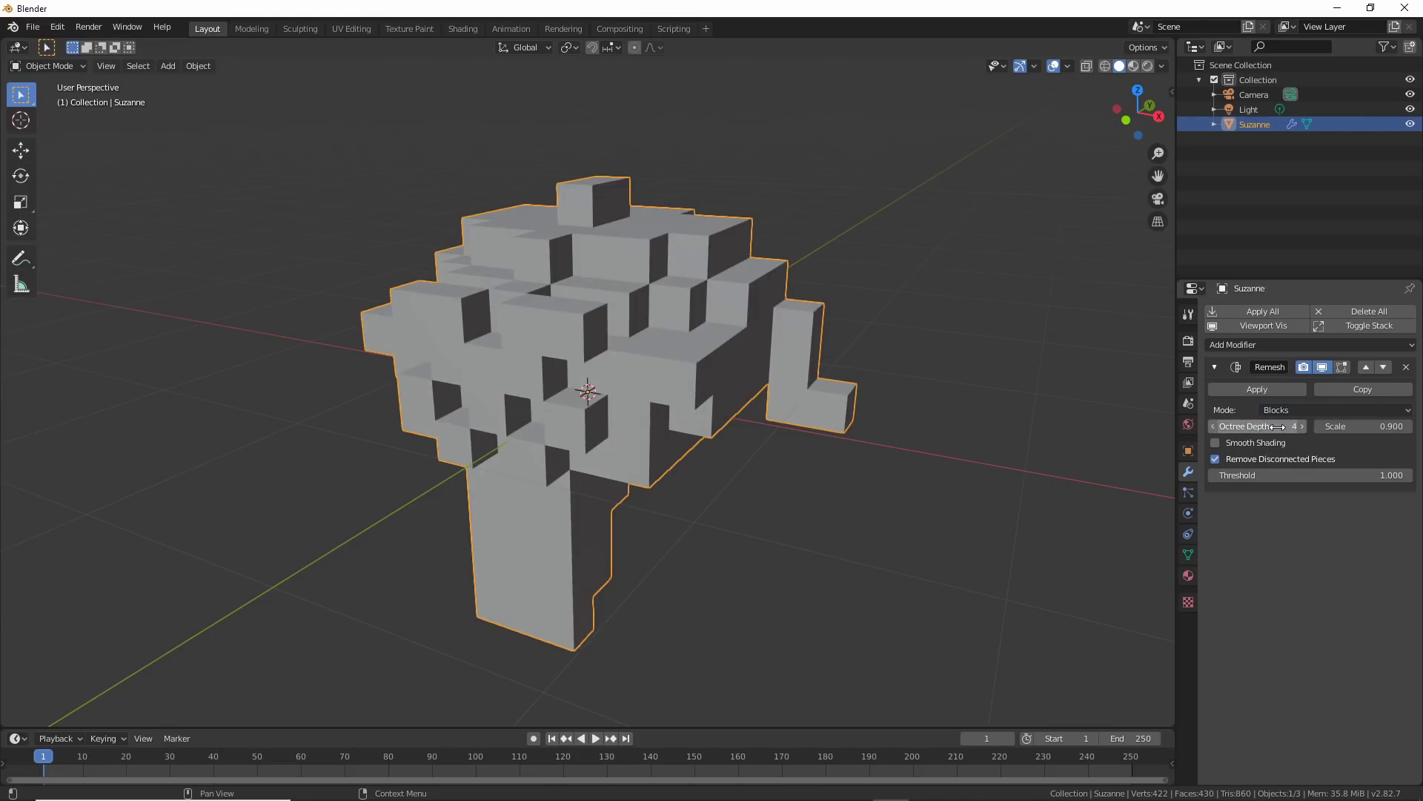
{"action": "left_click_drag", "start_coordinate": [1278, 427], "coordinate": [1319, 426]}
{"action": "scroll", "coordinate": [673, 534], "scroll_direction": "up", "scroll_amount": 5}
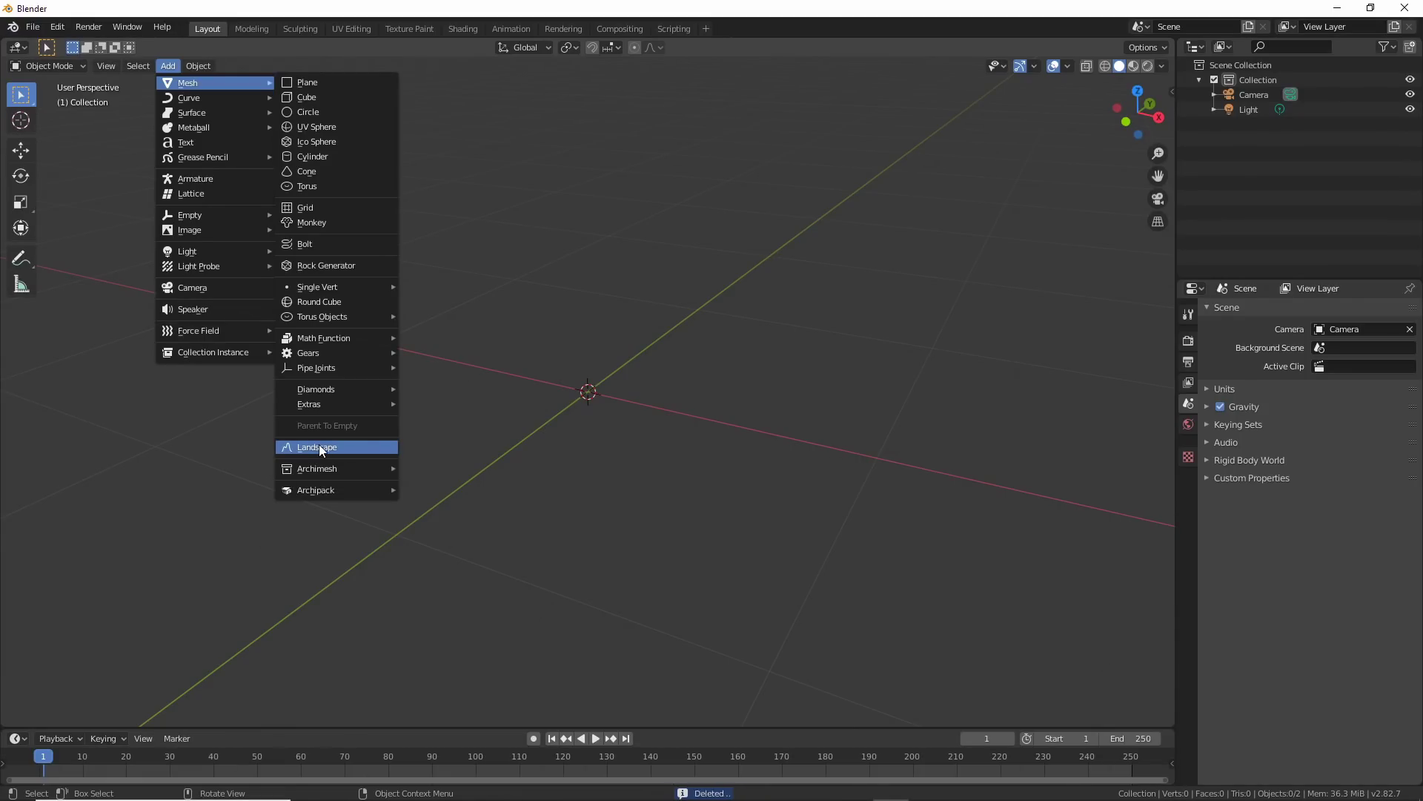
Add a Landscape mesh, set its Remesh mode to Blocks and adjust the Octree Depth
{"action": "left_click", "coordinate": [320, 445]}
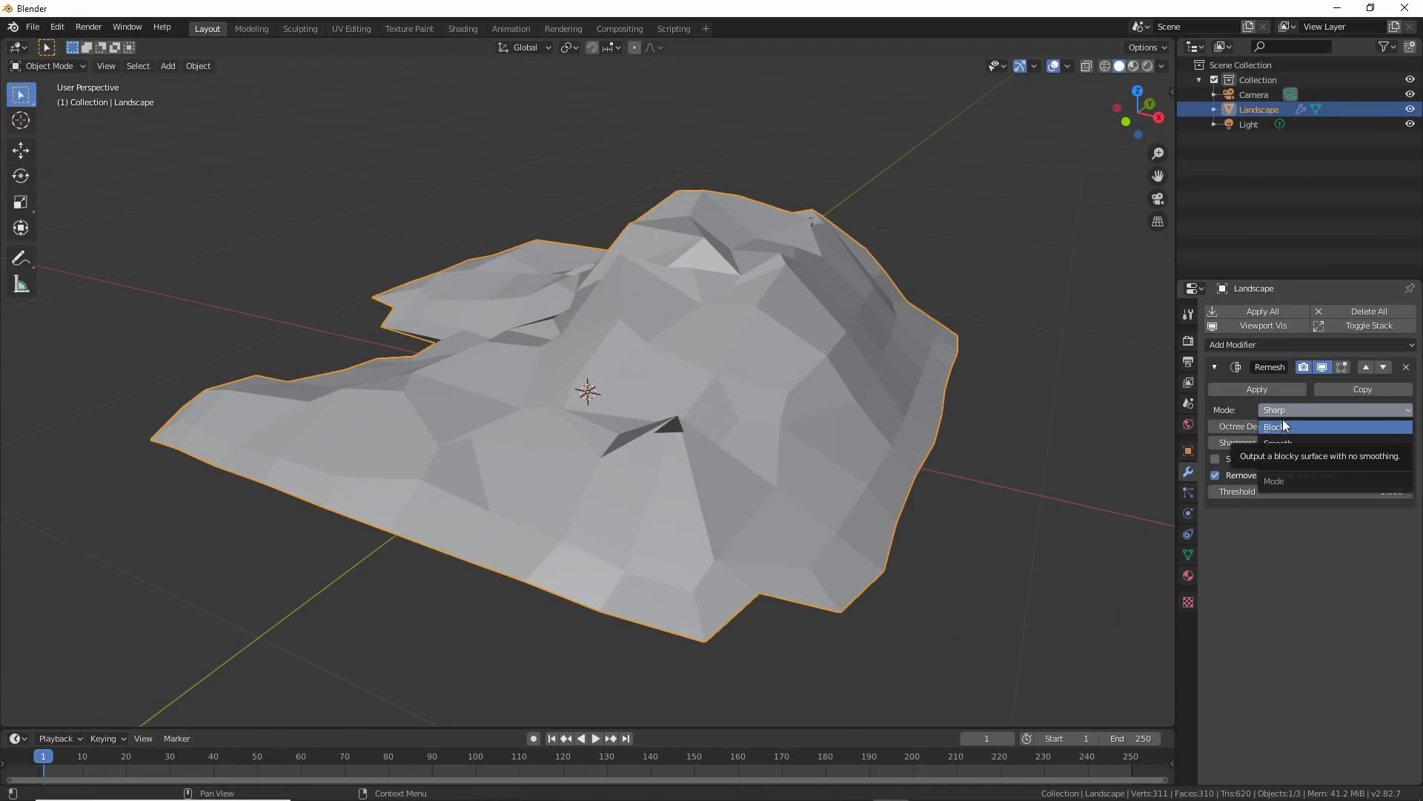
{"action": "left_click", "coordinate": [1284, 427]}
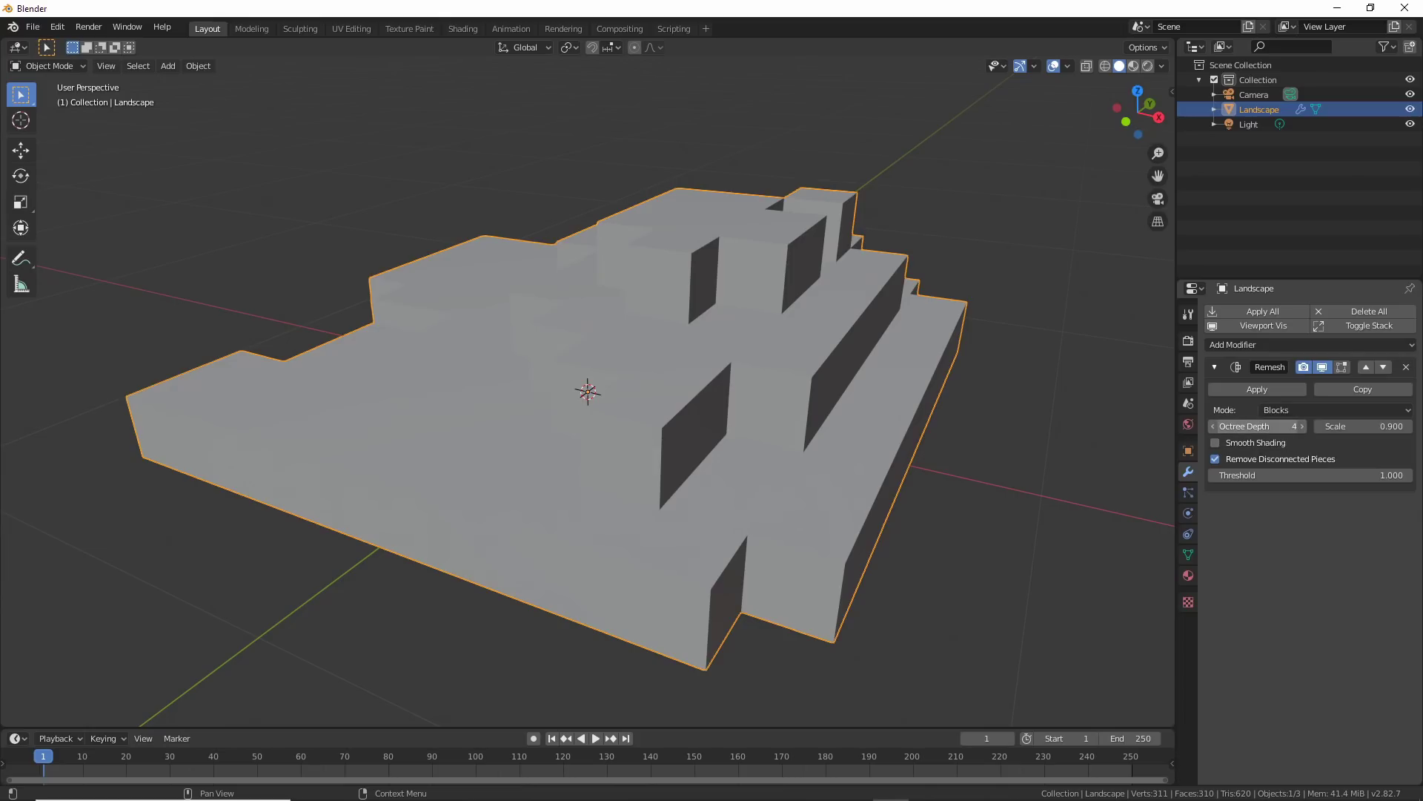
{"action": "left_click_drag", "start_coordinate": [1256, 426], "coordinate": [1293, 426]}
Switch the landscape's Remesh mode to Smooth and play back the Octree Depth animation
{"action": "left_click", "coordinate": [1305, 410]}
{"action": "left_click", "coordinate": [1278, 443]}
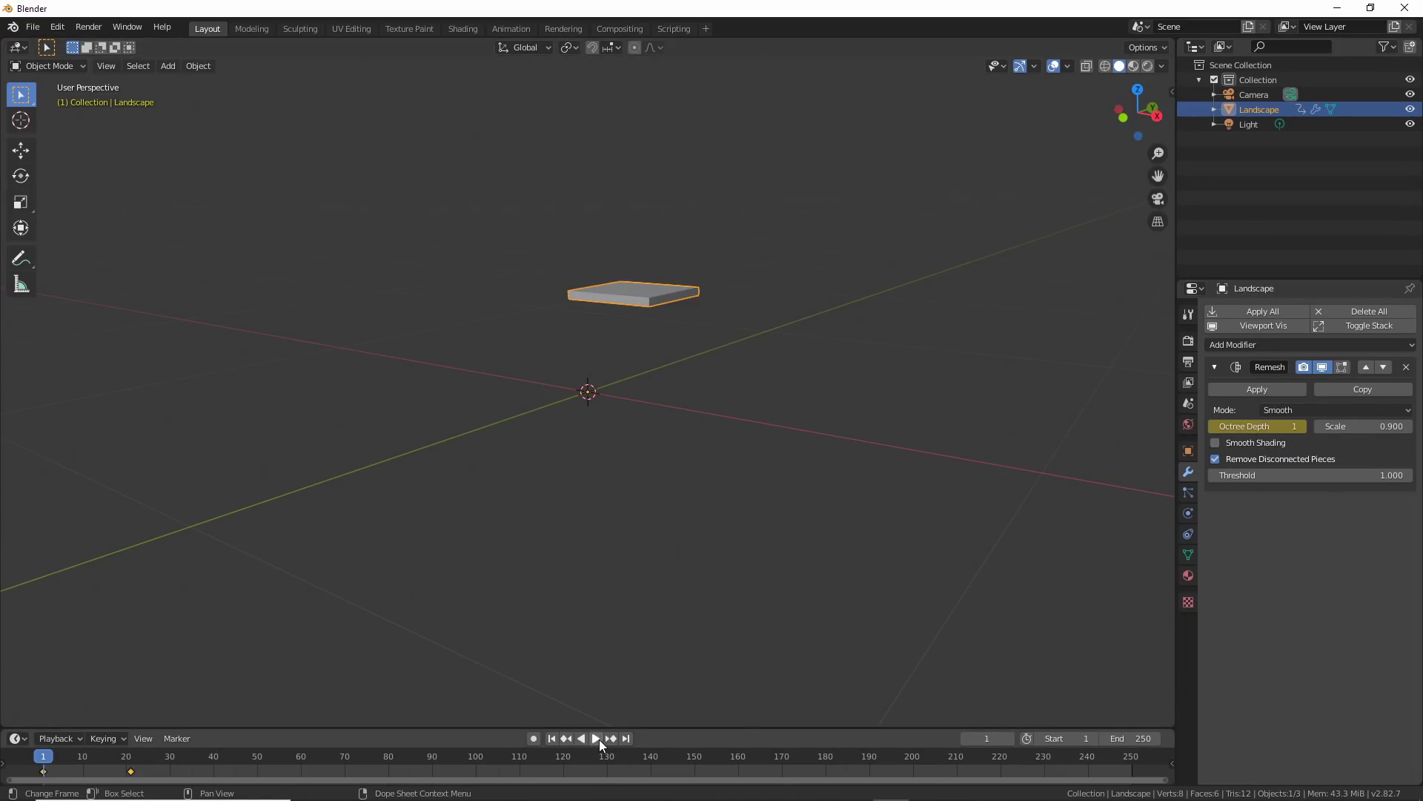
{"action": "left_click", "coordinate": [599, 739]}
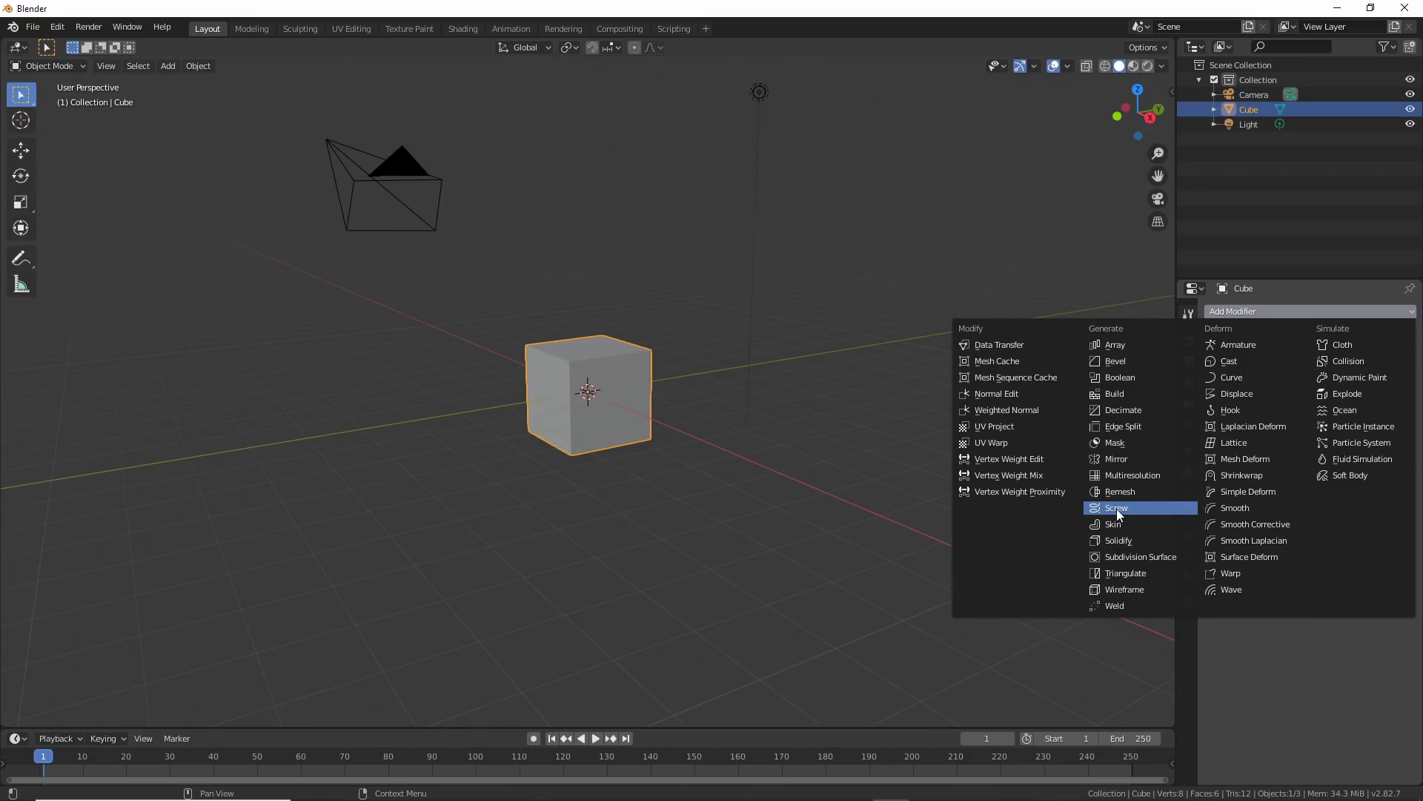
Add a Screw modifier to the cube and reduce its Angle to about -1.2°
{"action": "left_click", "coordinate": [1117, 508]}
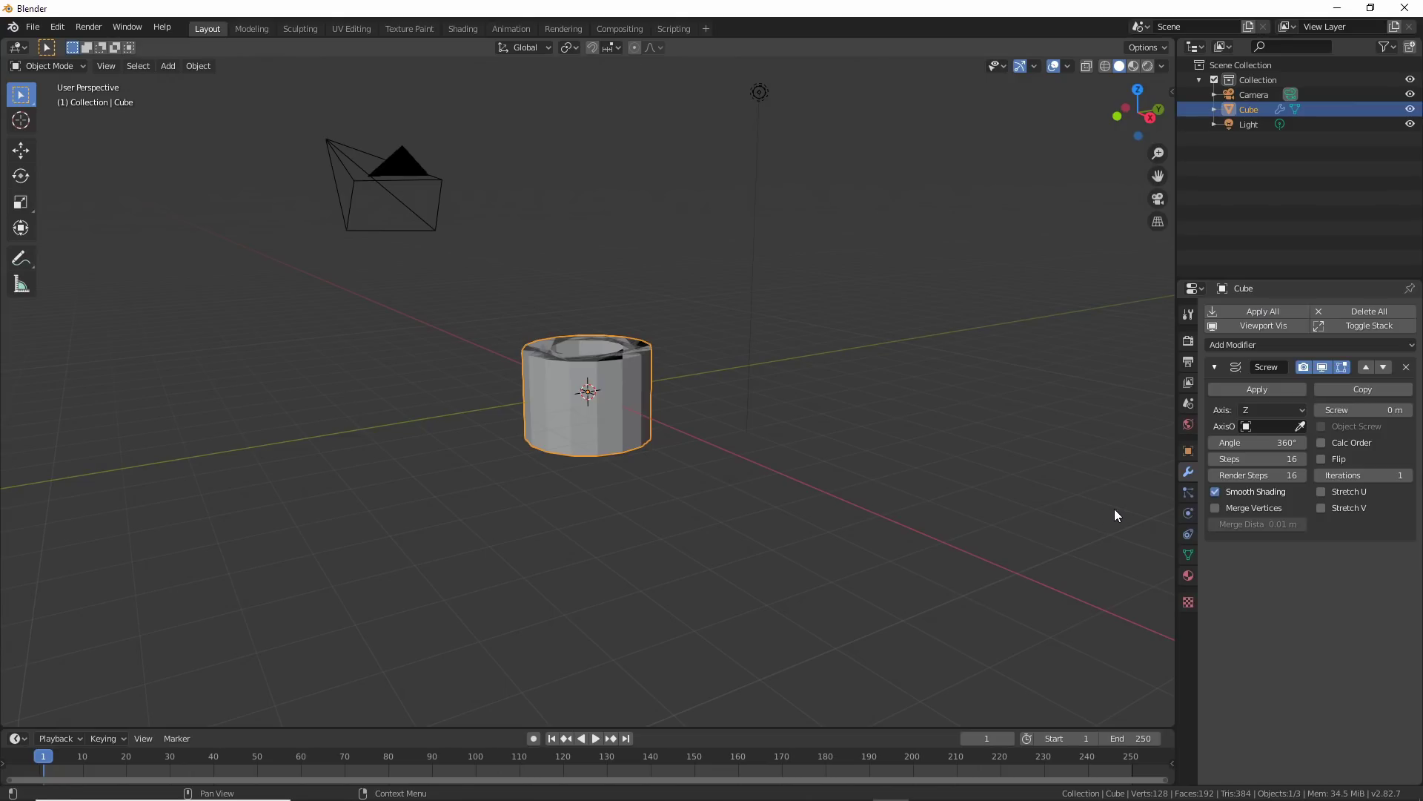
{"action": "middle_click_drag", "start_coordinate": [1101, 509], "coordinate": [963, 517]}
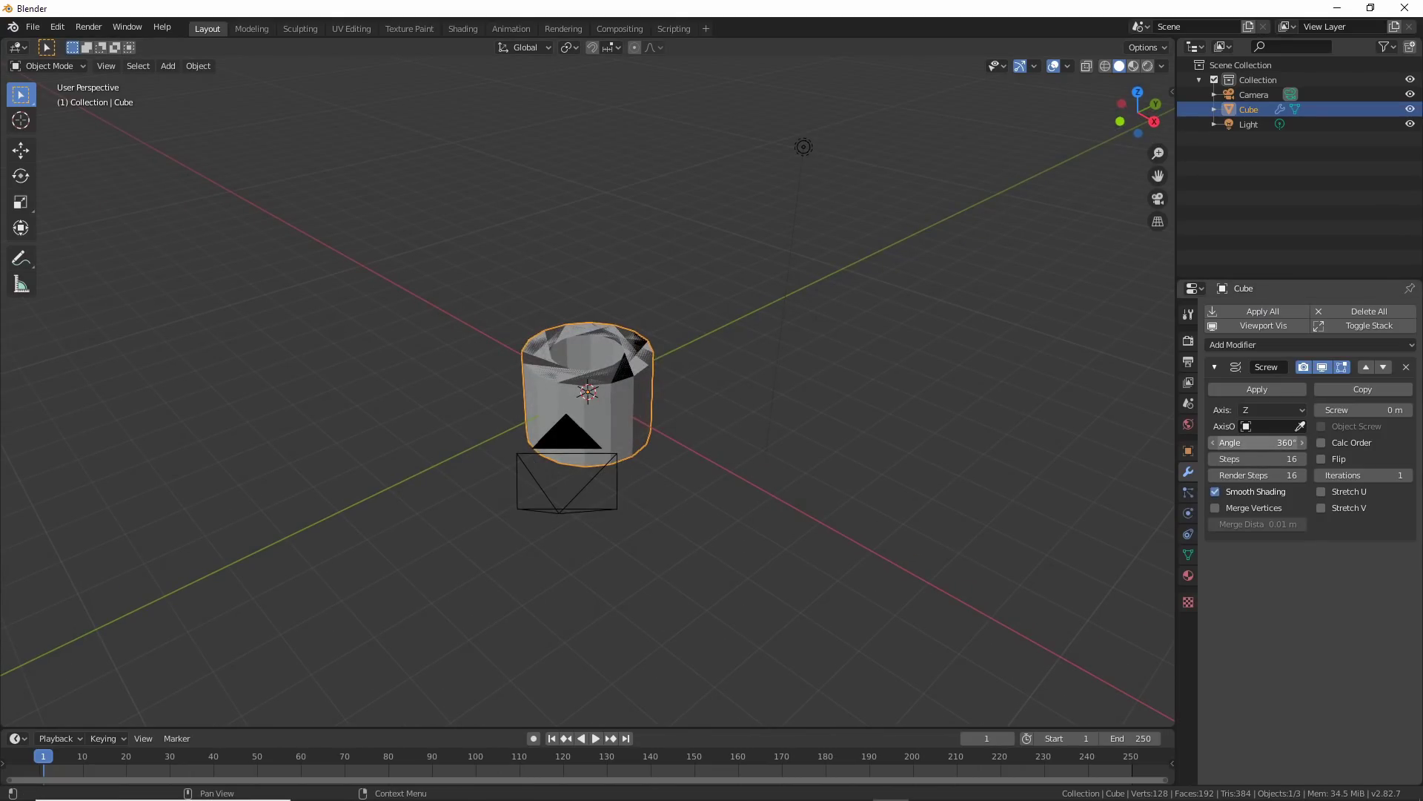
{"action": "left_click_drag", "start_coordinate": [1258, 442], "coordinate": [1246, 442]}
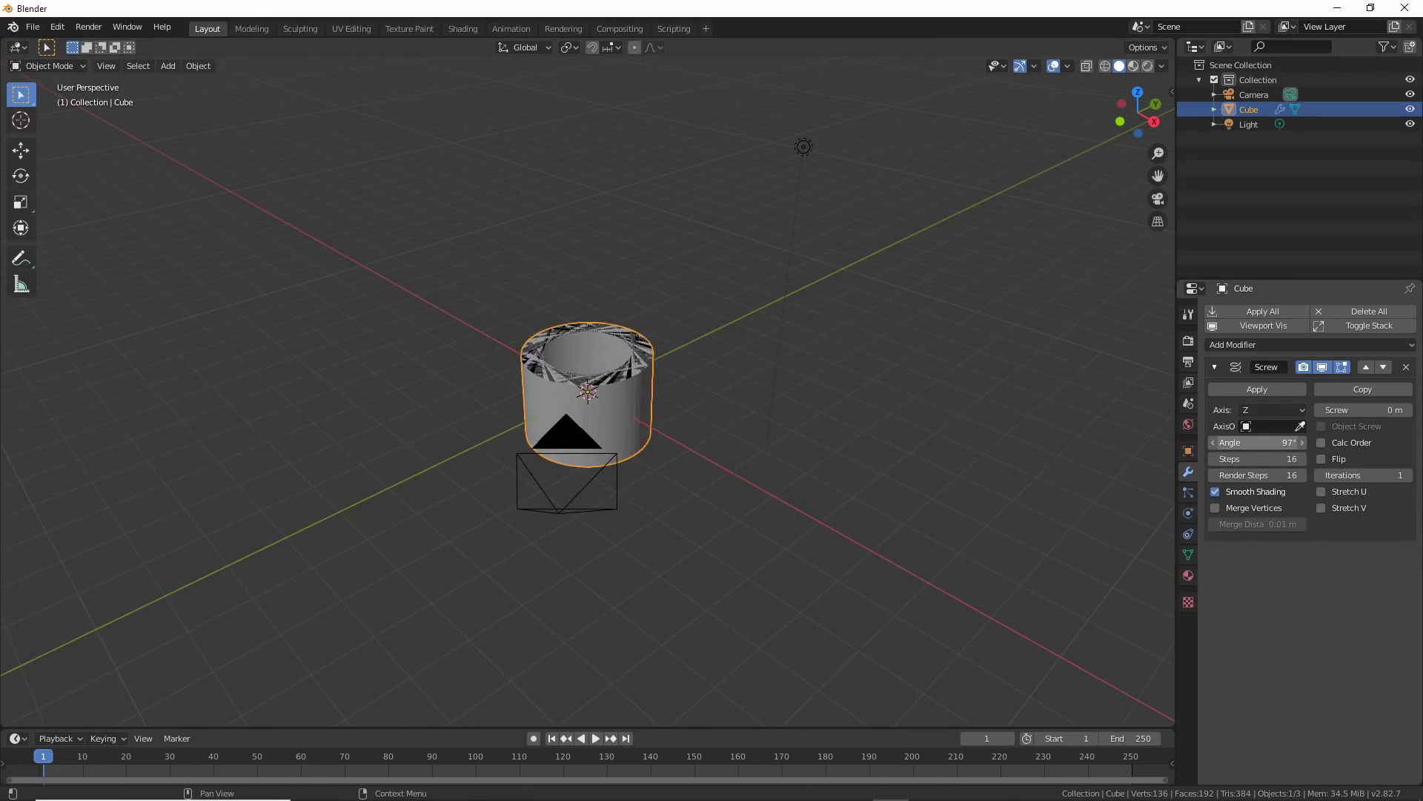
{"action": "left_click_drag", "start_coordinate": [1258, 443], "coordinate": [1260, 442]}
{"action": "scroll", "coordinate": [789, 523], "scroll_direction": "up", "scroll_amount": 3}
Set the Screw modifier's axis to Y with 115 Steps and a 79° Angle
{"action": "left_click", "coordinate": [1284, 412]}
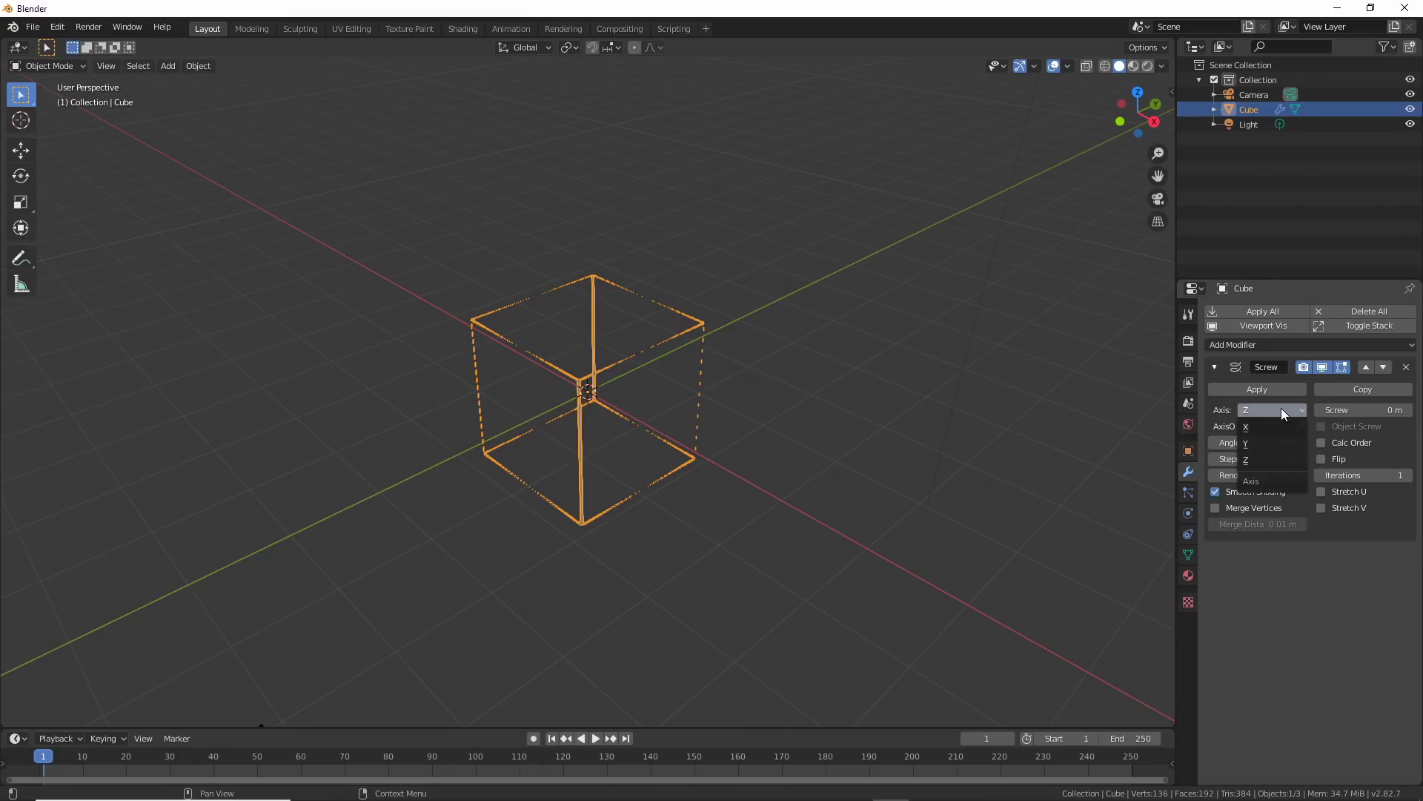
{"action": "left_click", "coordinate": [1278, 445]}
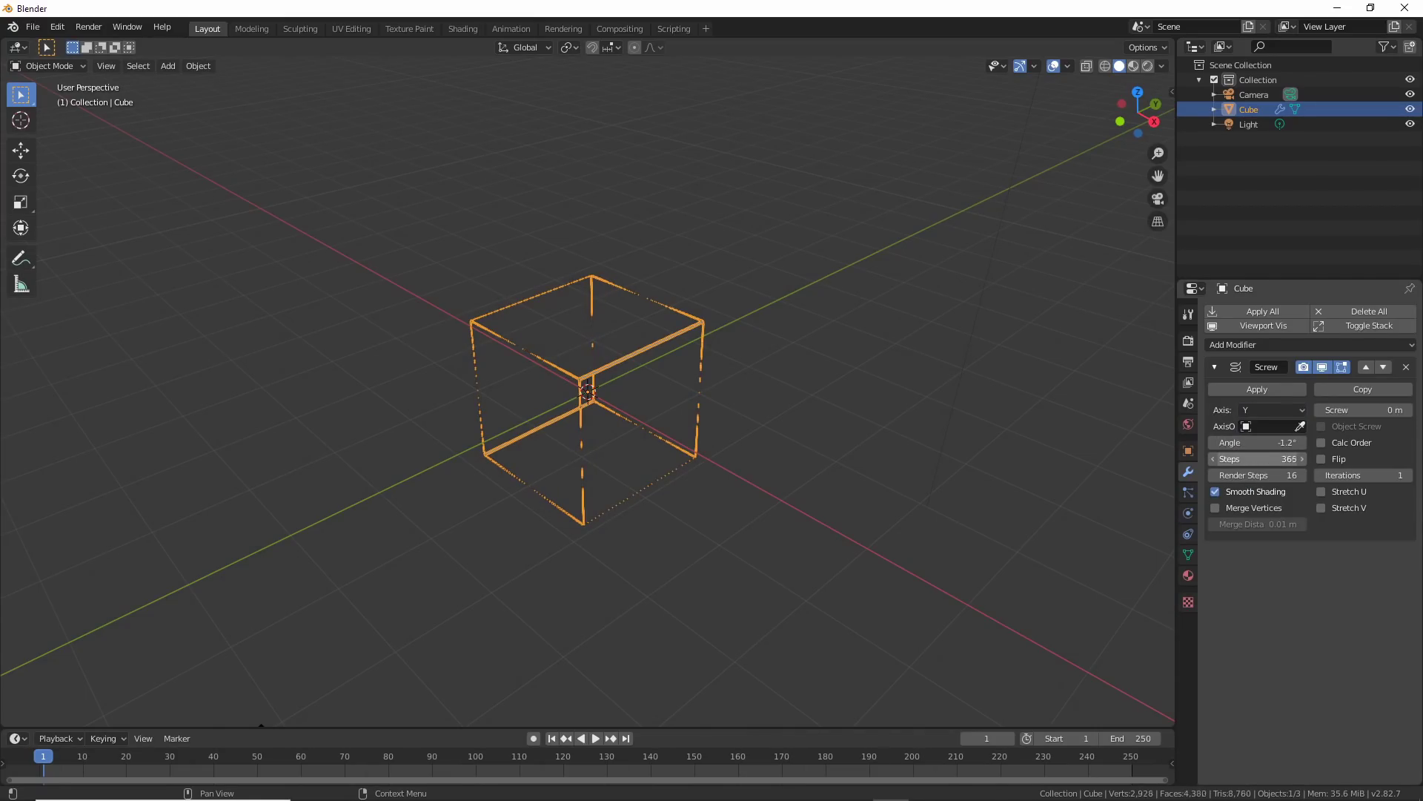
{"action": "mouse_move", "coordinate": [1261, 459]}
{"action": "left_mouse_down"}
{"action": "mouse_move", "coordinate": [1194, 459]}
{"action": "mouse_move", "coordinate": [1357, 442]}
{"action": "mouse_move", "coordinate": [1259, 443]}
{"action": "mouse_move", "coordinate": [1280, 443]}
{"action": "left_mouse_up"}
{"action": "scroll", "coordinate": [763, 364], "scroll_direction": "down", "scroll_amount": 4}
{"action": "middle_click_drag", "start_coordinate": [763, 363], "coordinate": [766, 370]}
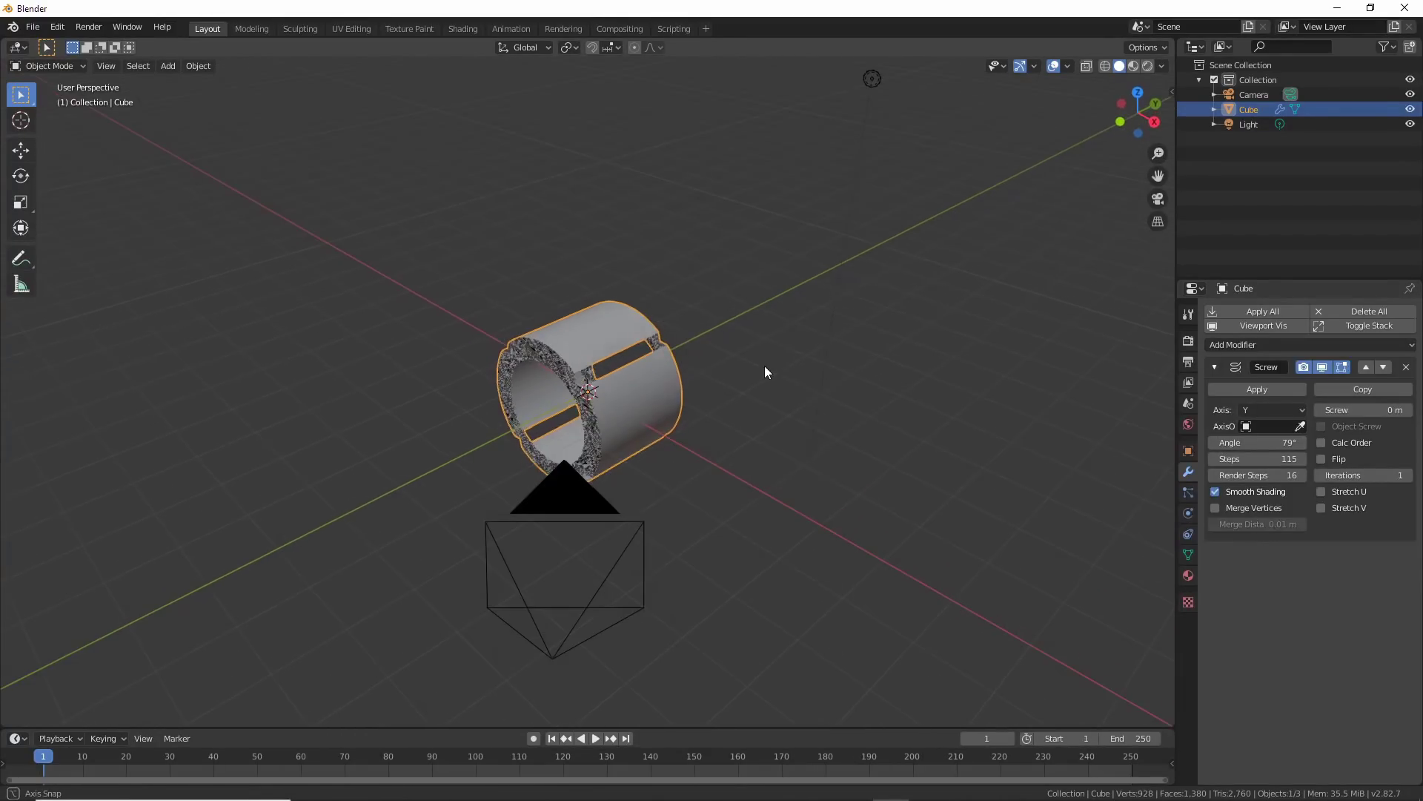
Twist the cube into a tall column by setting Screw to 10.6 m, Axis to Z, Angle to 148° and Steps to 7
{"action": "left_click_drag", "start_coordinate": [1363, 410], "coordinate": [1405, 410]}
{"action": "left_click", "coordinate": [1277, 410]}
{"action": "left_click", "coordinate": [1277, 459]}
{"action": "scroll", "coordinate": [858, 297], "scroll_direction": "down", "scroll_amount": 4}
{"action": "middle_click_drag", "start_coordinate": [858, 297], "coordinate": [877, 454], "text": "shift"}
{"action": "mouse_move", "coordinate": [1258, 458]}
{"action": "left_mouse_down"}
{"action": "mouse_move", "coordinate": [1319, 459]}
{"action": "mouse_move", "coordinate": [1283, 459]}
{"action": "left_mouse_up"}
{"action": "left_click_drag", "start_coordinate": [1257, 443], "coordinate": [1309, 442]}
{"action": "mouse_move", "coordinate": [1258, 459]}
{"action": "left_mouse_down"}
{"action": "mouse_move", "coordinate": [1231, 459]}
{"action": "mouse_move", "coordinate": [1268, 459]}
{"action": "left_mouse_up"}
Add a Plain Axes Empty and assign it as the axis object of the cube's Screw modifier
{"action": "left_click", "coordinate": [168, 66]}
{"action": "mouse_move", "coordinate": [189, 220]}
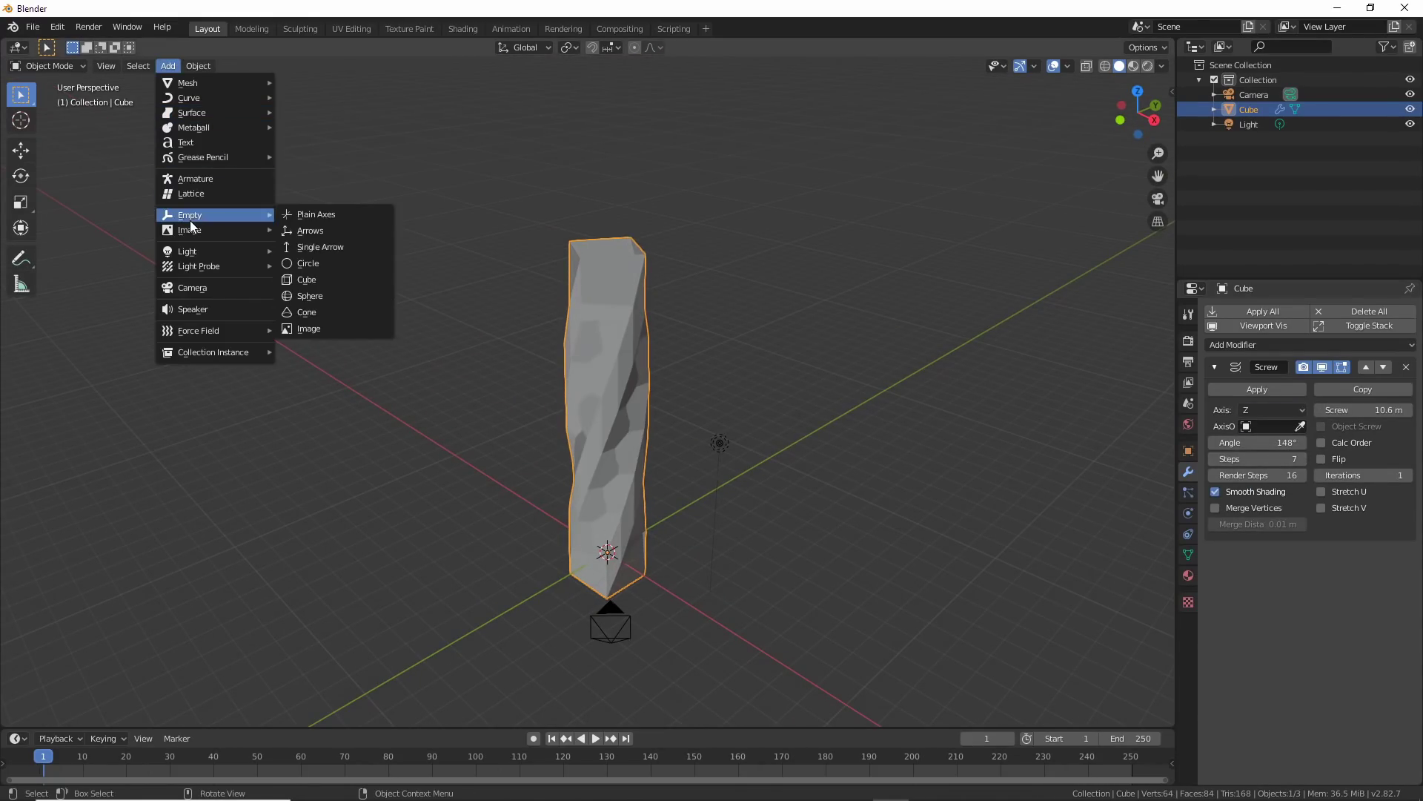
{"action": "left_click", "coordinate": [329, 215]}
{"action": "left_click", "coordinate": [1249, 109]}
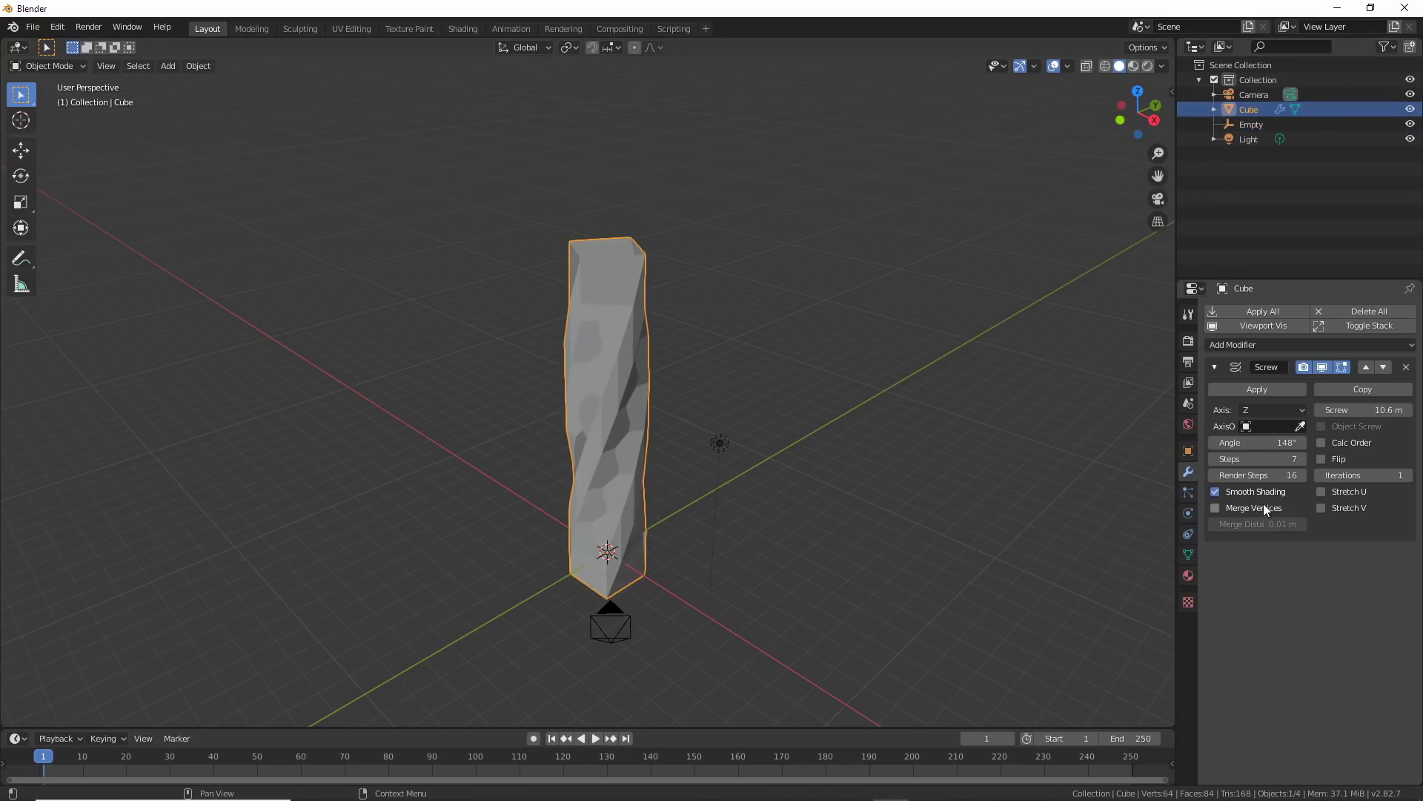
{"action": "left_click", "coordinate": [1264, 428]}
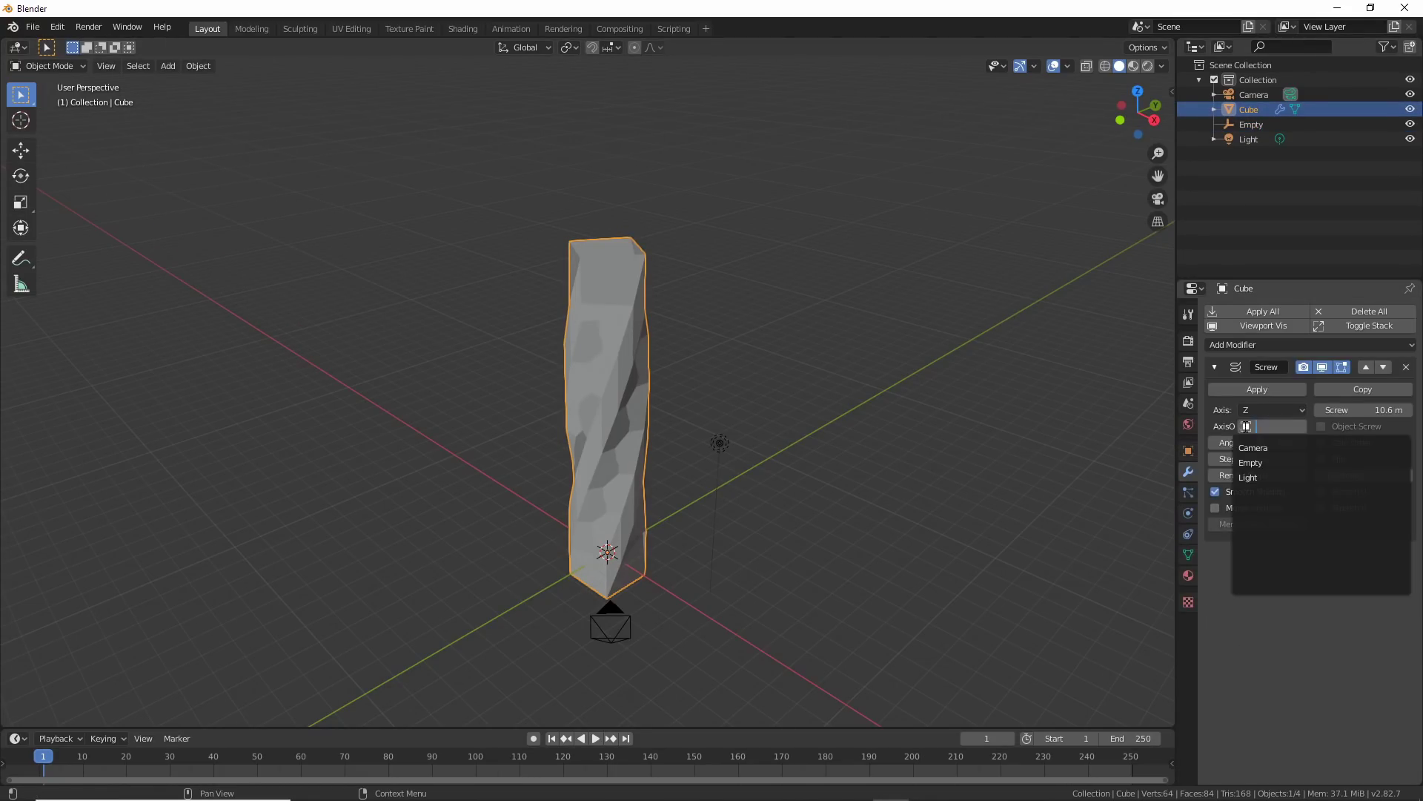
{"action": "left_click", "coordinate": [1253, 464]}
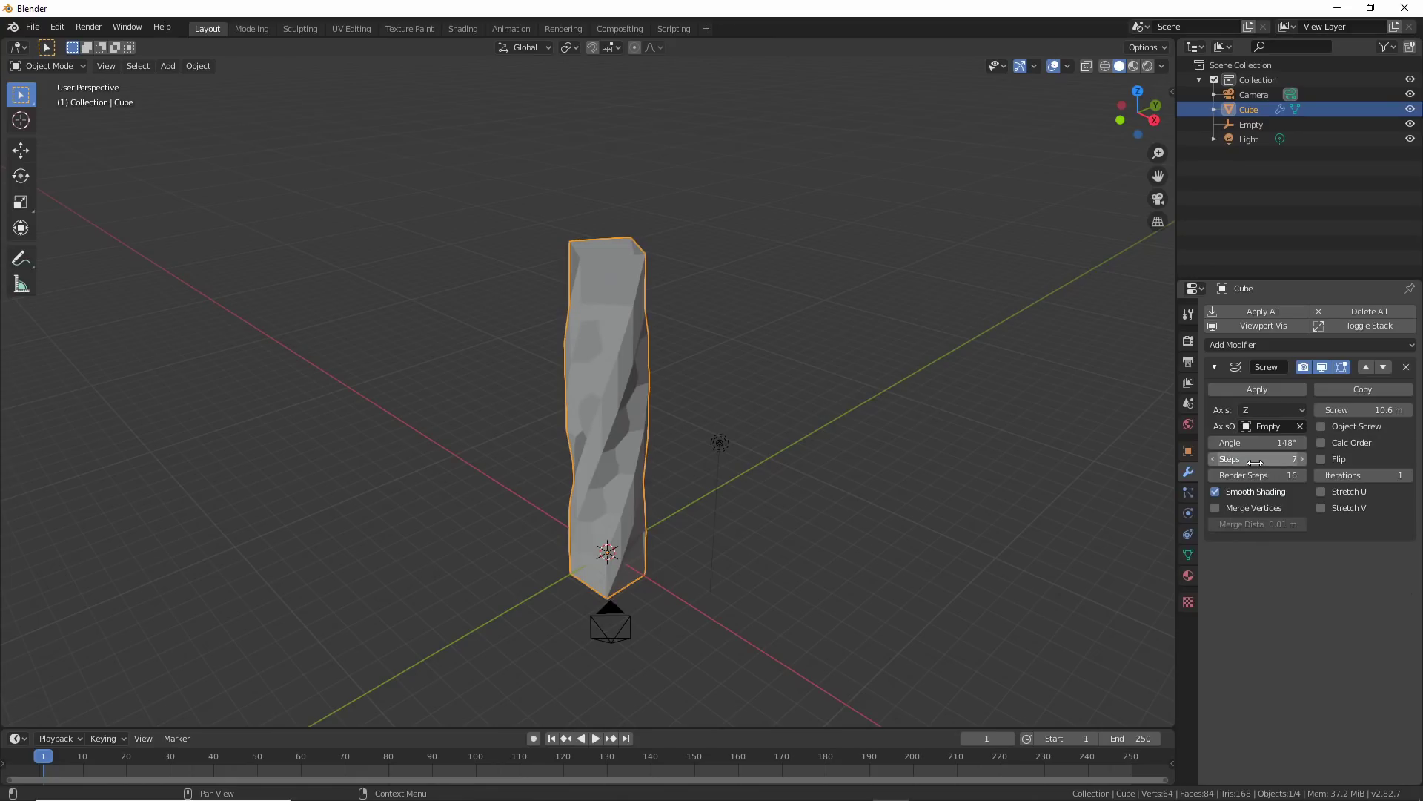
{"action": "left_click", "coordinate": [1251, 125]}
{"action": "left_click", "coordinate": [1250, 109]}
{"action": "left_click", "coordinate": [1264, 428]}
{"action": "left_click", "coordinate": [1253, 463]}
Move the Empty away from the cube's base to offset the screw axis
{"action": "left_click", "coordinate": [1251, 125]}
{"action": "left_click", "coordinate": [20, 151]}
{"action": "left_click_drag", "start_coordinate": [661, 520], "coordinate": [603, 554]}
{"action": "left_click_drag", "start_coordinate": [596, 620], "coordinate": [502, 471]}
{"action": "middle_click_drag", "start_coordinate": [502, 472], "coordinate": [480, 518]}
Set the cube's Screw modifier Angle to 360°
{"action": "left_click", "coordinate": [1249, 109]}
{"action": "left_click_drag", "start_coordinate": [1260, 443], "coordinate": [1335, 443]}
{"action": "left_click", "coordinate": [1276, 443]}
{"action": "type", "text": "360"}
{"action": "key", "text": "Return"}
{"action": "middle_click_drag", "start_coordinate": [964, 438], "coordinate": [783, 462]}
Lower the Empty beneath the spiral to about X -0.83 m, Y -1.48 m, Z -4.31 m
{"action": "left_click", "coordinate": [1252, 125]}
{"action": "left_click_drag", "start_coordinate": [530, 512], "coordinate": [519, 552]}
{"action": "middle_click_drag", "start_coordinate": [1112, 519], "coordinate": [1025, 539]}
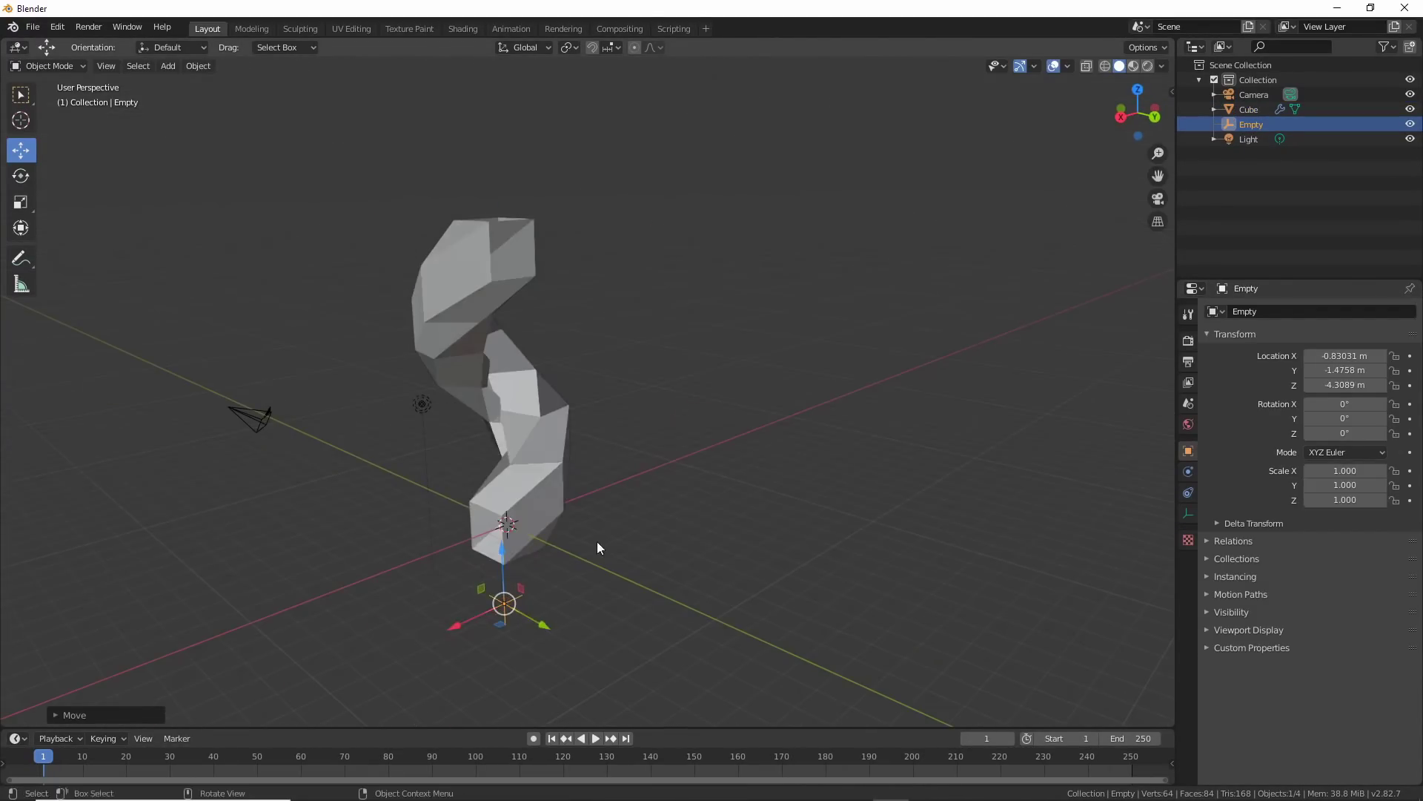
Increase the Screw modifier's Screw distance and Iterations on the cube, with the axis set to Z
{"action": "left_click", "coordinate": [1249, 109]}
{"action": "left_click_drag", "start_coordinate": [1357, 410], "coordinate": [1386, 410]}
{"action": "left_click_drag", "start_coordinate": [1356, 476], "coordinate": [1394, 476]}
{"action": "scroll", "coordinate": [866, 566], "scroll_direction": "down", "scroll_amount": 7}
{"action": "scroll", "coordinate": [824, 541], "scroll_direction": "up", "scroll_amount": 3}
{"action": "middle_click_drag", "start_coordinate": [801, 385], "coordinate": [824, 523], "text": "shift"}
{"action": "left_click", "coordinate": [1272, 410]}
{"action": "left_click", "coordinate": [1260, 462]}
{"action": "middle_click_drag", "start_coordinate": [963, 552], "coordinate": [853, 472]}
Stack another modifier after Screw on the spiral and adjust the object's shading
{"action": "left_click", "coordinate": [1290, 345]}
{"action": "left_click", "coordinate": [1112, 624]}
{"action": "left_click", "coordinate": [1302, 646]}
{"action": "left_click", "coordinate": [963, 601]}
{"action": "mouse_move", "coordinate": [1067, 593]}
{"action": "middle_mouse_down"}
{"action": "mouse_move", "coordinate": [963, 600]}
{"action": "mouse_move", "coordinate": [1038, 593]}
{"action": "middle_mouse_up"}
{"action": "left_click", "coordinate": [727, 419]}
{"action": "left_click", "coordinate": [198, 66]}
{"action": "left_click", "coordinate": [223, 368]}
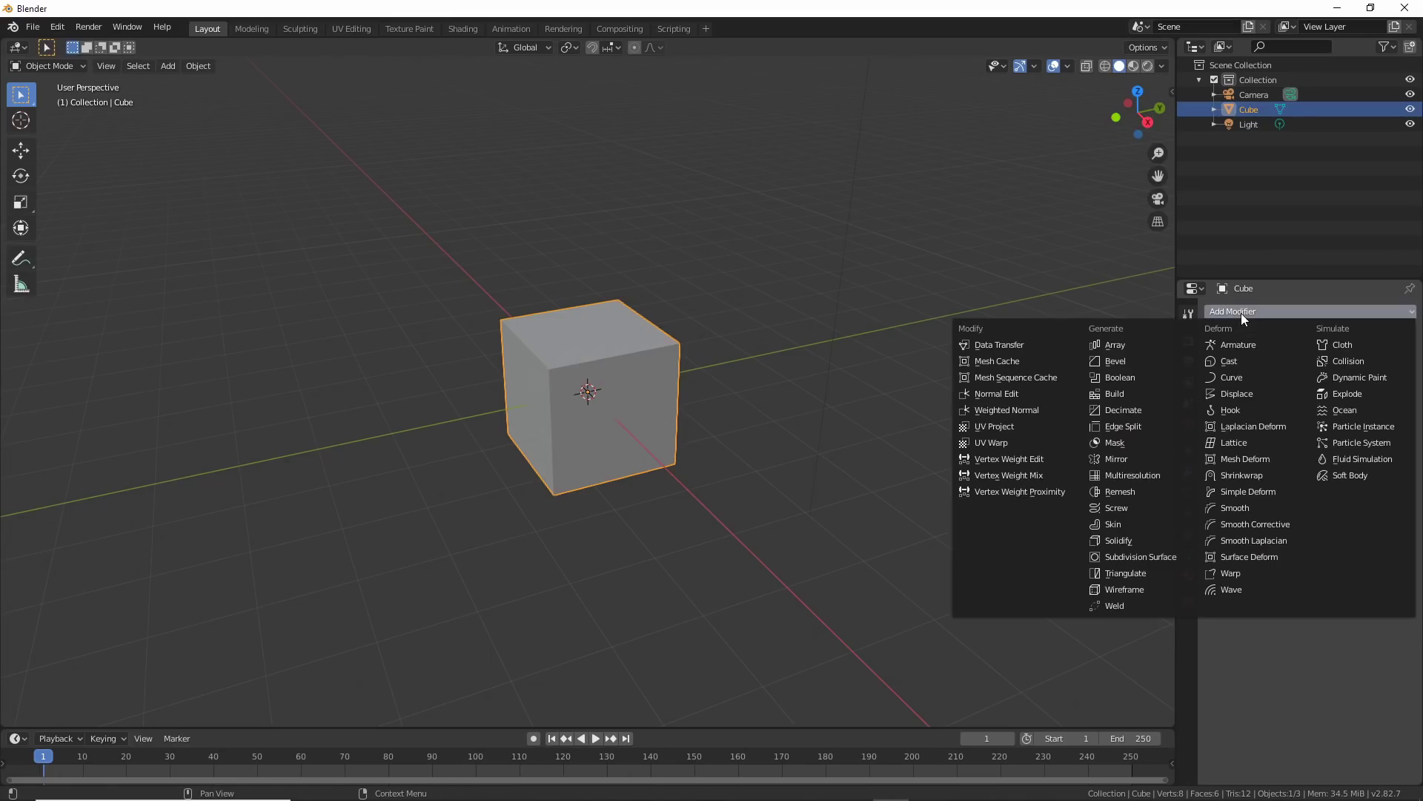
Add a Skin modifier to the cube and set its Branch Smoothing to 1.000
{"action": "left_click", "coordinate": [1118, 525]}
{"action": "scroll", "coordinate": [887, 683], "scroll_direction": "up", "scroll_amount": 2}
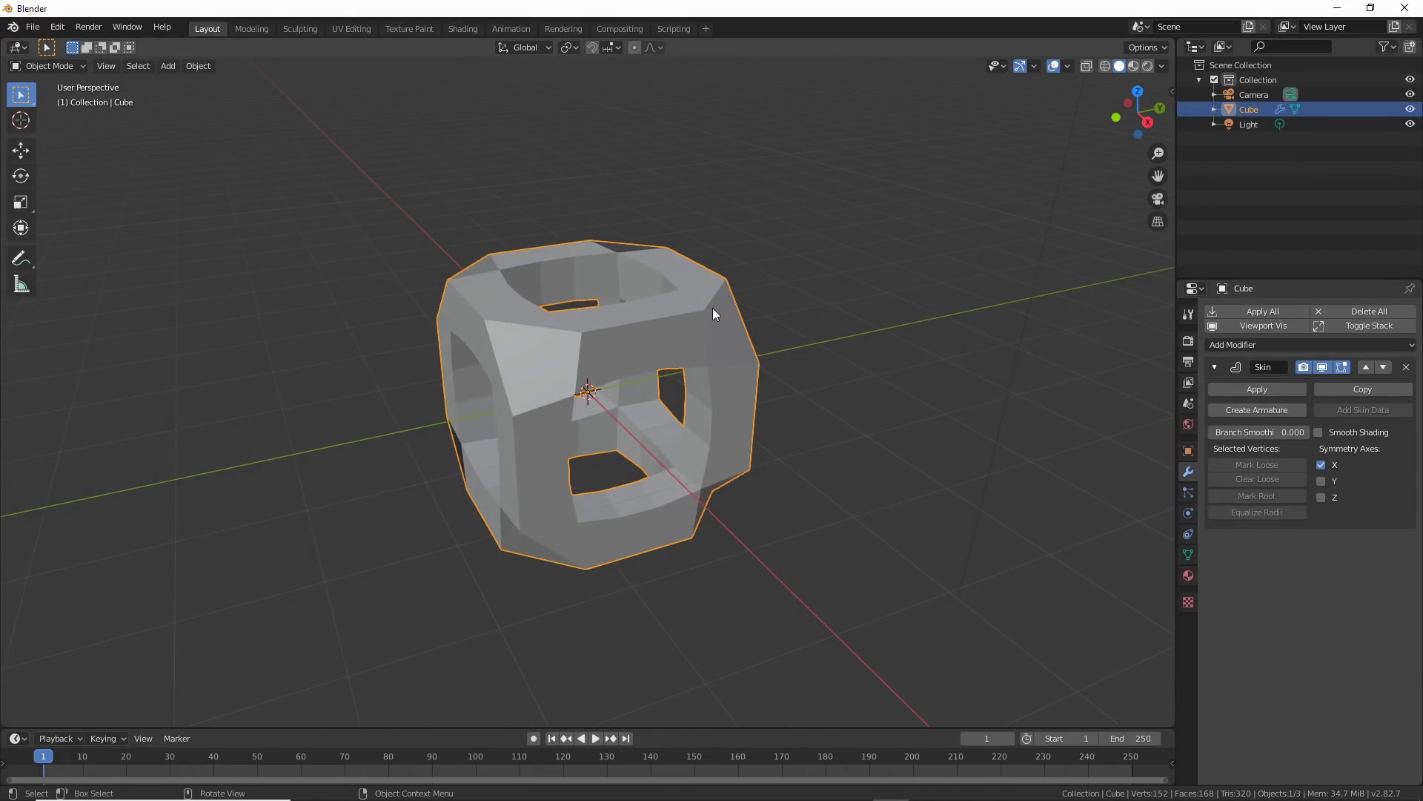
{"action": "left_click_drag", "start_coordinate": [1216, 432], "coordinate": [1311, 432]}
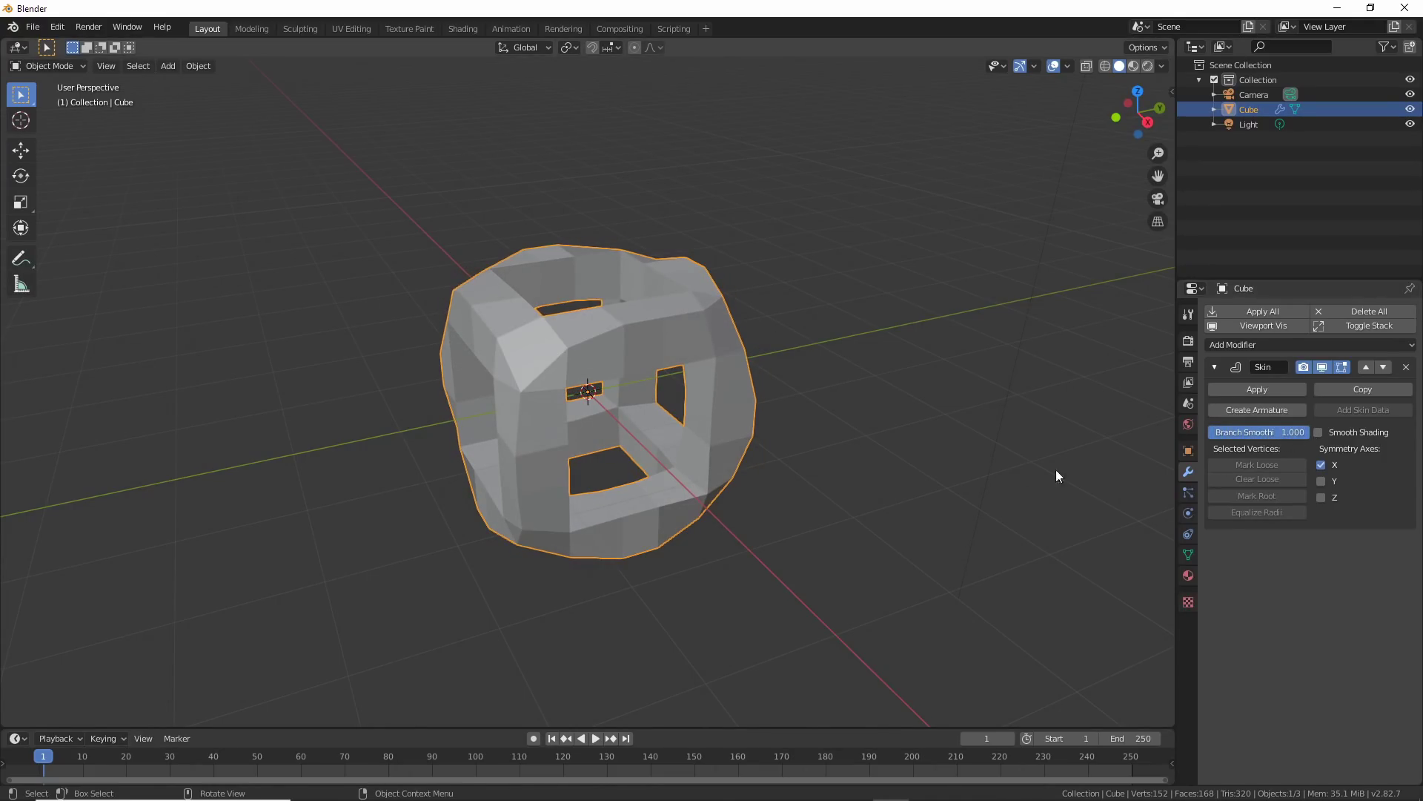
Enable Smooth Shading on the cube's Skin modifier
{"action": "scroll", "coordinate": [951, 464], "scroll_direction": "down", "scroll_amount": 1}
{"action": "scroll", "coordinate": [951, 464], "scroll_direction": "up", "scroll_amount": 2}
{"action": "middle_click_drag", "start_coordinate": [950, 464], "coordinate": [954, 489]}
{"action": "left_click", "coordinate": [1319, 432]}
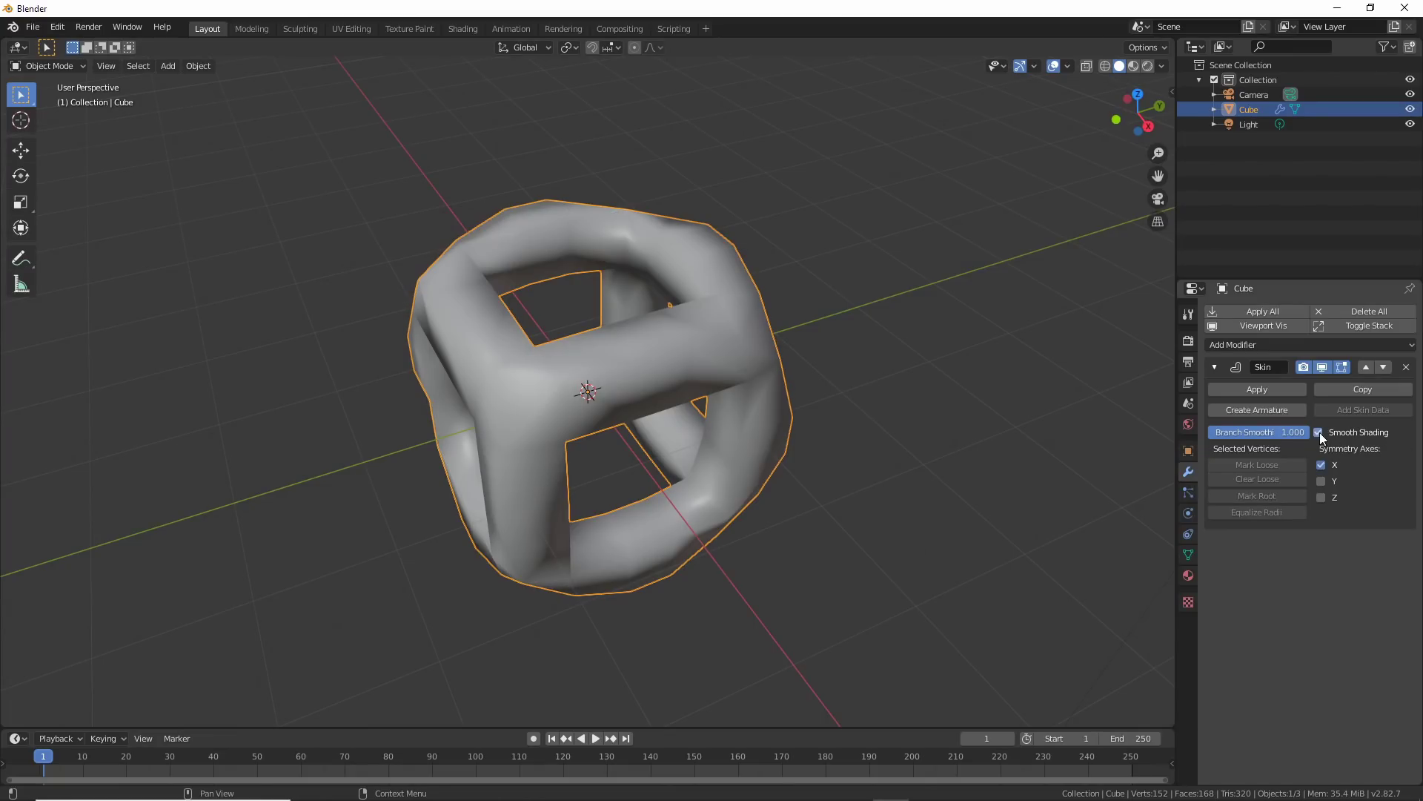
Create an armature from the cube's Skin modifier, deselect it and inspect the bones along the edges
{"action": "left_click", "coordinate": [1273, 407]}
{"action": "scroll", "coordinate": [914, 494], "scroll_direction": "up", "scroll_amount": 3}
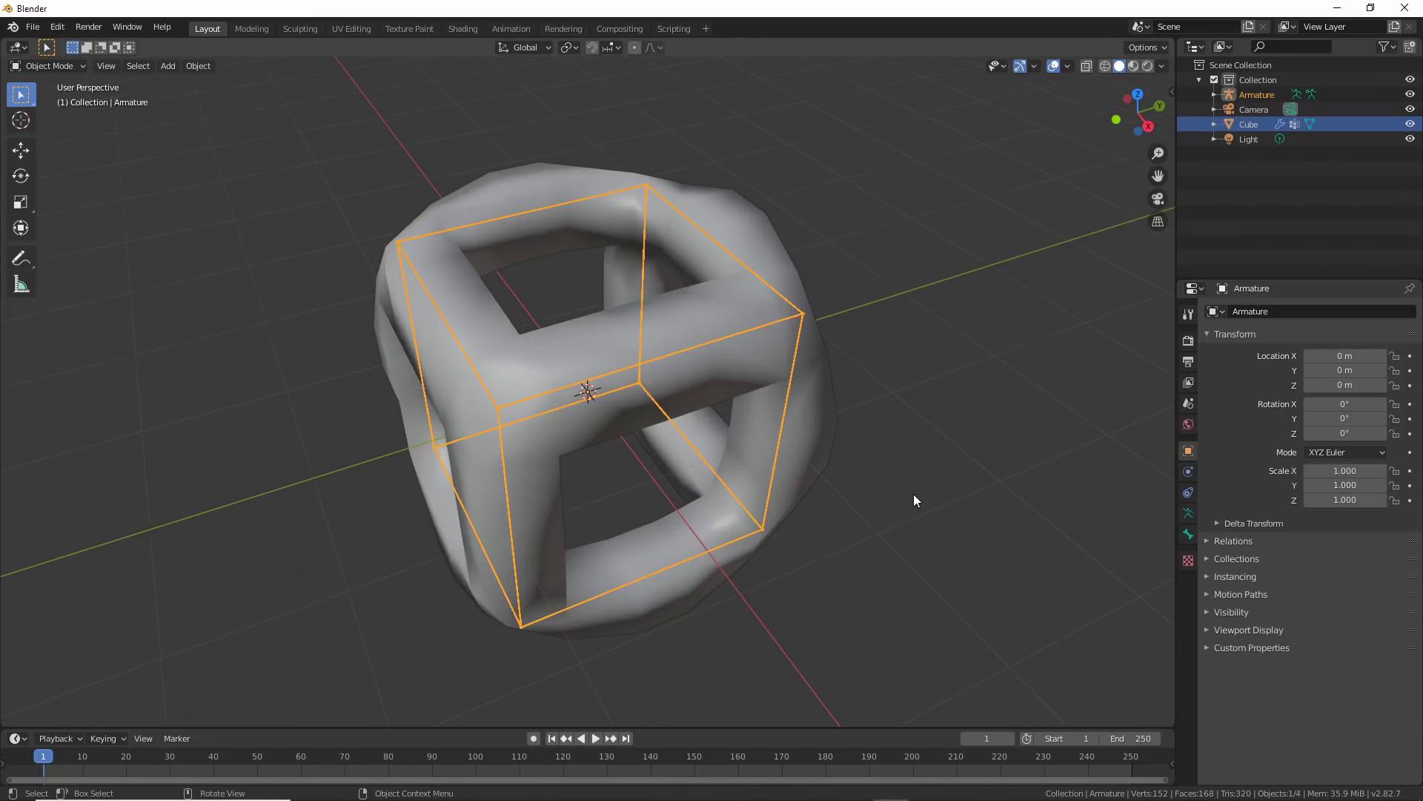
{"action": "left_click", "coordinate": [913, 494]}
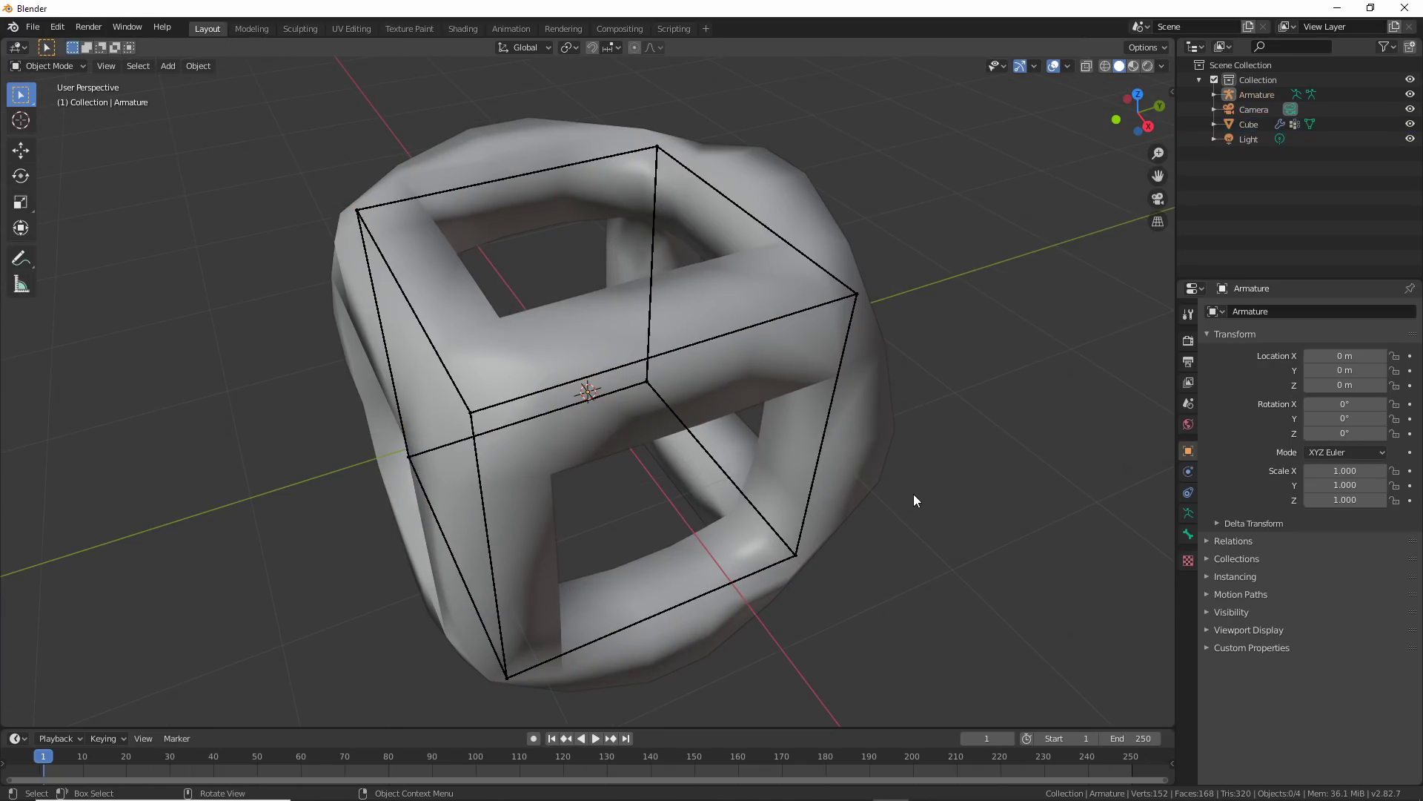
{"action": "scroll", "coordinate": [913, 494], "scroll_direction": "up", "scroll_amount": 8}
{"action": "scroll", "coordinate": [913, 494], "scroll_direction": "down", "scroll_amount": 5}
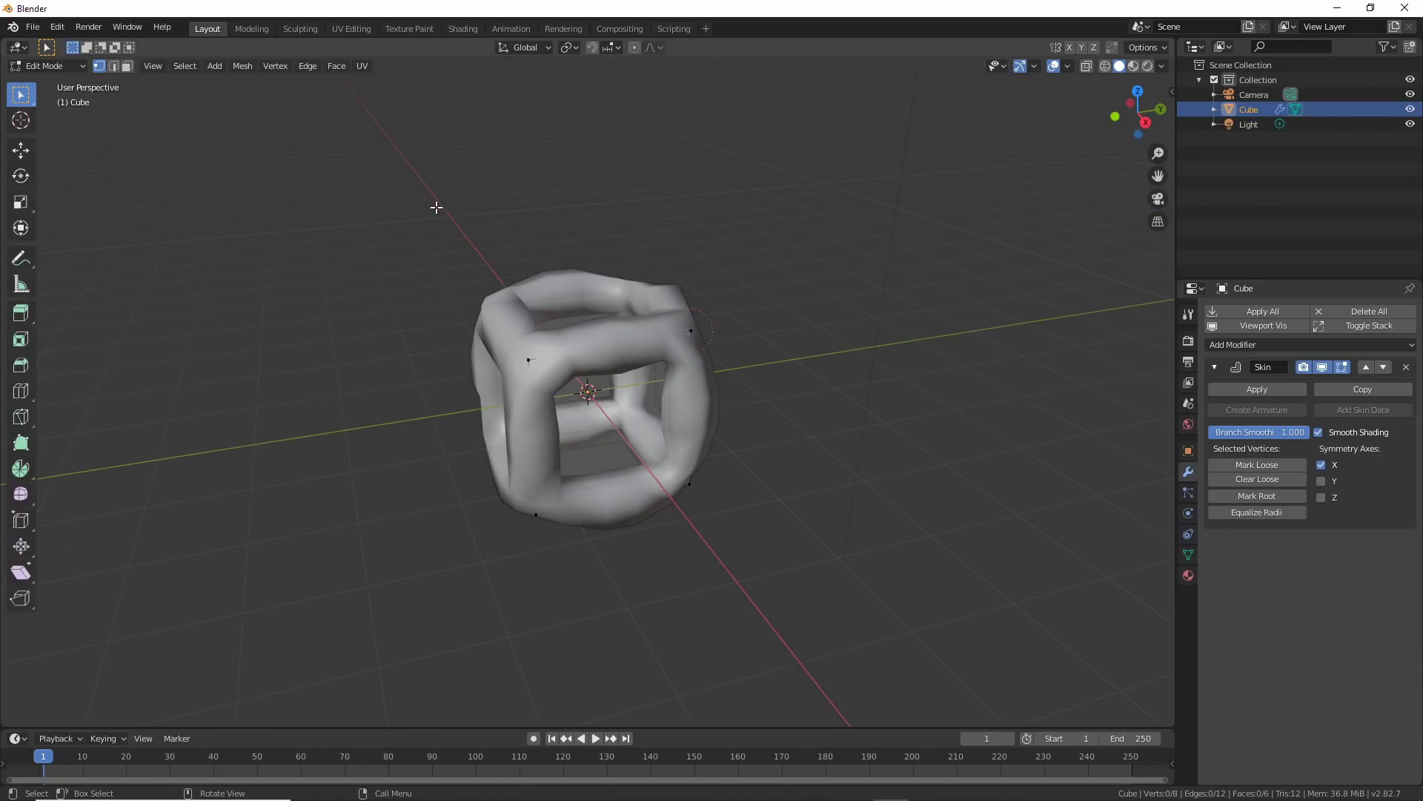
Box-select the skinned cube's vertices in Edit Mode and merge them into one
{"action": "left_click_drag", "start_coordinate": [433, 206], "coordinate": [805, 559]}
{"action": "left_click", "coordinate": [276, 66]}
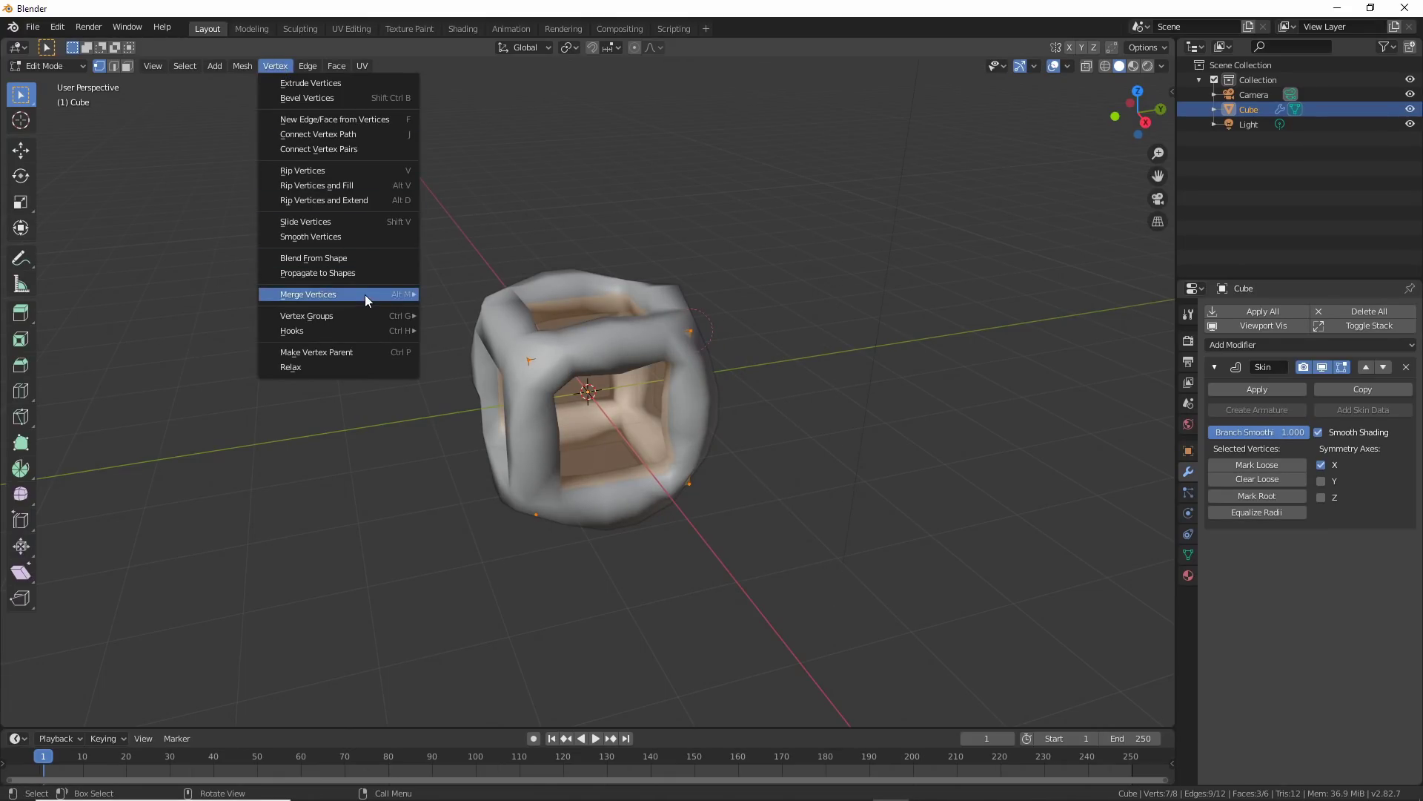
{"action": "mouse_move", "coordinate": [365, 296]}
{"action": "left_click", "coordinate": [454, 295]}
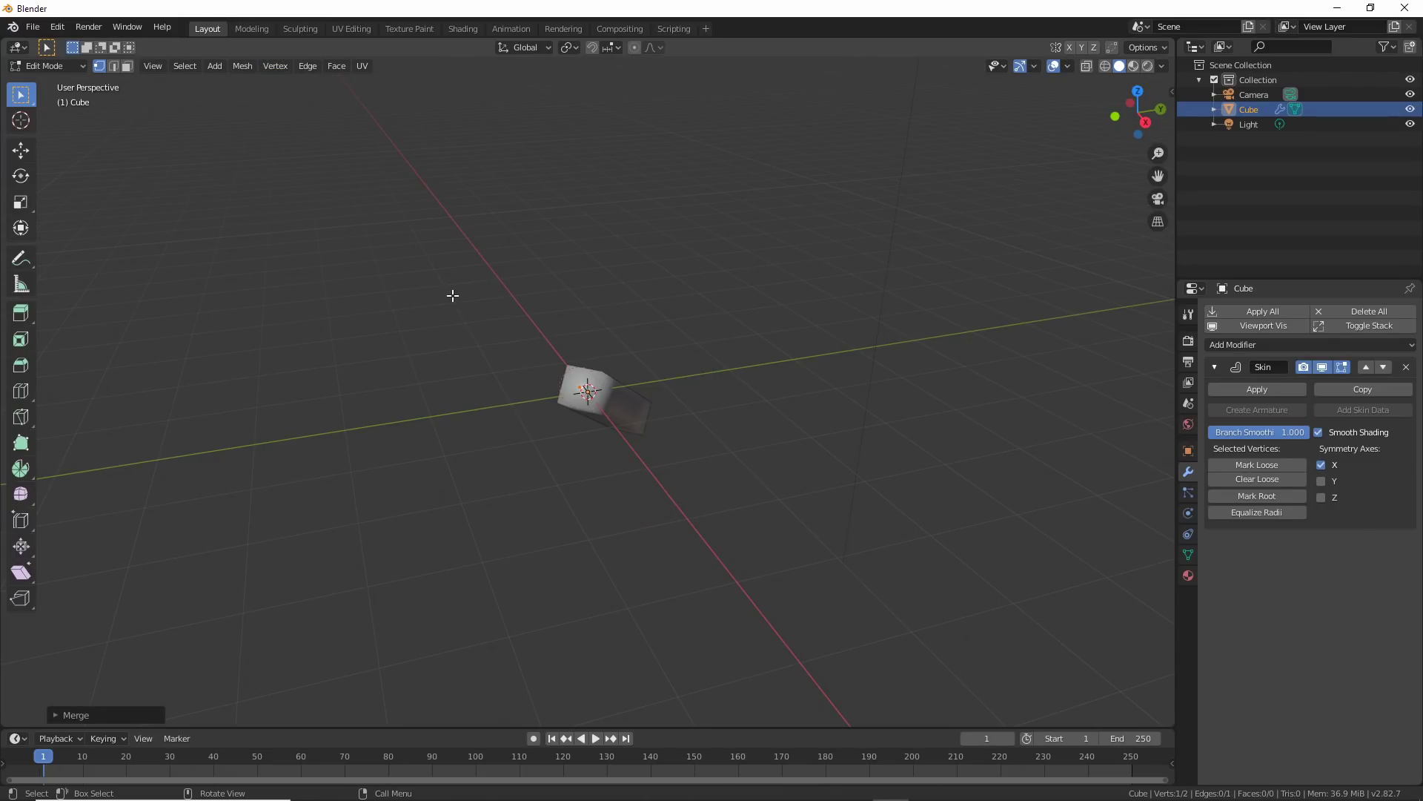
Reposition the end vertex of the skinned edge and extrude two more segments in a zigzag
{"action": "middle_click_drag", "start_coordinate": [609, 420], "coordinate": [770, 418]}
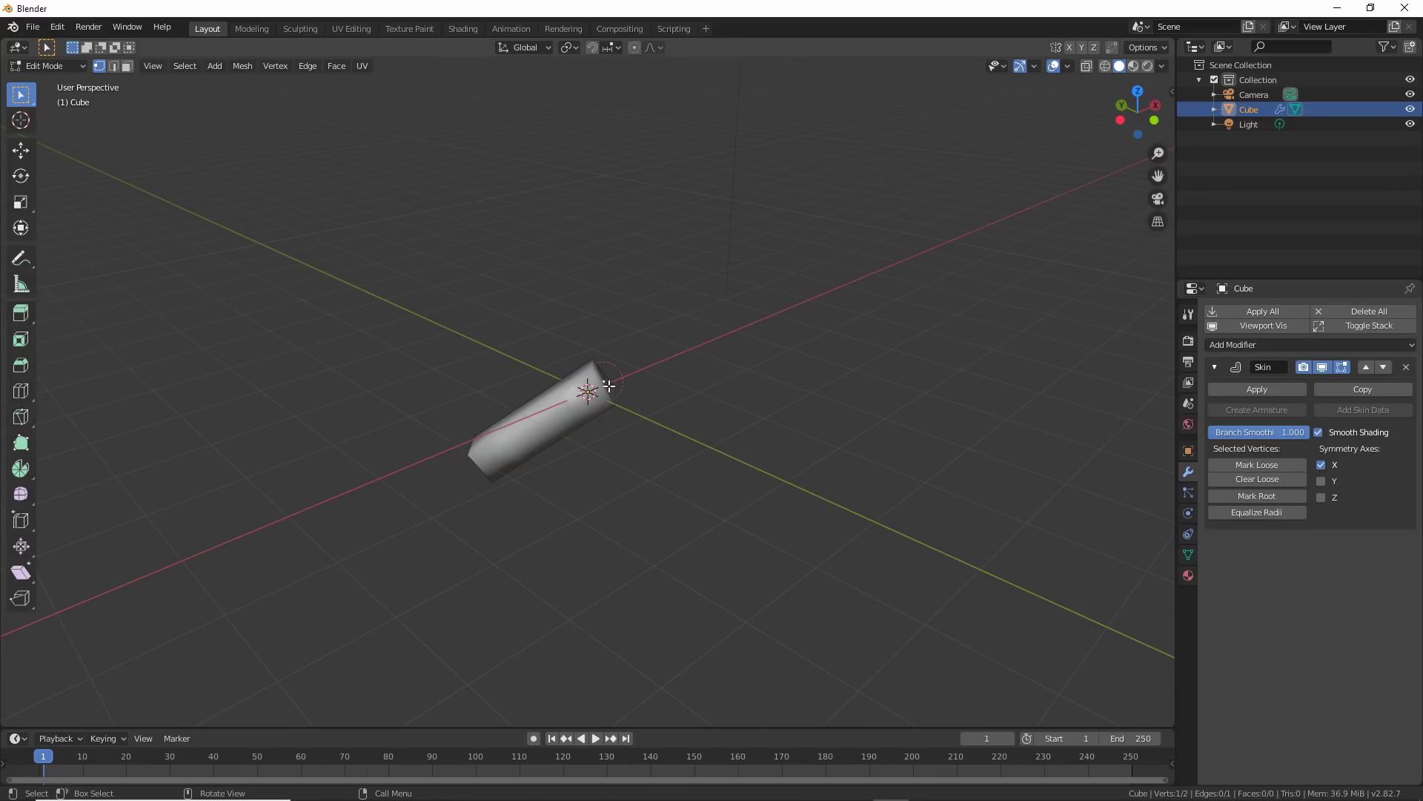
{"action": "key", "text": "g"}
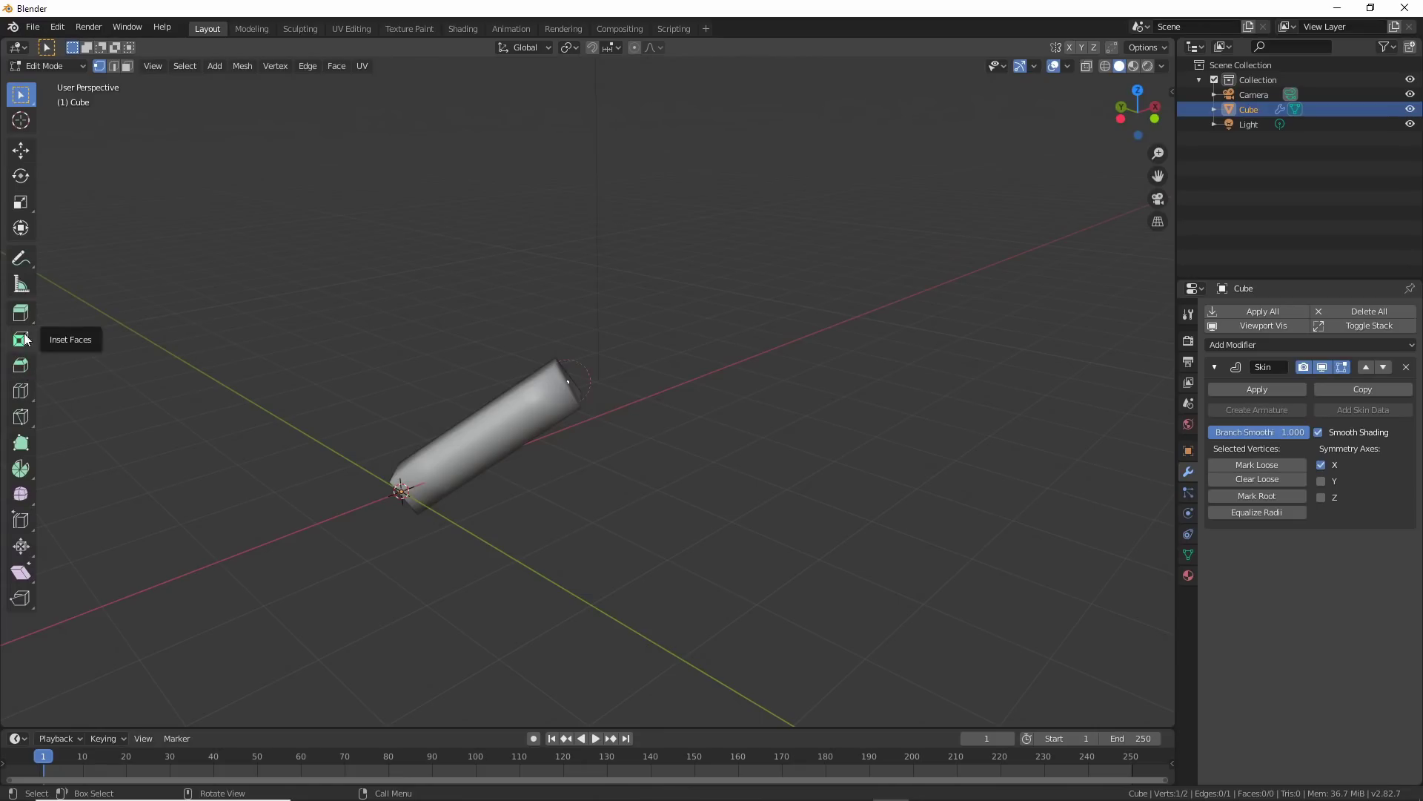
{"action": "left_click", "coordinate": [21, 314]}
{"action": "left_click_drag", "start_coordinate": [613, 349], "coordinate": [863, 323]}
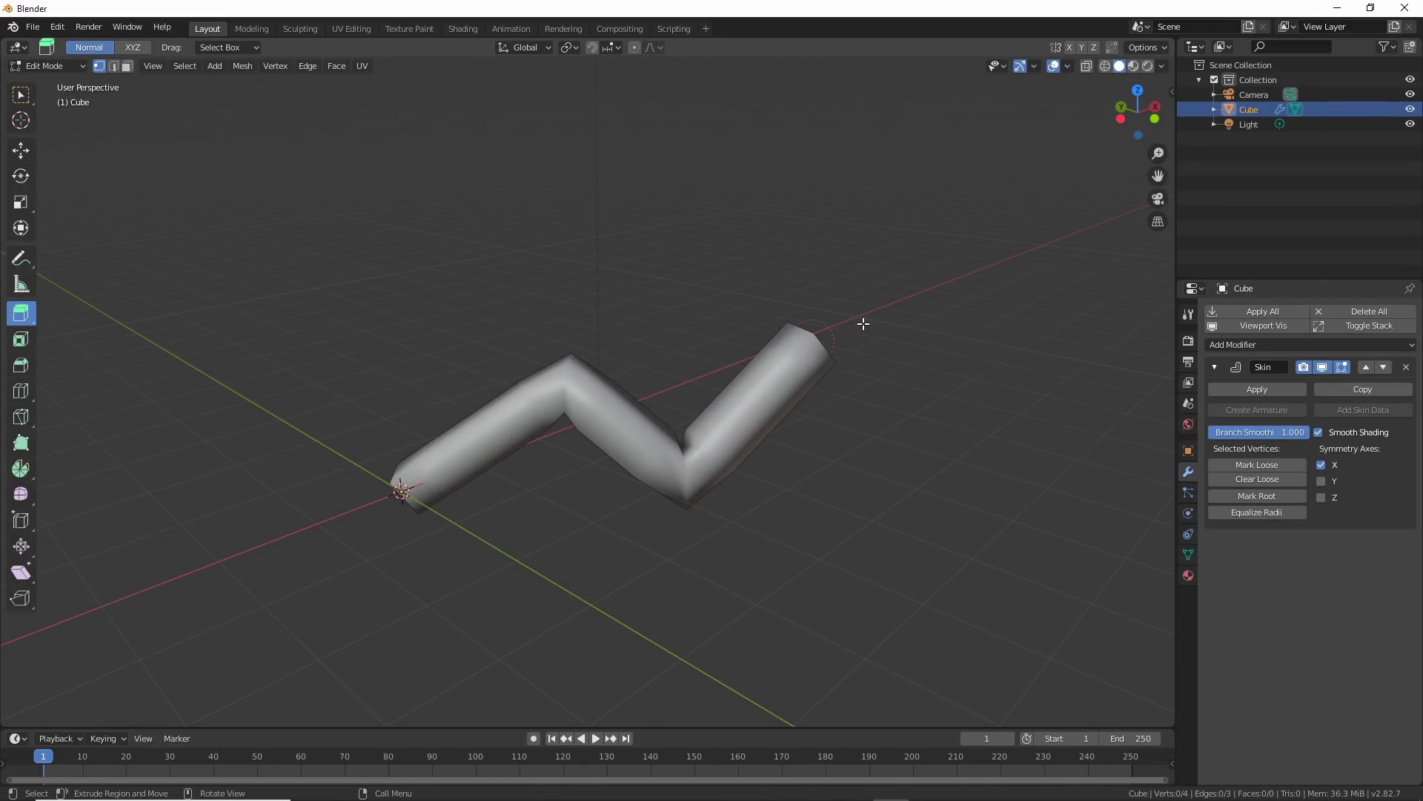
Adjust the tube's end vertex, extrude and position one more segment, and return to Object Mode
{"action": "left_click", "coordinate": [820, 337]}
{"action": "key", "text": "g"}
{"action": "left_click", "coordinate": [782, 368]}
{"action": "left_click_drag", "start_coordinate": [823, 346], "coordinate": [979, 309]}
{"action": "key", "text": "g"}
{"action": "left_click", "coordinate": [1033, 273]}
{"action": "middle_click_drag", "start_coordinate": [1032, 273], "coordinate": [1073, 282]}
{"action": "key", "text": "Tab"}
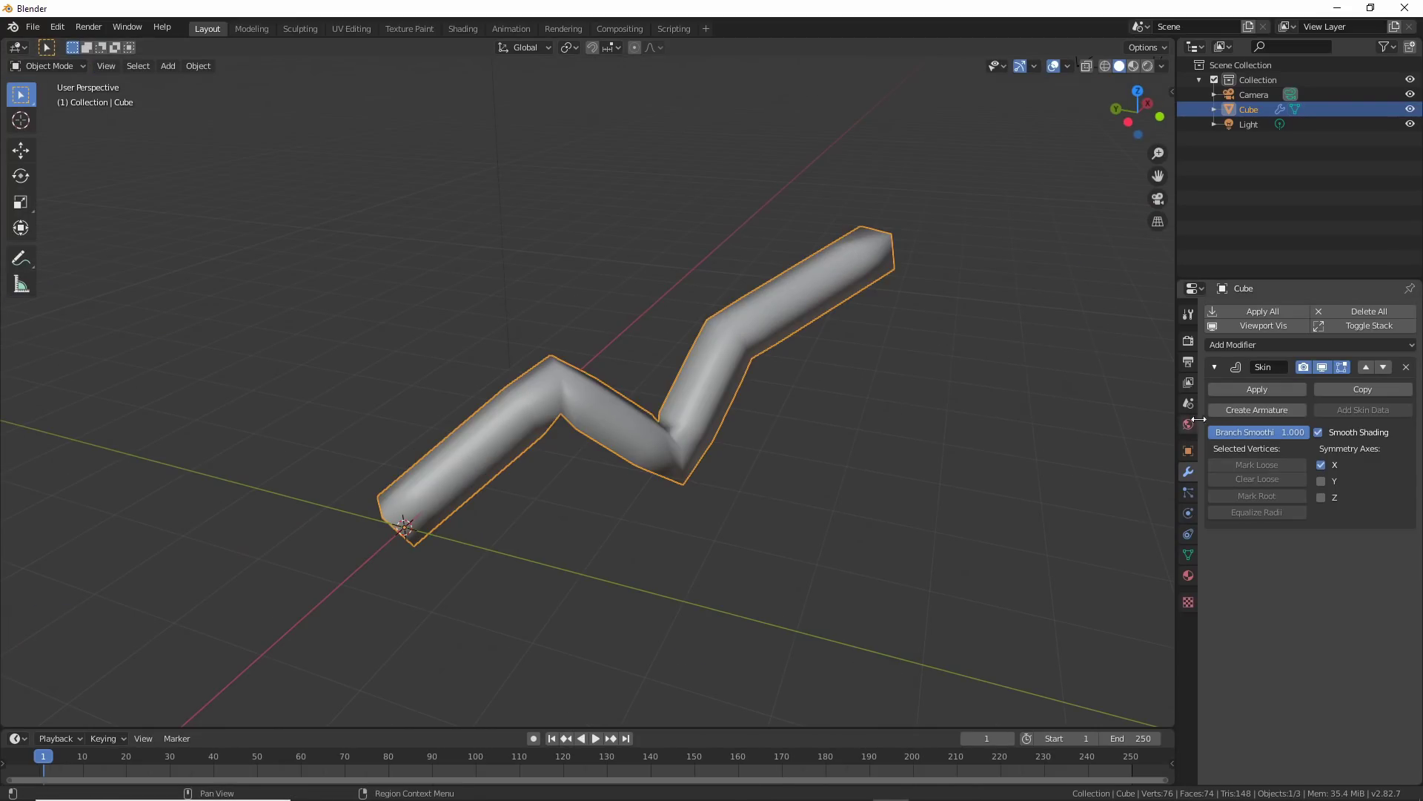
Create an armature from the zigzag tube's Skin modifier and rotate its second bone in Pose Mode
{"action": "left_click", "coordinate": [1260, 410]}
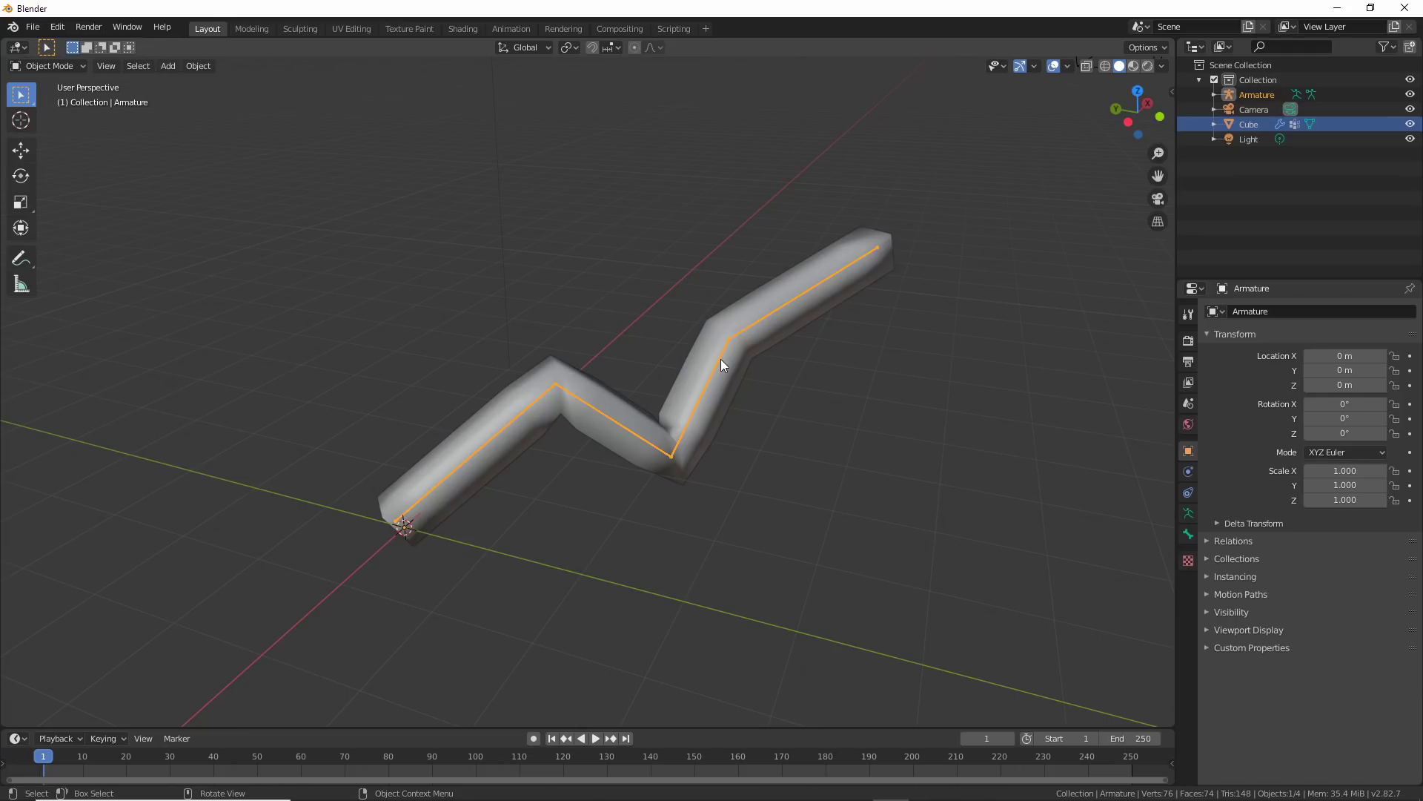
{"action": "key", "text": "ctrl+Tab"}
{"action": "left_click", "coordinate": [623, 412]}
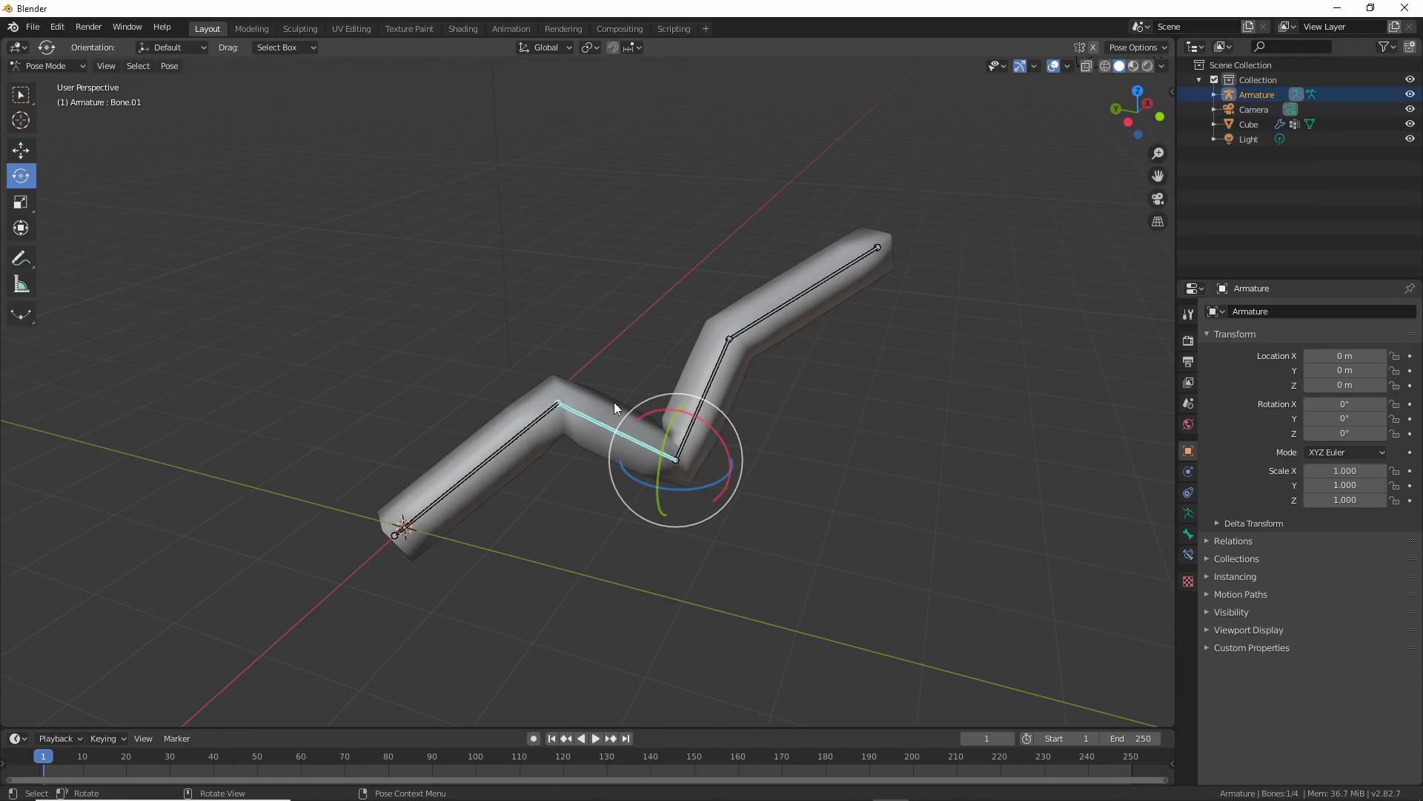
{"action": "left_click_drag", "start_coordinate": [639, 405], "coordinate": [664, 386]}
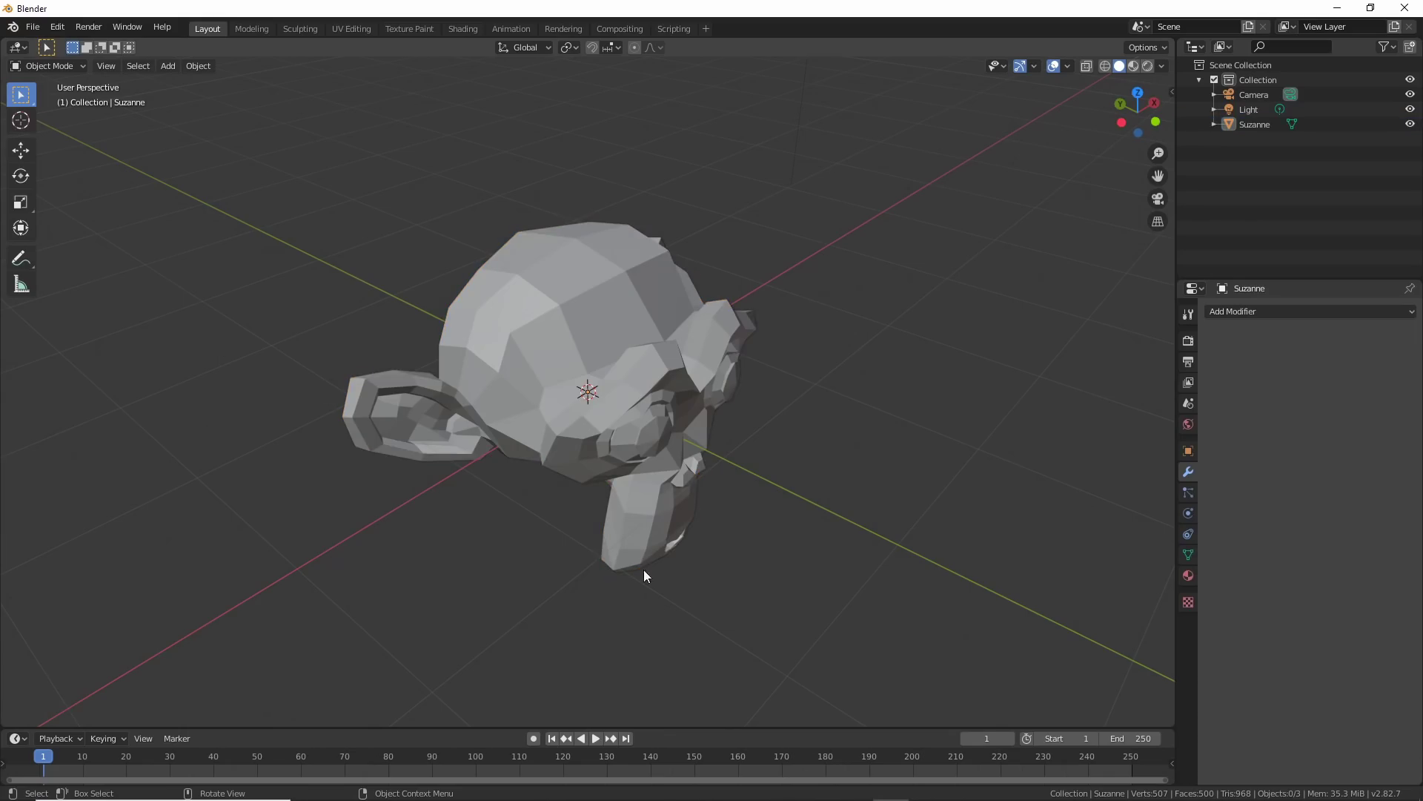
Box-select one half of the Suzanne mesh in Edit Mode, delete its faces and return to Object Mode
{"action": "middle_click_drag", "start_coordinate": [644, 569], "coordinate": [583, 671]}
{"action": "key", "text": "Tab"}
{"action": "key", "text": "b"}
{"action": "left_click_drag", "start_coordinate": [582, 671], "coordinate": [586, 691]}
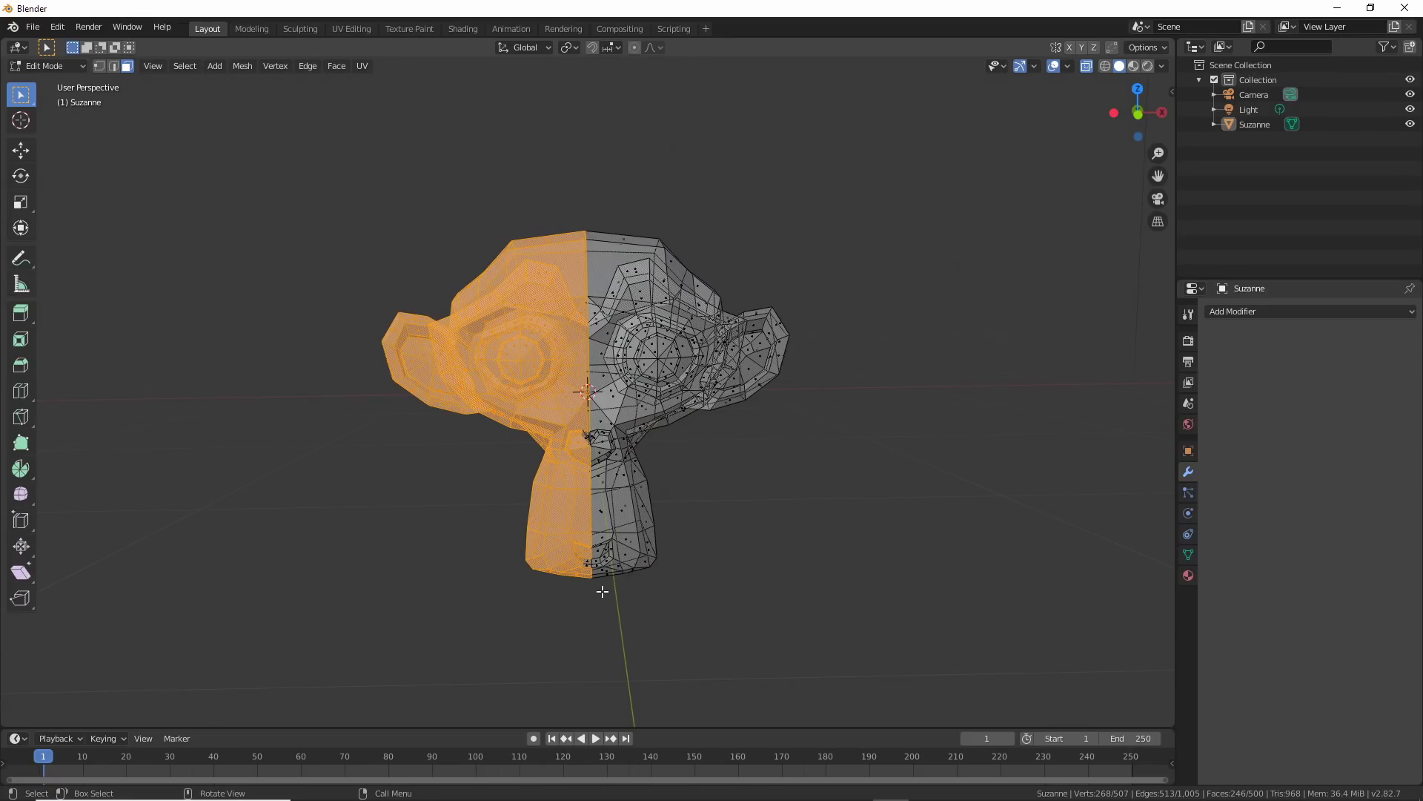
{"action": "key", "text": "x"}
{"action": "left_click", "coordinate": [594, 625]}
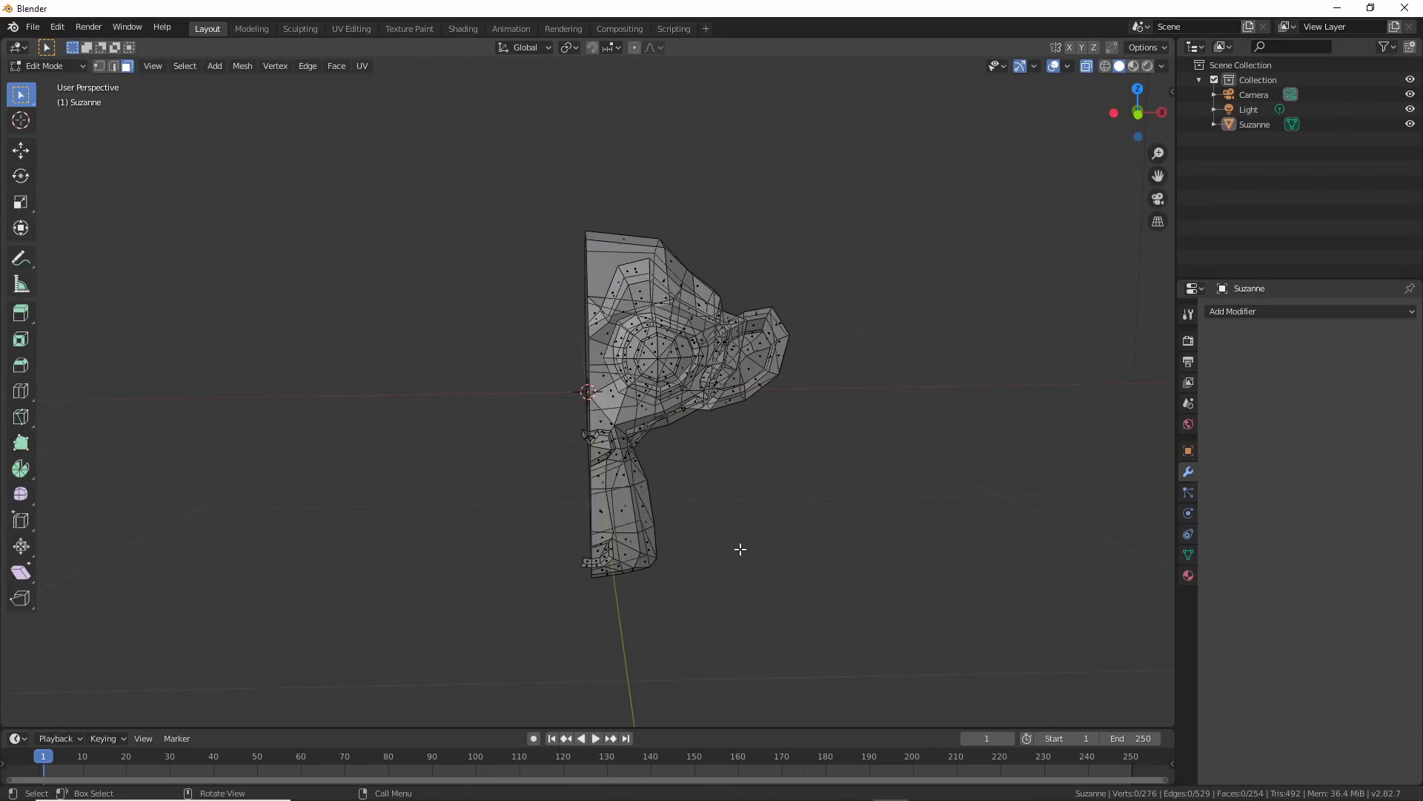
{"action": "middle_click_drag", "start_coordinate": [740, 546], "coordinate": [813, 470]}
{"action": "key", "text": "Tab"}
Add a Solidify modifier to the halved Suzanne and set its thickness to 0.06 m
{"action": "left_click", "coordinate": [1235, 311]}
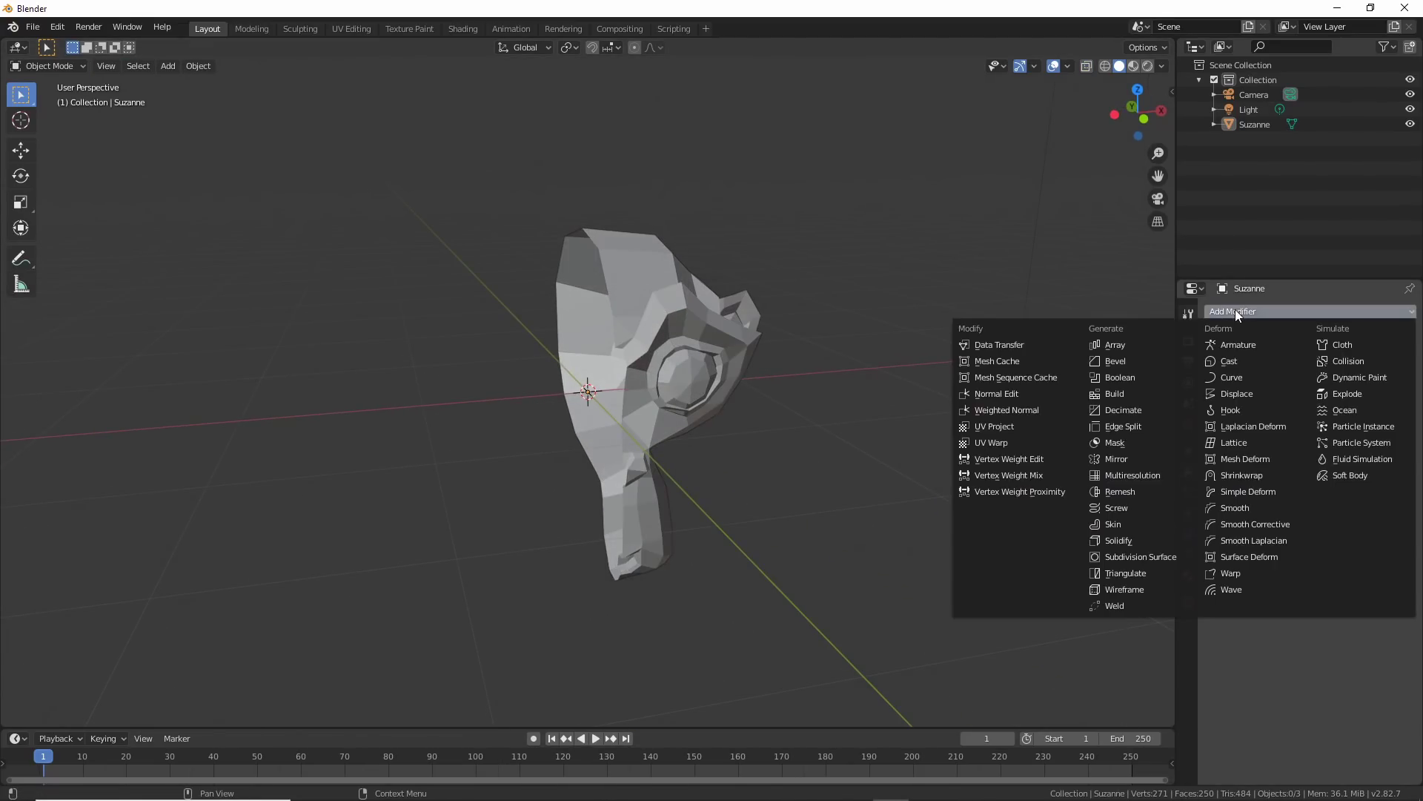
{"action": "left_click", "coordinate": [1122, 541]}
{"action": "middle_click_drag", "start_coordinate": [1123, 543], "coordinate": [875, 567]}
{"action": "scroll", "coordinate": [871, 567], "scroll_direction": "up", "scroll_amount": 2}
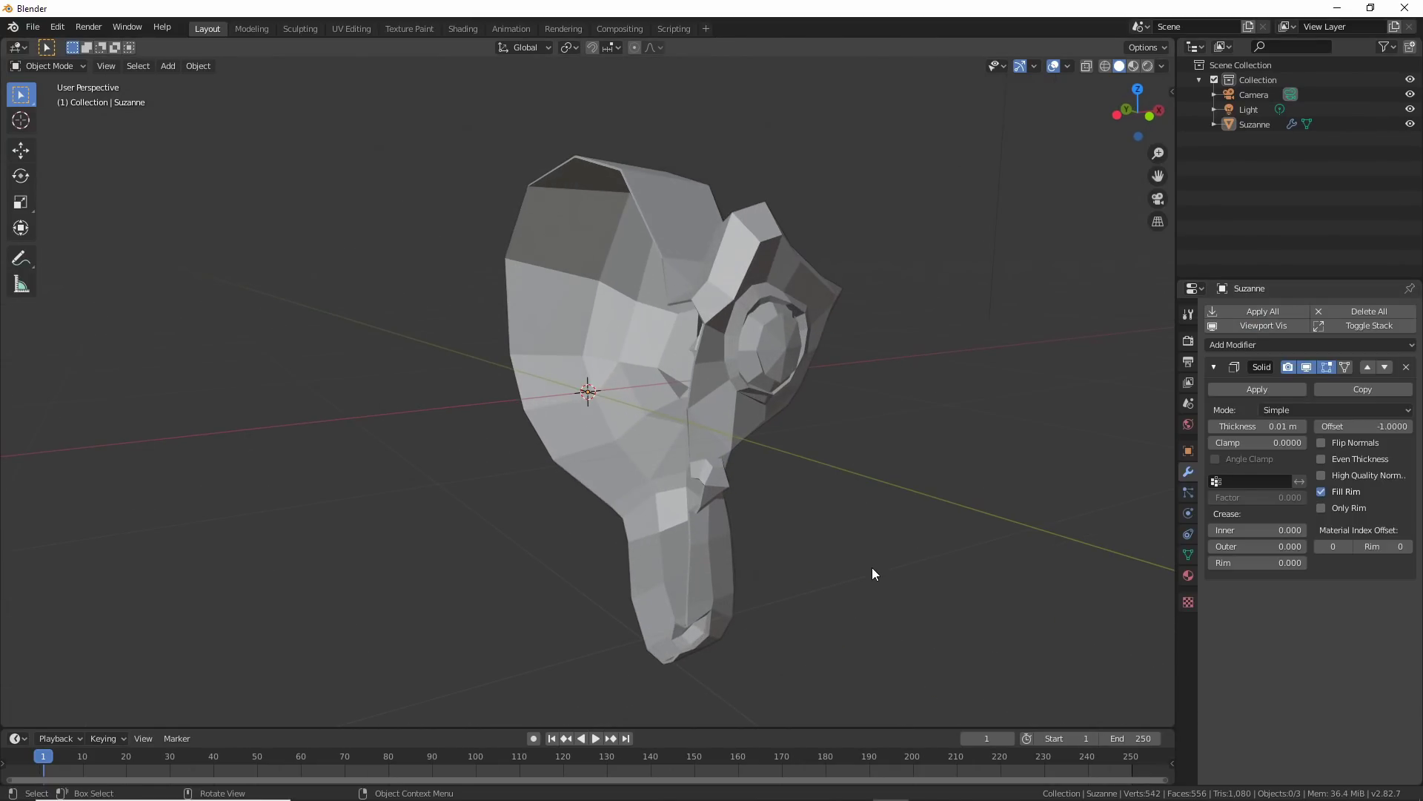
{"action": "left_click_drag", "start_coordinate": [1279, 428], "coordinate": [1327, 427]}
{"action": "left_click_drag", "start_coordinate": [1327, 428], "coordinate": [1253, 443]}
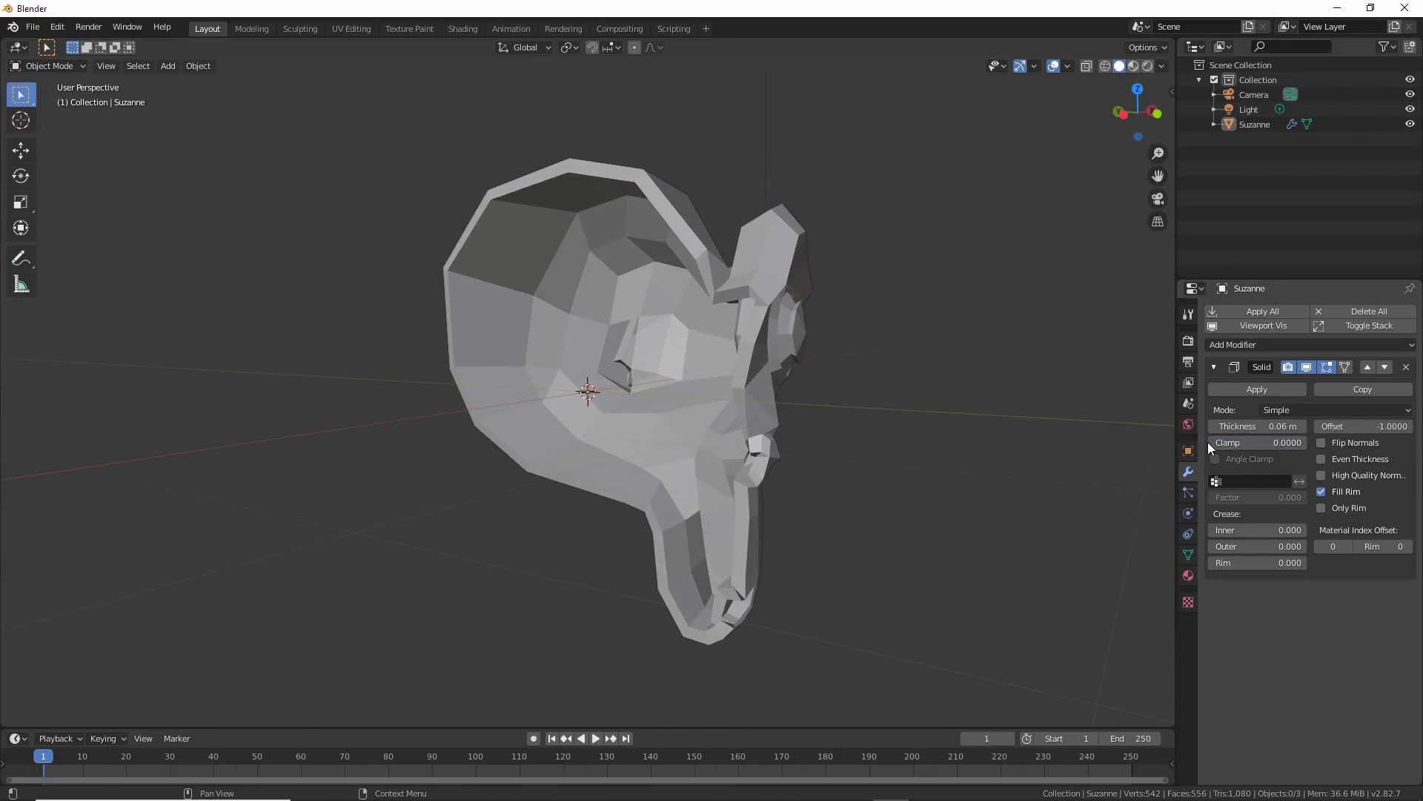
Box-select the back-of-head vertices in Edit Mode with X-ray on, assign them to a new vertex group and return to Object Mode
{"action": "middle_click_drag", "start_coordinate": [693, 416], "coordinate": [1057, 498]}
{"action": "left_click_drag", "start_coordinate": [409, 161], "coordinate": [570, 495]}
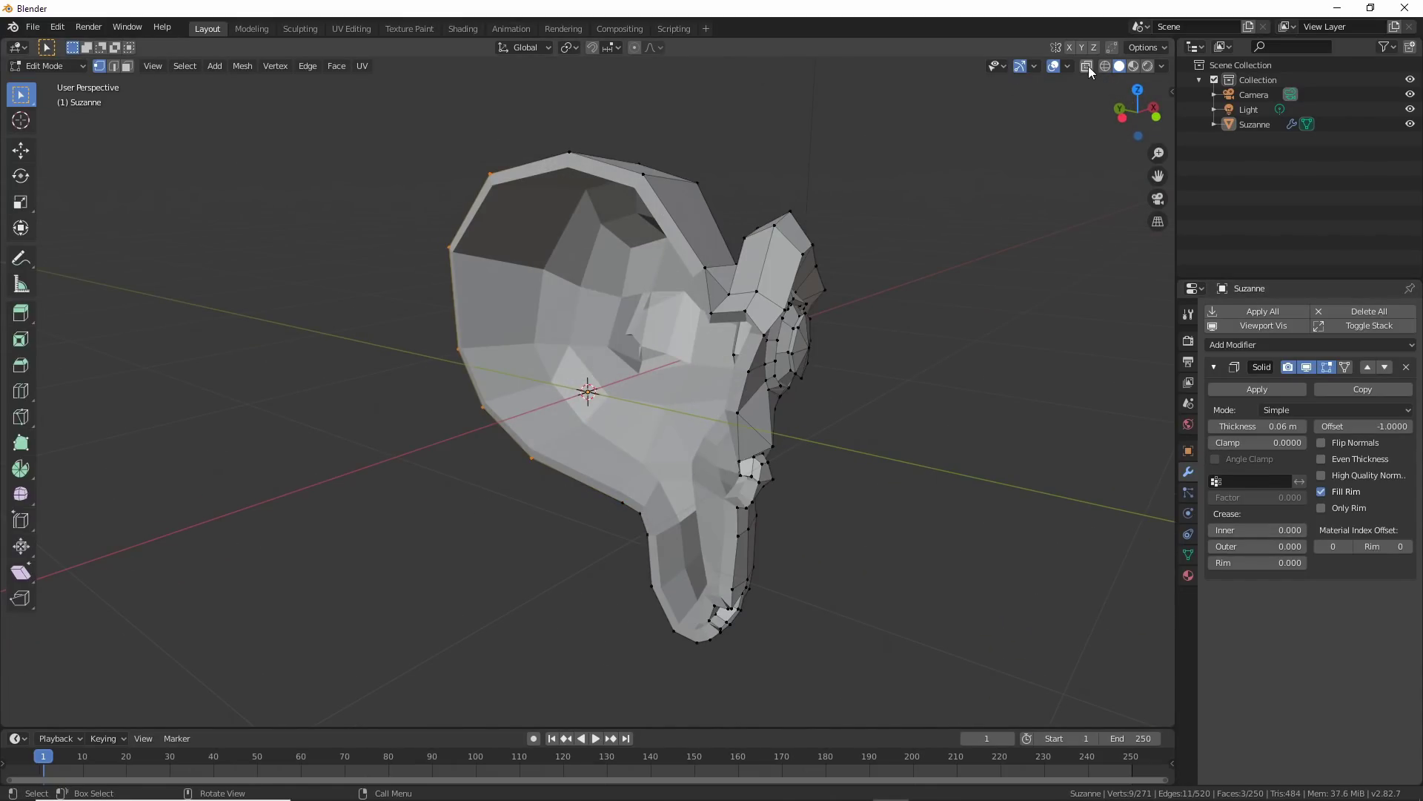
{"action": "left_click", "coordinate": [1088, 66]}
{"action": "mouse_move", "coordinate": [885, 356]}
{"action": "middle_mouse_down"}
{"action": "mouse_move", "coordinate": [1064, 344]}
{"action": "mouse_move", "coordinate": [890, 364]}
{"action": "middle_mouse_up"}
{"action": "key", "text": "ctrl+g"}
{"action": "left_click", "coordinate": [890, 363]}
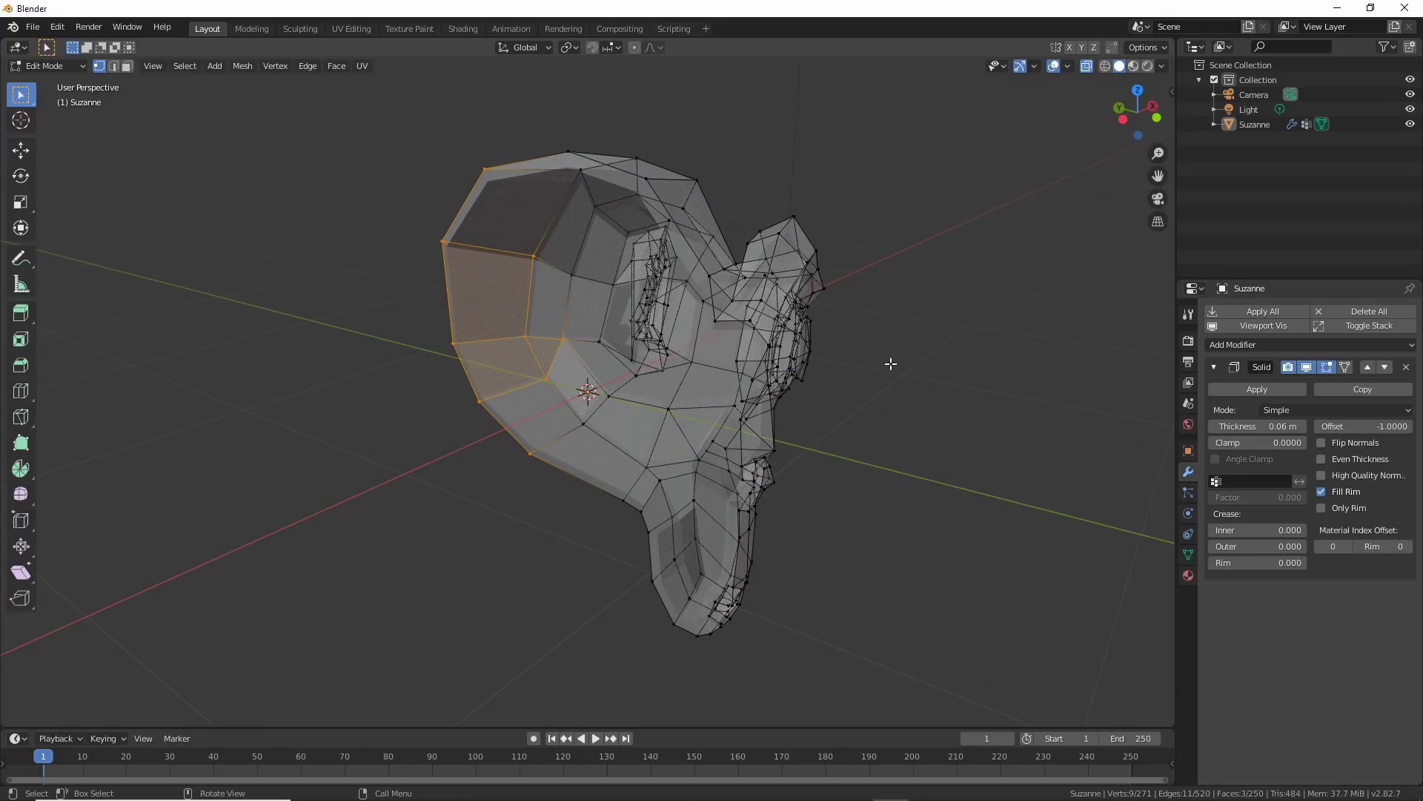
{"action": "key", "text": "Tab"}
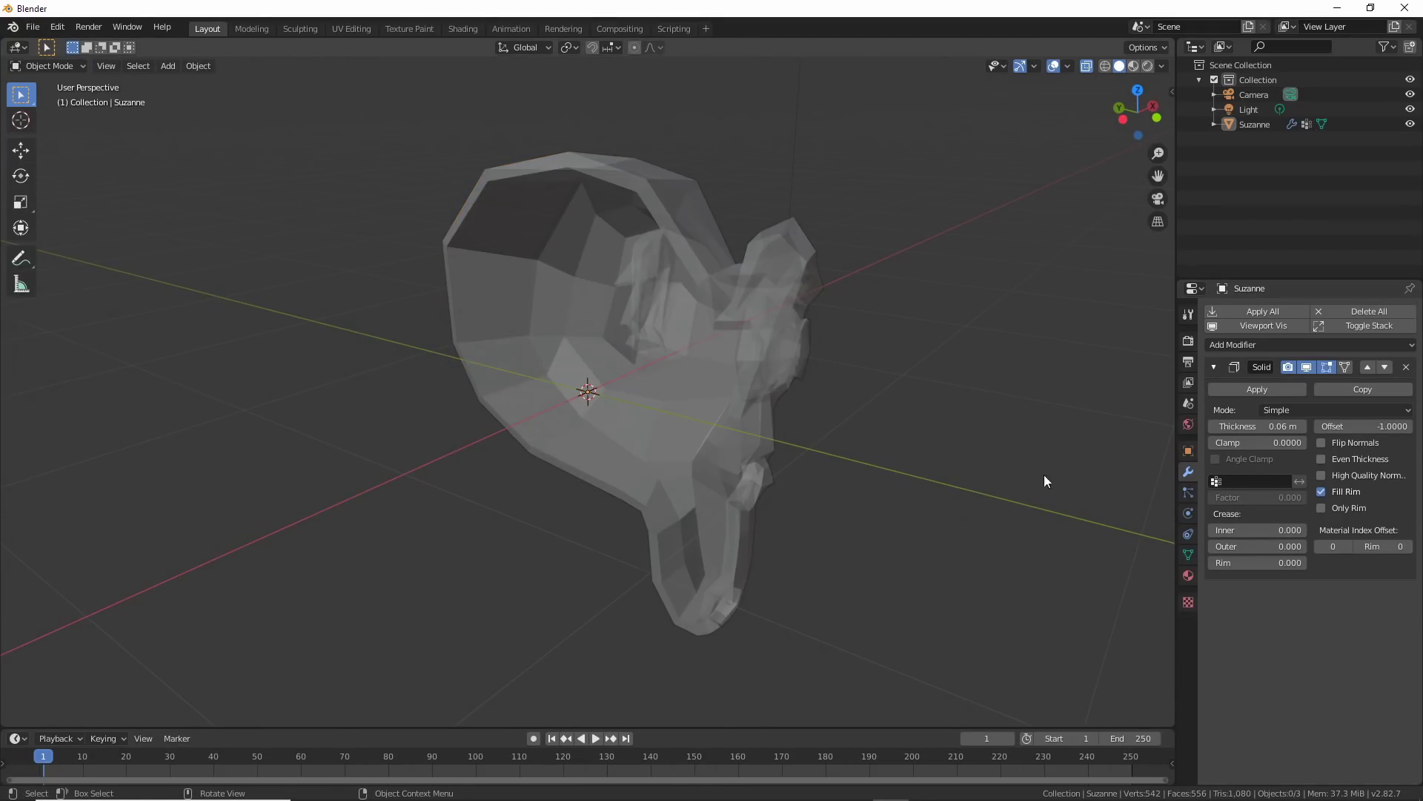
Limit the Solidify modifier to the vertex group "Group" and inspect the shell from behind
{"action": "left_click", "coordinate": [1216, 482]}
{"action": "left_click", "coordinate": [1216, 501]}
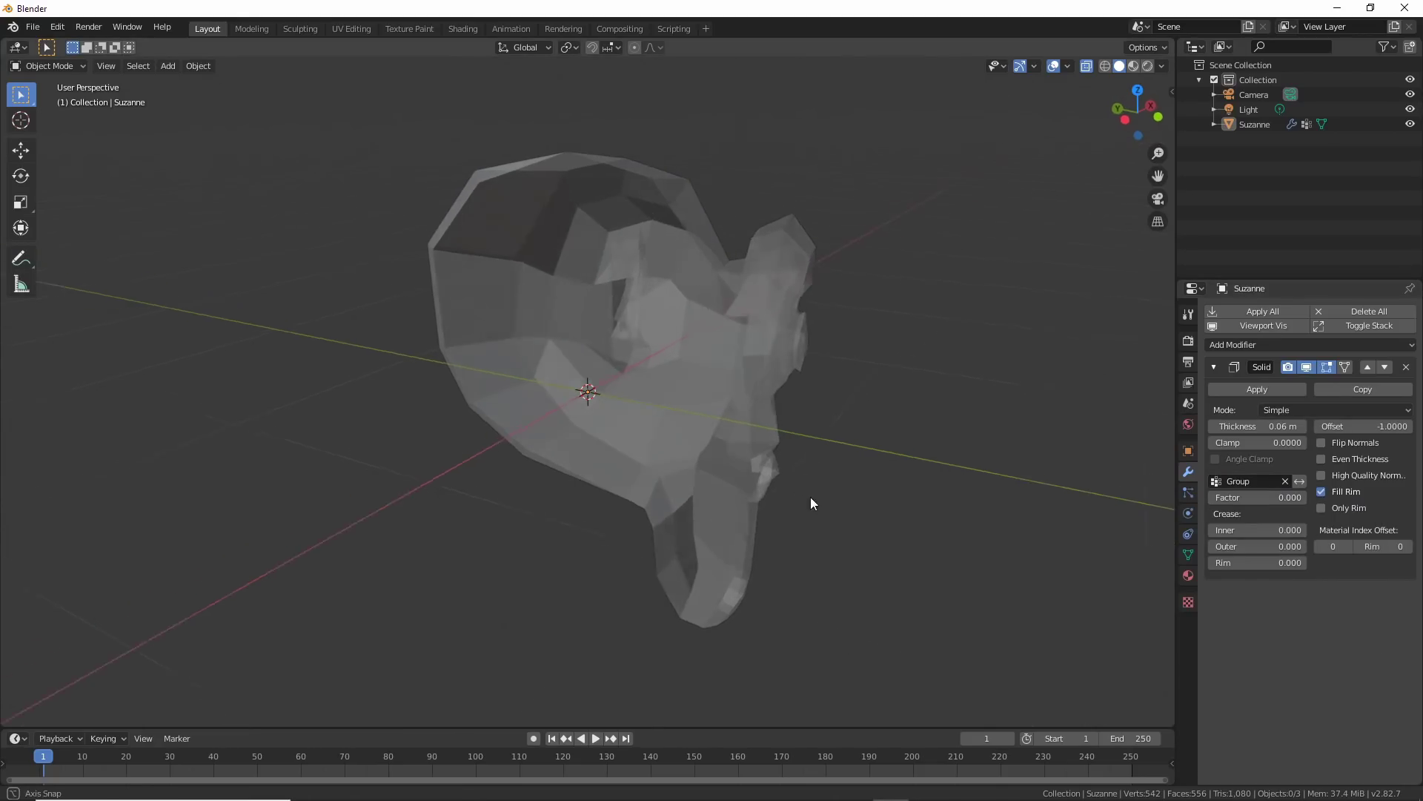
{"action": "middle_click_drag", "start_coordinate": [816, 502], "coordinate": [908, 443]}
{"action": "middle_click_drag", "start_coordinate": [1038, 141], "coordinate": [1008, 380]}
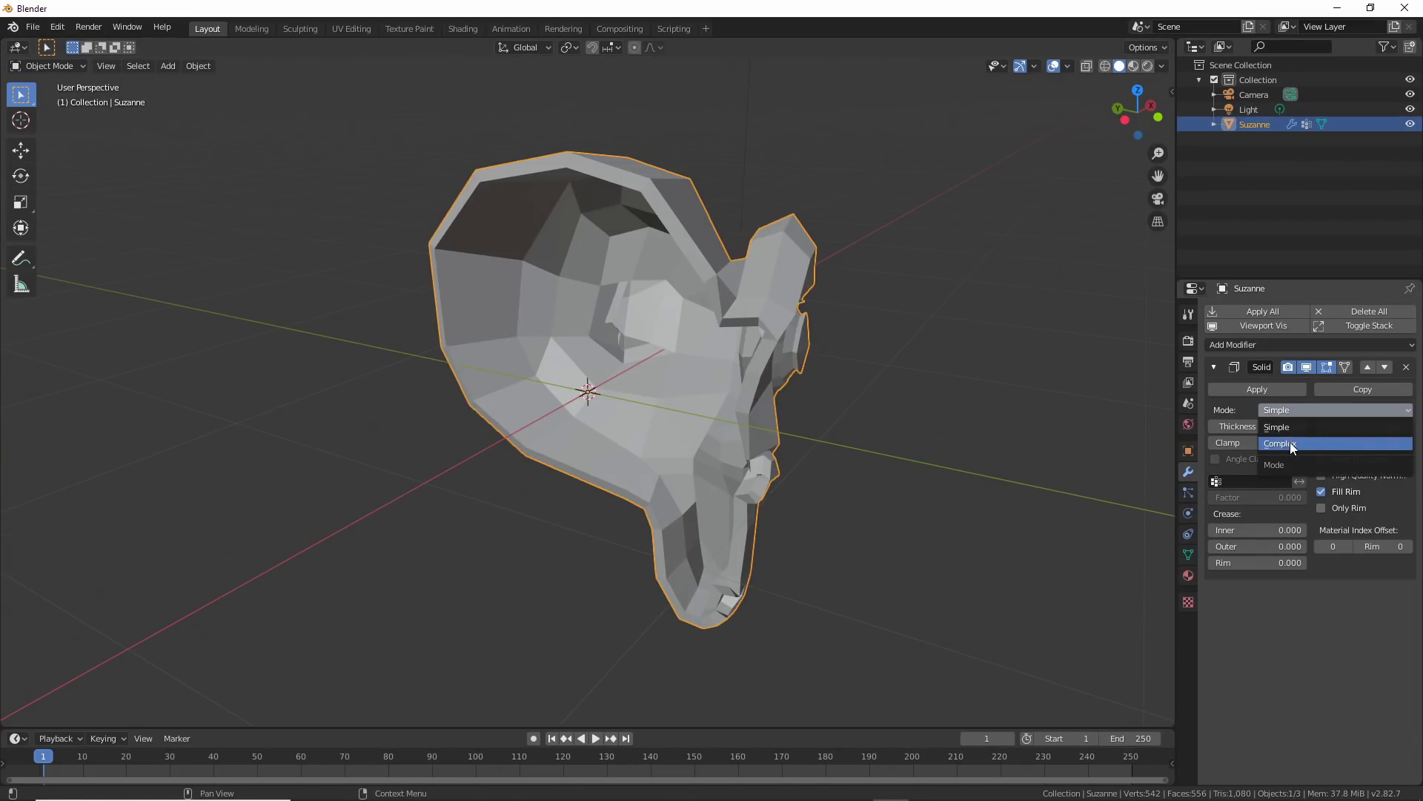
Switch the Solidify modifier to Complex mode with Even thickness
{"action": "left_click", "coordinate": [1290, 441]}
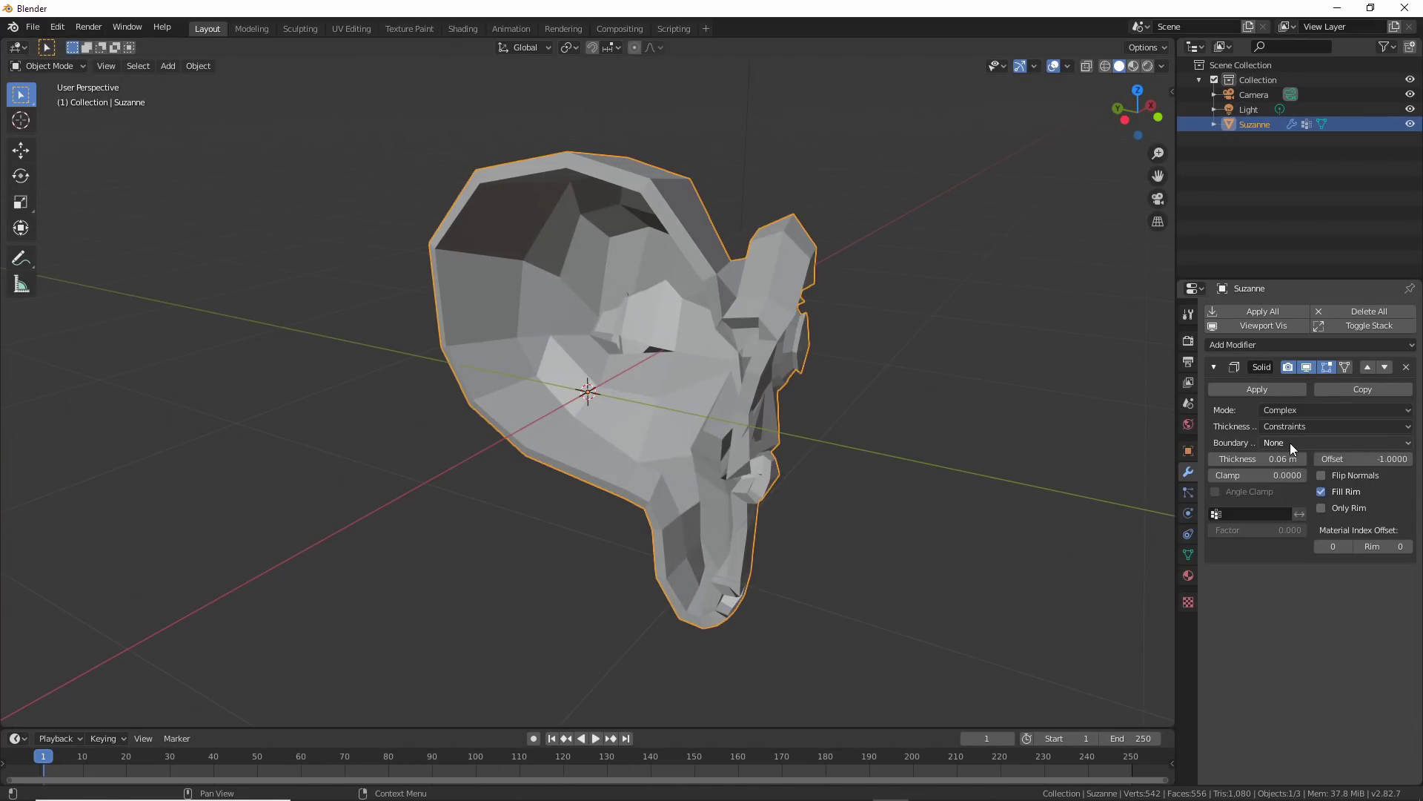
{"action": "left_click", "coordinate": [1296, 425]}
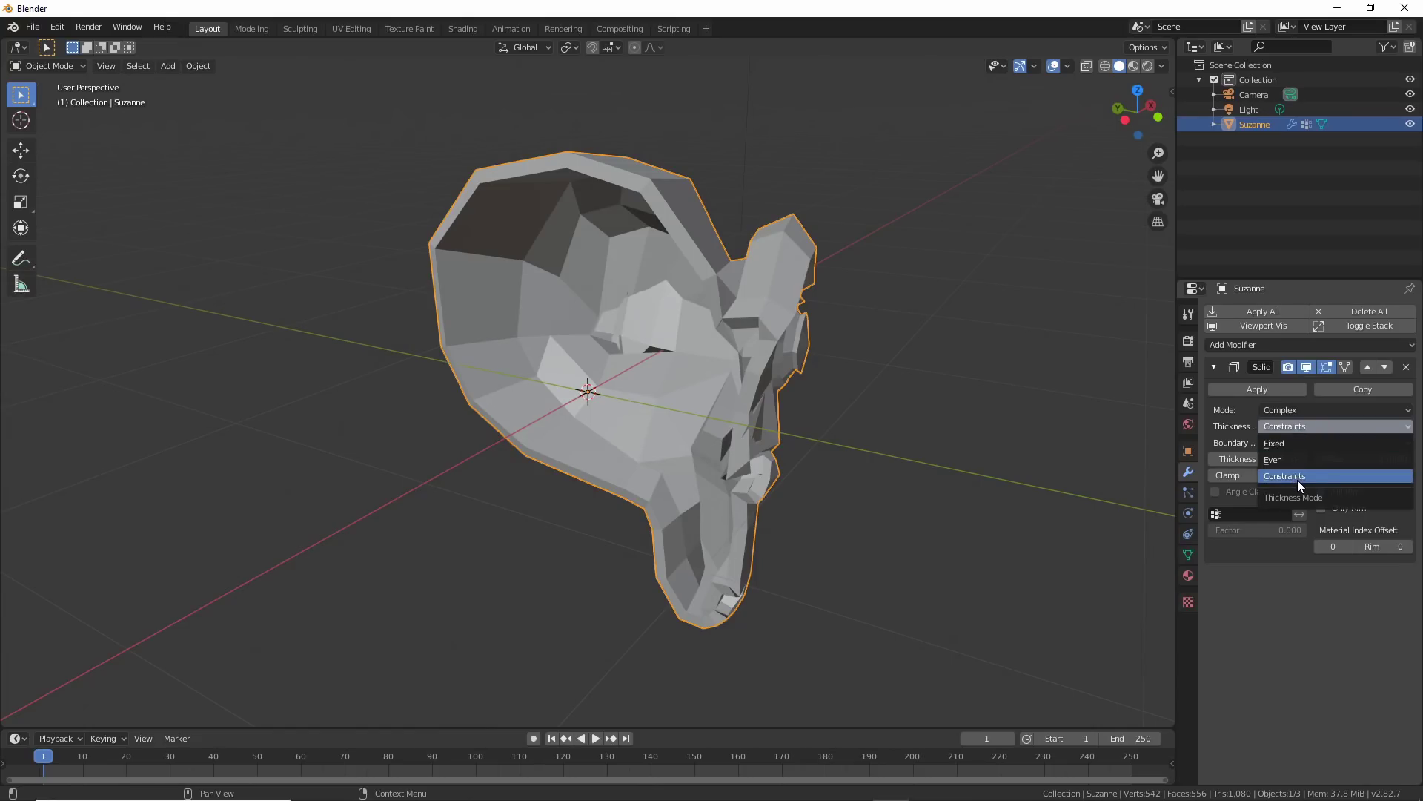
{"action": "left_click", "coordinate": [1298, 459]}
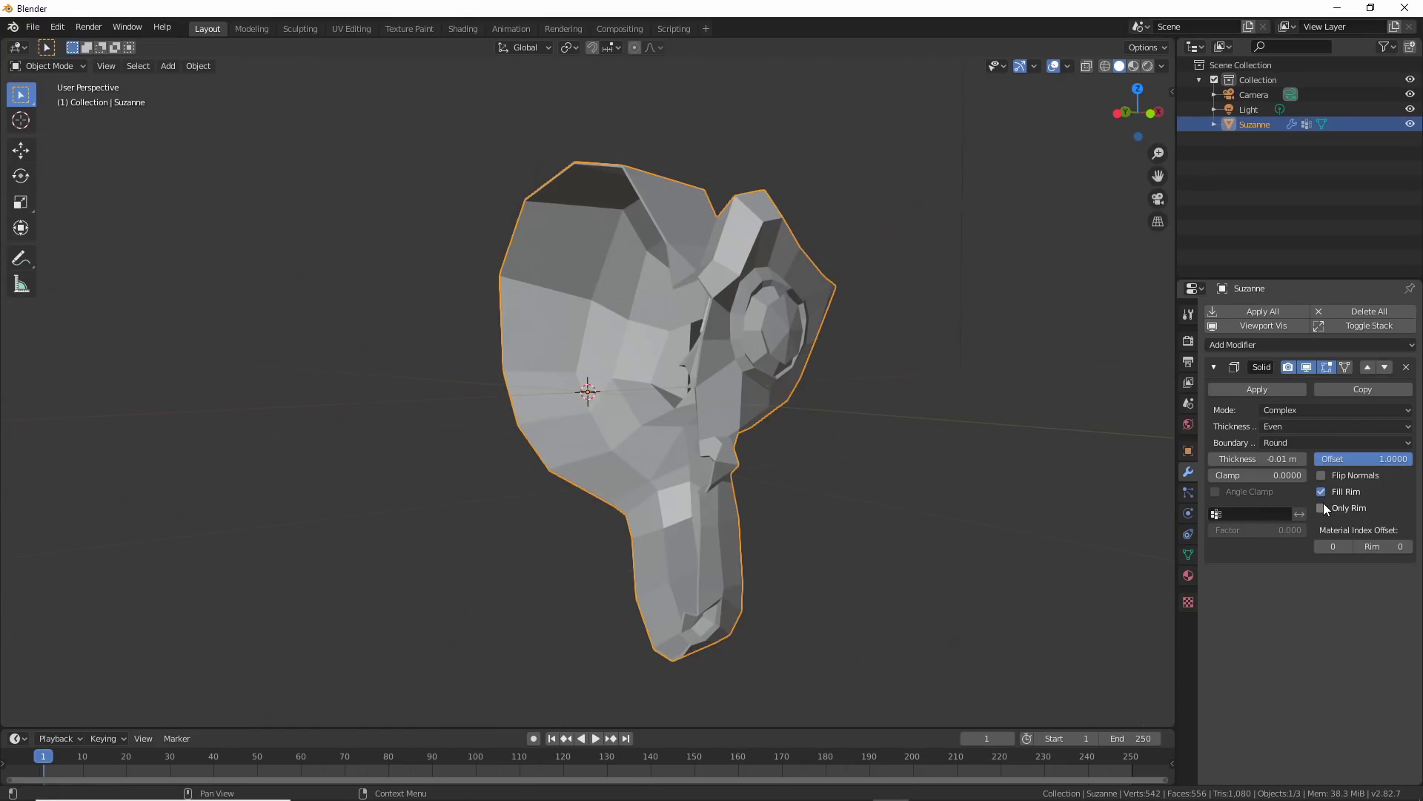
Enable Only Rim on the Solidify modifier, check the rim outline and set the thickness to 0.04 m
{"action": "left_click", "coordinate": [1322, 508]}
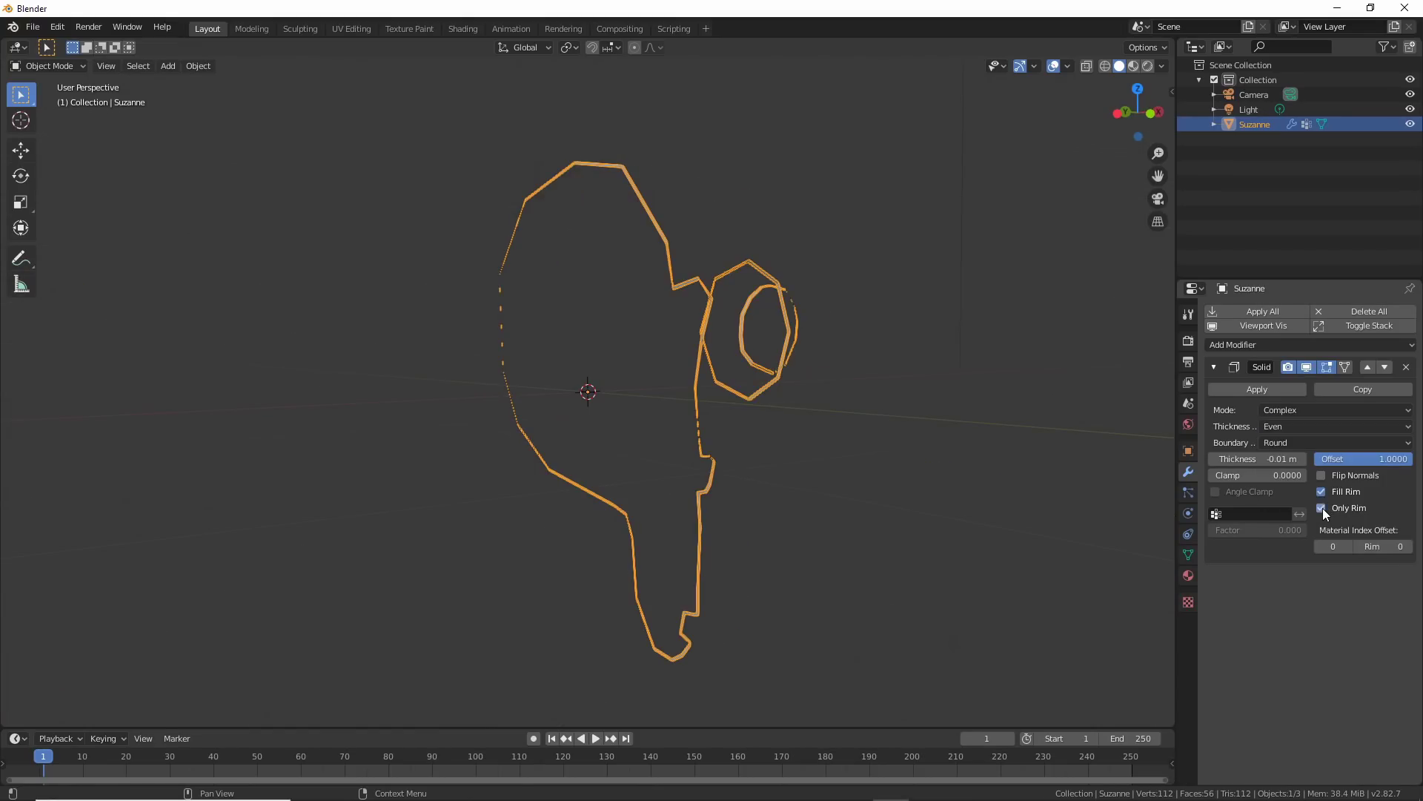
{"action": "middle_click_drag", "start_coordinate": [1075, 530], "coordinate": [954, 535]}
{"action": "scroll", "coordinate": [973, 547], "scroll_direction": "up", "scroll_amount": 2}
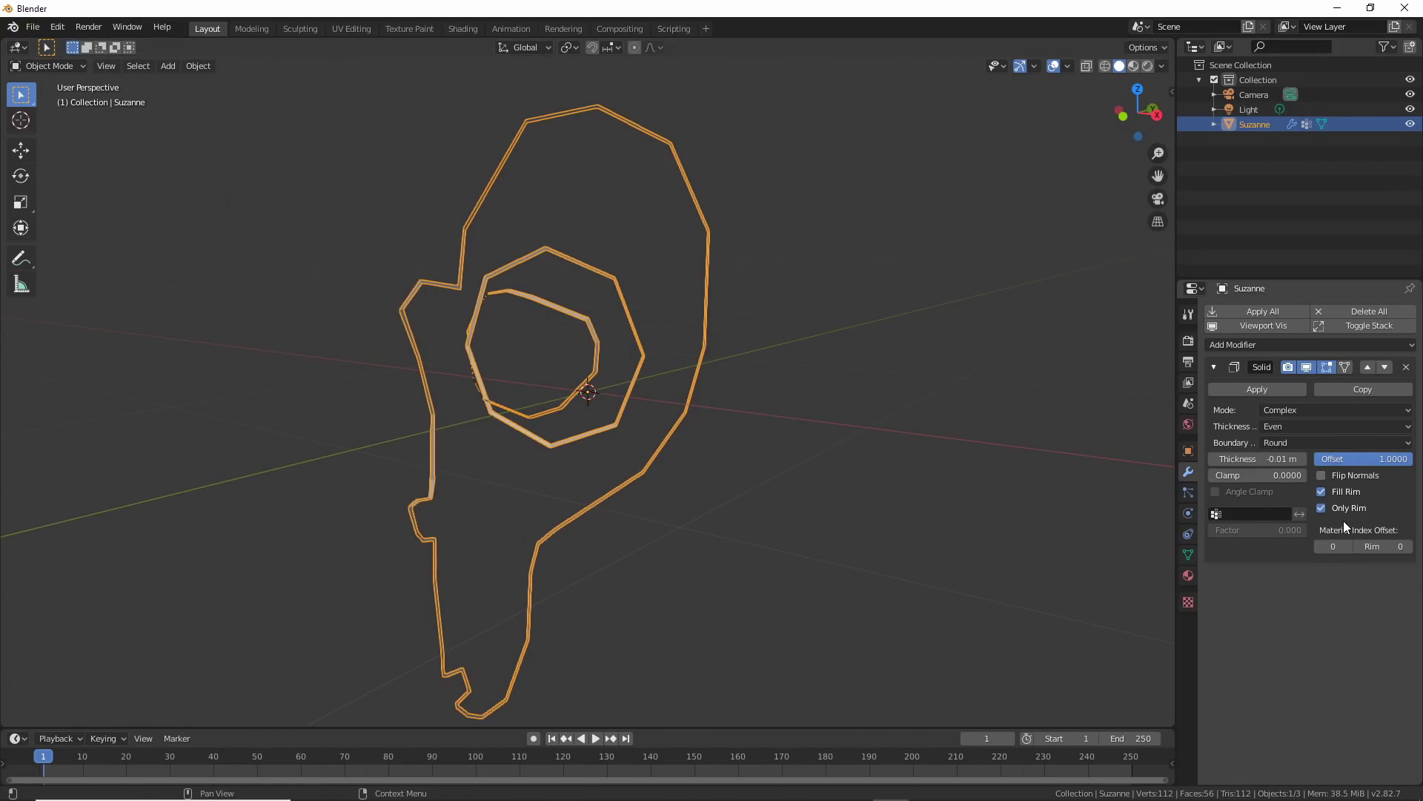
{"action": "left_click_drag", "start_coordinate": [1280, 459], "coordinate": [1316, 459]}
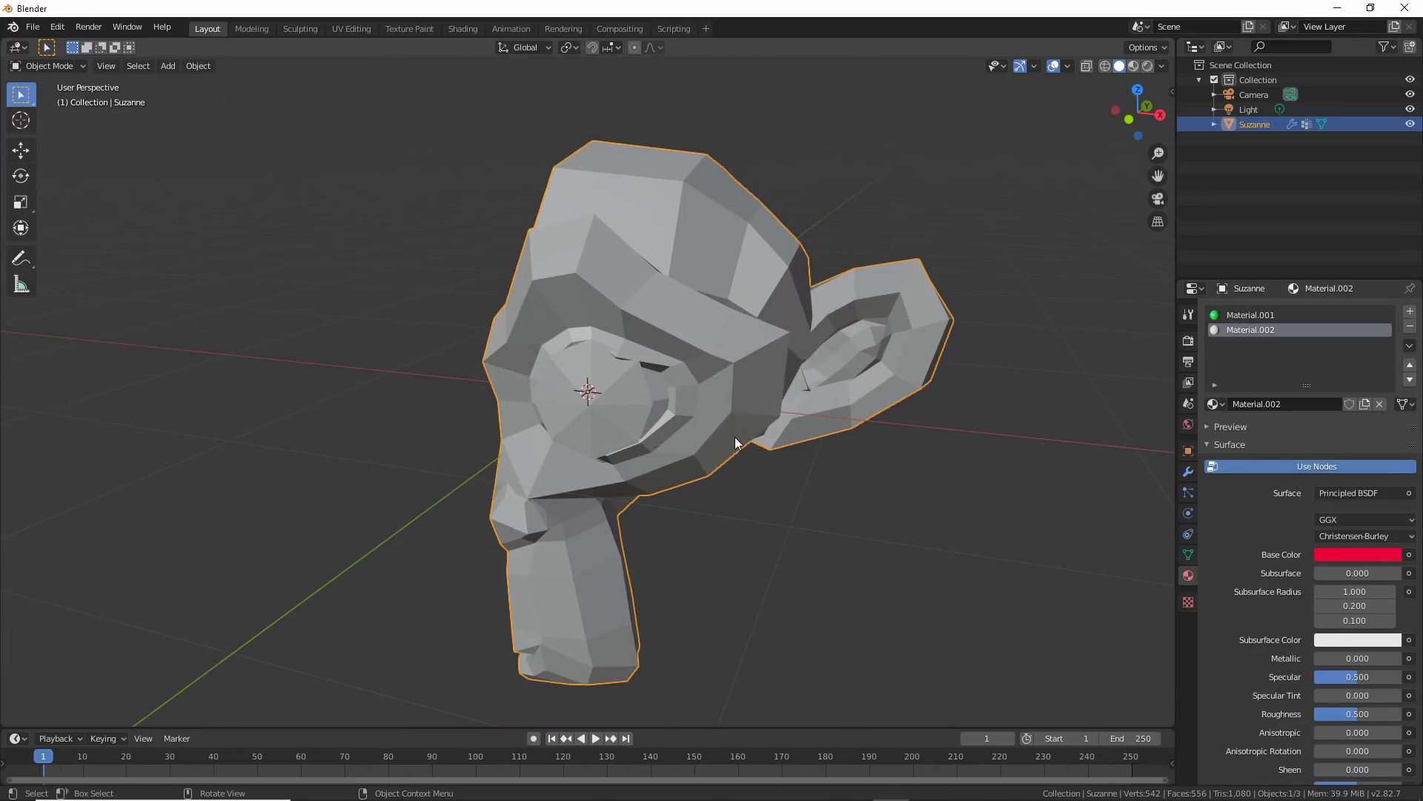
Select Suzanne's green Material.001 slot, return to the Solidify settings and show the mesh in Material Preview shading
{"action": "left_click", "coordinate": [1265, 316]}
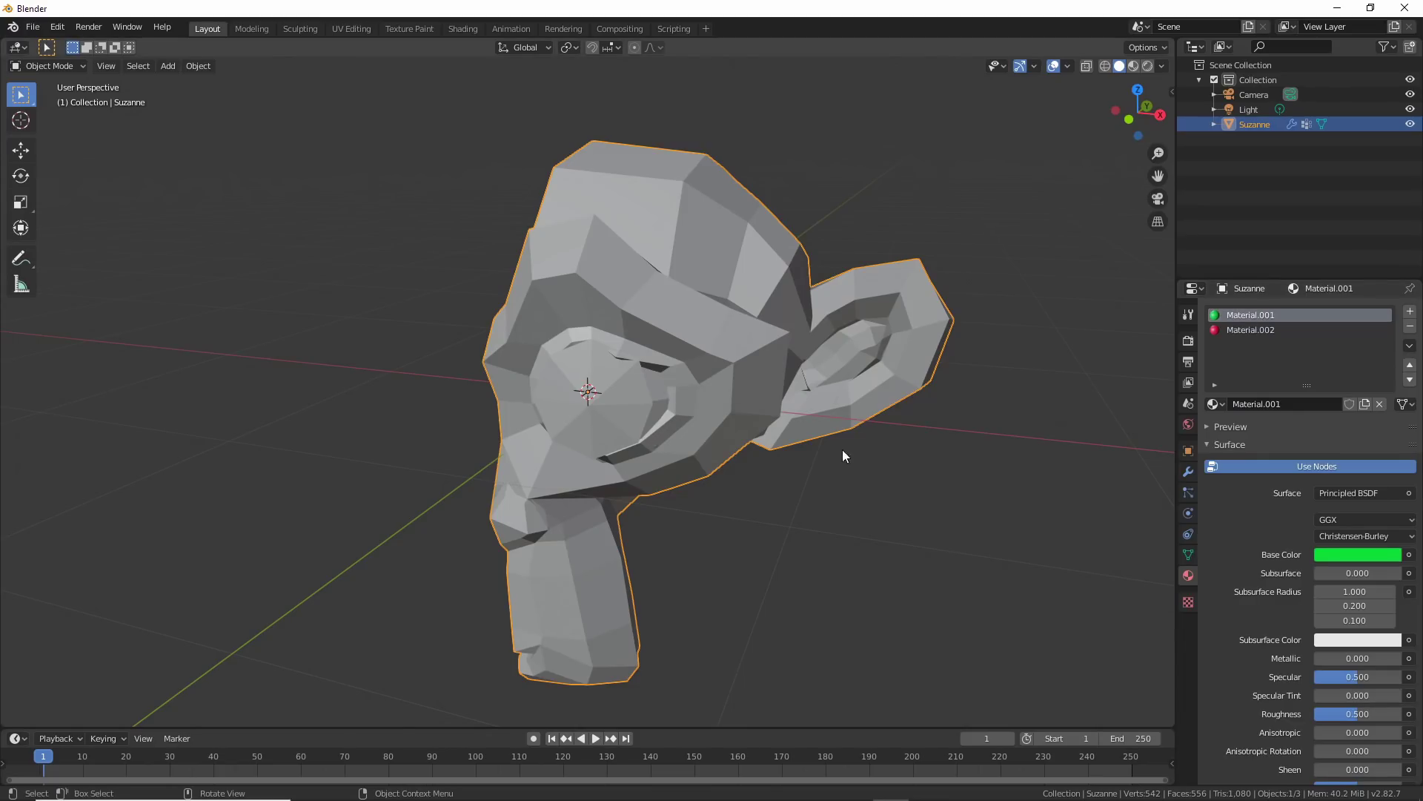
{"action": "middle_click_drag", "start_coordinate": [831, 450], "coordinate": [938, 442]}
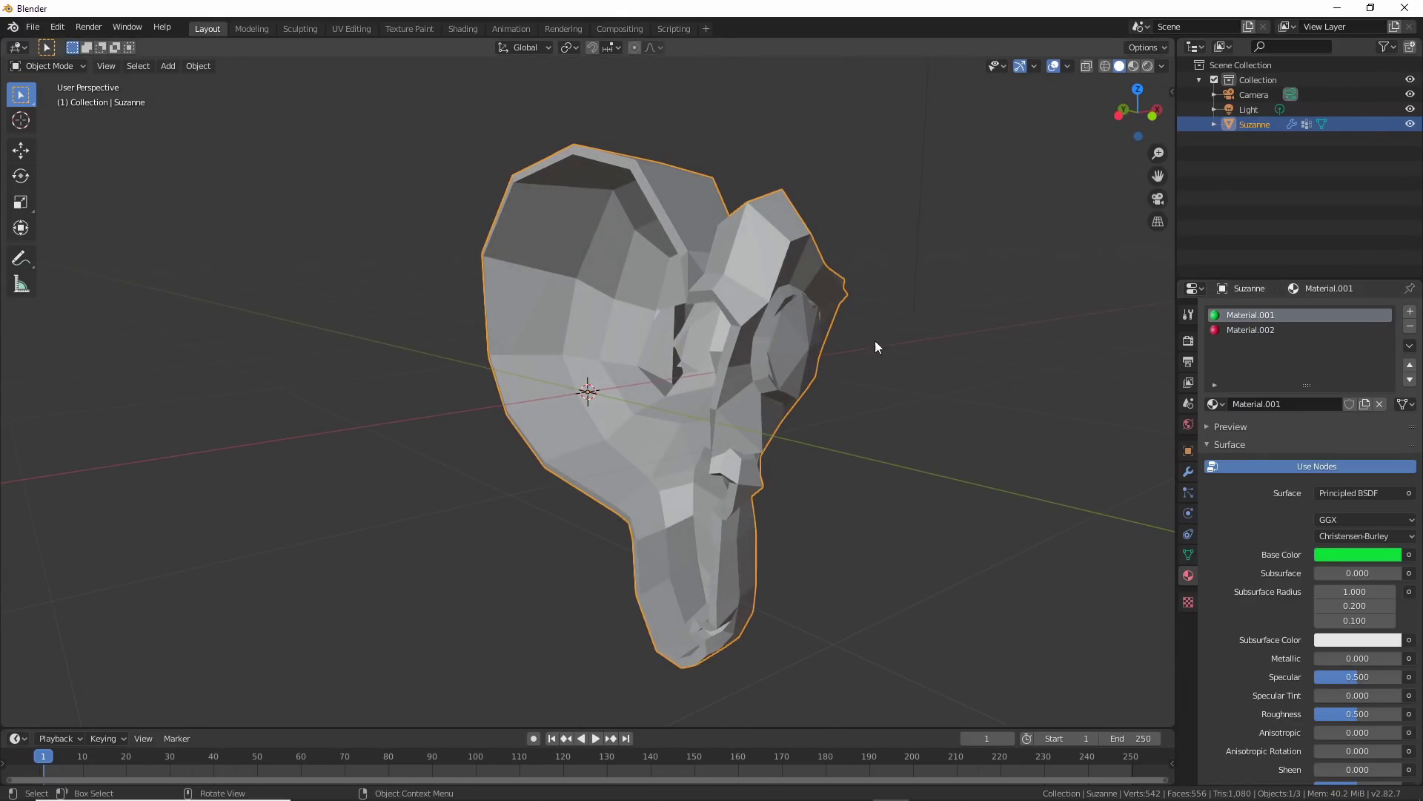
{"action": "left_click", "coordinate": [1188, 472]}
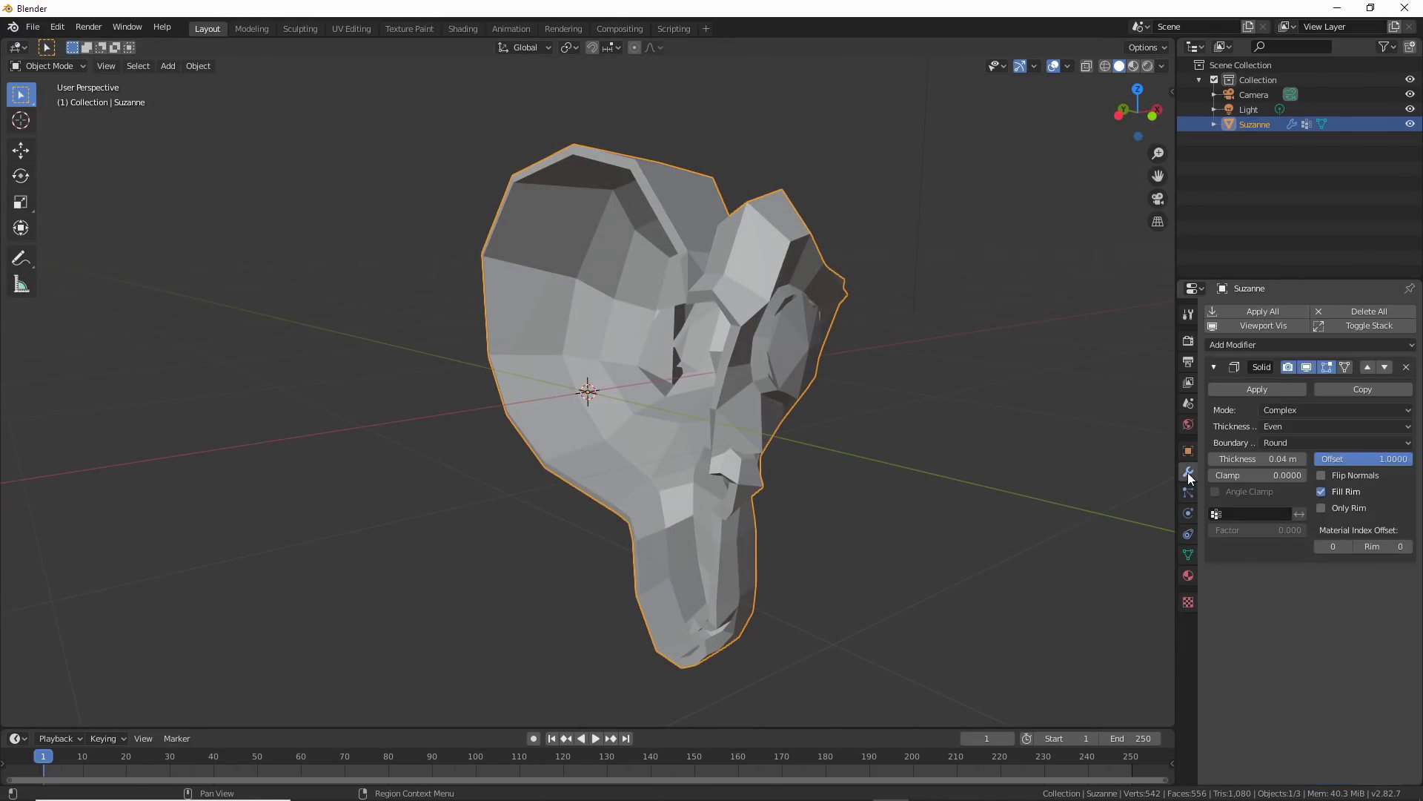
{"action": "left_click", "coordinate": [1133, 67]}
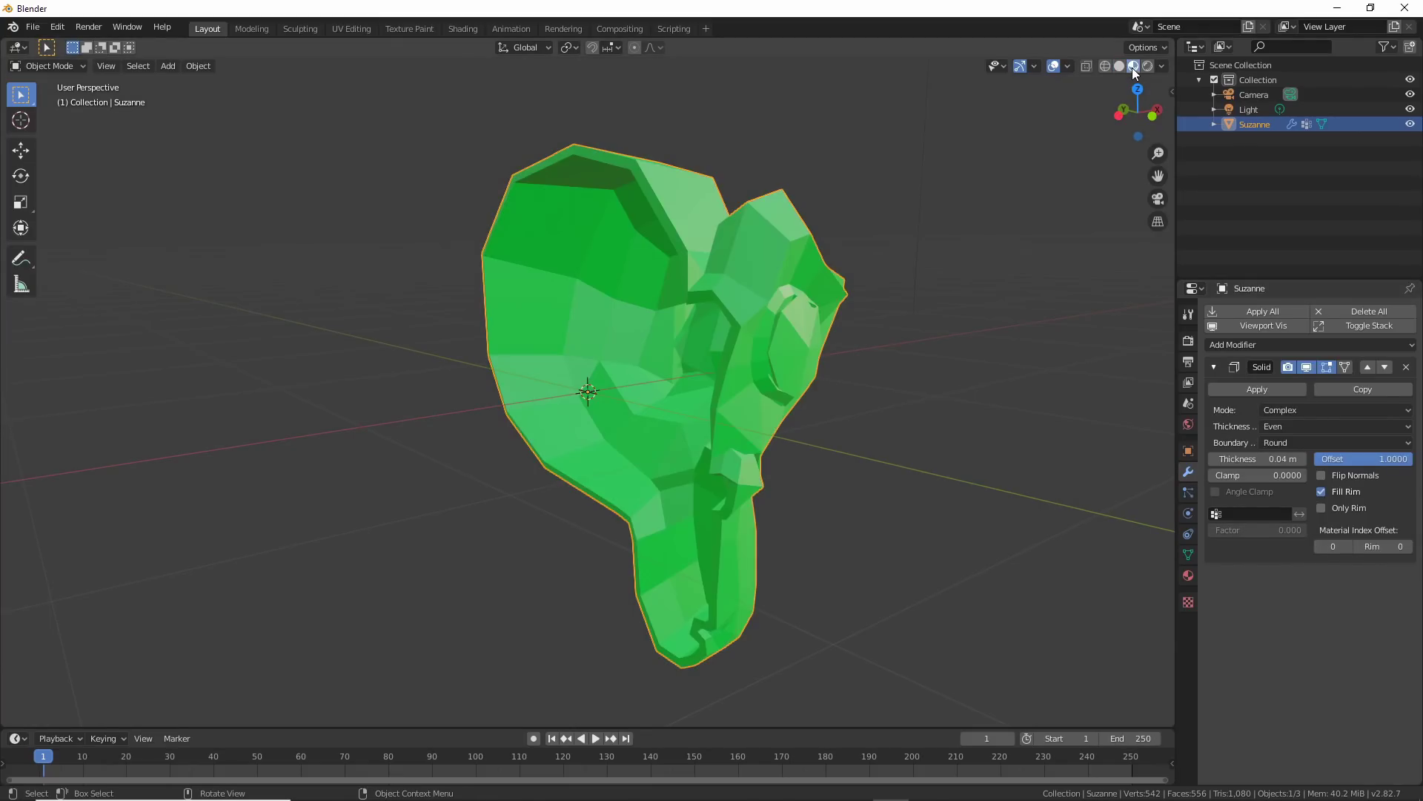
{"action": "mouse_move", "coordinate": [1017, 369]}
{"action": "middle_mouse_down"}
{"action": "mouse_move", "coordinate": [996, 371]}
{"action": "mouse_move", "coordinate": [1023, 371]}
{"action": "middle_mouse_up"}
Try Solidify material index offsets of 1 and -1 to compare the shell's material assignment
{"action": "left_click", "coordinate": [1349, 546]}
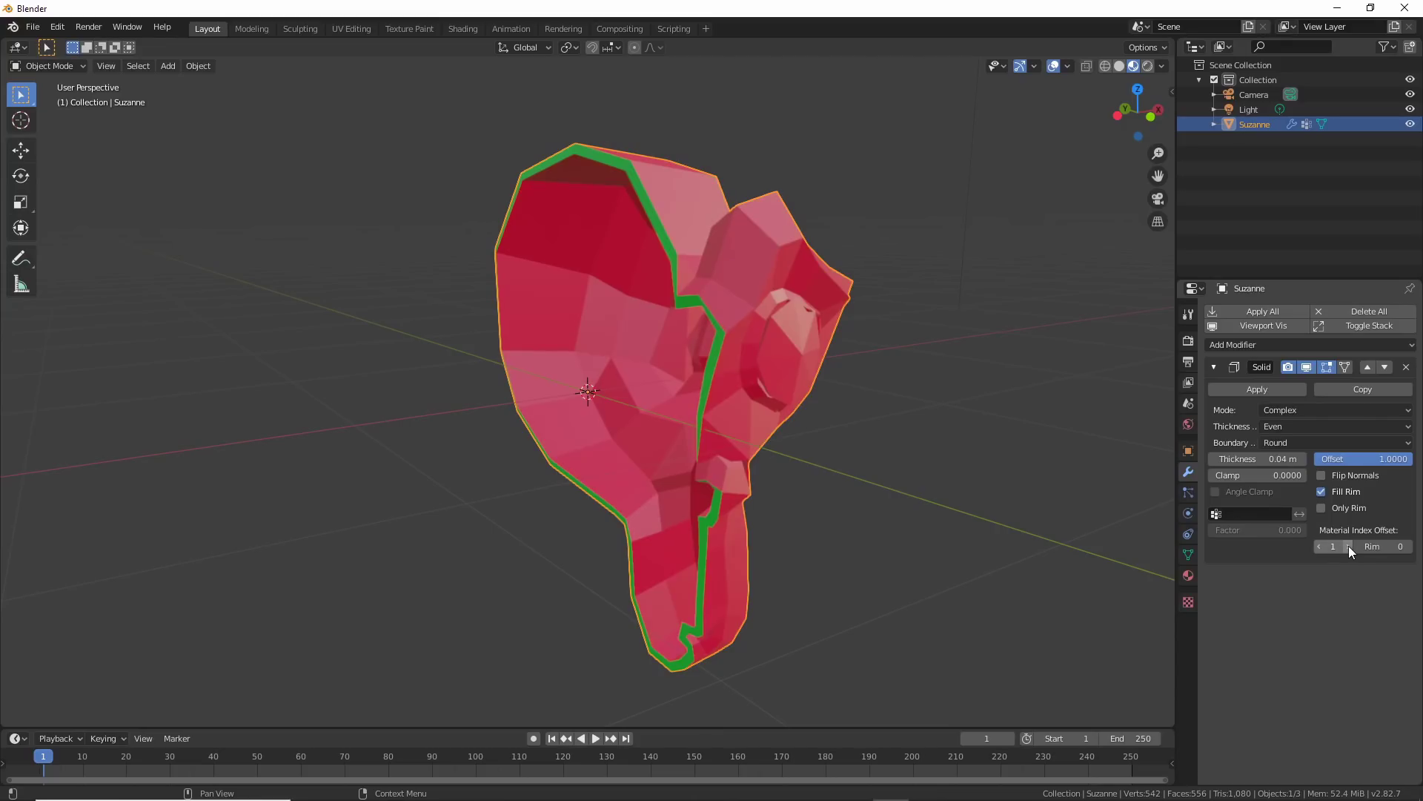
{"action": "mouse_move", "coordinate": [967, 496]}
{"action": "middle_mouse_down"}
{"action": "mouse_move", "coordinate": [1008, 483]}
{"action": "mouse_move", "coordinate": [958, 488]}
{"action": "middle_mouse_up"}
{"action": "left_click", "coordinate": [1320, 546]}
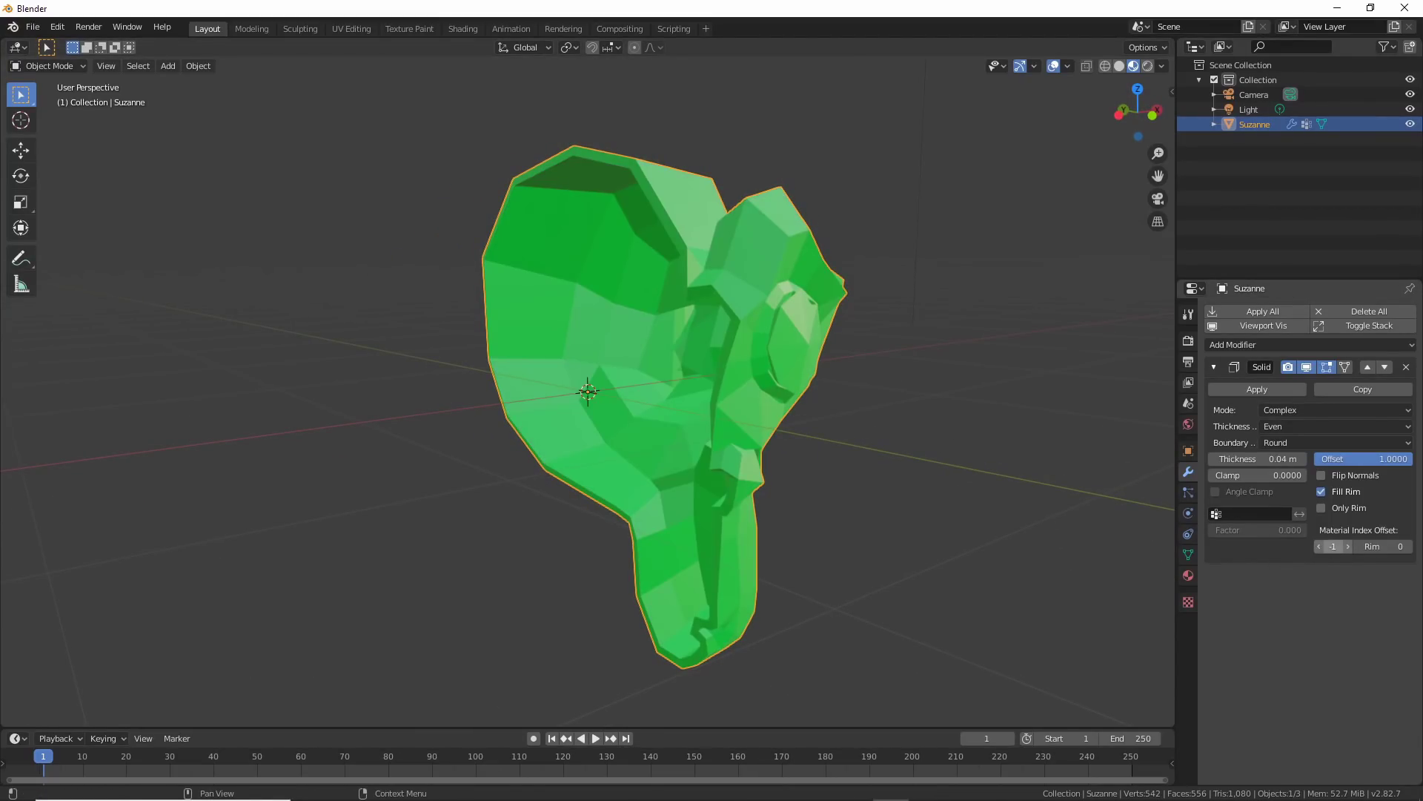
{"action": "left_click_drag", "start_coordinate": [1319, 545], "coordinate": [1290, 545]}
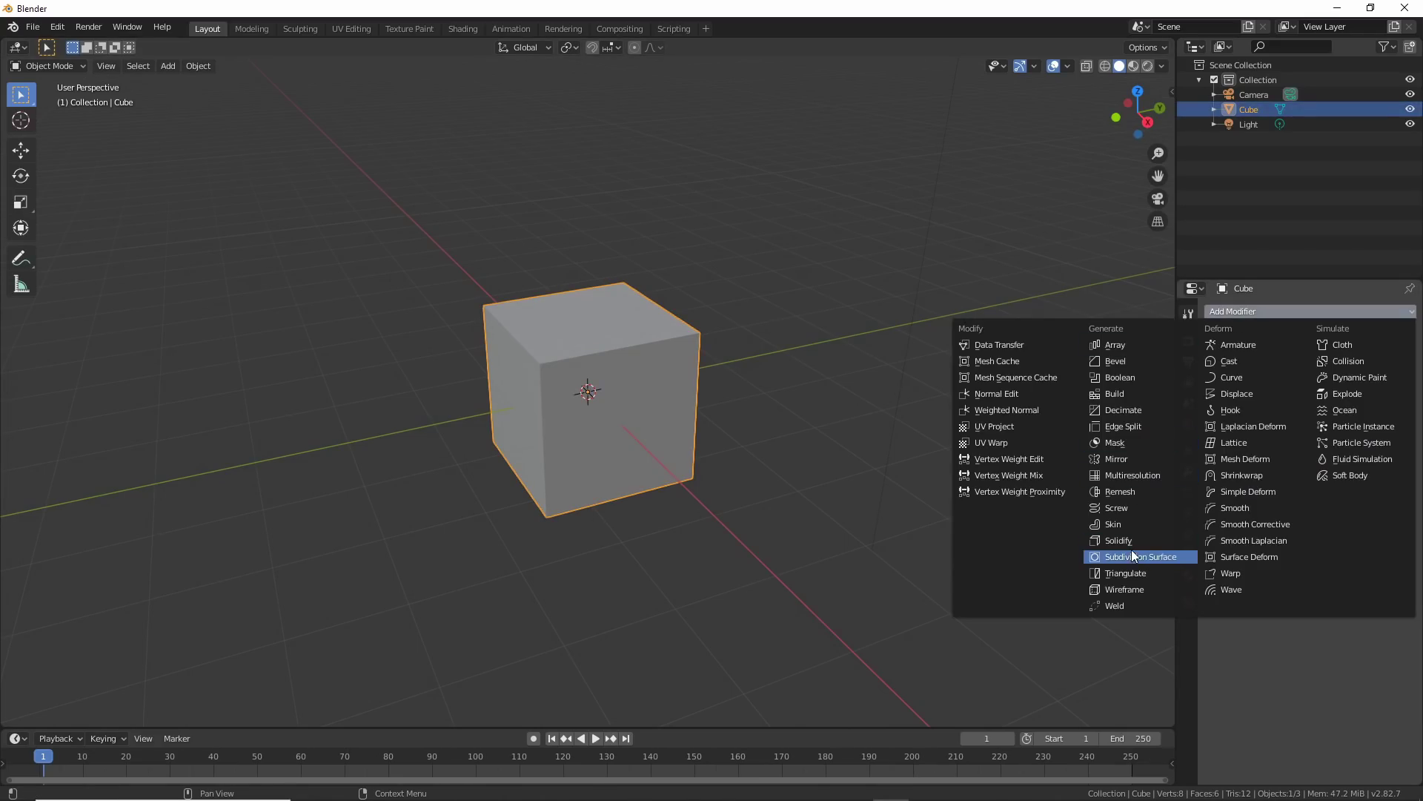
Add a Subdivision Surface modifier to the cube and compare the Simple type with Catmull-Clark, keeping Catmull-Clark
{"action": "left_click", "coordinate": [1131, 554]}
{"action": "scroll", "coordinate": [806, 465], "scroll_direction": "up", "scroll_amount": 2}
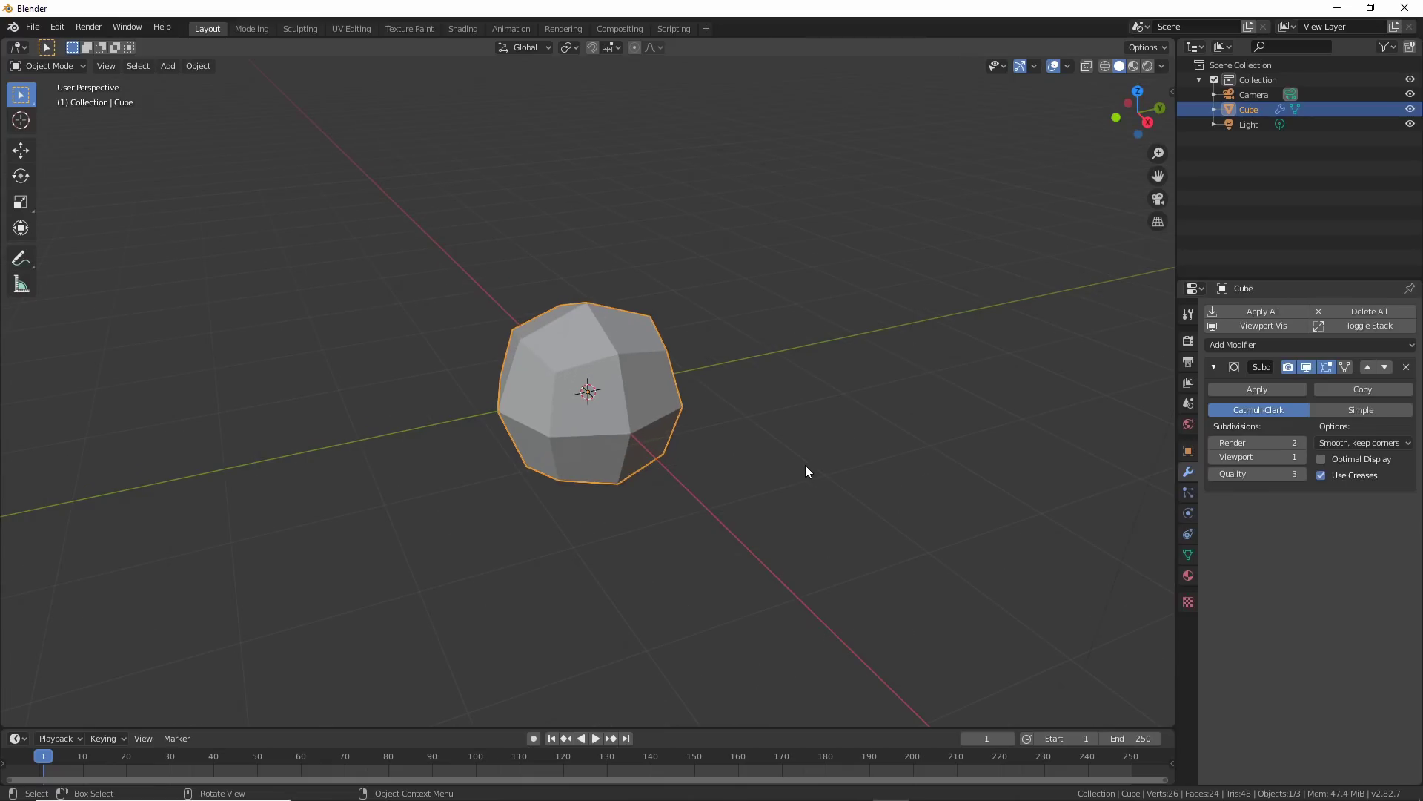
{"action": "left_click", "coordinate": [1324, 412]}
{"action": "left_click", "coordinate": [1222, 411]}
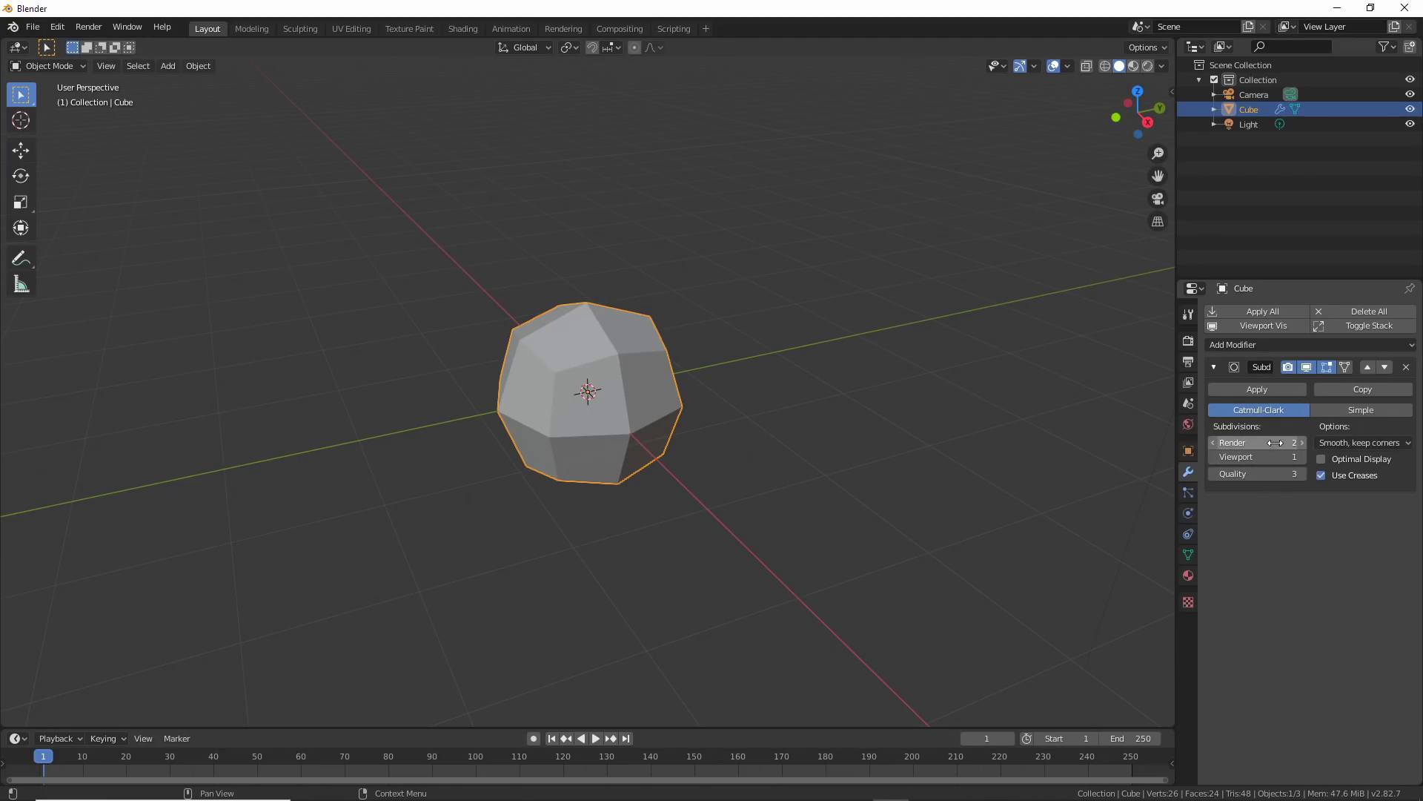
Raise the cube's viewport subdivisions to 5 and reduce them back to 1
{"action": "left_click", "coordinate": [1301, 457]}
{"action": "left_click", "coordinate": [1301, 457]}
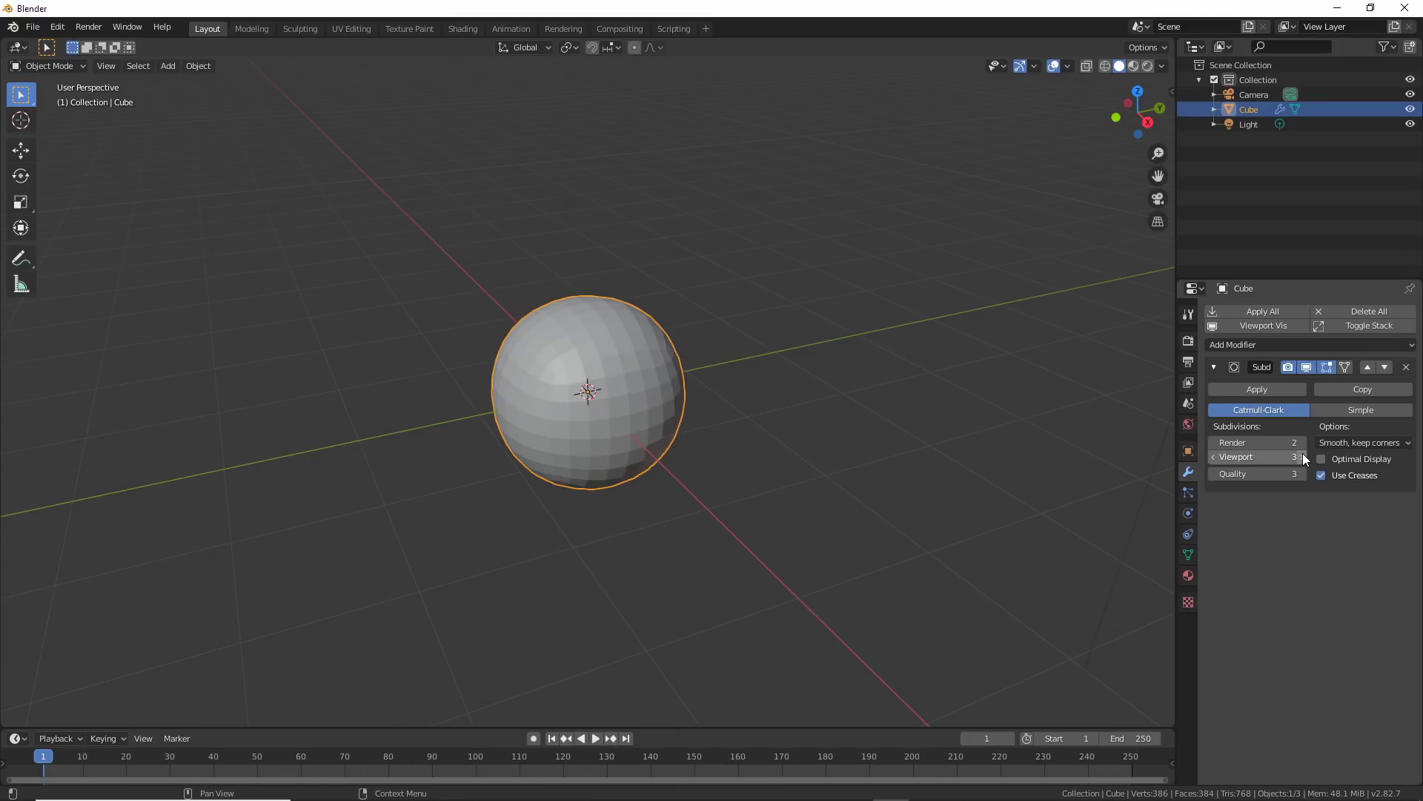
{"action": "left_click", "coordinate": [1302, 457]}
{"action": "left_click", "coordinate": [1302, 456]}
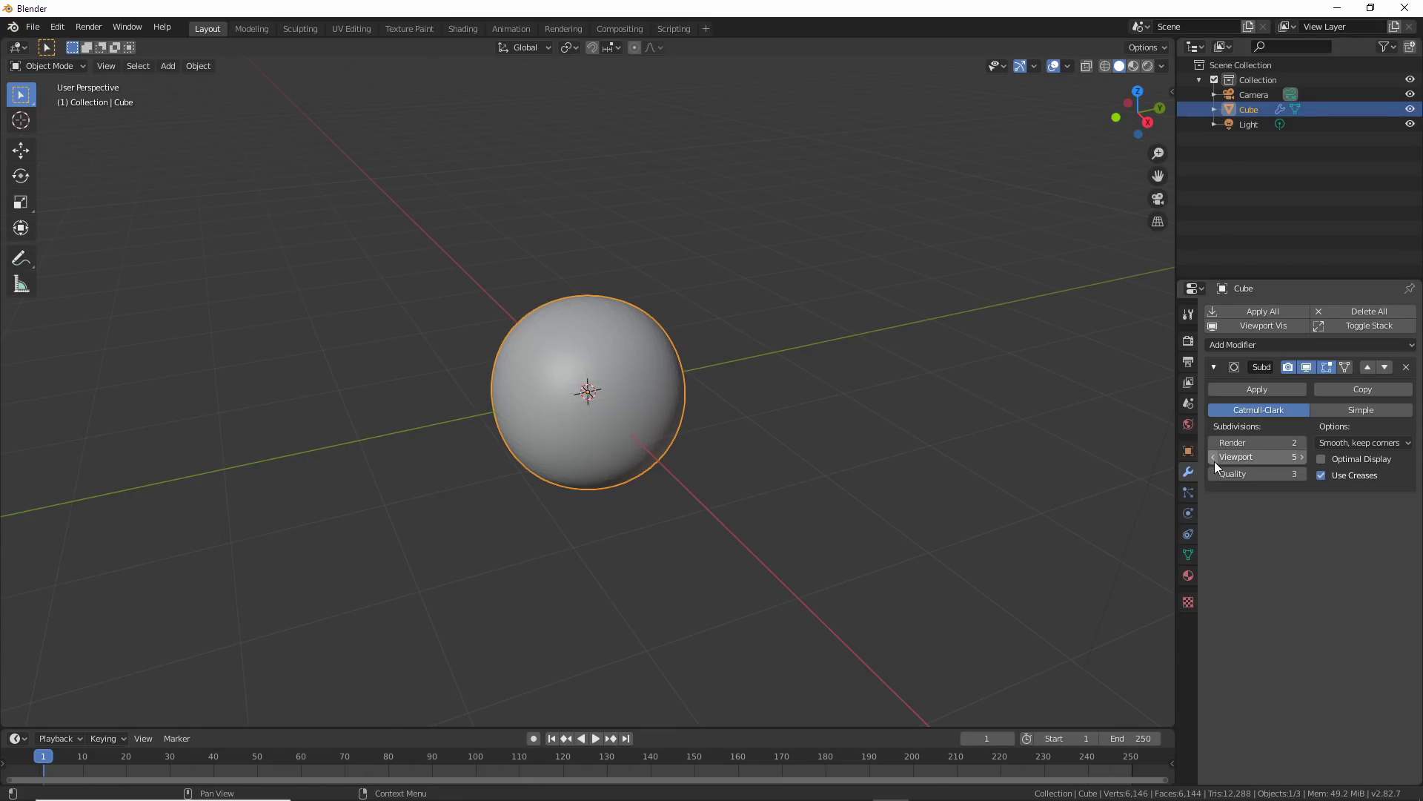
{"action": "left_click", "coordinate": [1213, 457]}
{"action": "left_click", "coordinate": [1213, 457]}
{"action": "left_click", "coordinate": [1213, 457]}
{"action": "left_click", "coordinate": [1212, 457]}
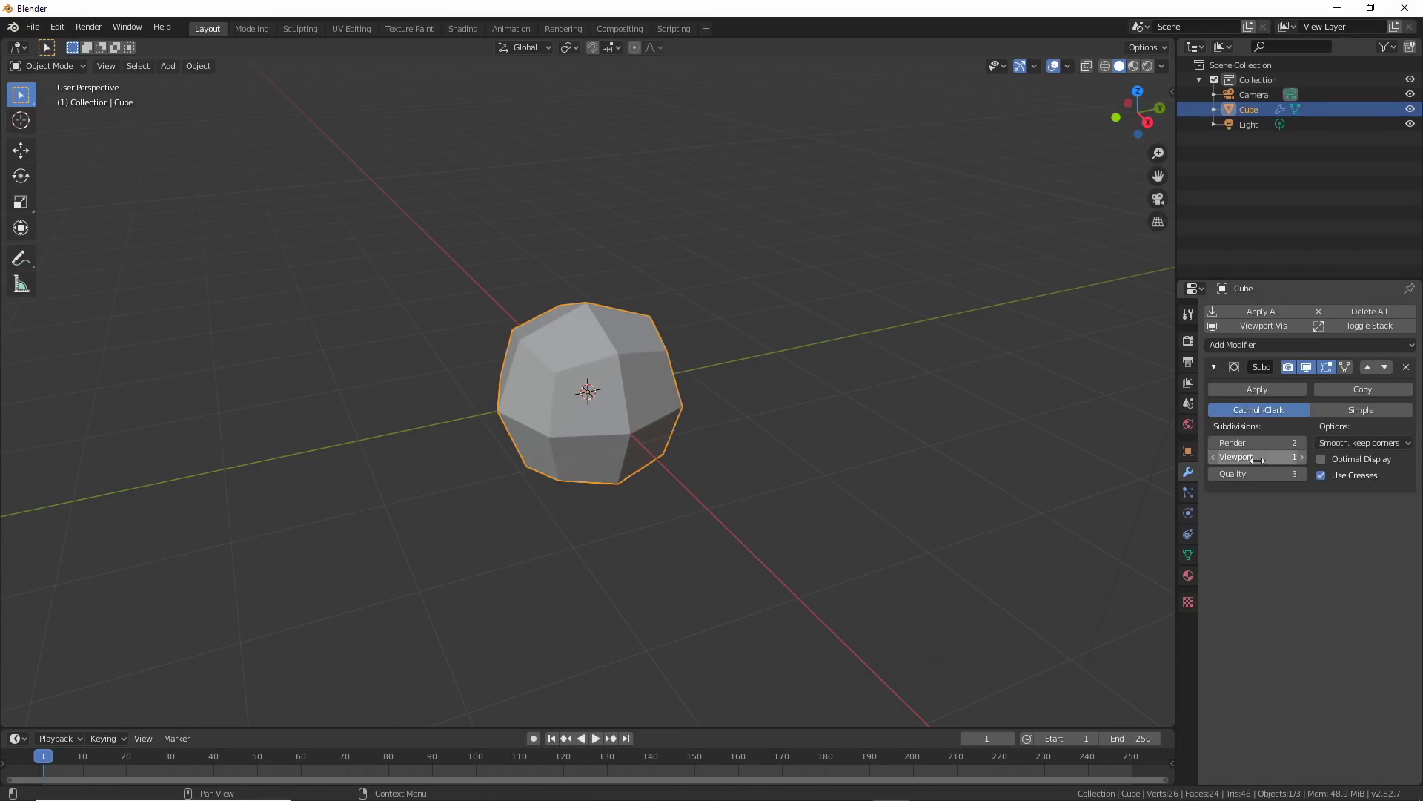
Set the Subdivision Surface viewport level to 4
{"action": "left_click", "coordinate": [1302, 457]}
{"action": "left_click", "coordinate": [1302, 457]}
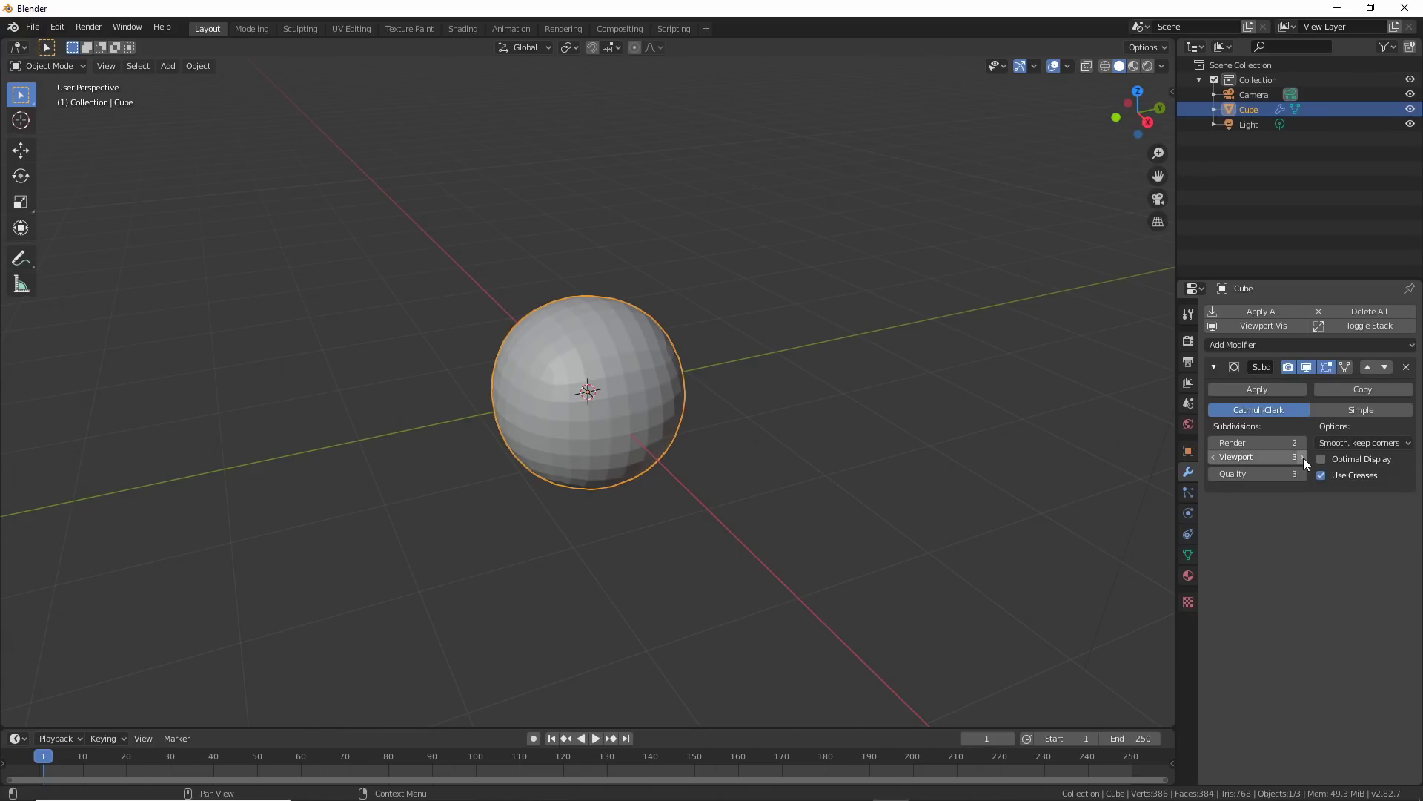
{"action": "left_click", "coordinate": [1304, 457]}
Enter Edit Mode on the subdivided cube and try moving one upper corner vertex to test the smoothed shape
{"action": "key", "text": "Tab"}
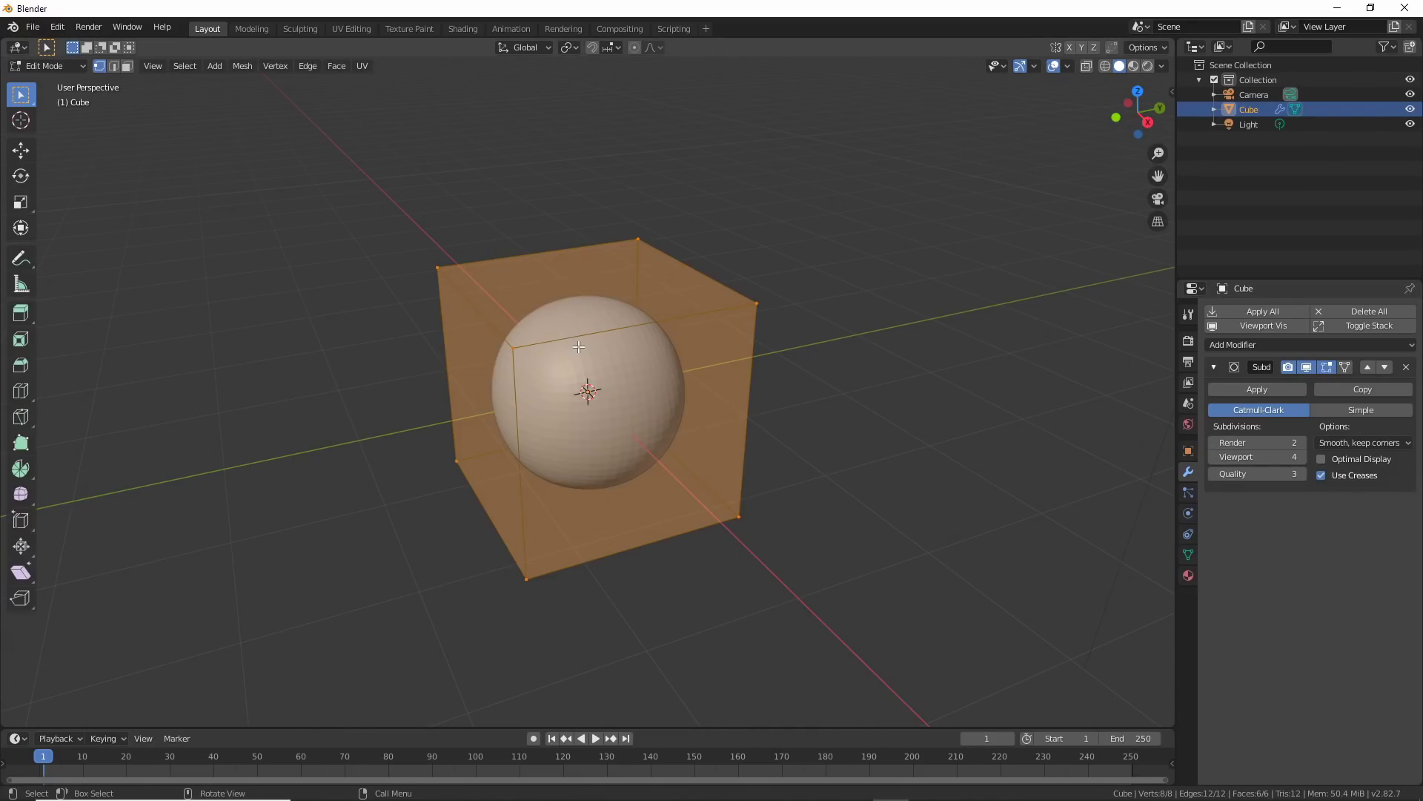
{"action": "left_click", "coordinate": [754, 304]}
{"action": "key", "text": "g"}
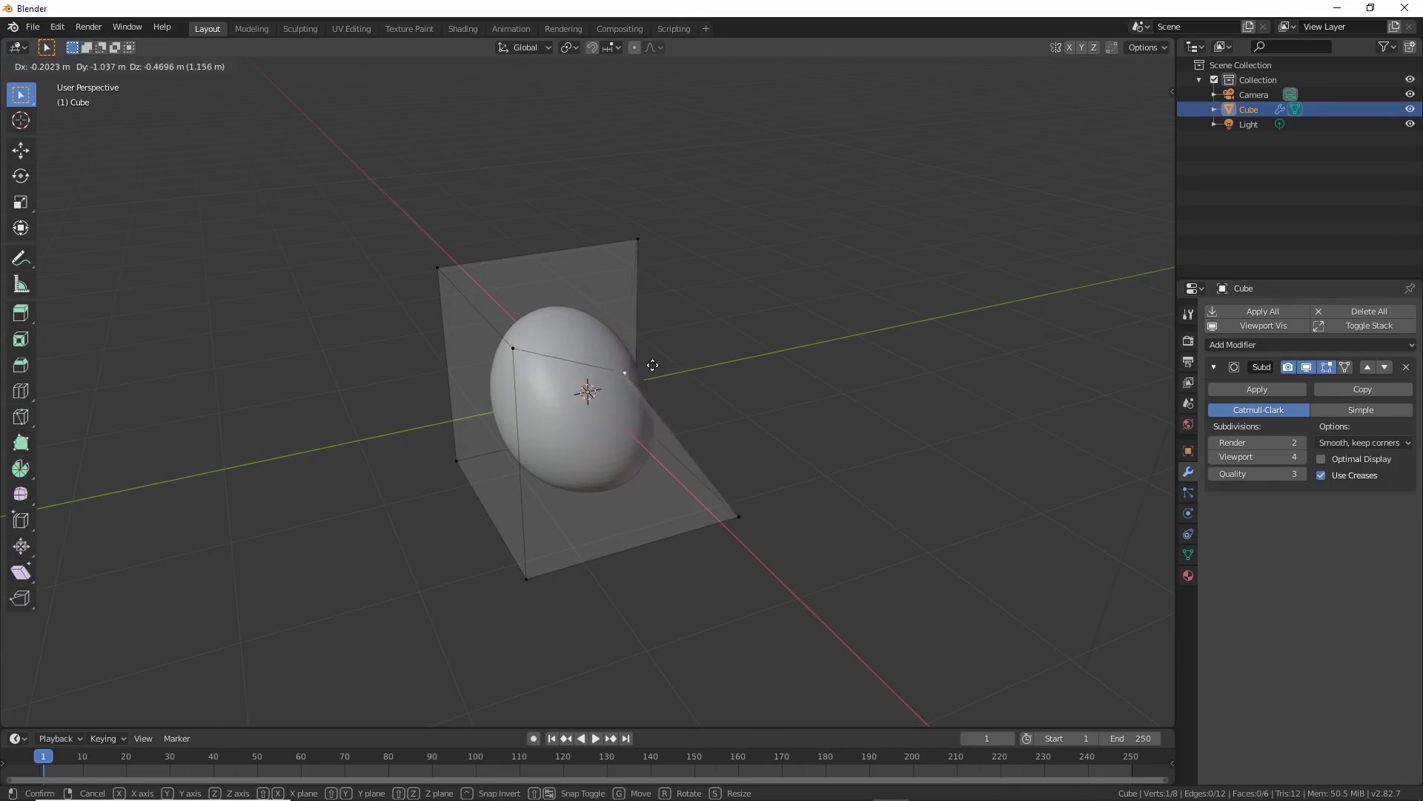
{"action": "left_click", "coordinate": [748, 308]}
{"action": "key", "text": "g"}
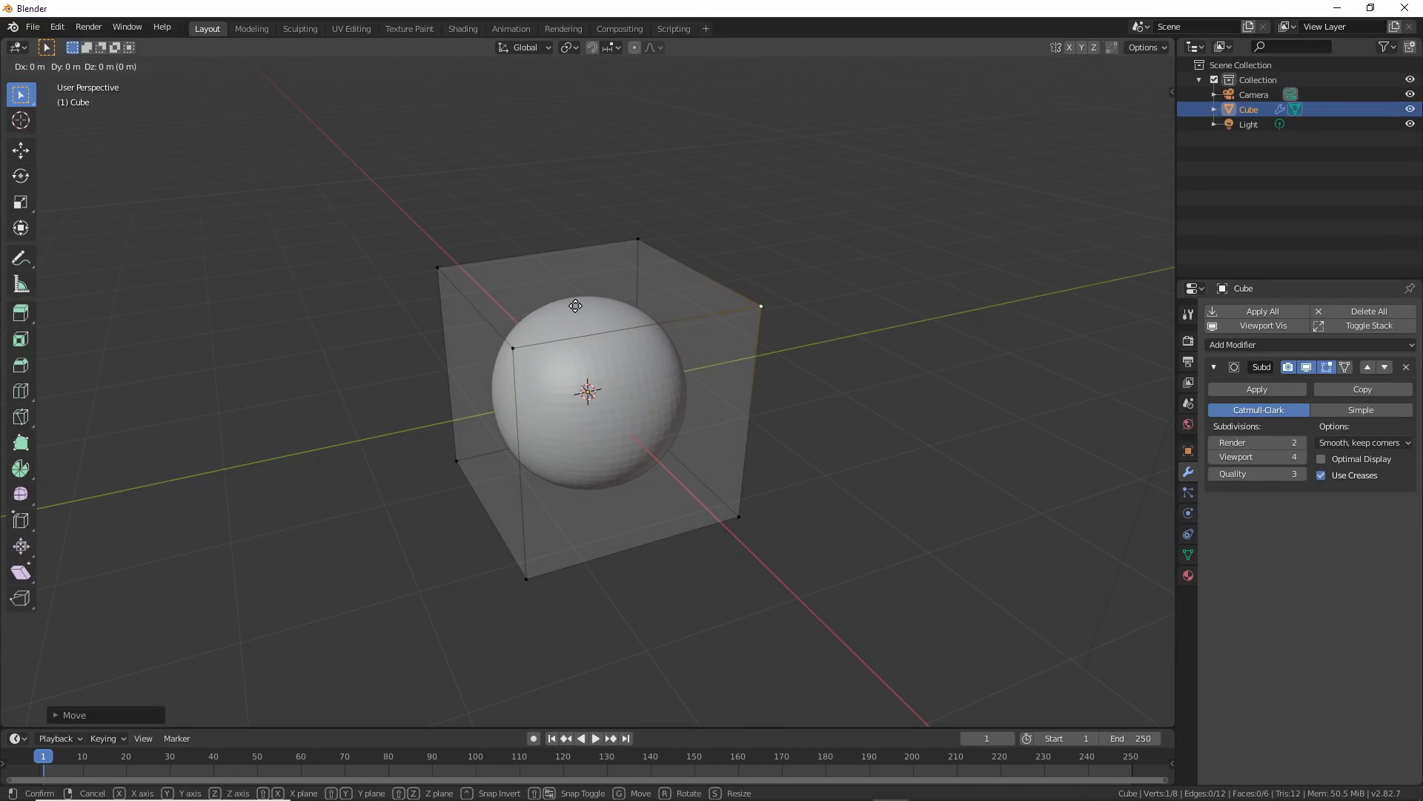
{"action": "key", "text": "g"}
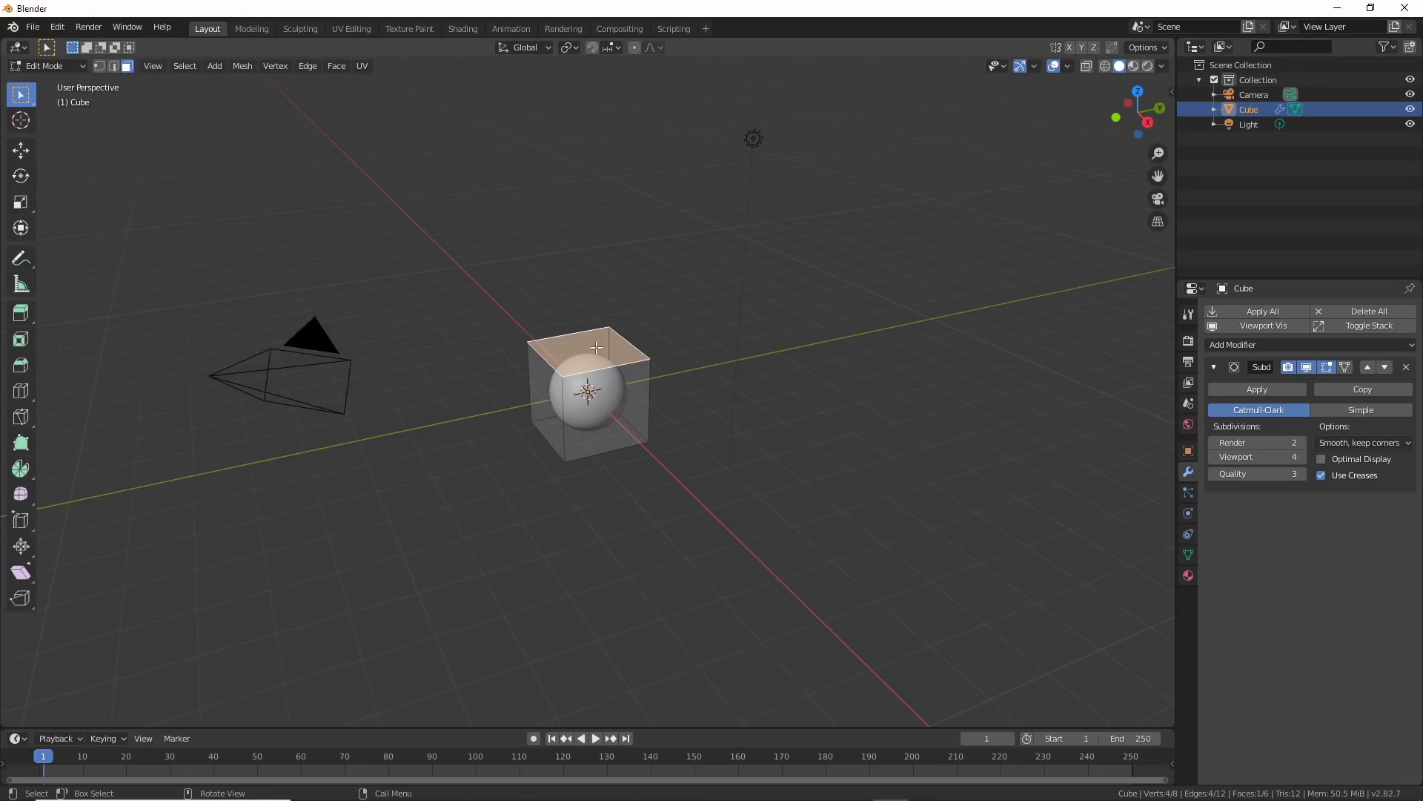
Extrude the cube's top face straight upward in three segments to form a tall column, the last one about 1.17 m
{"action": "key", "text": "e"}
{"action": "left_click", "coordinate": [594, 270]}
{"action": "key", "text": "e"}
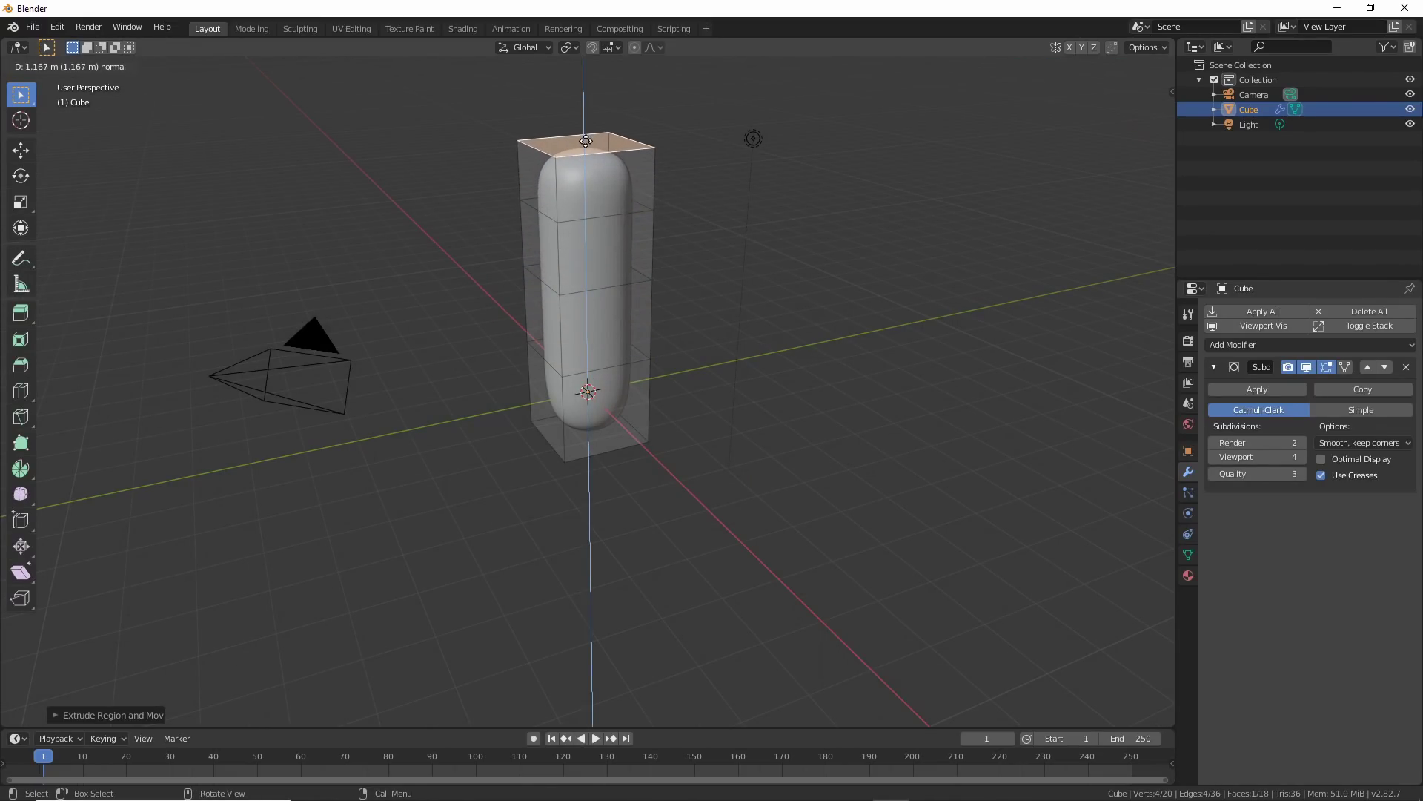
{"action": "left_click", "coordinate": [586, 141]}
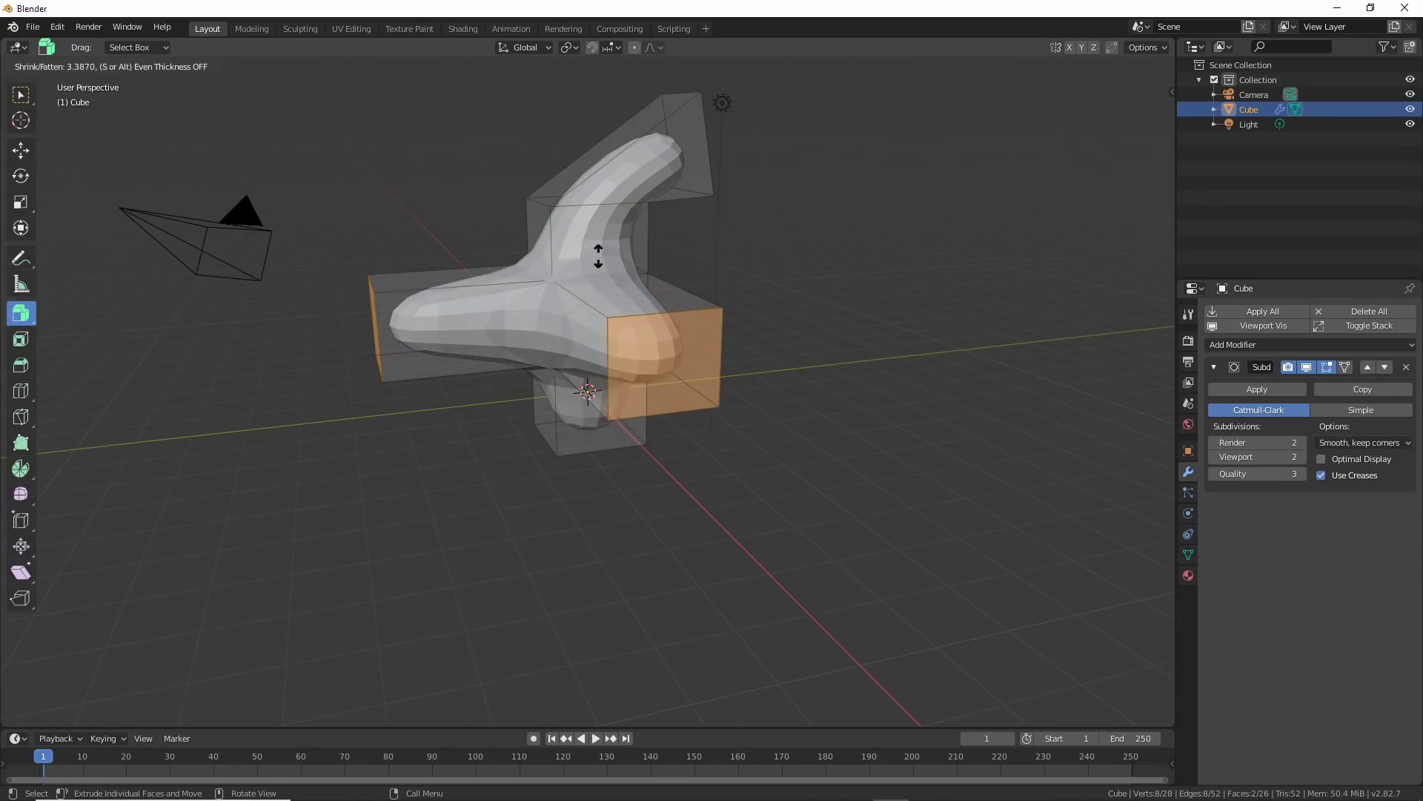
Extrude the two selected side faces individually outward by about 3.4 and raise the Subdivision Surface viewport level by two
{"action": "left_click", "coordinate": [573, 288]}
{"action": "left_click", "coordinate": [757, 524]}
{"action": "mouse_move", "coordinate": [757, 524]}
{"action": "middle_mouse_down"}
{"action": "mouse_move", "coordinate": [636, 590]}
{"action": "mouse_move", "coordinate": [814, 476]}
{"action": "mouse_move", "coordinate": [940, 472]}
{"action": "mouse_move", "coordinate": [718, 496]}
{"action": "mouse_move", "coordinate": [718, 525]}
{"action": "mouse_move", "coordinate": [779, 528]}
{"action": "mouse_move", "coordinate": [756, 525]}
{"action": "middle_mouse_up"}
{"action": "left_click", "coordinate": [1302, 457]}
{"action": "left_click", "coordinate": [1302, 457]}
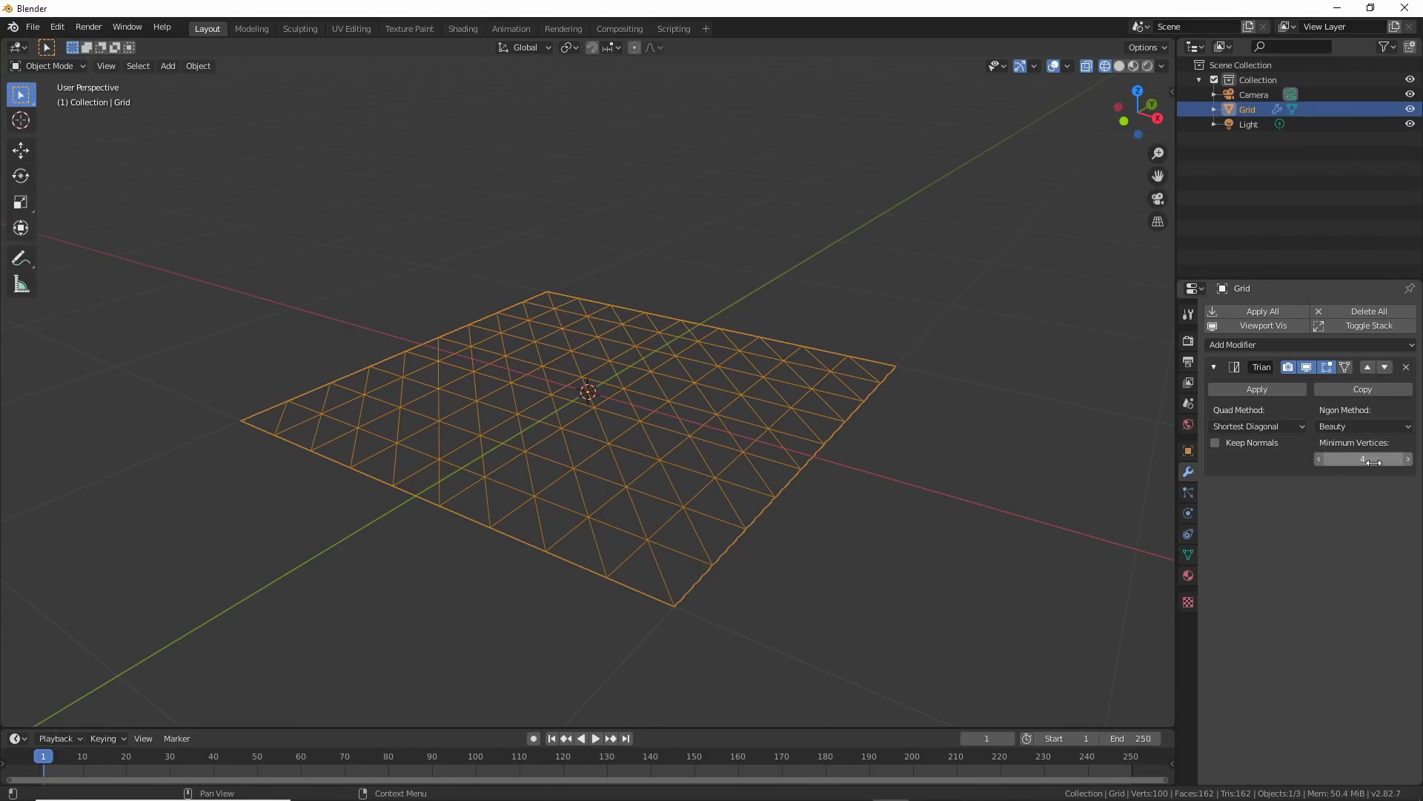
Enter Edit Mode on the triangulated grid, select a vertex near its front corner and bring up the selection commands
{"action": "scroll", "coordinate": [647, 546], "scroll_direction": "up", "scroll_amount": 1}
{"action": "key", "text": "Tab"}
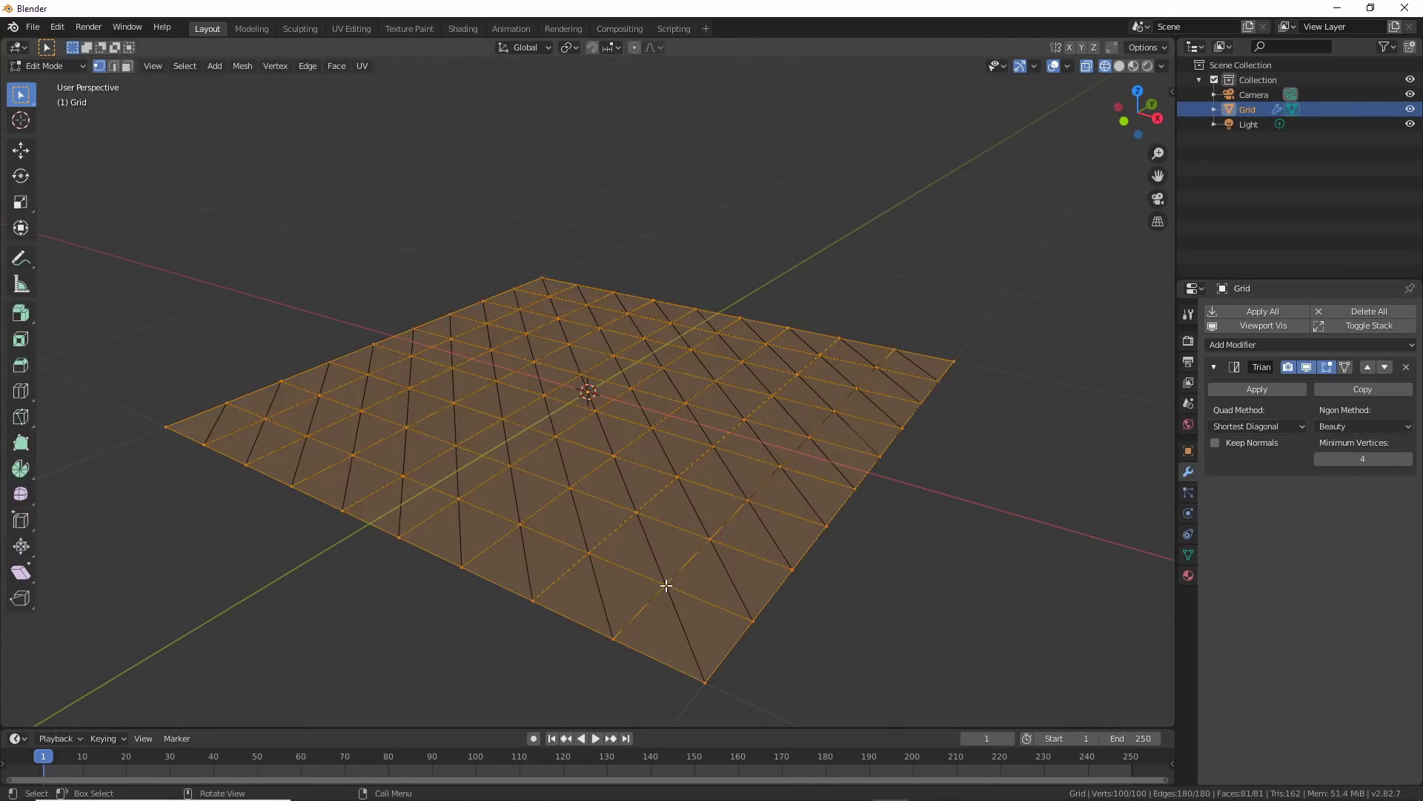
{"action": "left_click", "coordinate": [665, 585]}
{"action": "left_click", "coordinate": [184, 65]}
{"action": "mouse_move", "coordinate": [229, 228]}
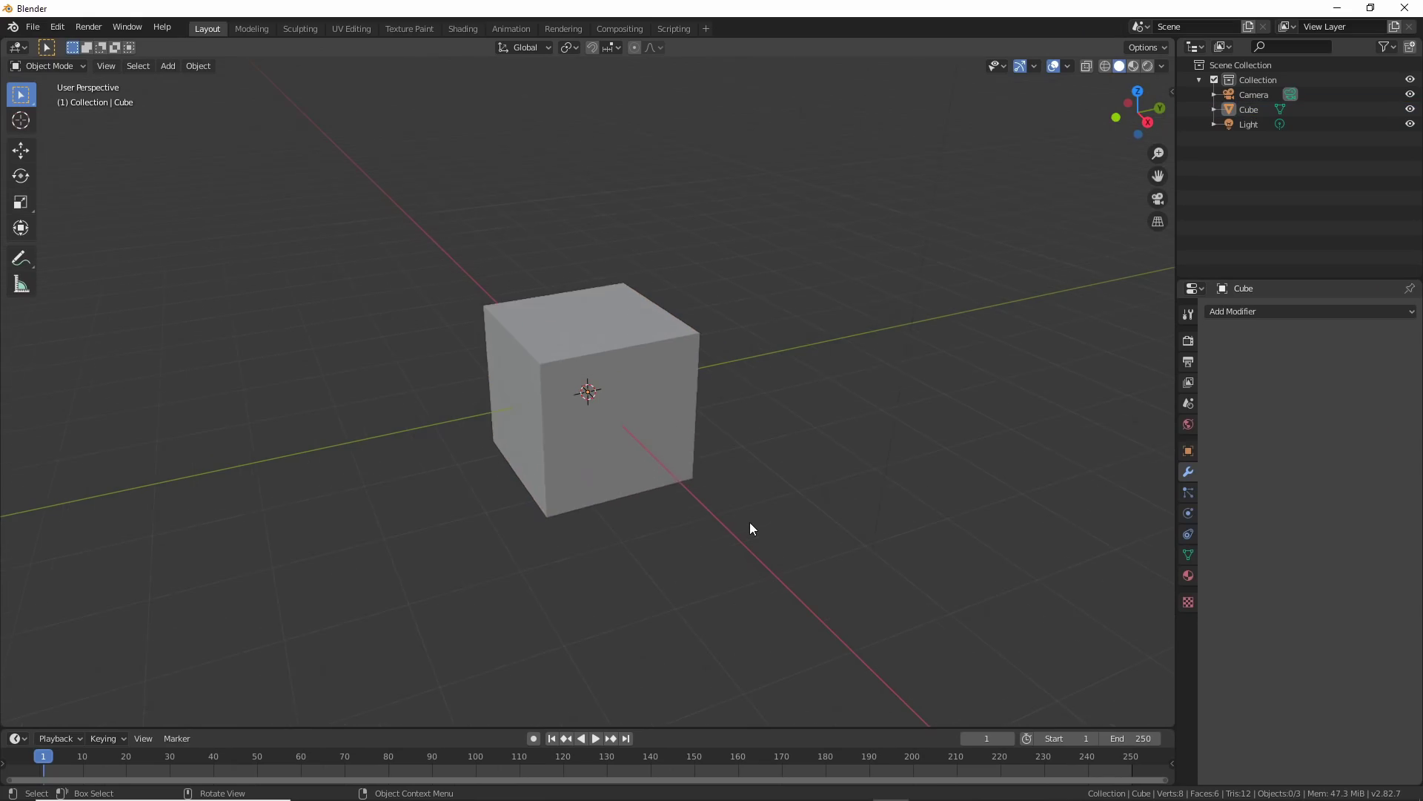
Add a Wireframe modifier to the cube and set its thickness to about 0.154 m
{"action": "scroll", "coordinate": [750, 524], "scroll_direction": "up", "scroll_amount": 1}
{"action": "left_click", "coordinate": [690, 359]}
{"action": "left_click", "coordinate": [1233, 310]}
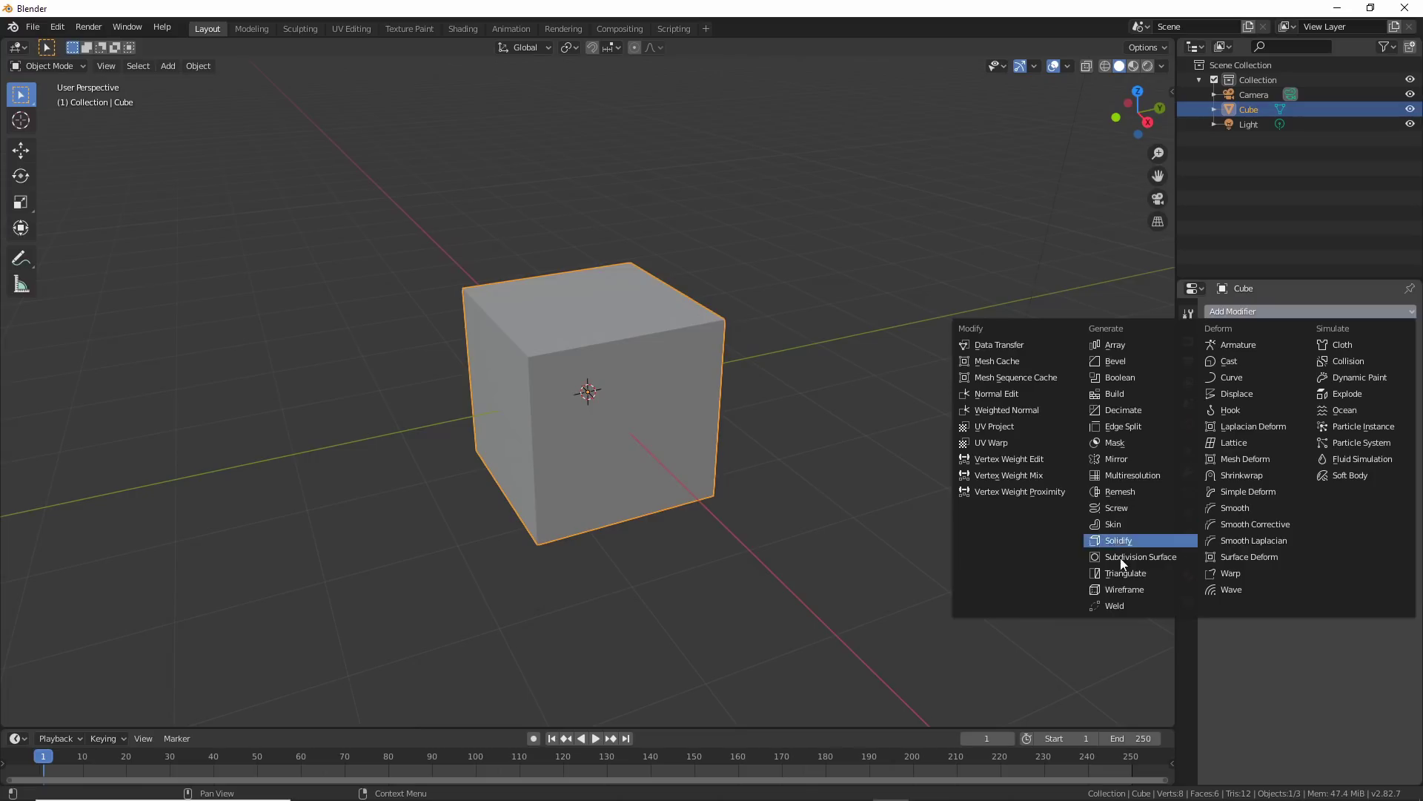
{"action": "left_click", "coordinate": [1129, 591]}
{"action": "scroll", "coordinate": [738, 647], "scroll_direction": "up", "scroll_amount": 2}
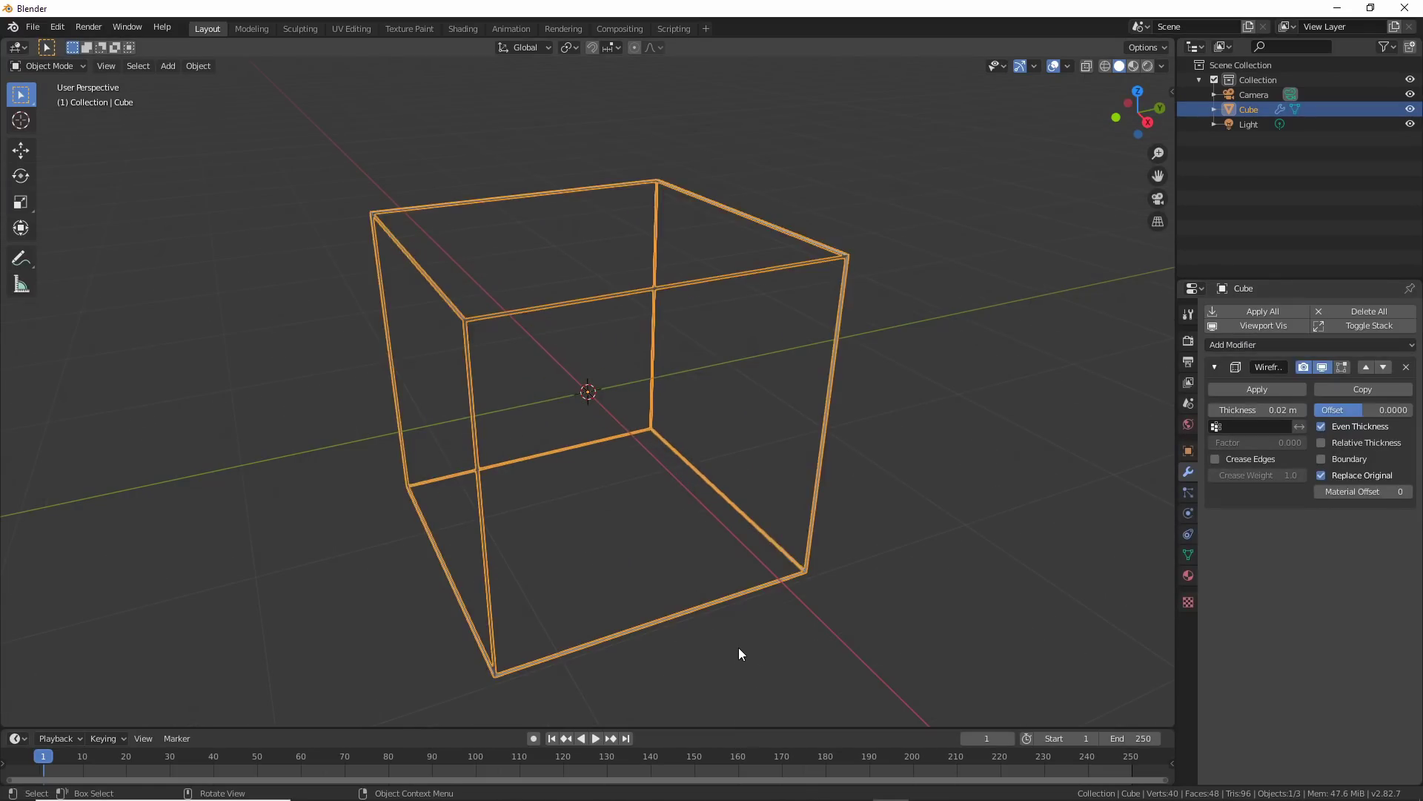
{"action": "left_click_drag", "start_coordinate": [1270, 410], "coordinate": [1314, 410]}
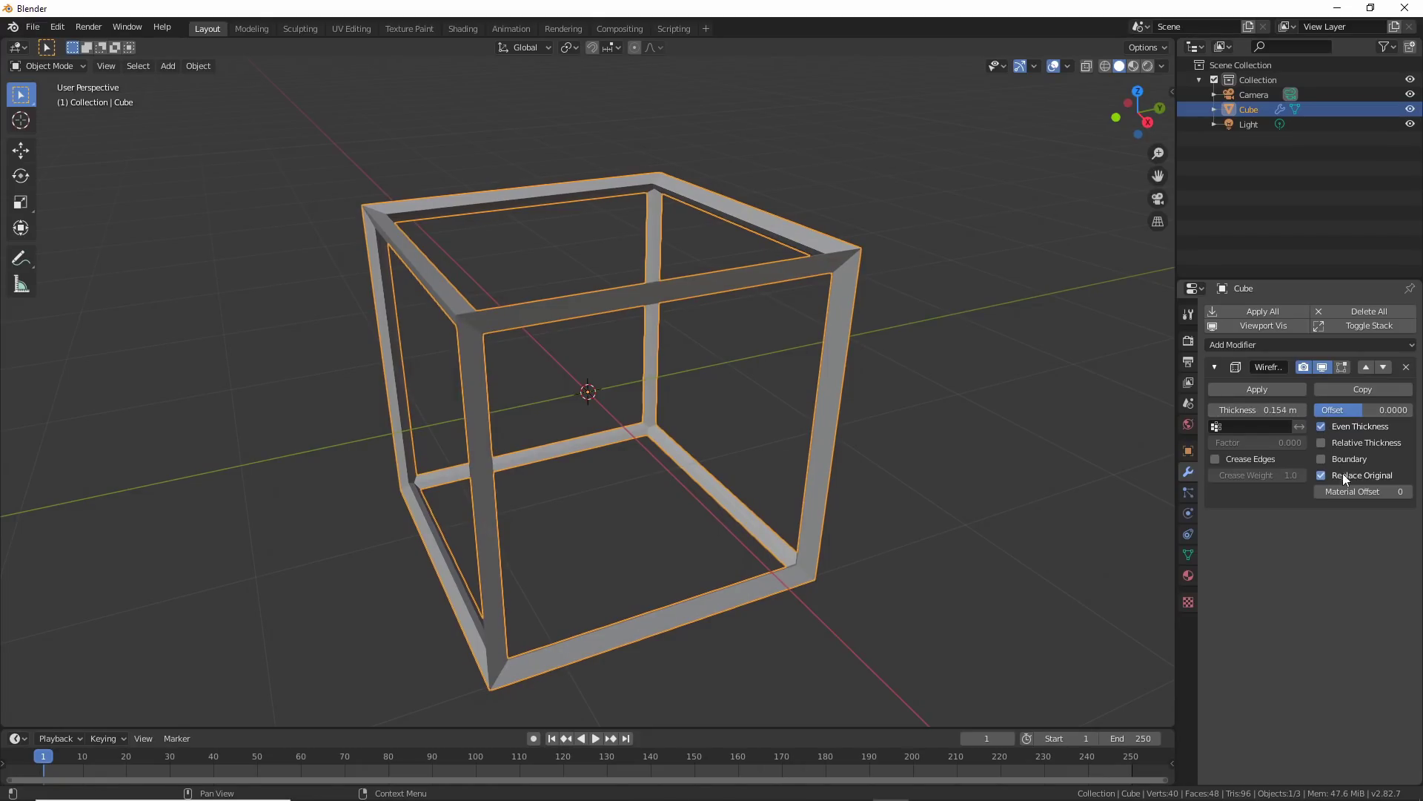
Enable Relative Thickness on the Wireframe modifier, and turn Replace Original off and back on to compare
{"action": "left_click", "coordinate": [1321, 442]}
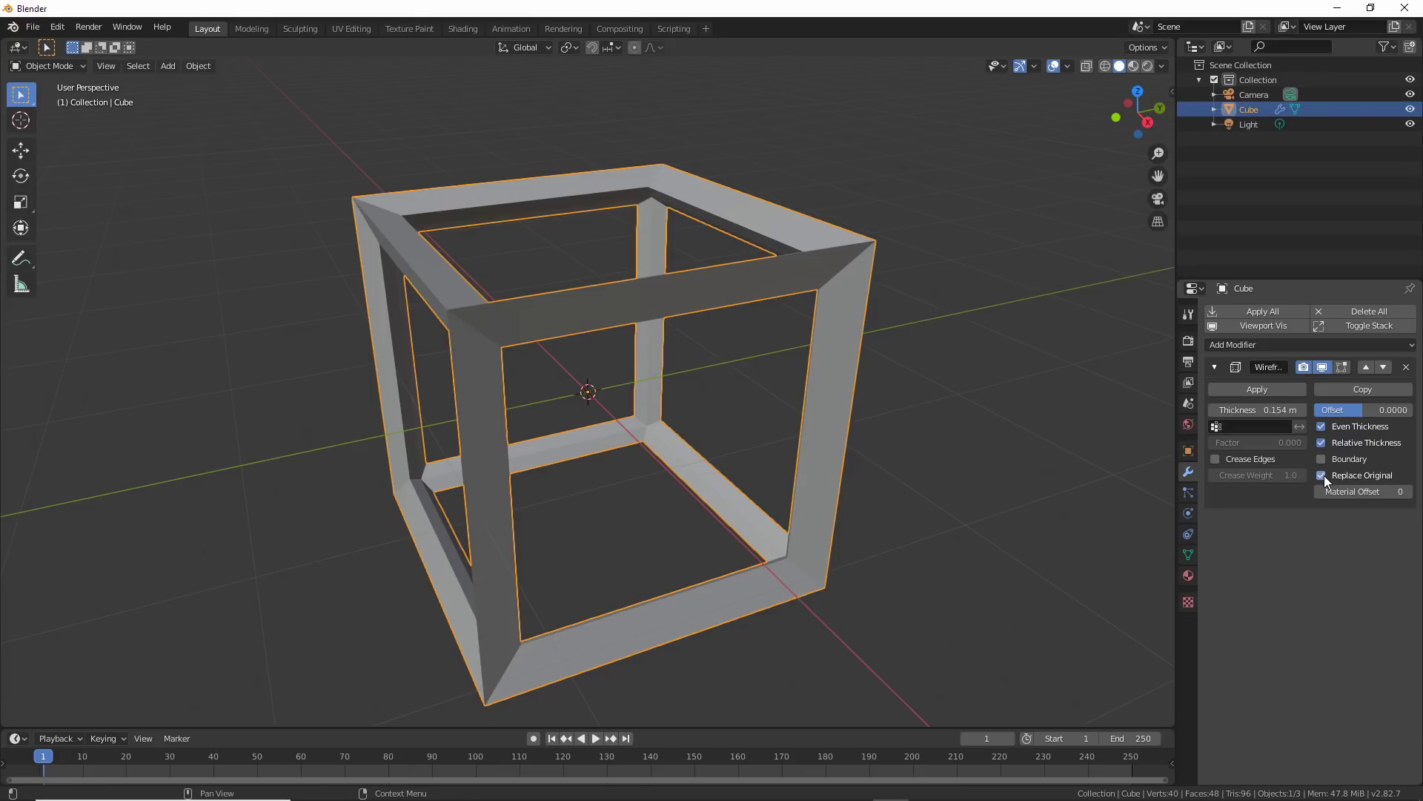
{"action": "left_click", "coordinate": [1321, 475]}
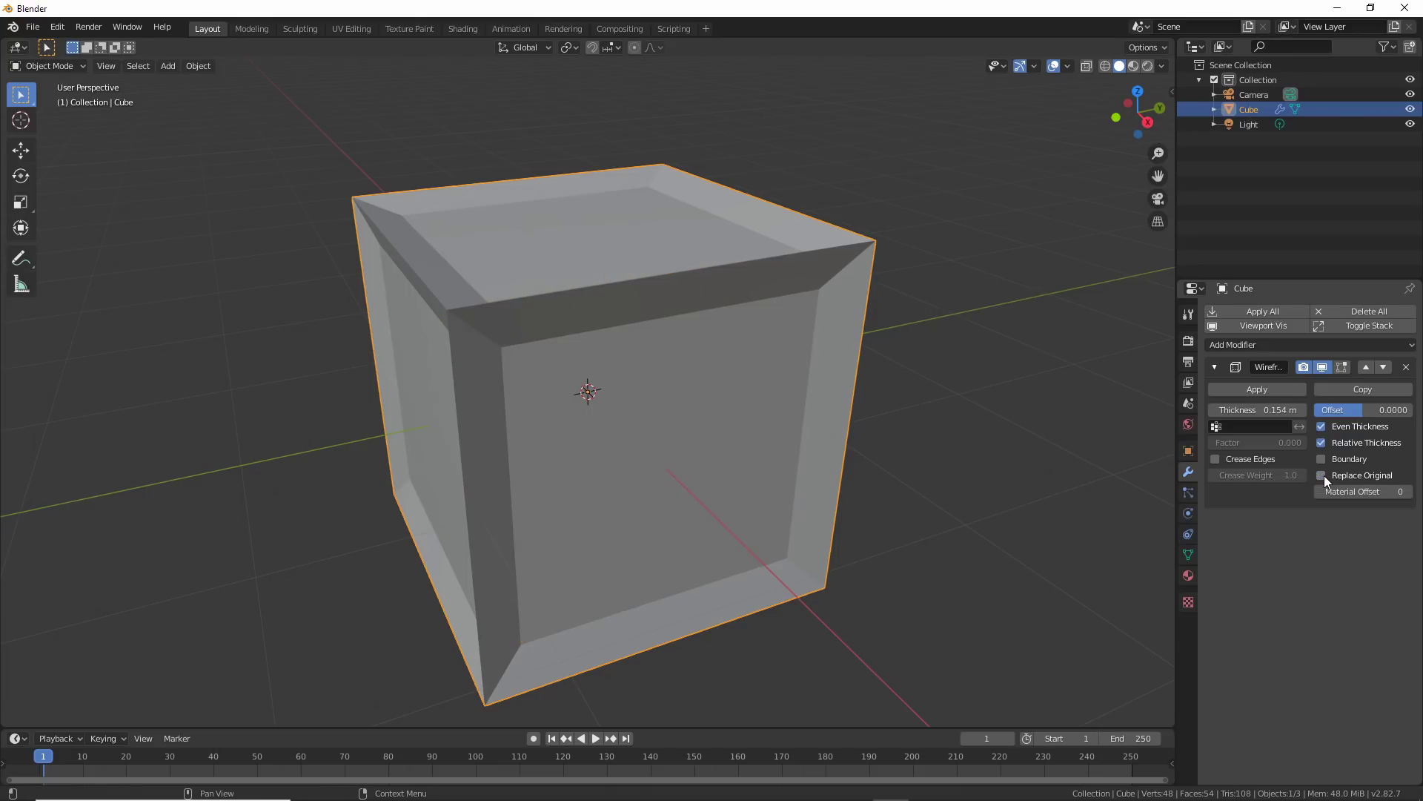
{"action": "left_click", "coordinate": [1322, 475]}
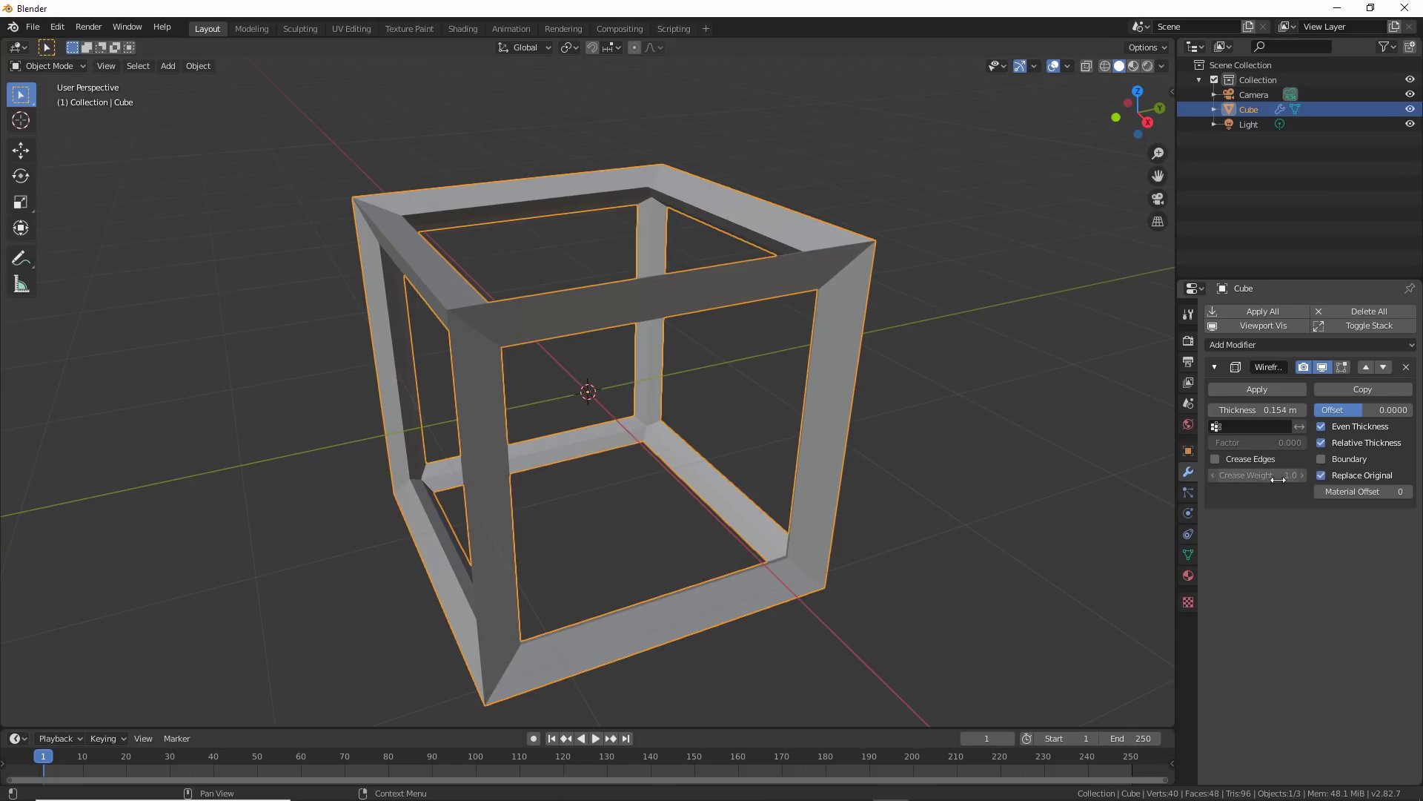
Add a Subdivision Surface modifier above the Wireframe modifier in the stack, with a viewport level of 3
{"action": "left_click", "coordinate": [1260, 345]}
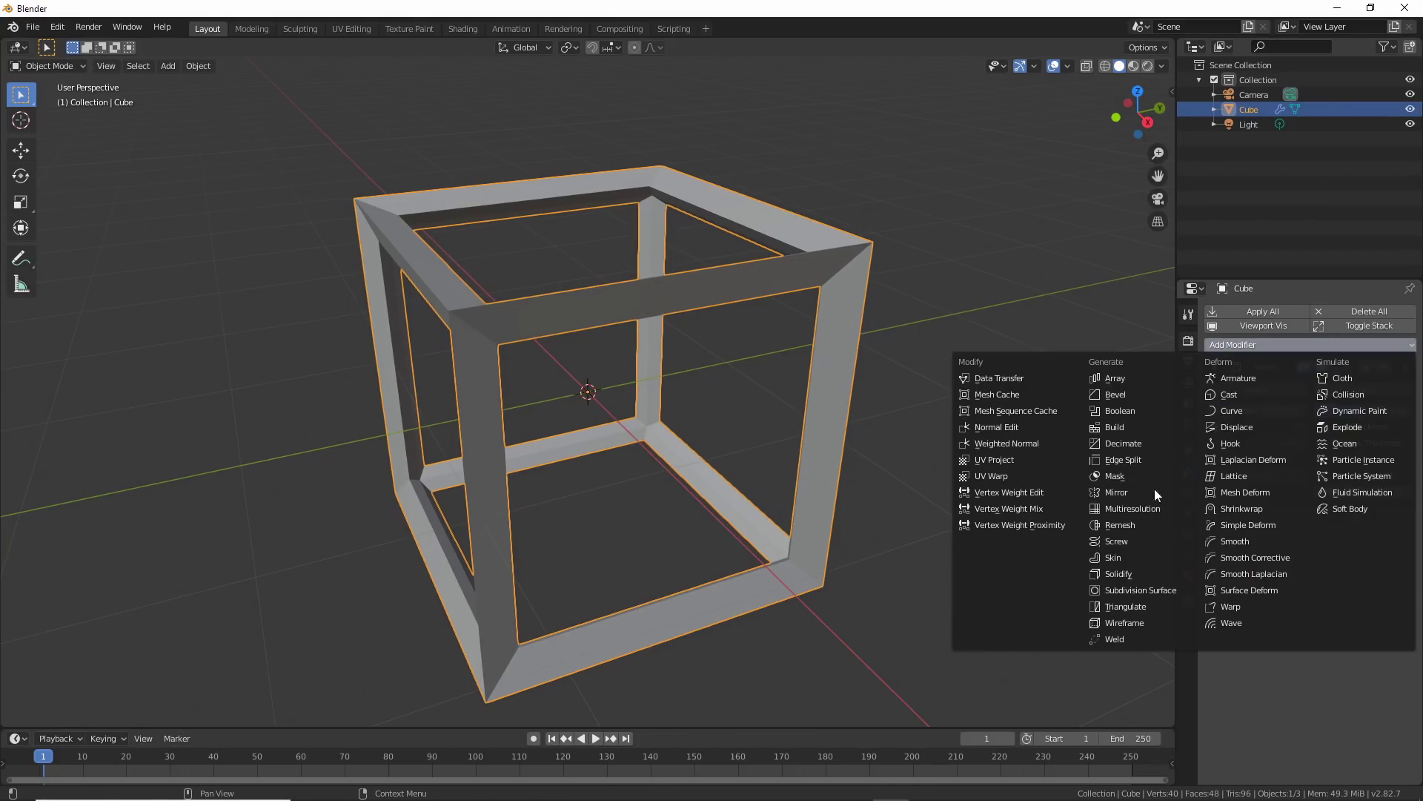
{"action": "left_click", "coordinate": [1133, 590]}
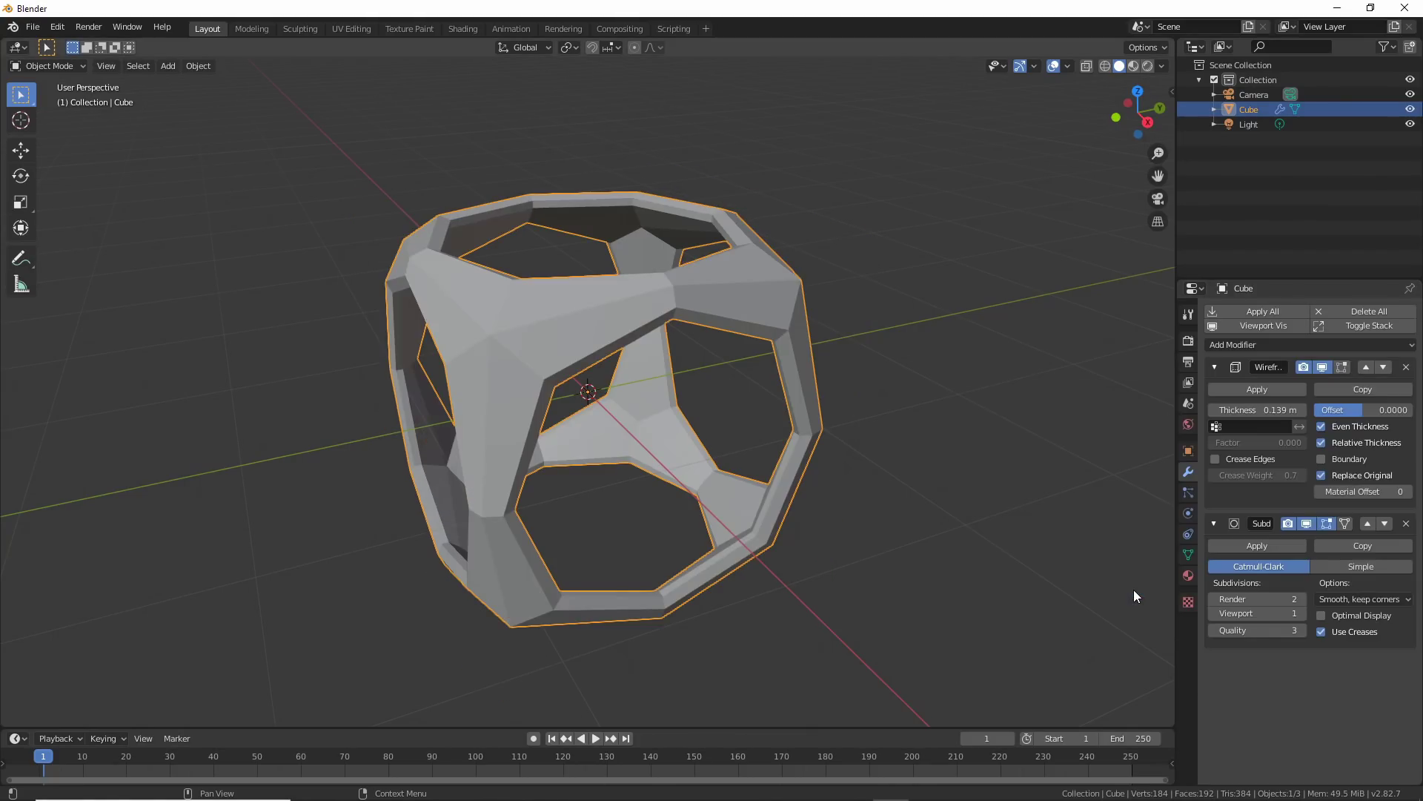
{"action": "left_click", "coordinate": [1369, 524]}
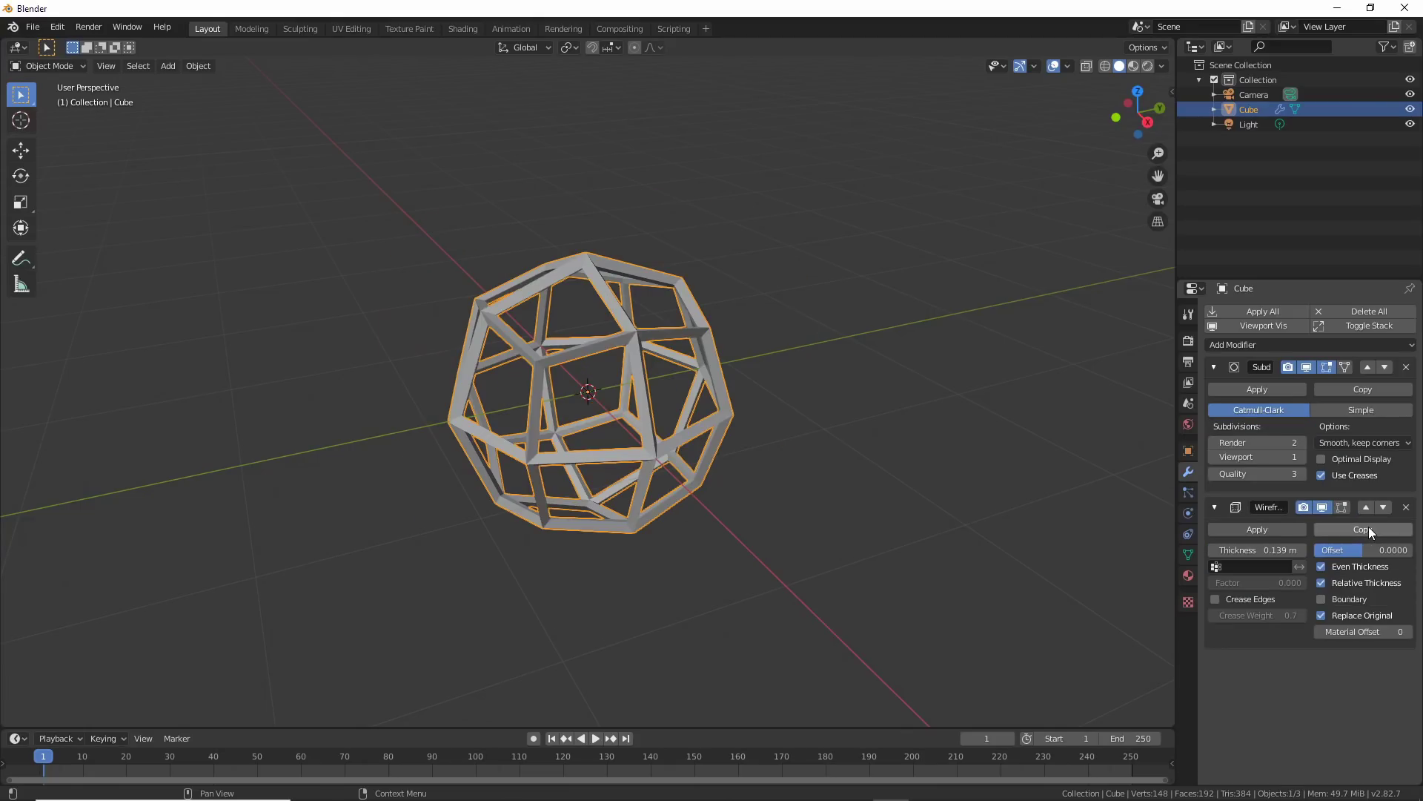
{"action": "left_click", "coordinate": [1301, 457]}
{"action": "left_click", "coordinate": [1301, 456]}
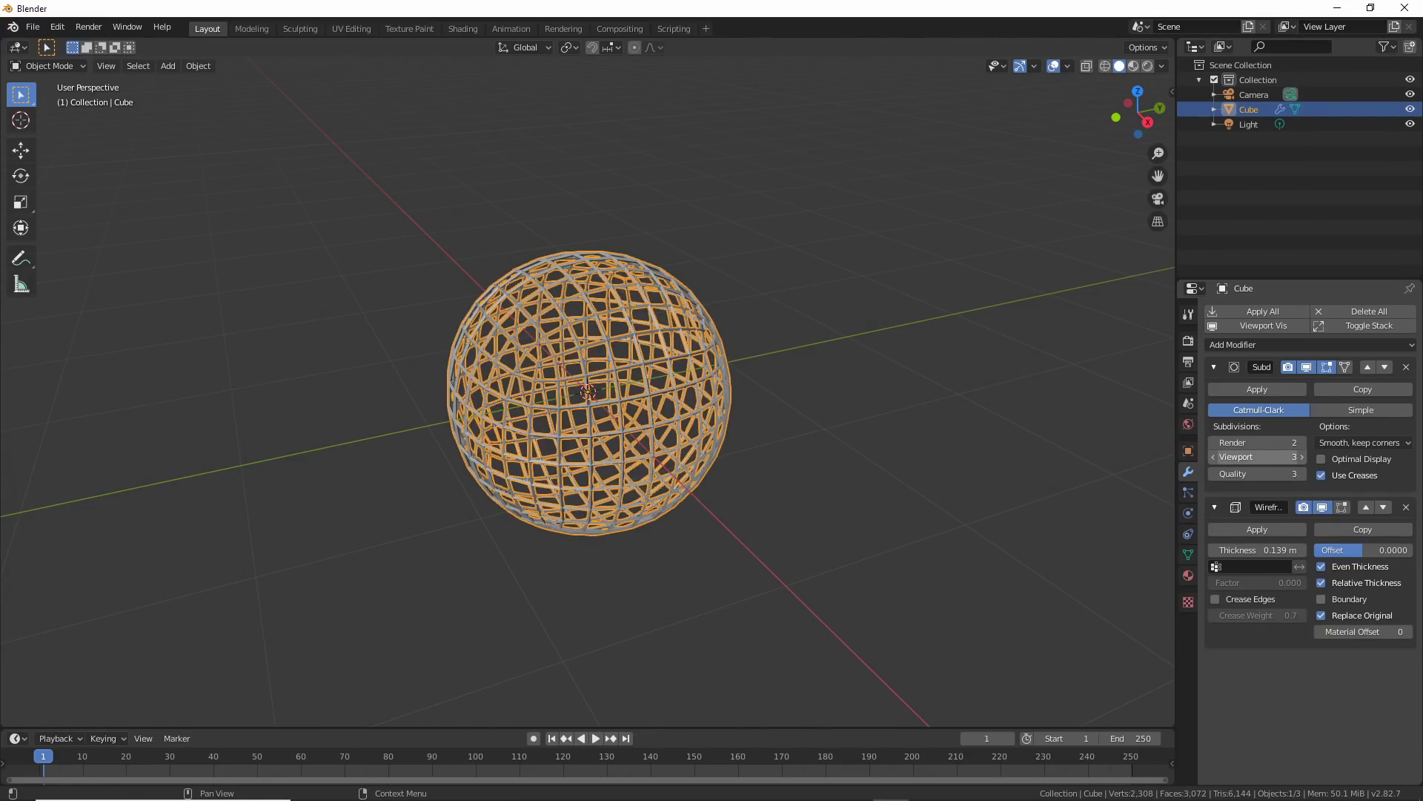
Add a second Subdivision Surface modifier below the Wireframe modifier and view the lattice sphere from another side
{"action": "scroll", "coordinate": [832, 522], "scroll_direction": "up", "scroll_amount": 5}
{"action": "left_click", "coordinate": [1309, 344]}
{"action": "left_click", "coordinate": [1157, 591]}
{"action": "middle_click_drag", "start_coordinate": [989, 540], "coordinate": [1030, 502]}
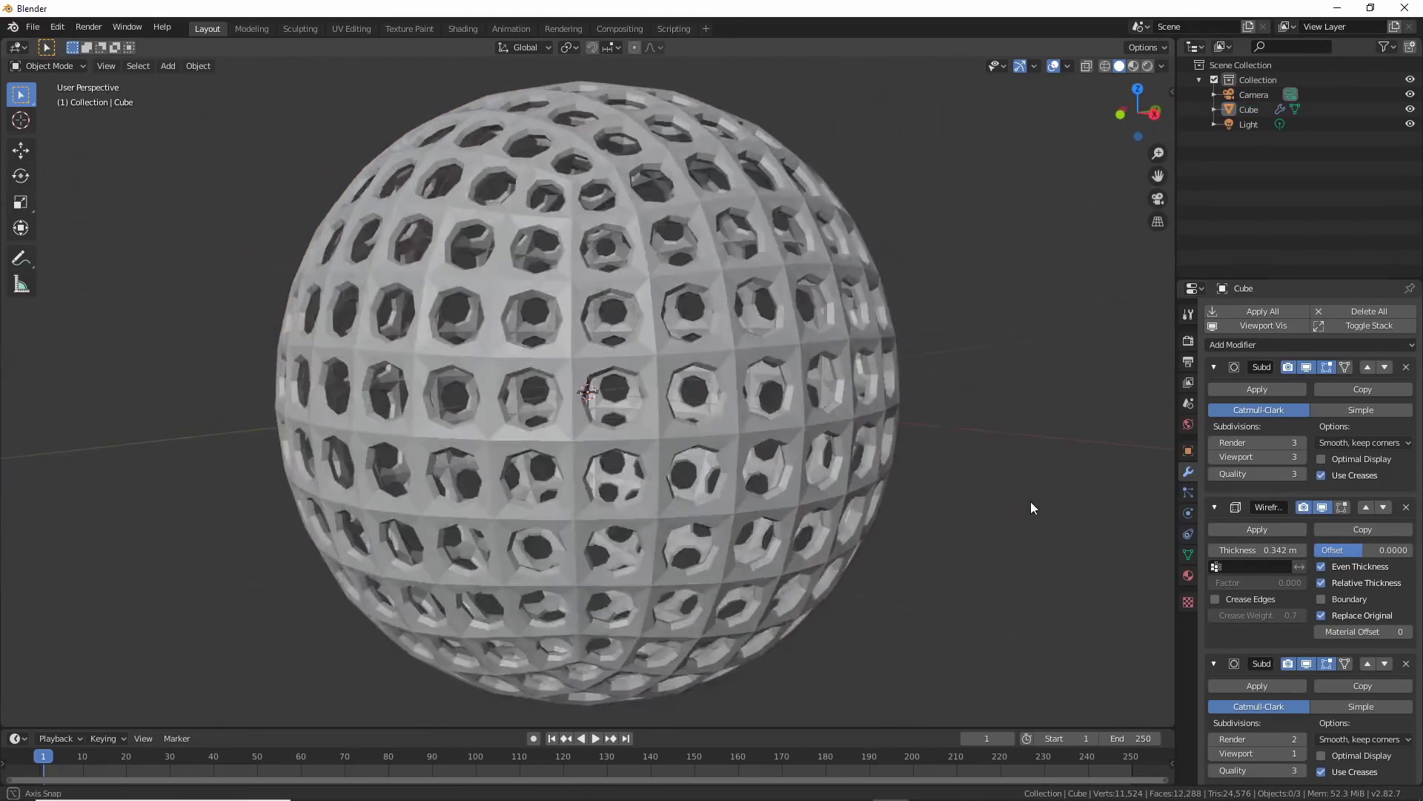
Set the viewport level of the last Subdivision Surface modifier to 3 and inspect the smoothed holes up close
{"action": "scroll", "coordinate": [1295, 693], "scroll_direction": "down", "scroll_amount": 1}
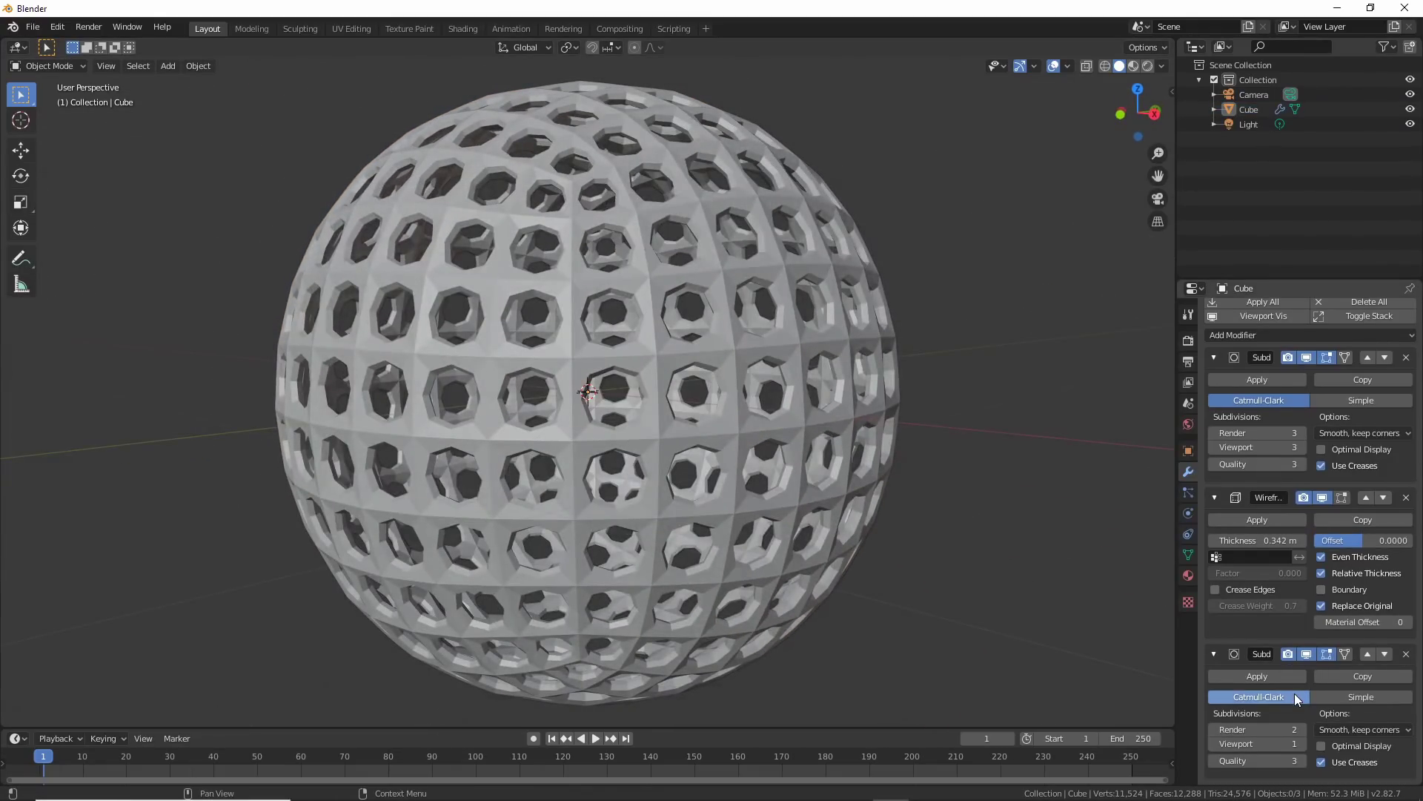
{"action": "left_click", "coordinate": [1301, 744]}
{"action": "middle_click_drag", "start_coordinate": [931, 470], "coordinate": [980, 519]}
{"action": "scroll", "coordinate": [936, 510], "scroll_direction": "up", "scroll_amount": 3}
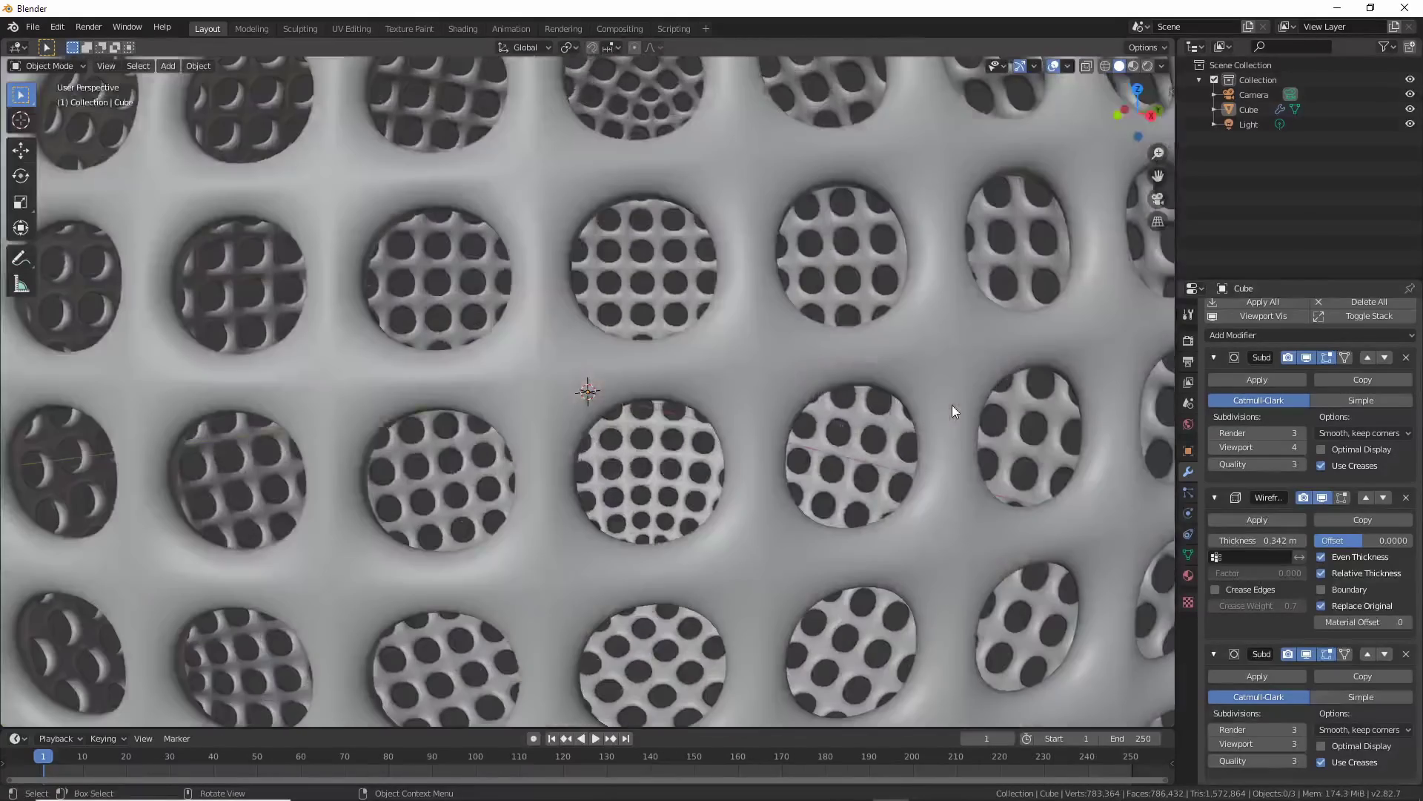
{"action": "scroll", "coordinate": [952, 405], "scroll_direction": "up", "scroll_amount": 4}
{"action": "middle_click_drag", "start_coordinate": [941, 405], "coordinate": [879, 372]}
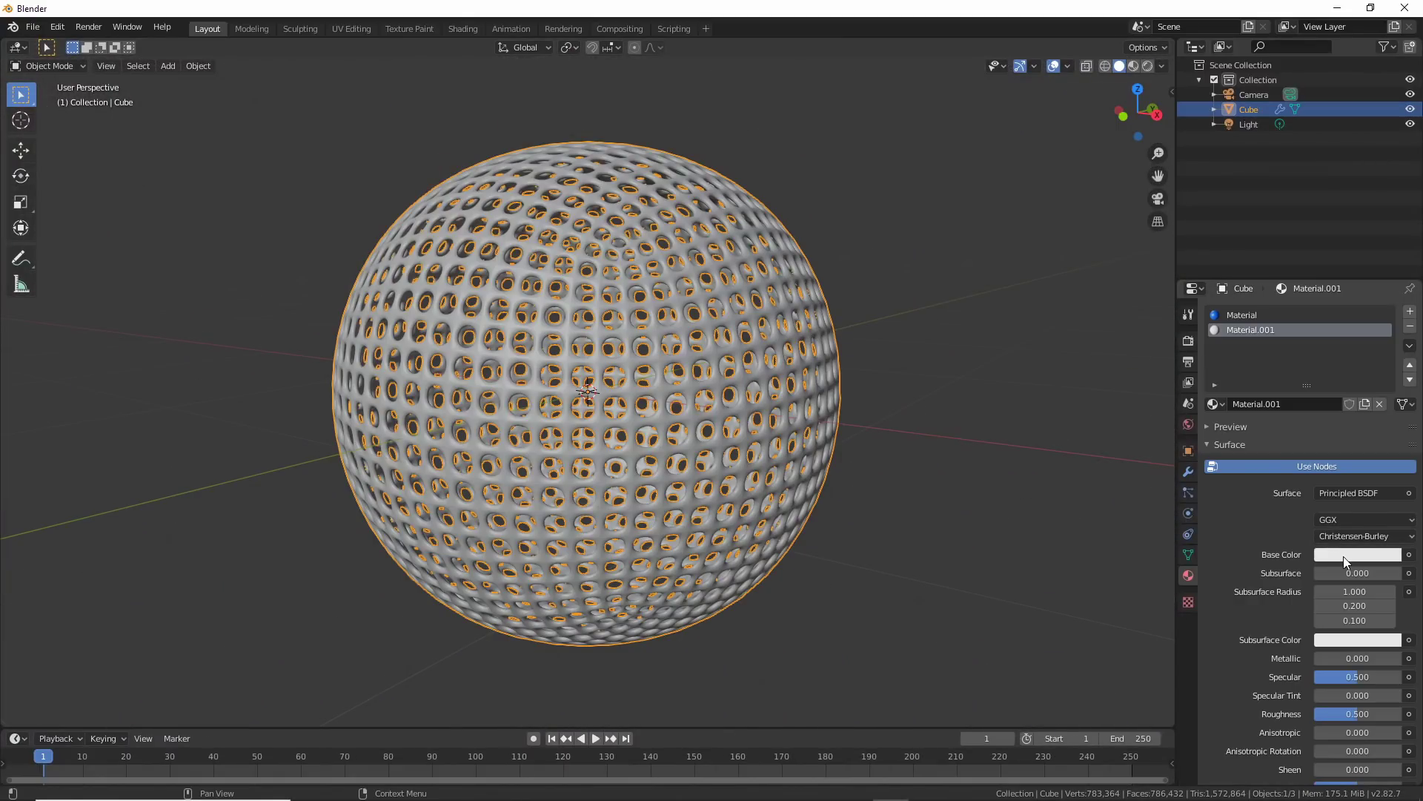
Change the base color of Material.001 to bright magenta
{"action": "left_click", "coordinate": [1344, 555]}
{"action": "left_click_drag", "start_coordinate": [1339, 455], "coordinate": [1350, 446]}
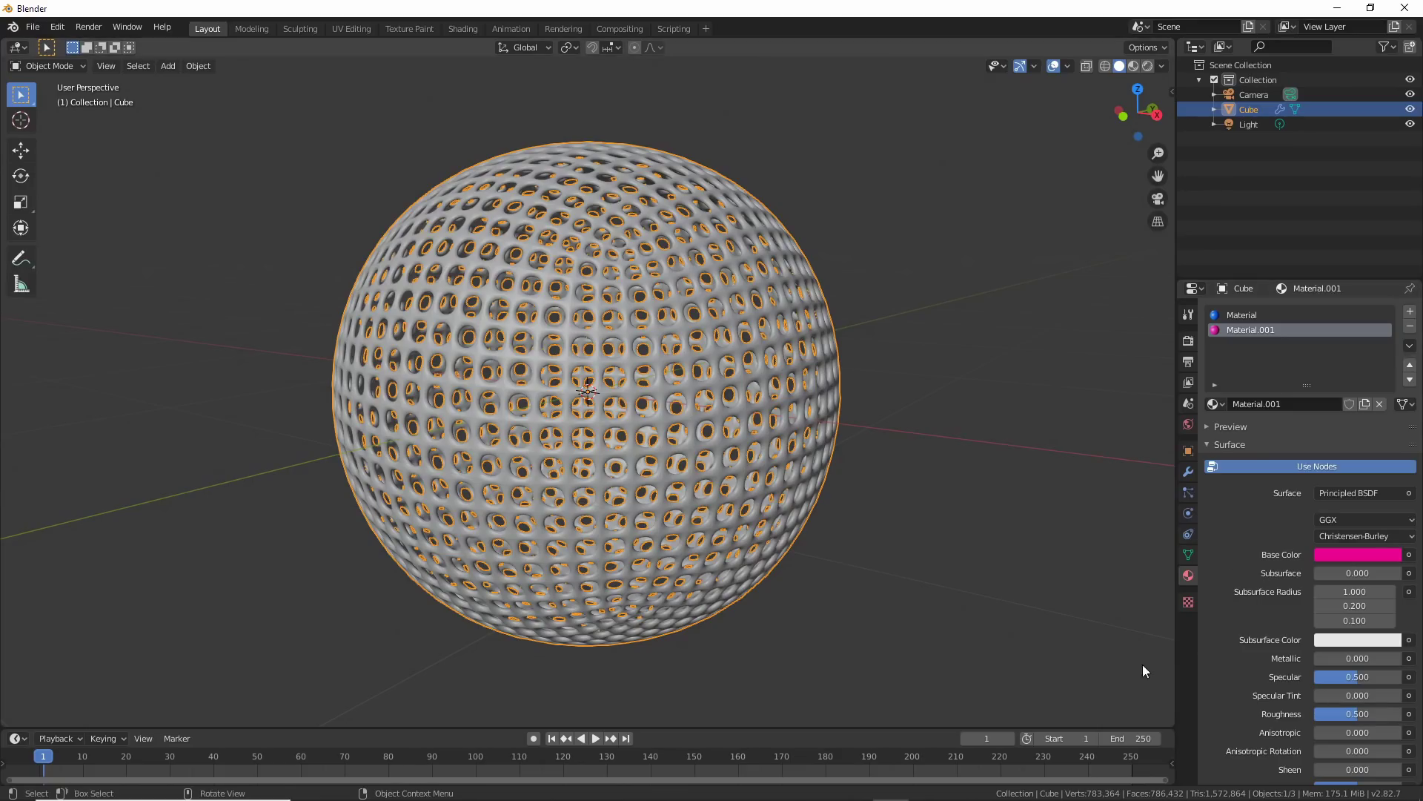
Turn off Replace Original on the Wireframe modifier and set the first Subdivision Surface viewport level to 3
{"action": "left_click", "coordinate": [1188, 472]}
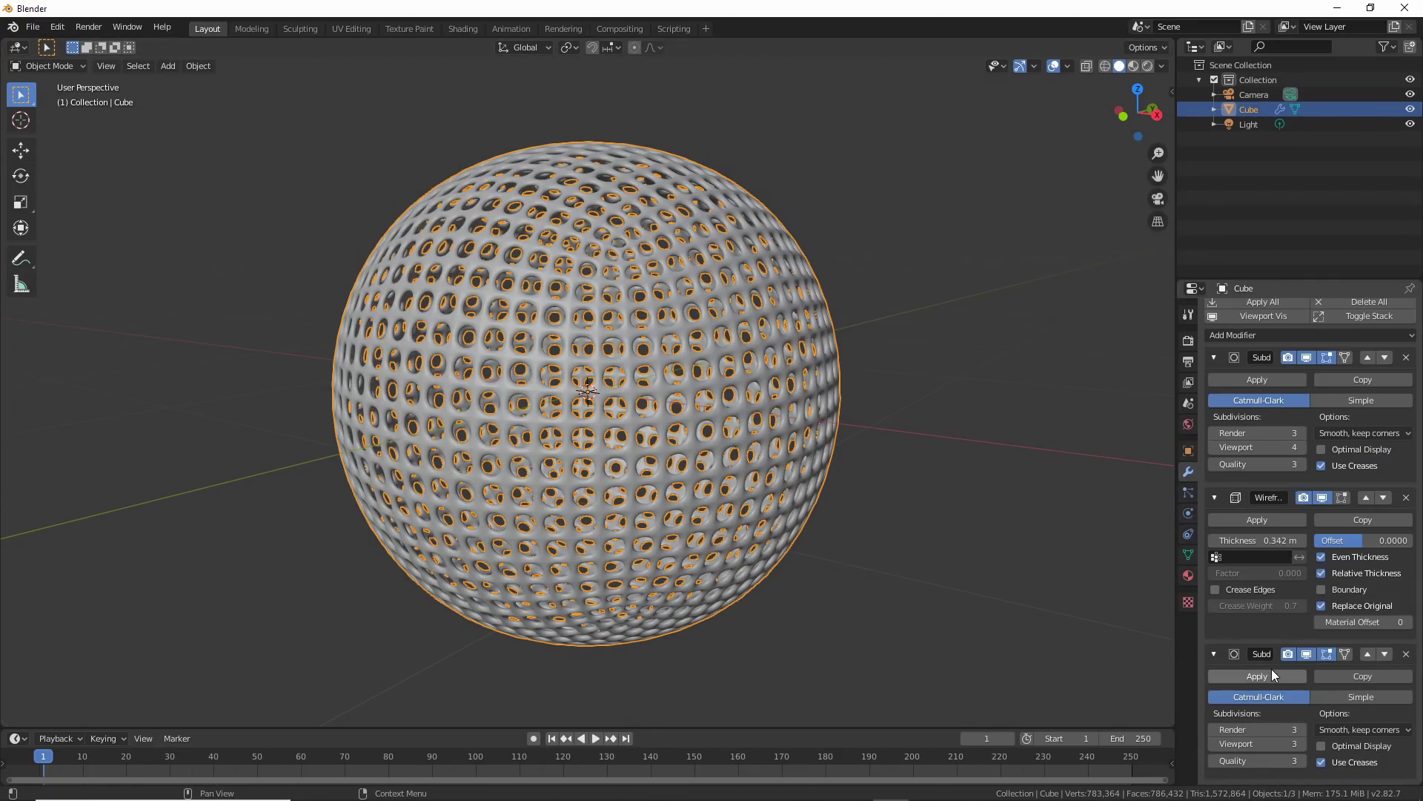
{"action": "left_click", "coordinate": [1322, 607]}
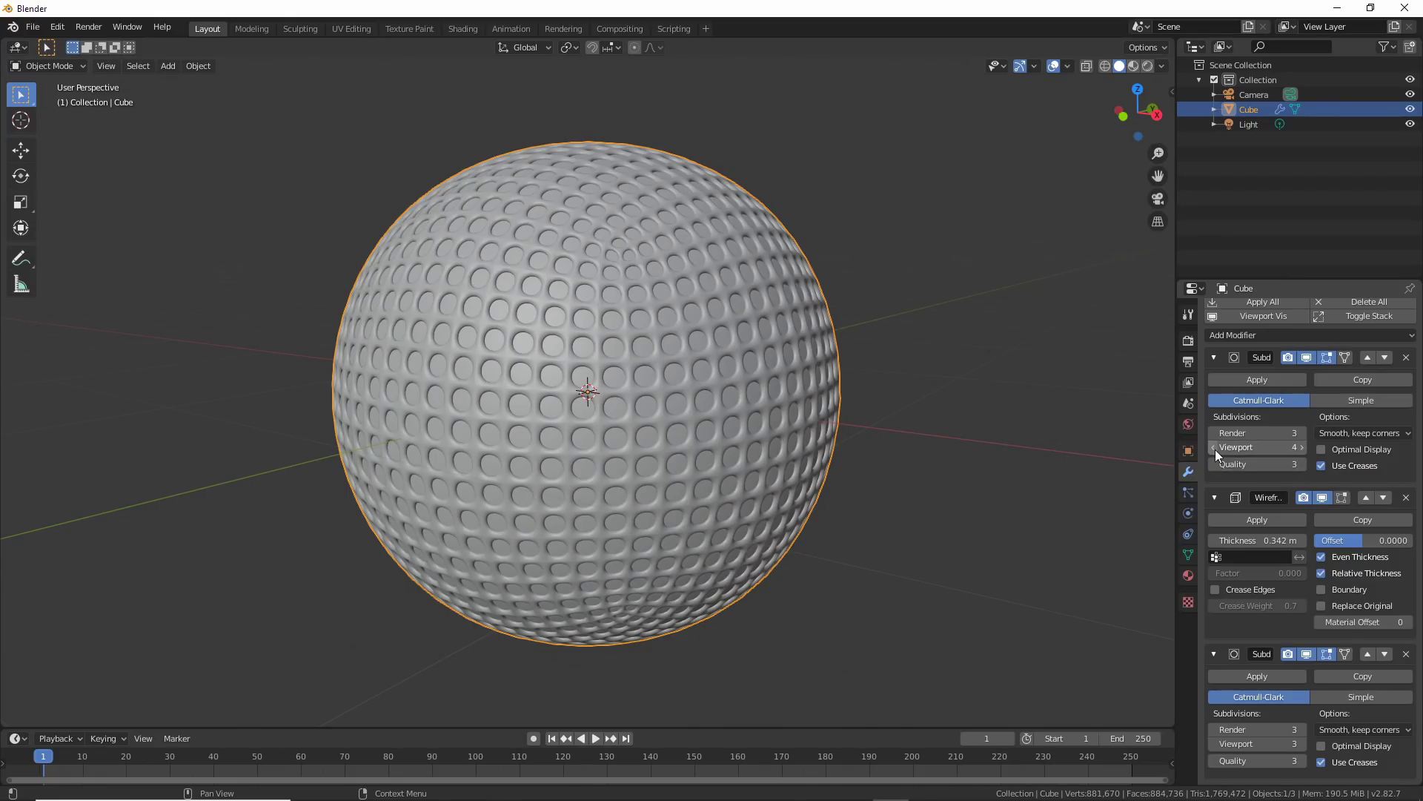
{"action": "left_click", "coordinate": [1214, 447]}
Set the Wireframe's Material Offset to 1 and compare it with 0 in Material Preview shading, ending on 1
{"action": "left_click", "coordinate": [1409, 623]}
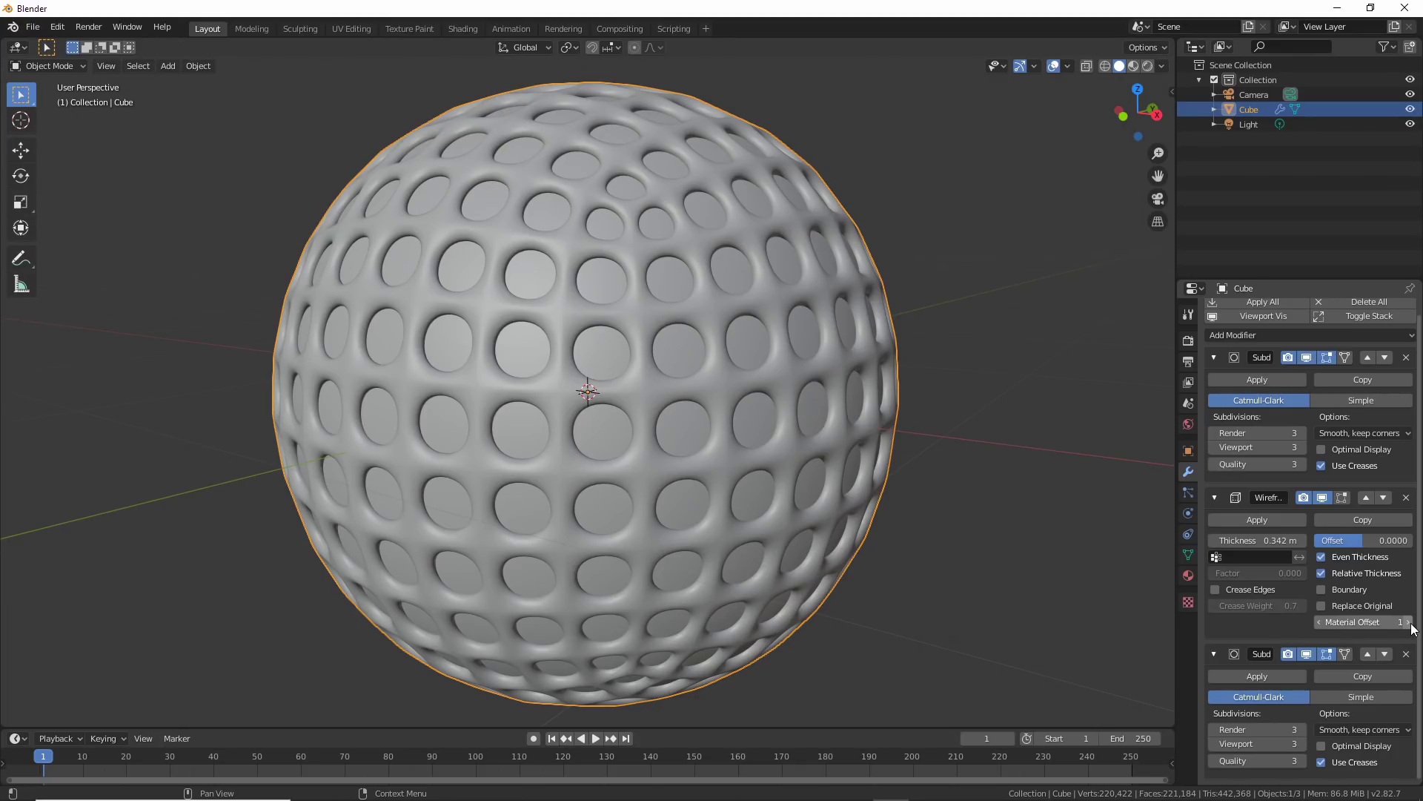
{"action": "left_click", "coordinate": [1132, 66]}
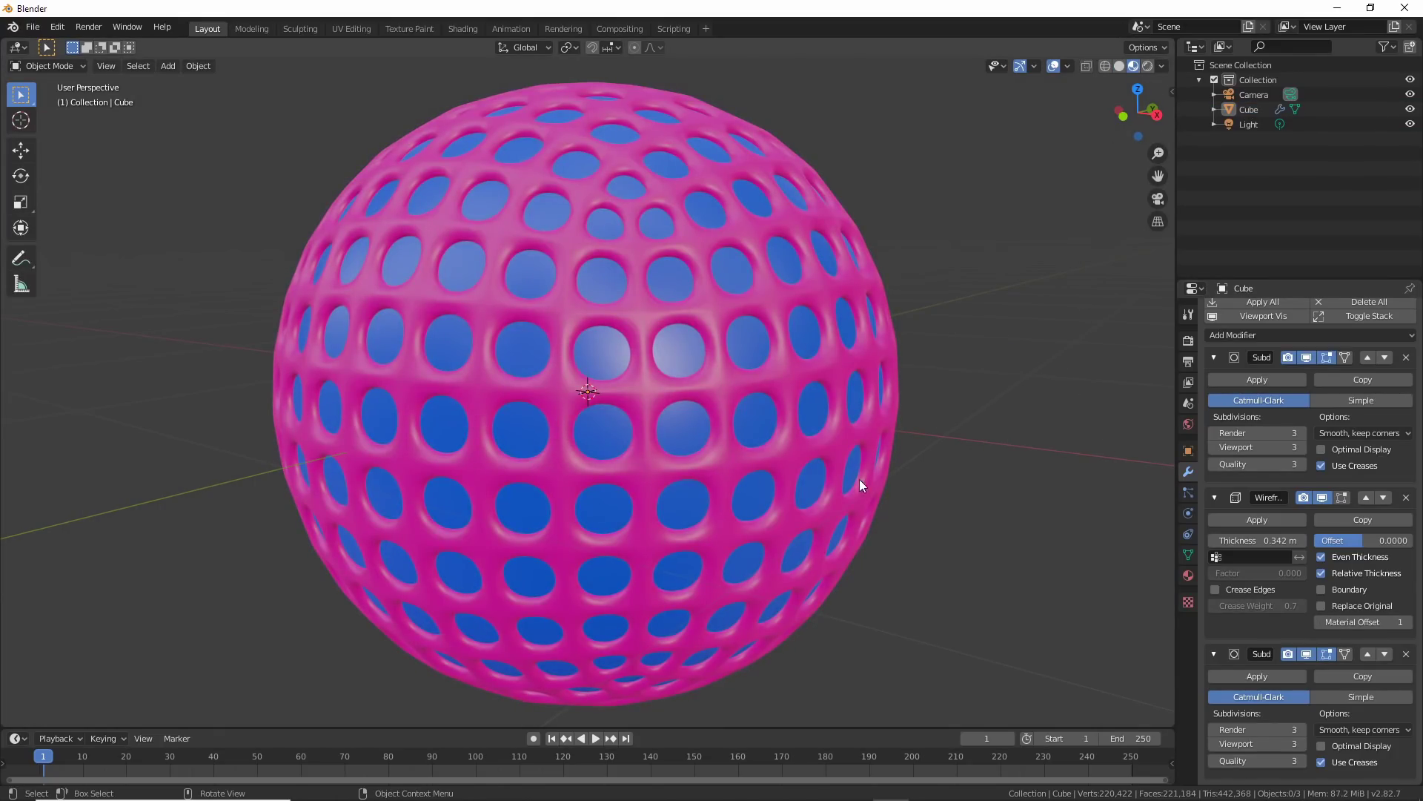
{"action": "left_click", "coordinate": [1322, 623]}
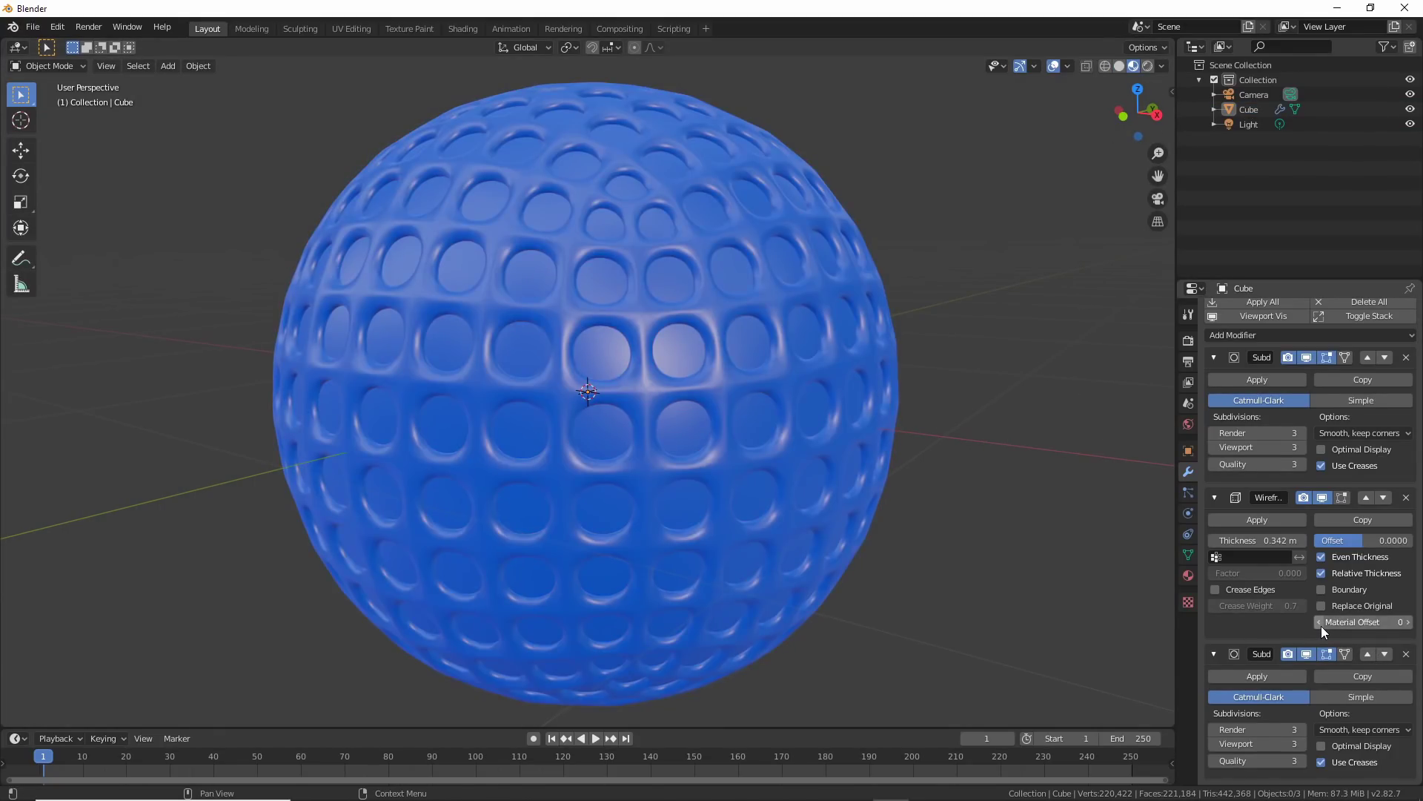
{"action": "left_click", "coordinate": [1408, 622]}
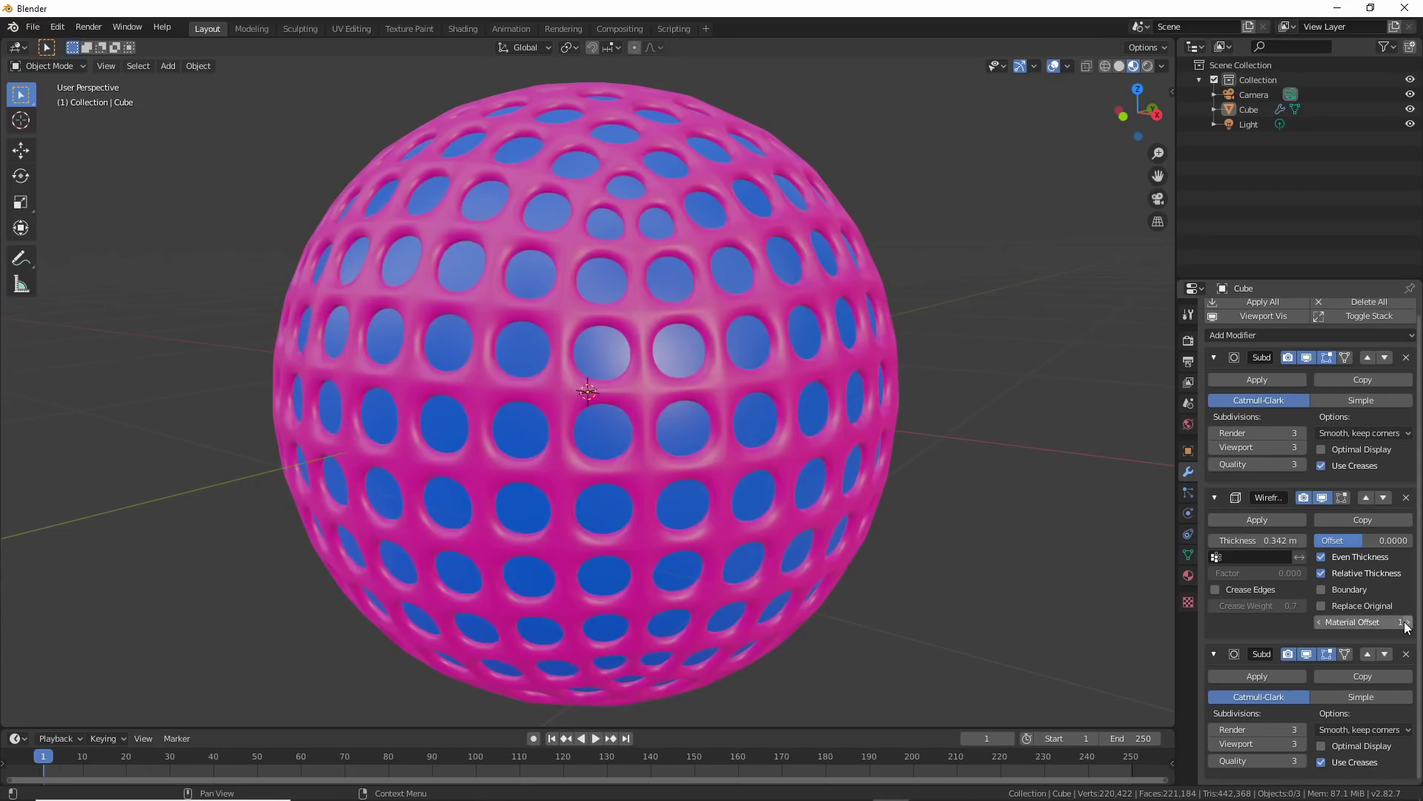
{"action": "left_click", "coordinate": [1189, 576]}
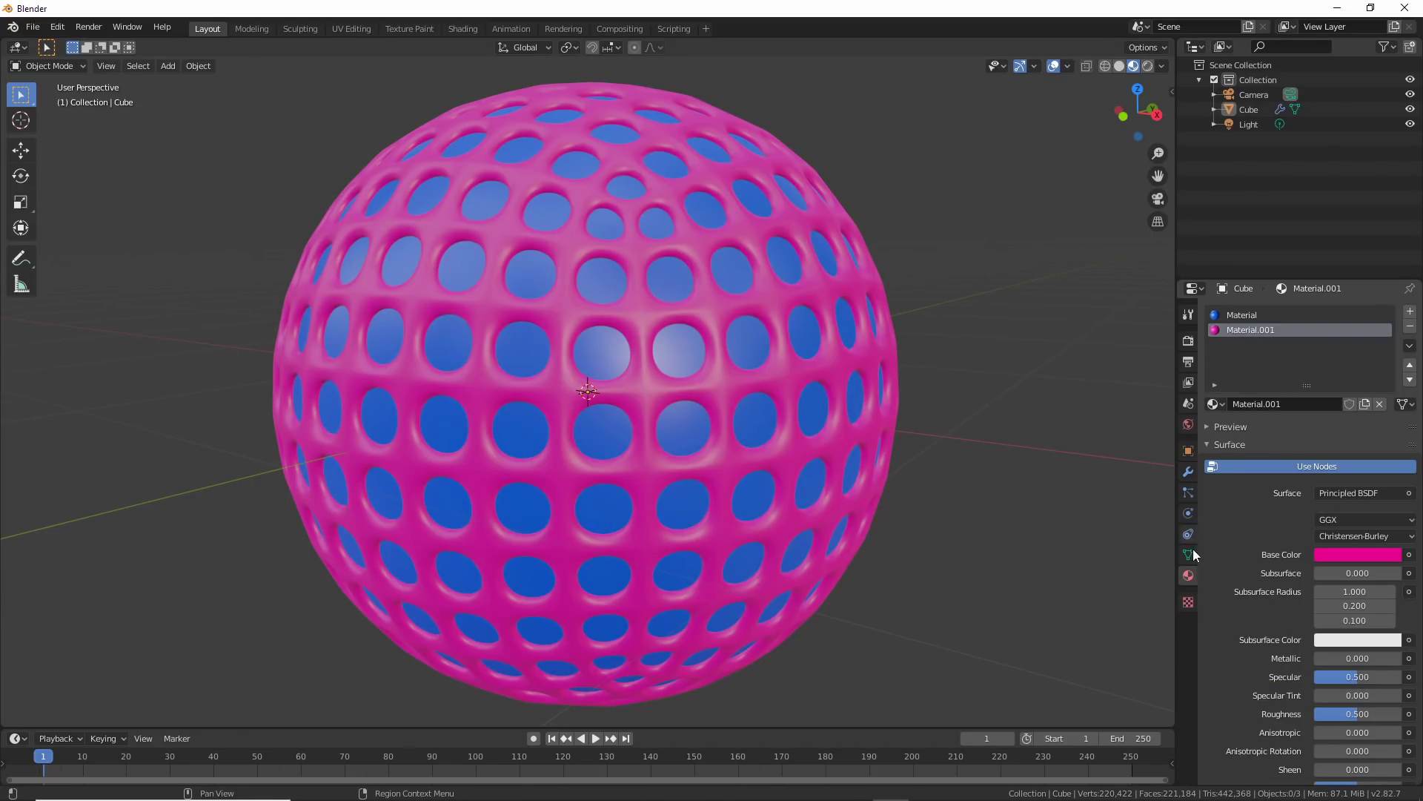
{"action": "left_click", "coordinate": [1189, 341]}
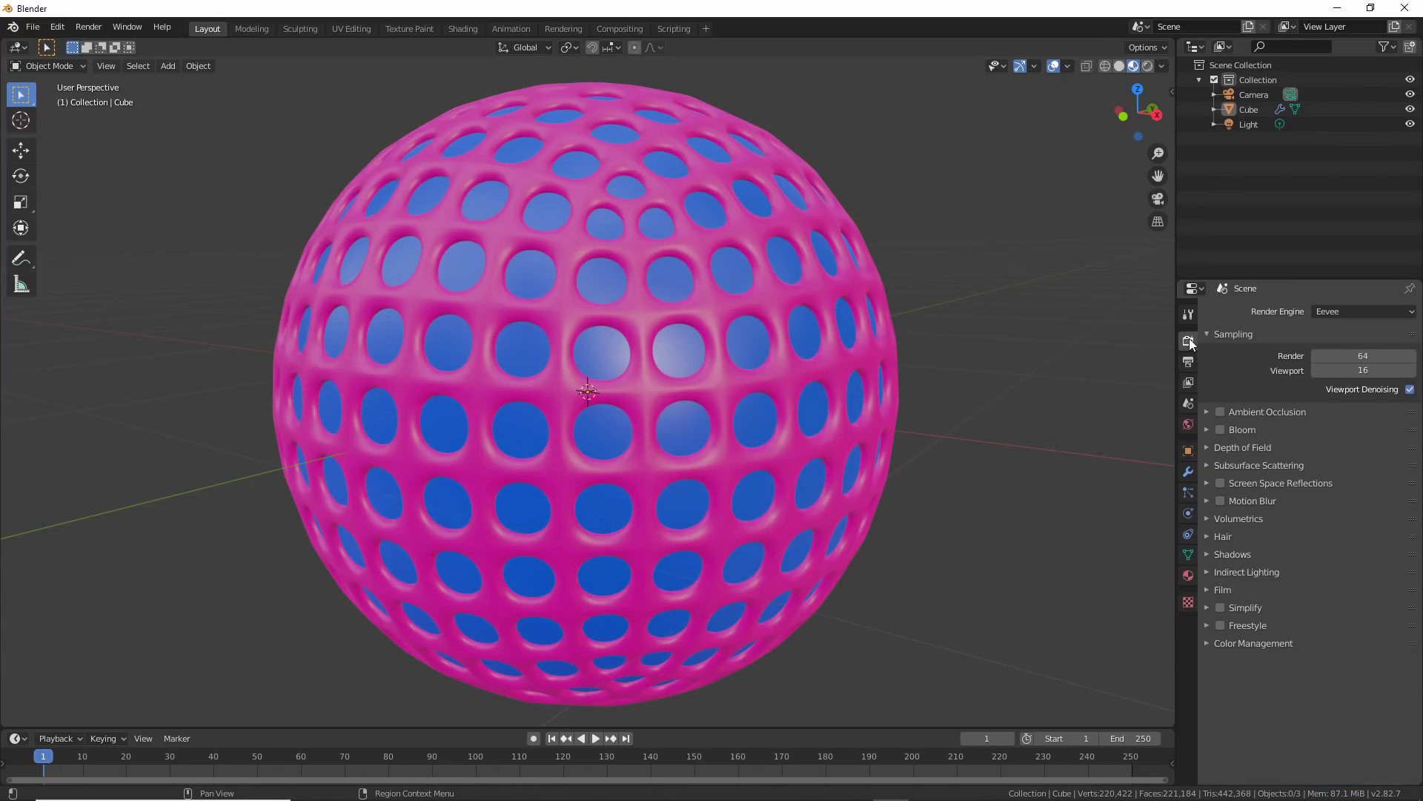
{"action": "left_click", "coordinate": [1187, 475]}
Switch the viewport to Rendered shading and adjust the Wireframe modifier's thickness on the two-colored sphere
{"action": "scroll", "coordinate": [936, 482], "scroll_direction": "down", "scroll_amount": 1}
{"action": "middle_click_drag", "start_coordinate": [935, 482], "coordinate": [871, 505]}
{"action": "left_click", "coordinate": [1148, 66]}
{"action": "scroll", "coordinate": [994, 413], "scroll_direction": "down", "scroll_amount": 2}
{"action": "scroll", "coordinate": [994, 413], "scroll_direction": "up", "scroll_amount": 1}
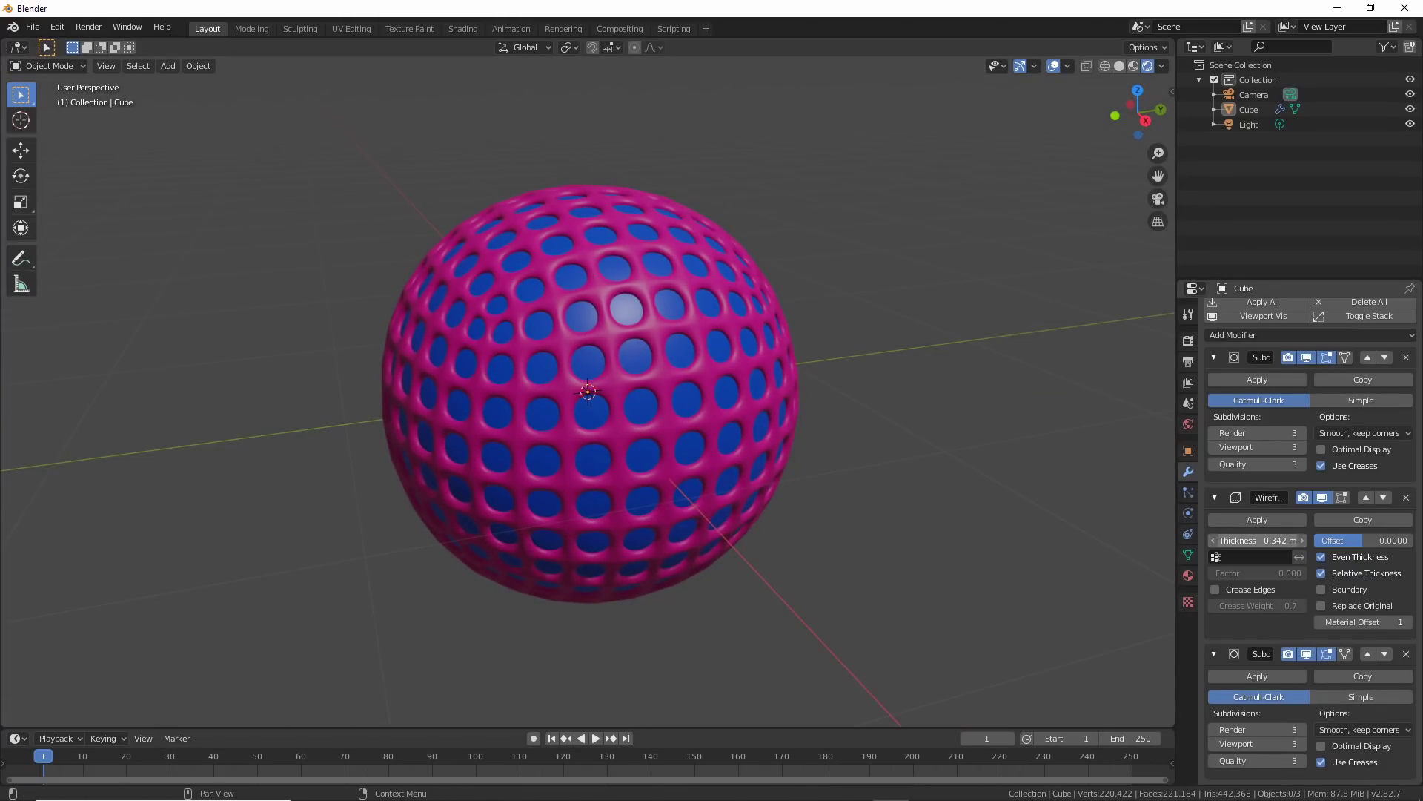
{"action": "mouse_move", "coordinate": [1258, 541]}
{"action": "left_mouse_down"}
{"action": "mouse_move", "coordinate": [1297, 540]}
{"action": "mouse_move", "coordinate": [1262, 541]}
{"action": "left_mouse_up"}
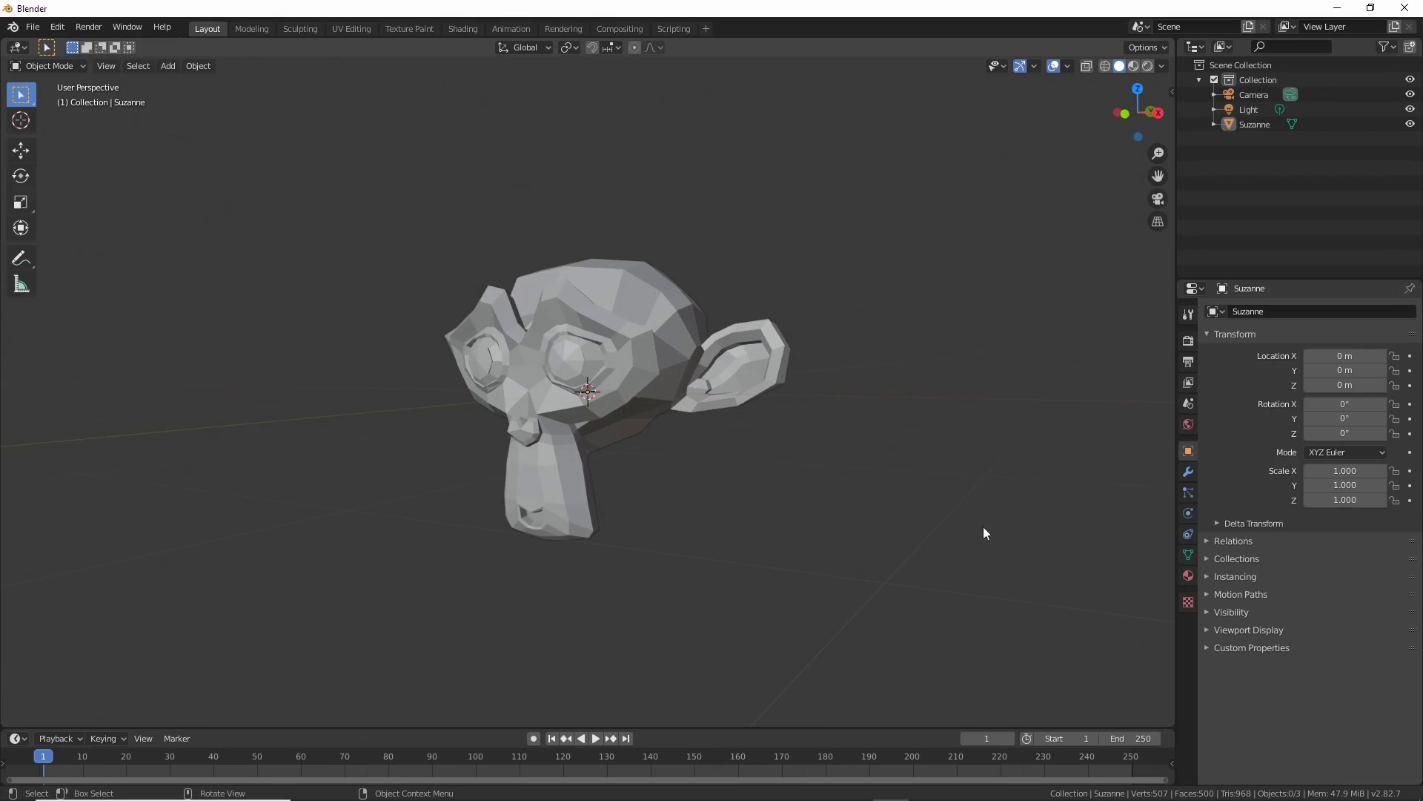
Add a Weld modifier to the Suzanne monkey head
{"action": "left_click", "coordinate": [1190, 472]}
{"action": "left_click", "coordinate": [1246, 312]}
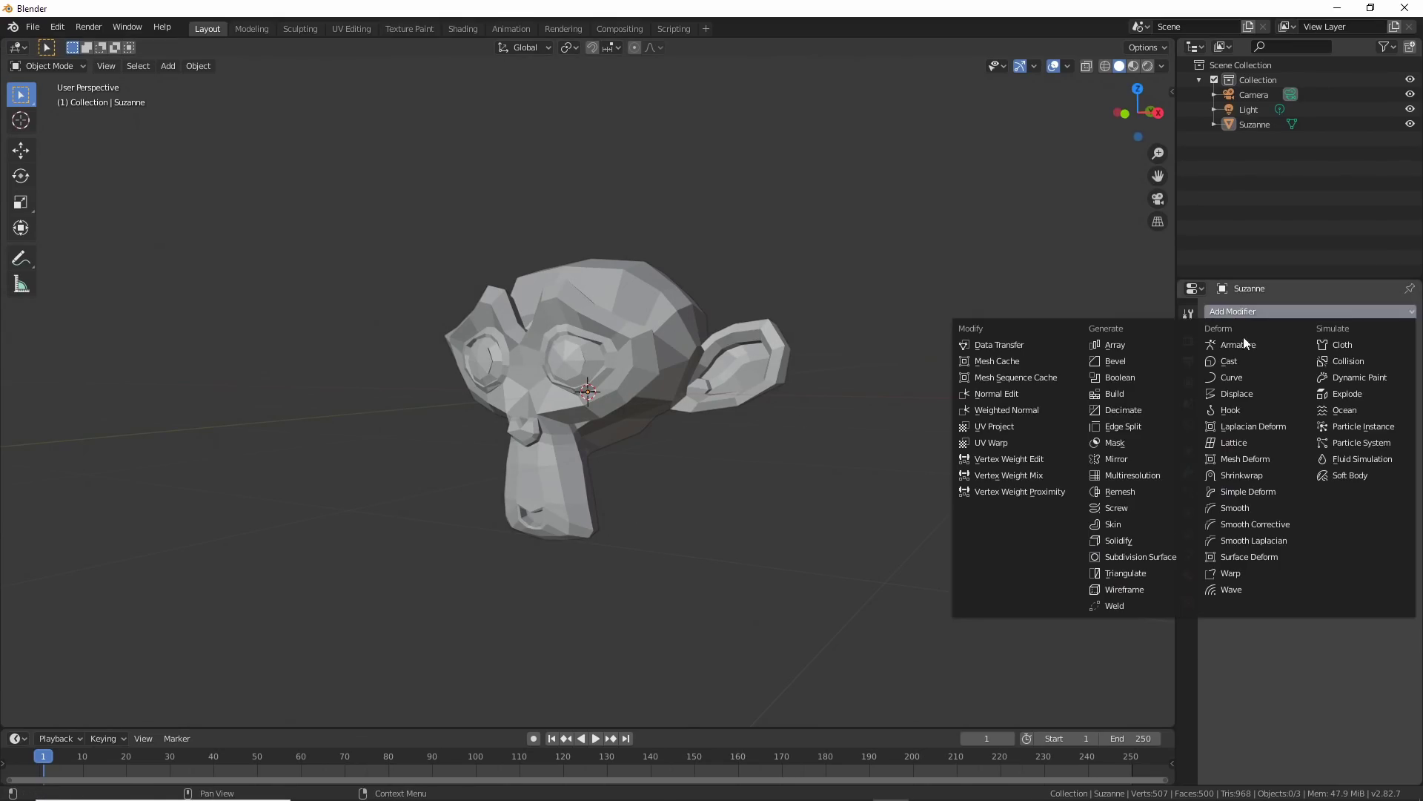
{"action": "left_click", "coordinate": [1106, 606]}
Enter Edit Mode on Suzanne with X-ray enabled and select all vertices of the chin and mouth area
{"action": "key", "text": "Tab"}
{"action": "left_click", "coordinate": [1087, 66]}
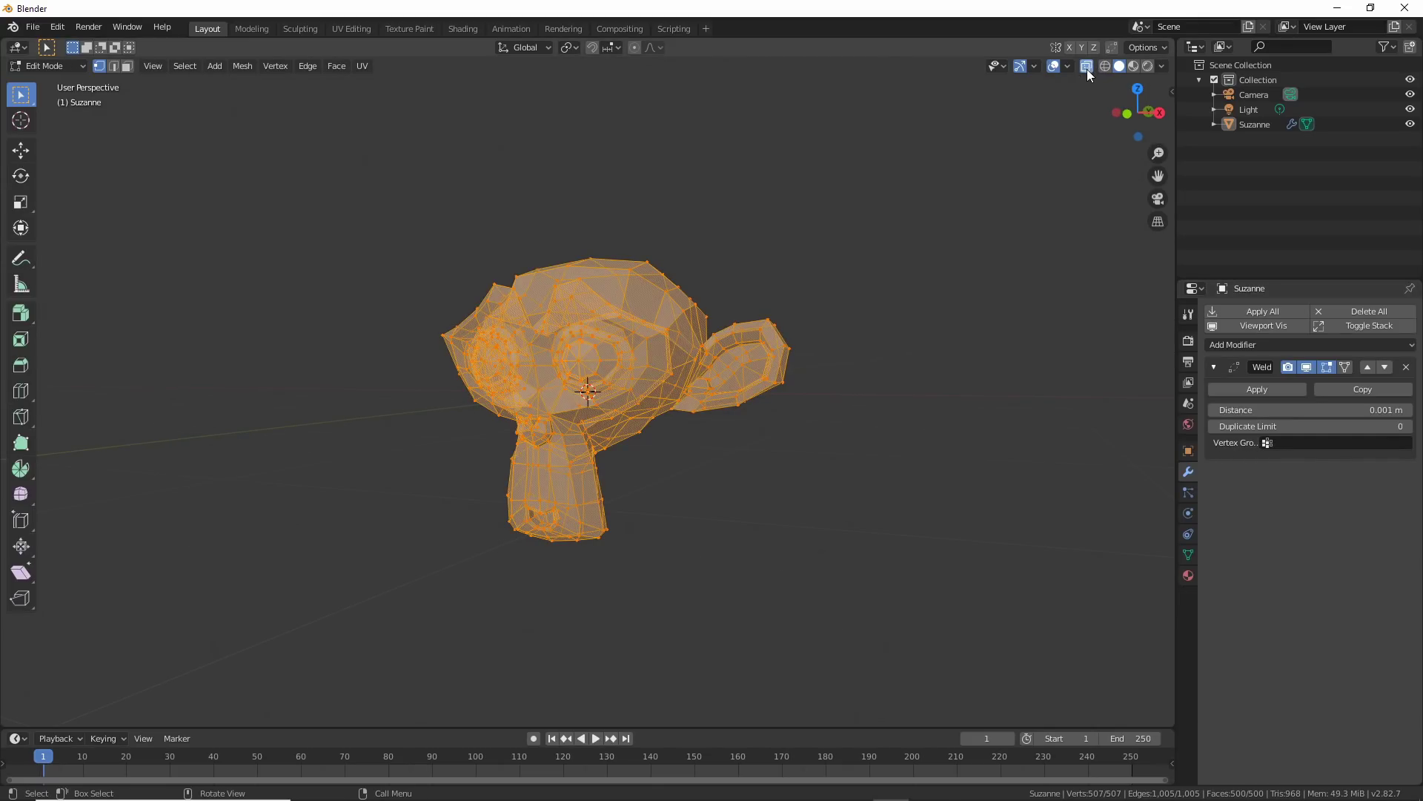
{"action": "left_click_drag", "start_coordinate": [454, 478], "coordinate": [674, 563]}
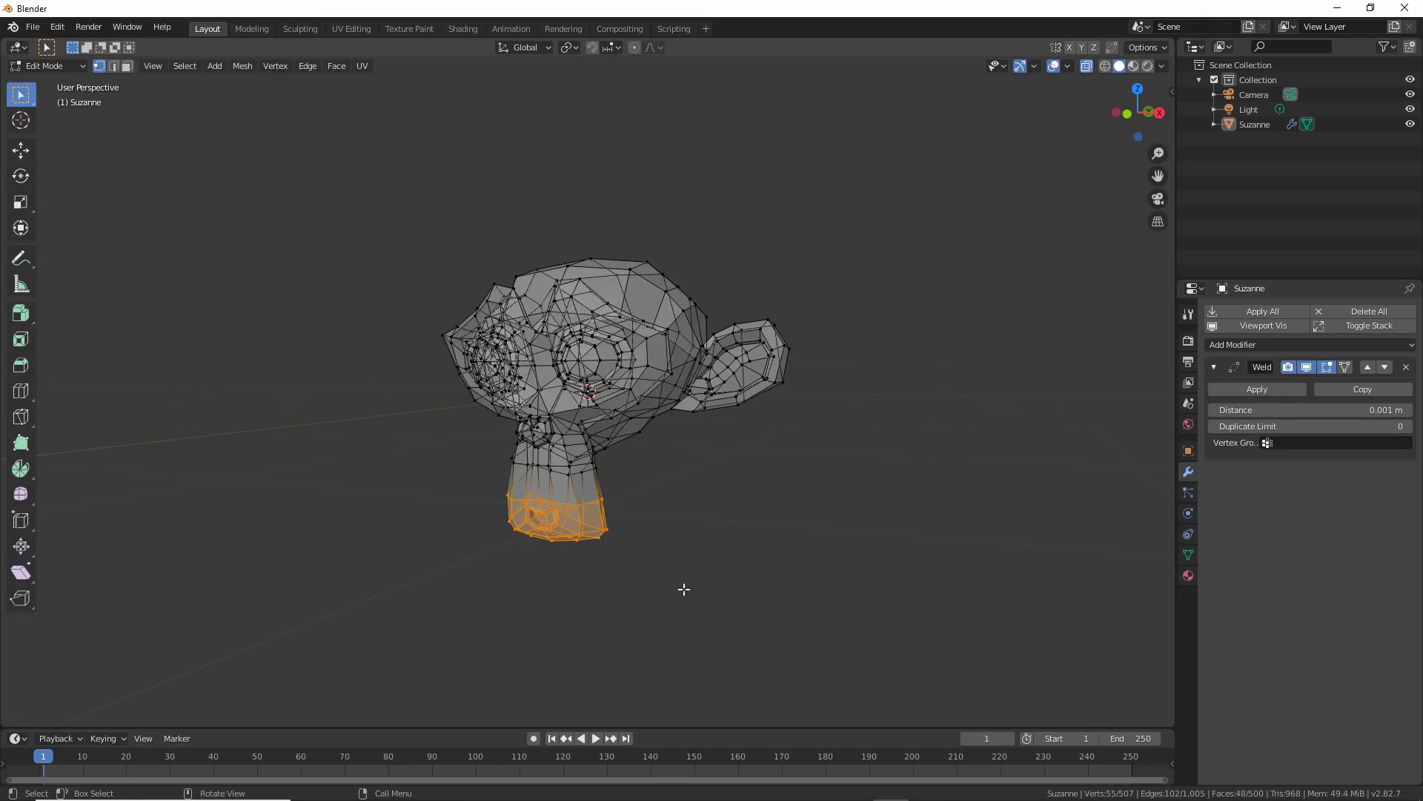
{"action": "middle_click_drag", "start_coordinate": [688, 590], "coordinate": [712, 583]}
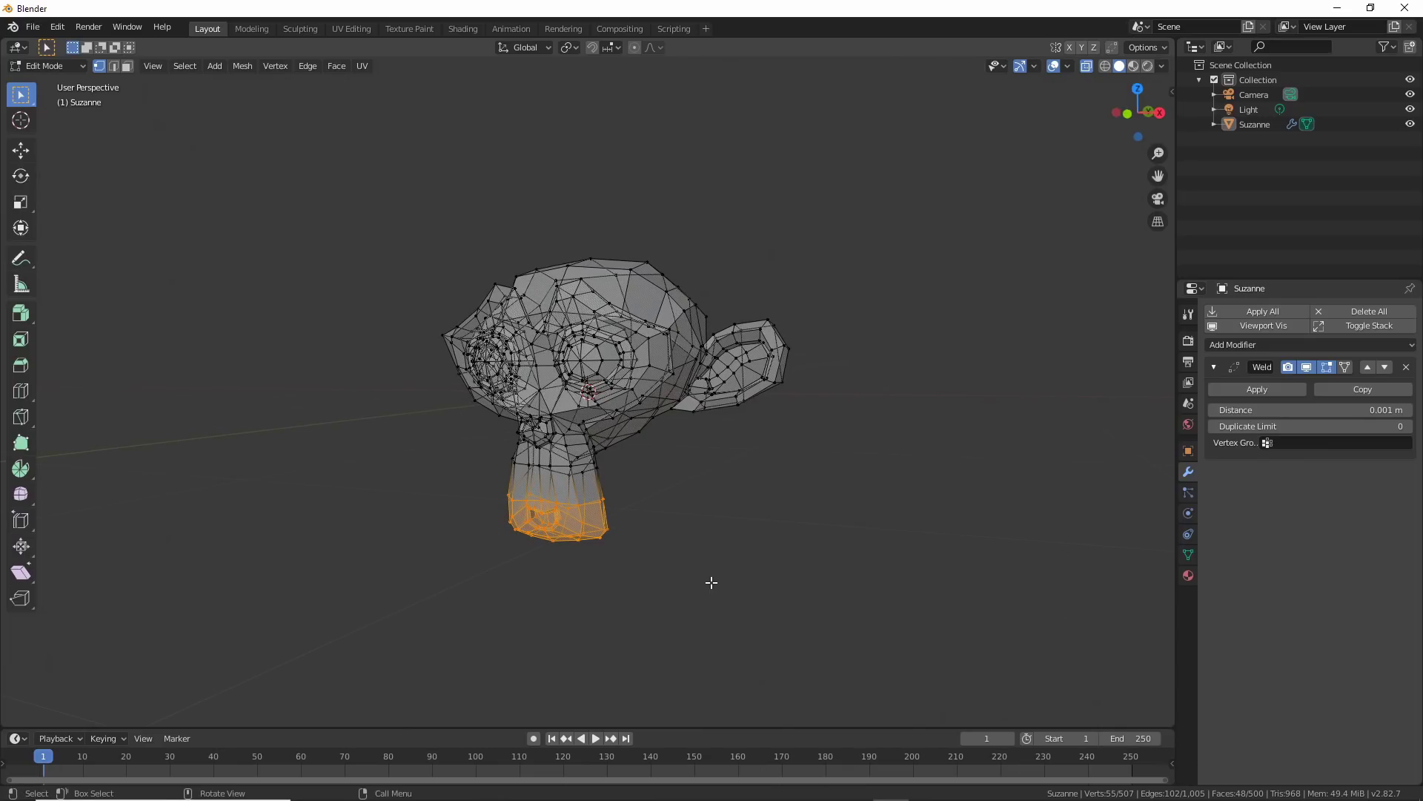
Assign the selected chin and mouth vertices of Suzanne to a new vertex group
{"action": "key", "text": "ctrl+g"}
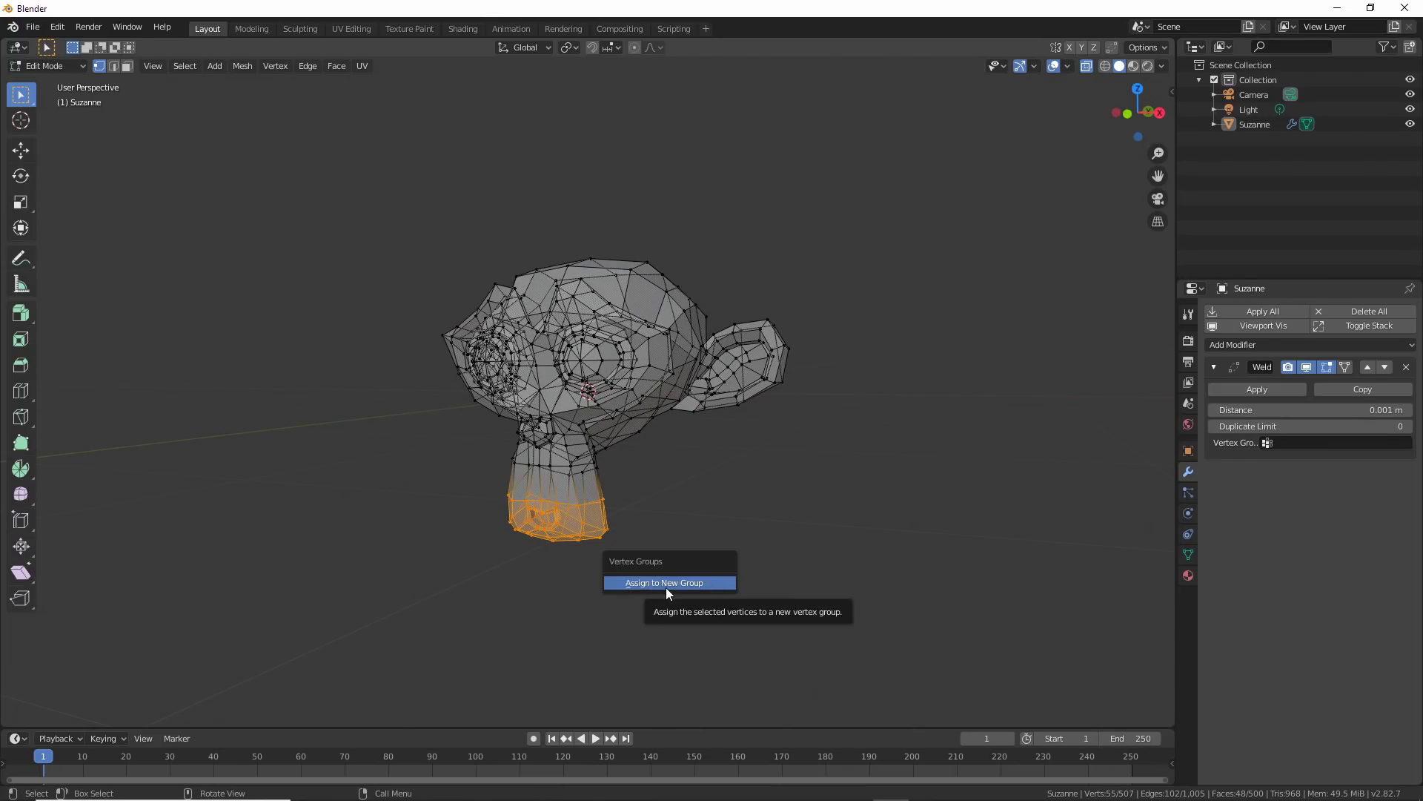
{"action": "left_click", "coordinate": [666, 584]}
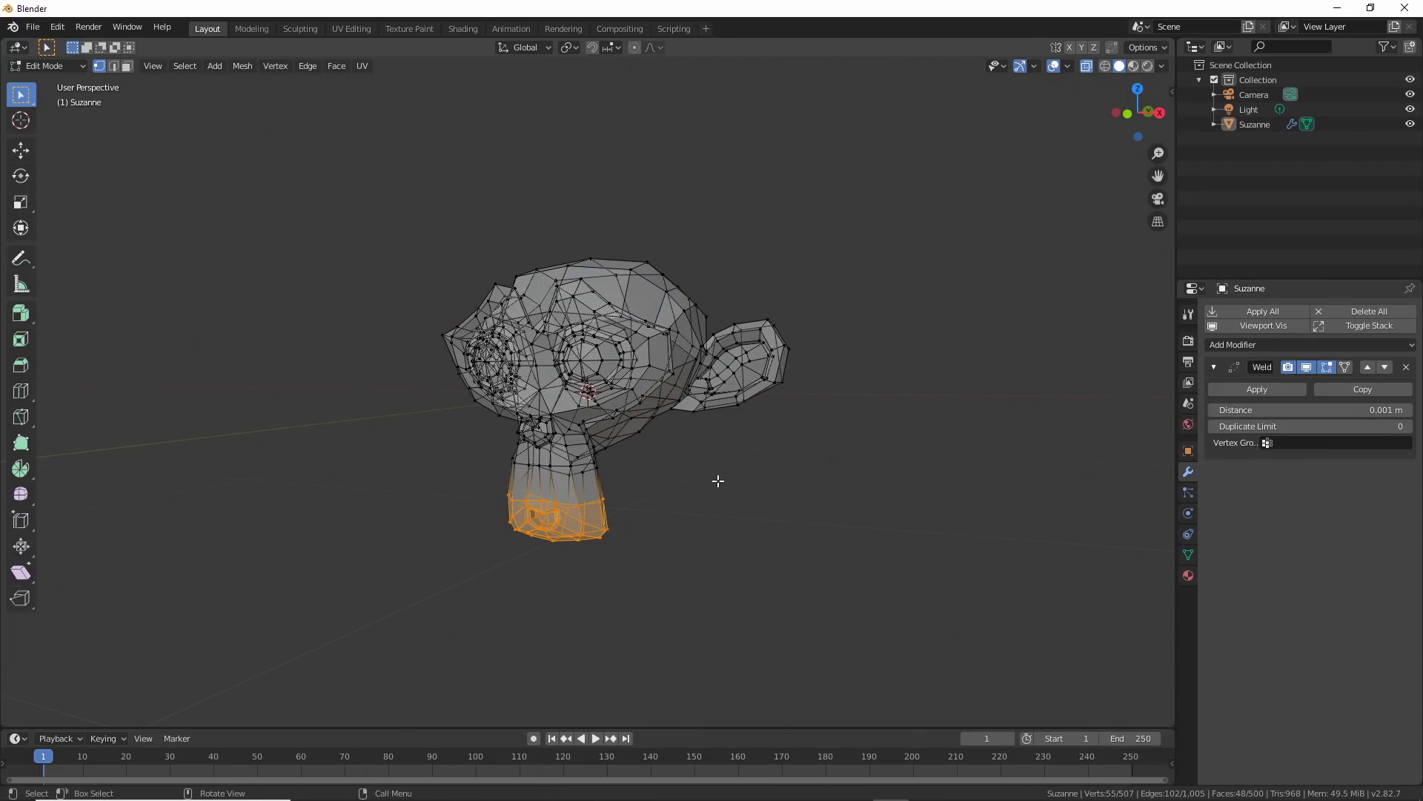
{"action": "key", "text": "ctrl+g"}
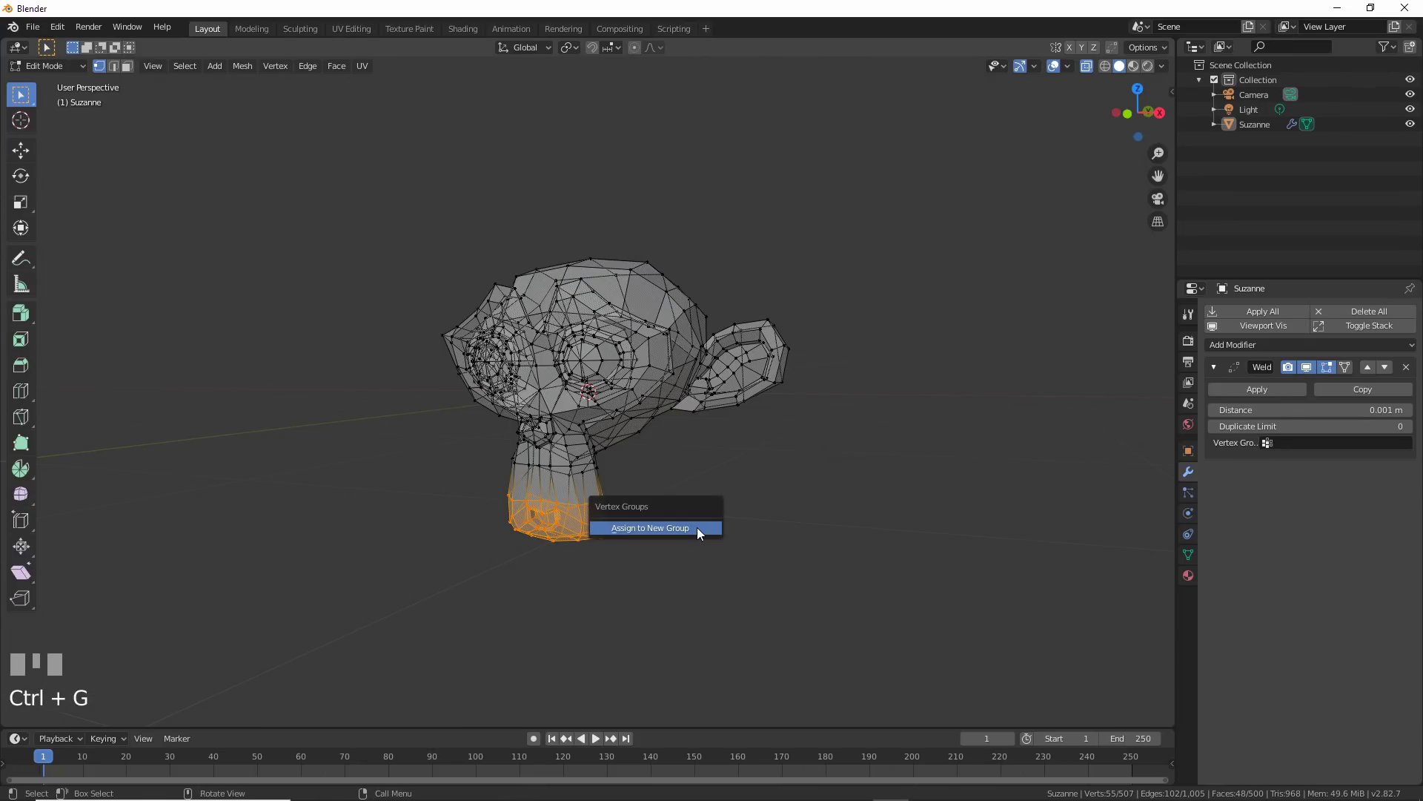
{"action": "left_click", "coordinate": [651, 527]}
Restrict the Weld modifier to the vertex group Group and increase its merge distance in Object Mode
{"action": "left_click", "coordinate": [1305, 443]}
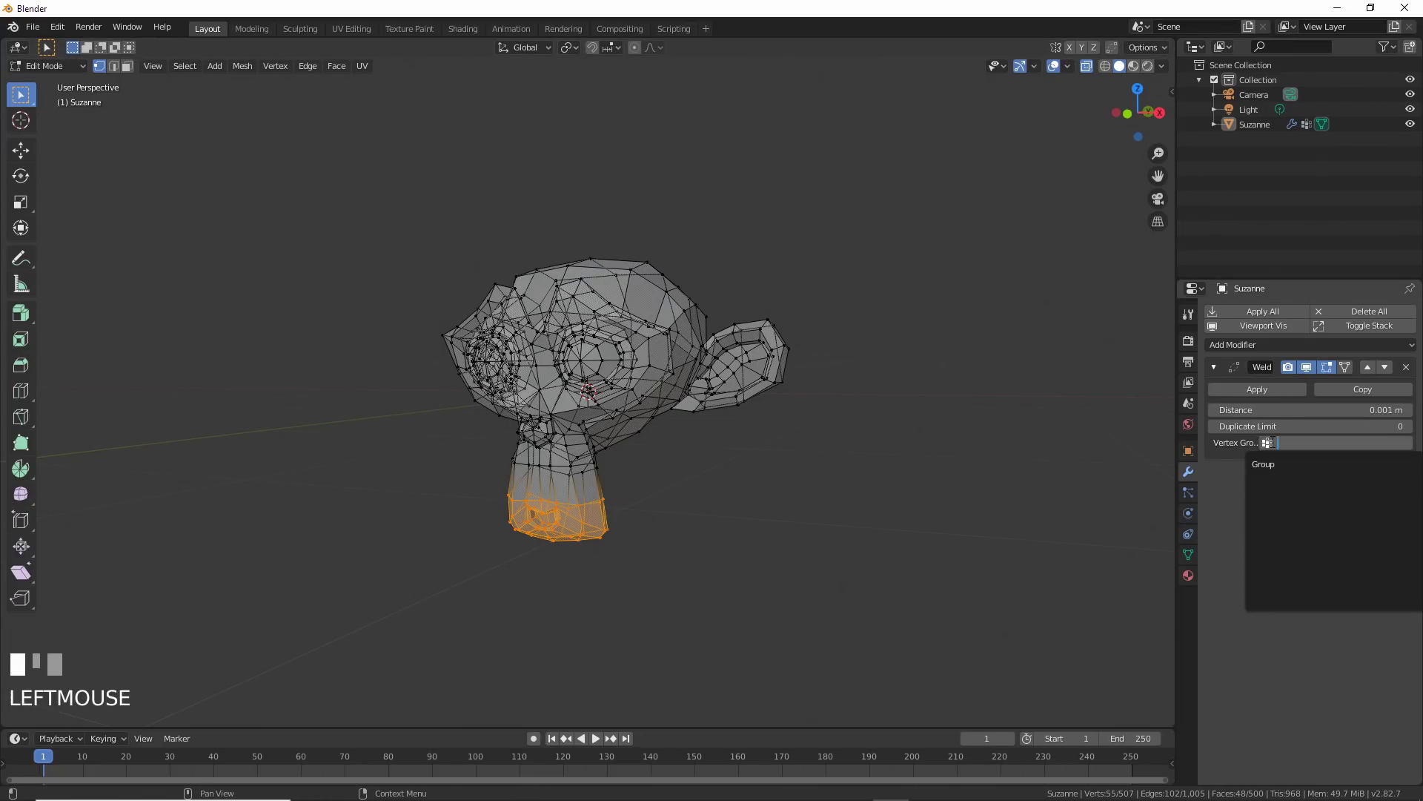
{"action": "left_click", "coordinate": [1270, 464]}
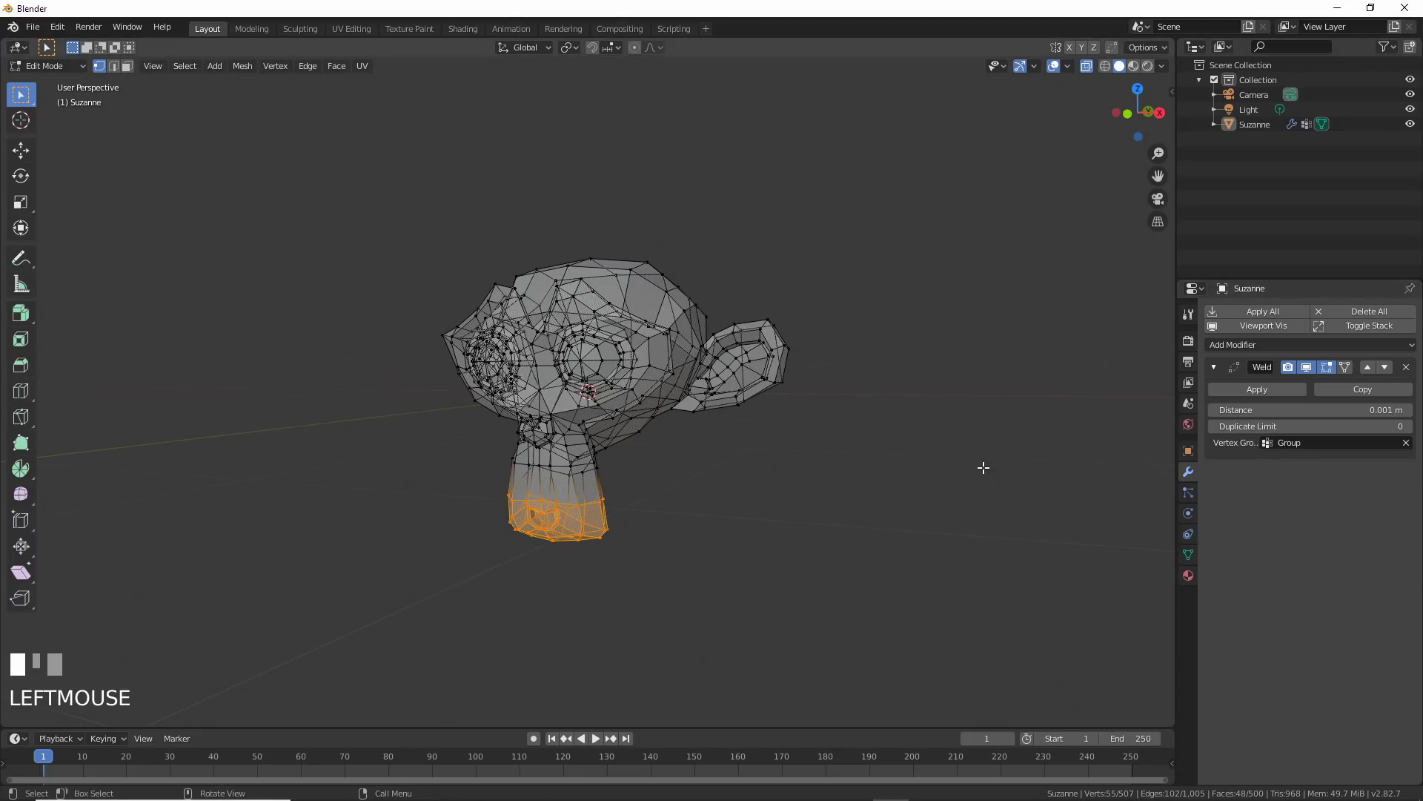
{"action": "key", "text": "Tab"}
{"action": "left_click_drag", "start_coordinate": [1250, 410], "coordinate": [1405, 410]}
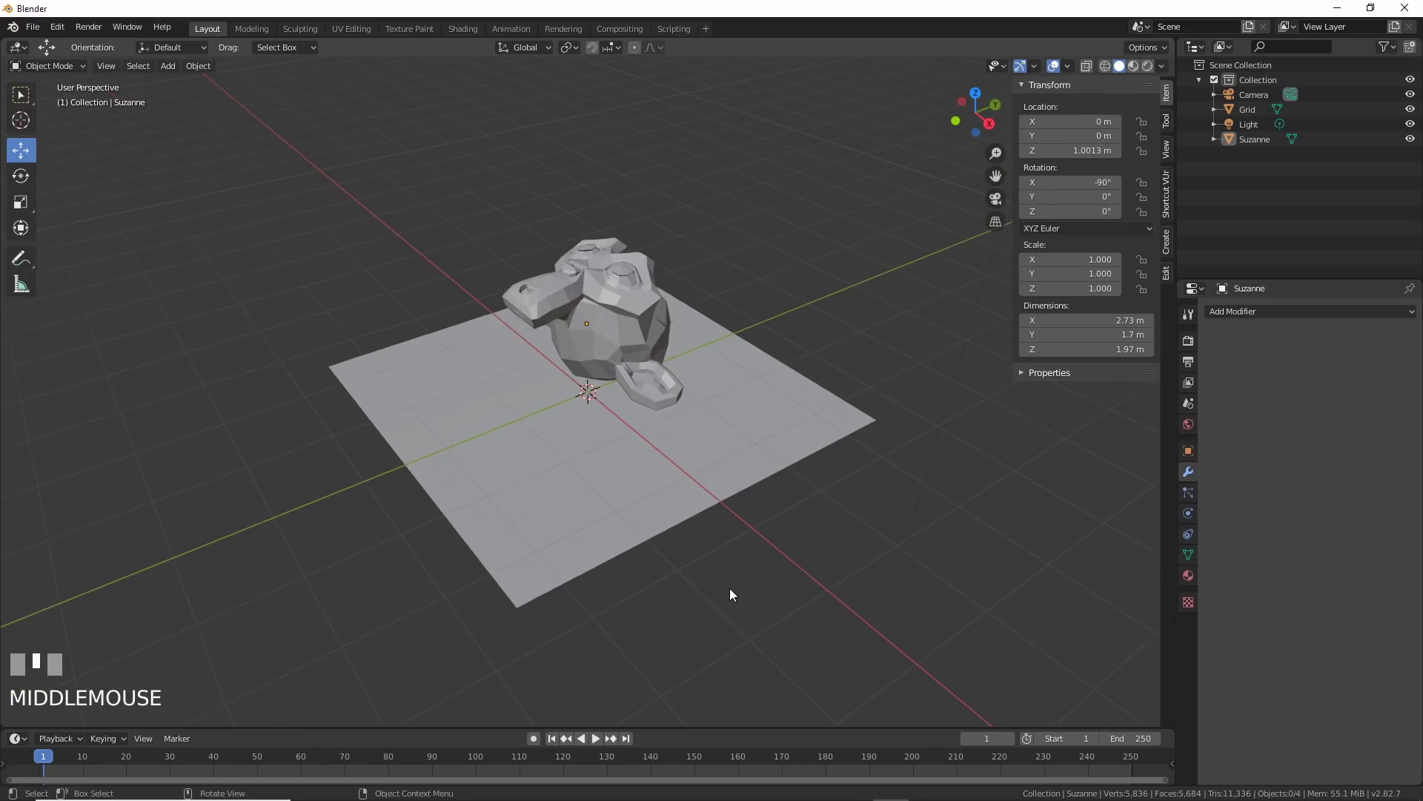
Add a Shrinkwrap modifier to the Grid plane with Suzanne as its target
{"action": "left_click", "coordinate": [593, 487]}
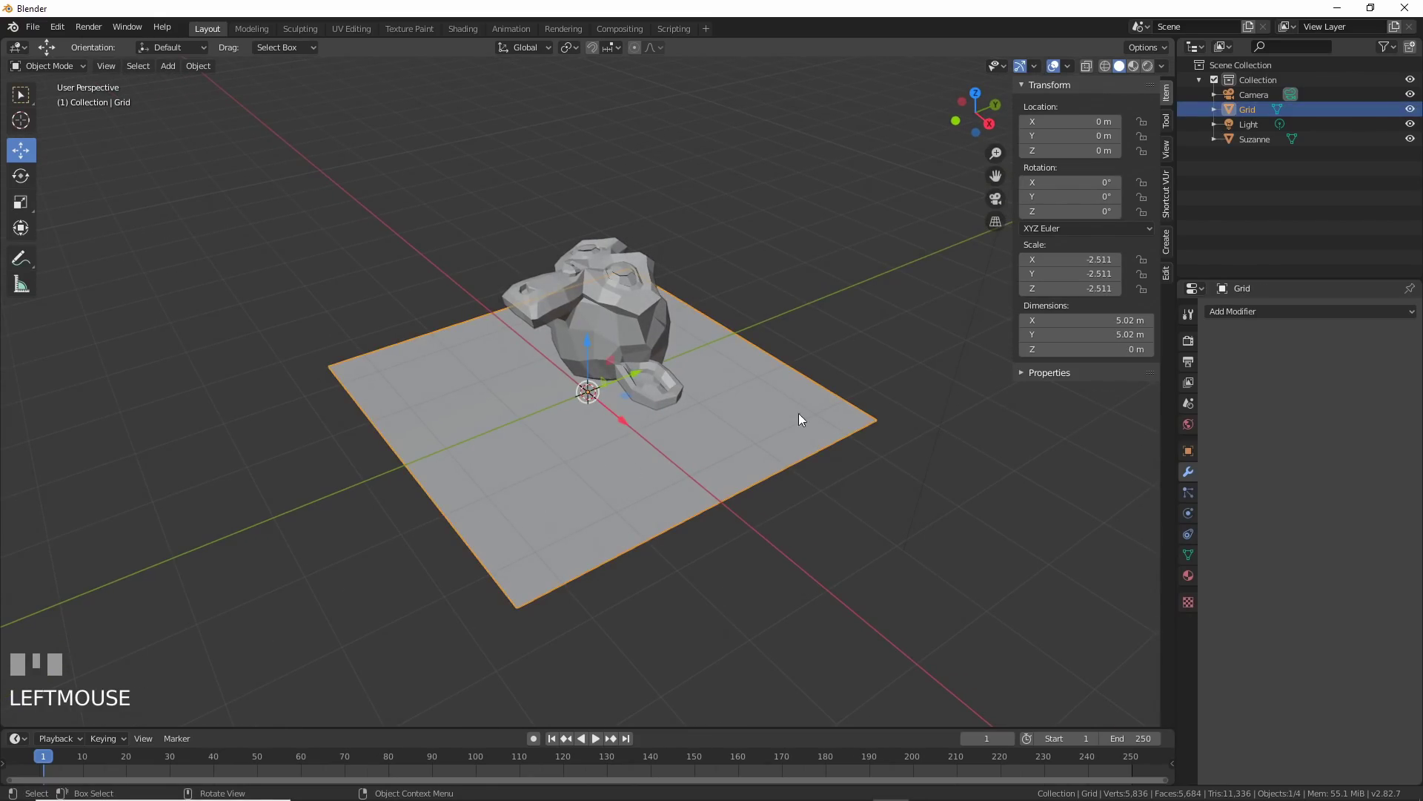
{"action": "left_click", "coordinate": [1234, 312]}
{"action": "left_click", "coordinate": [1232, 476]}
{"action": "left_click", "coordinate": [1219, 427]}
{"action": "left_click", "coordinate": [1221, 445]}
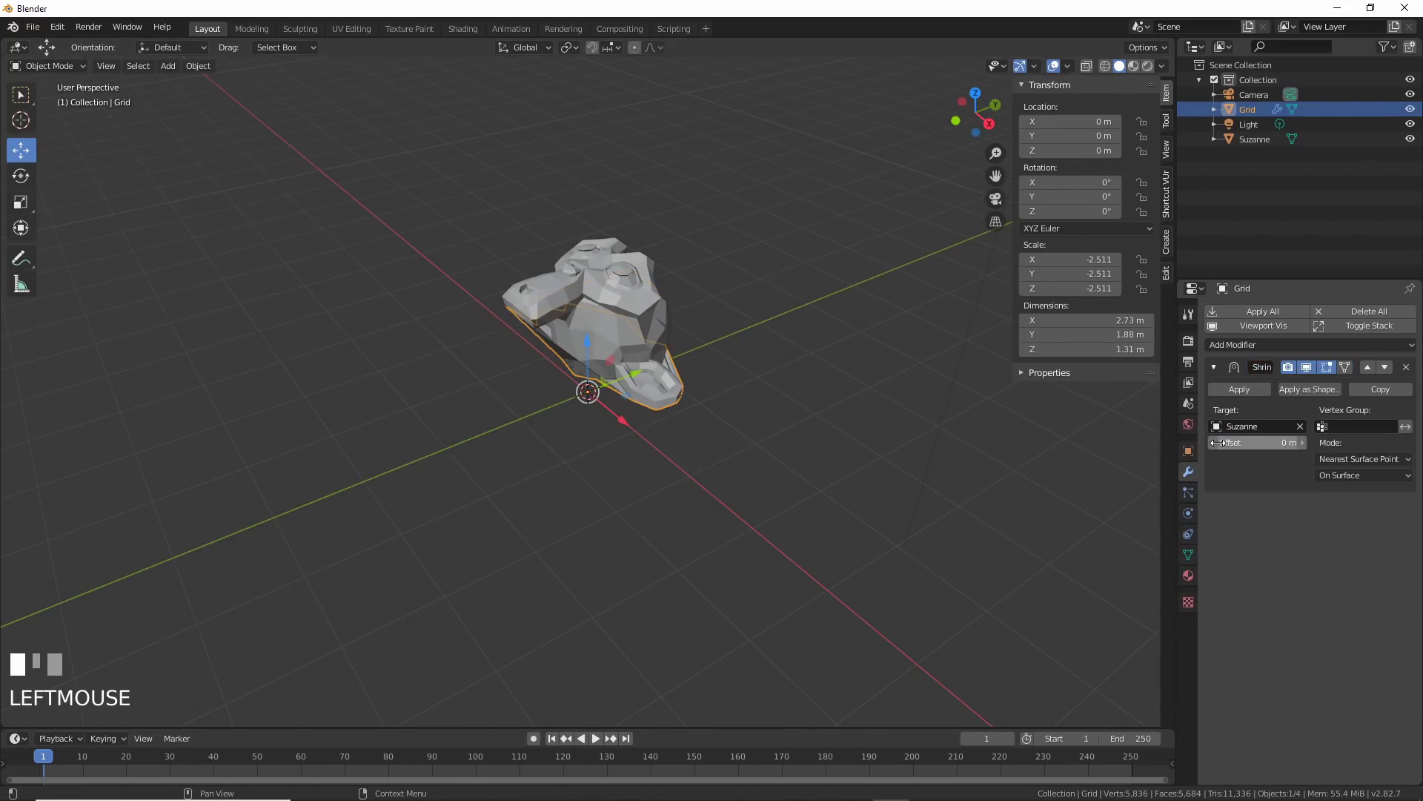
Move Suzanne vertically to test how the shrinkwrapped Grid follows its surface
{"action": "middle_click_drag", "start_coordinate": [620, 470], "coordinate": [602, 501]}
{"action": "left_click", "coordinate": [615, 286]}
{"action": "left_click_drag", "start_coordinate": [584, 285], "coordinate": [597, 236]}
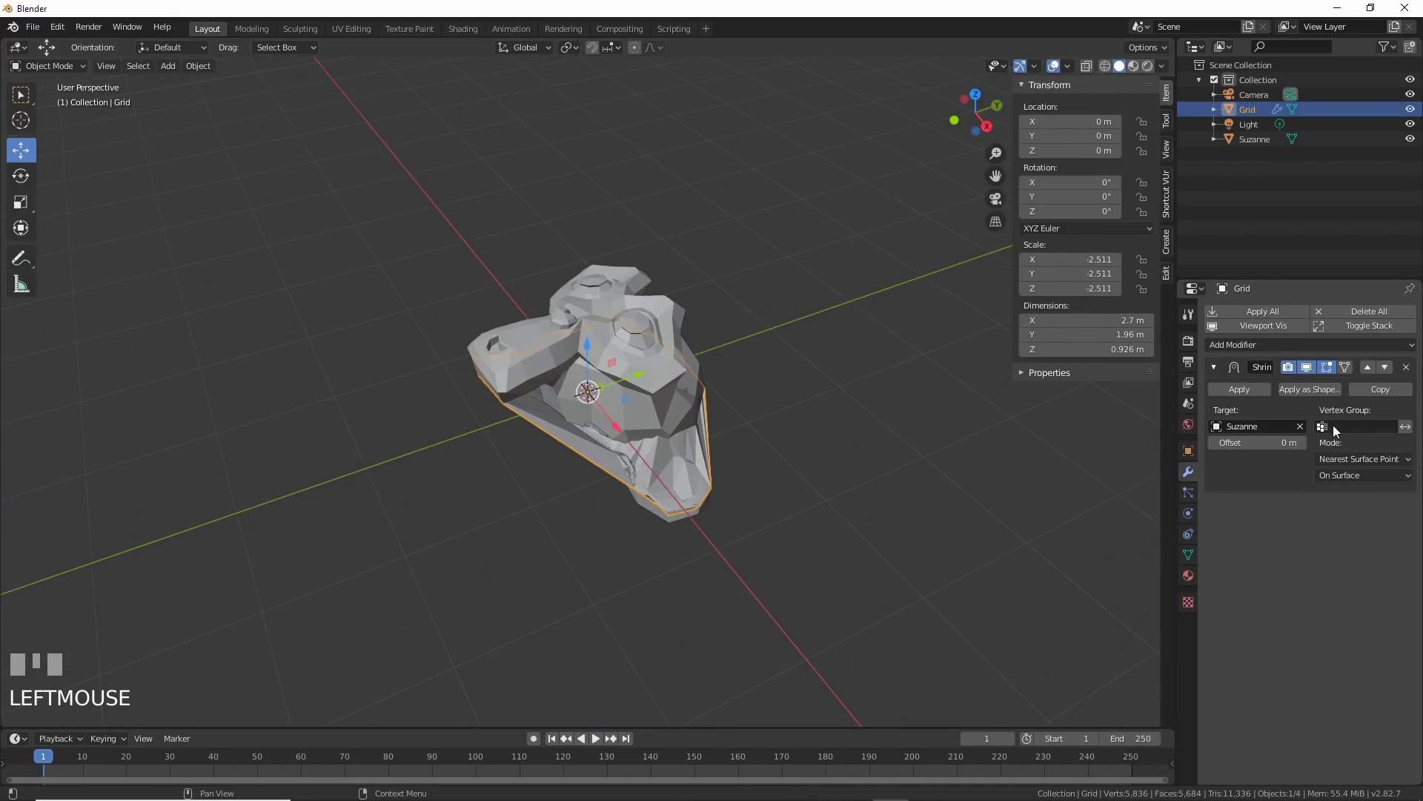
Set the Grid's Shrinkwrap mode to Project
{"action": "left_click", "coordinate": [1369, 460]}
{"action": "left_click", "coordinate": [1364, 491]}
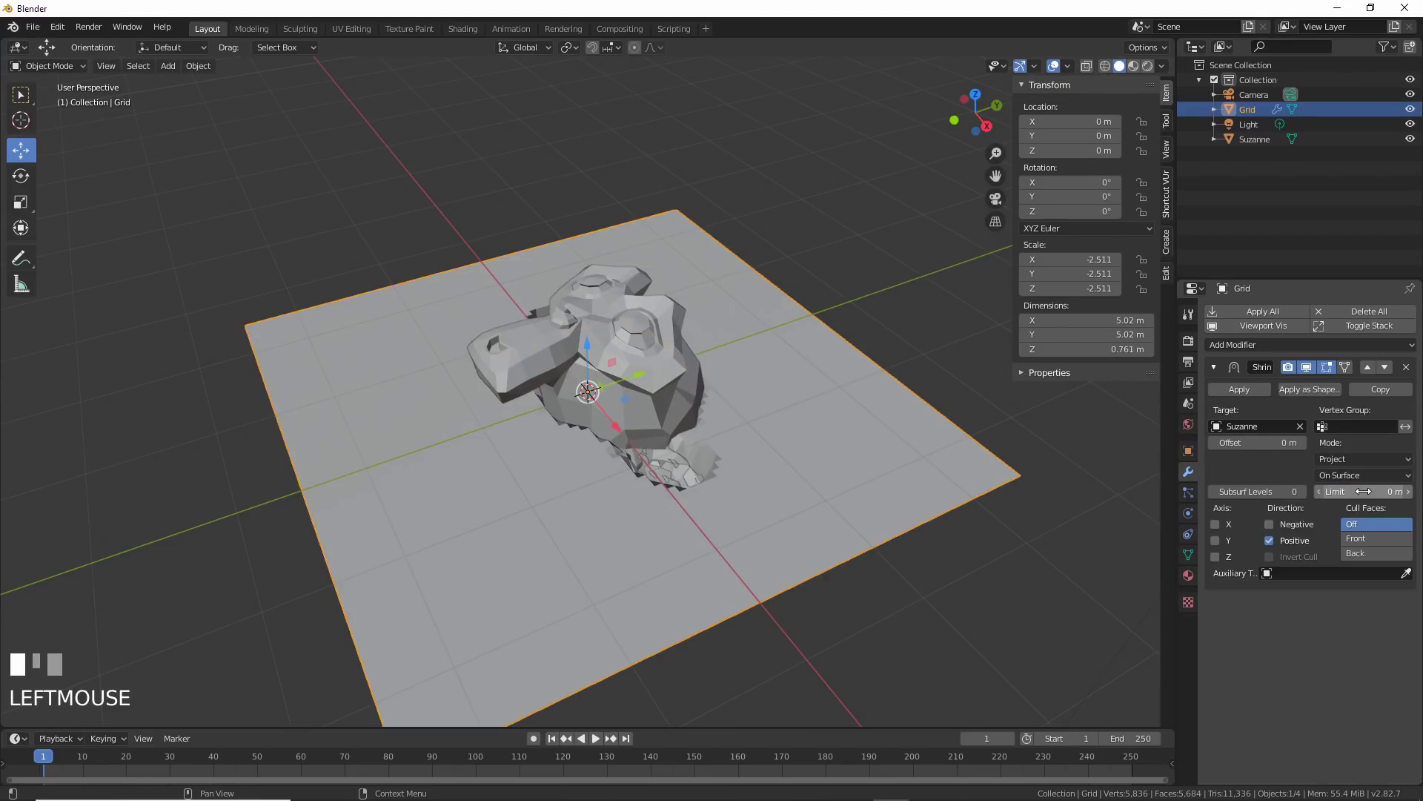
{"action": "middle_click_drag", "start_coordinate": [635, 318], "coordinate": [808, 465]}
{"action": "scroll", "coordinate": [808, 466], "scroll_direction": "down", "scroll_amount": 2}
Switch the Shrinkwrap projection direction from Positive to Negative while moving Suzanne down and up through the Grid
{"action": "left_click", "coordinate": [599, 323]}
{"action": "left_click_drag", "start_coordinate": [599, 323], "coordinate": [604, 401]}
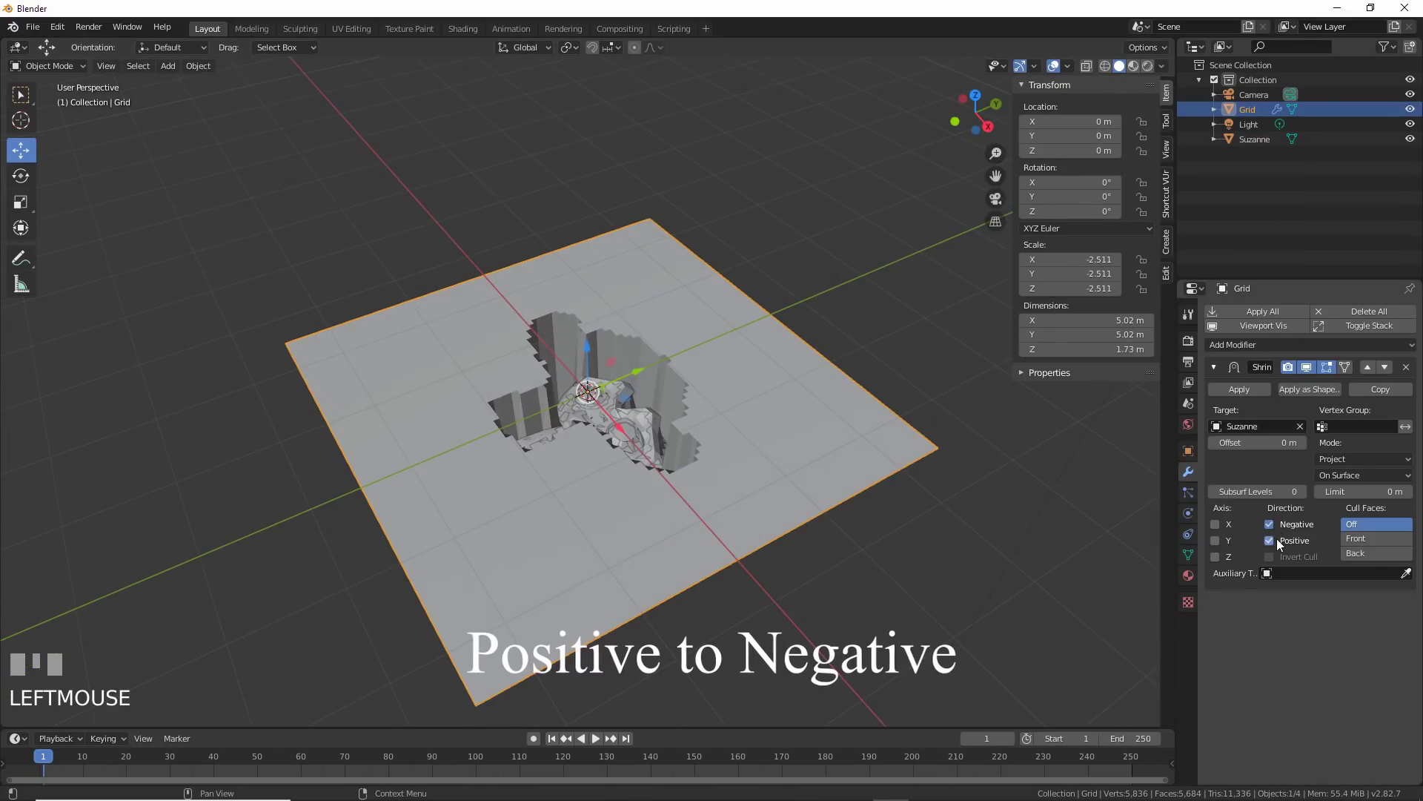
{"action": "left_click", "coordinate": [1269, 540]}
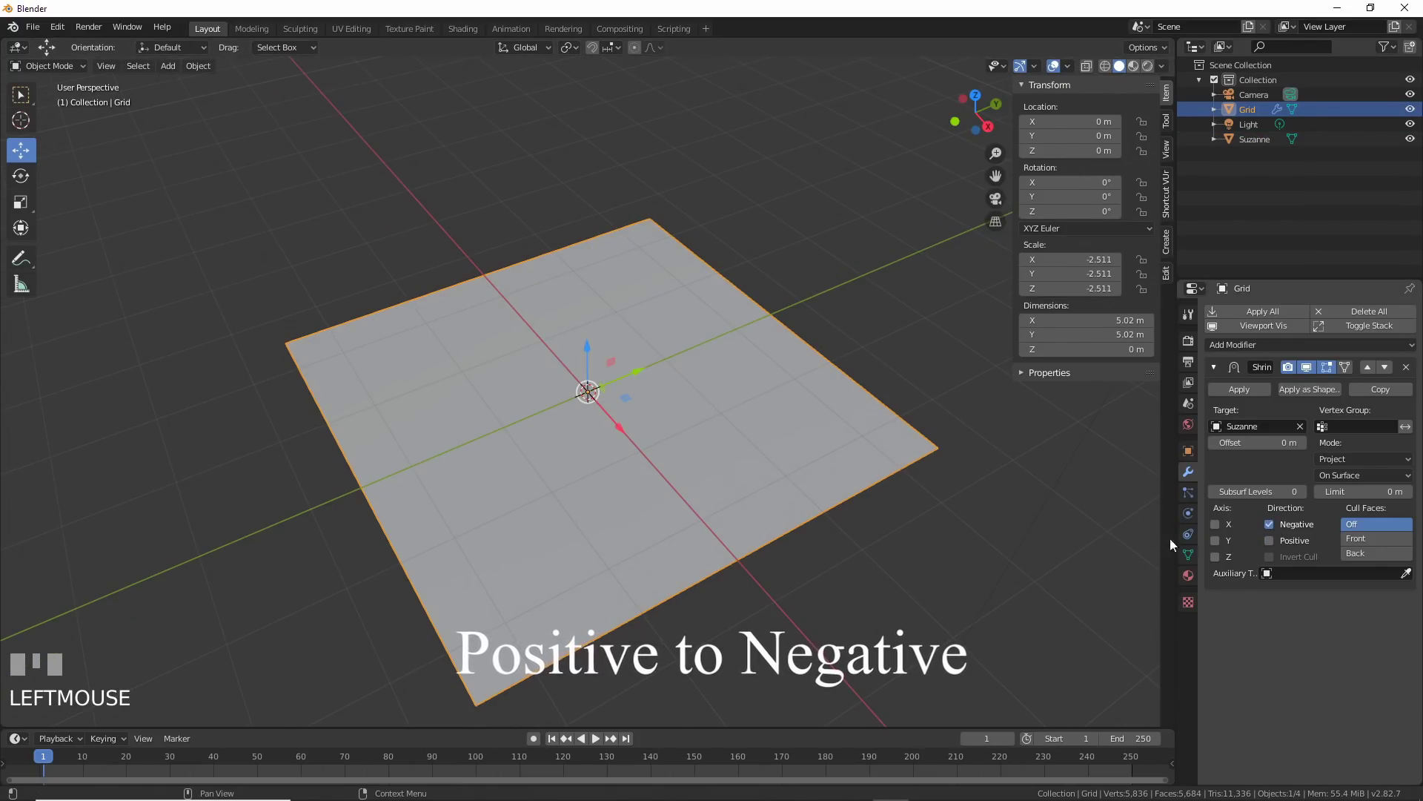
{"action": "left_click_drag", "start_coordinate": [595, 366], "coordinate": [585, 346]}
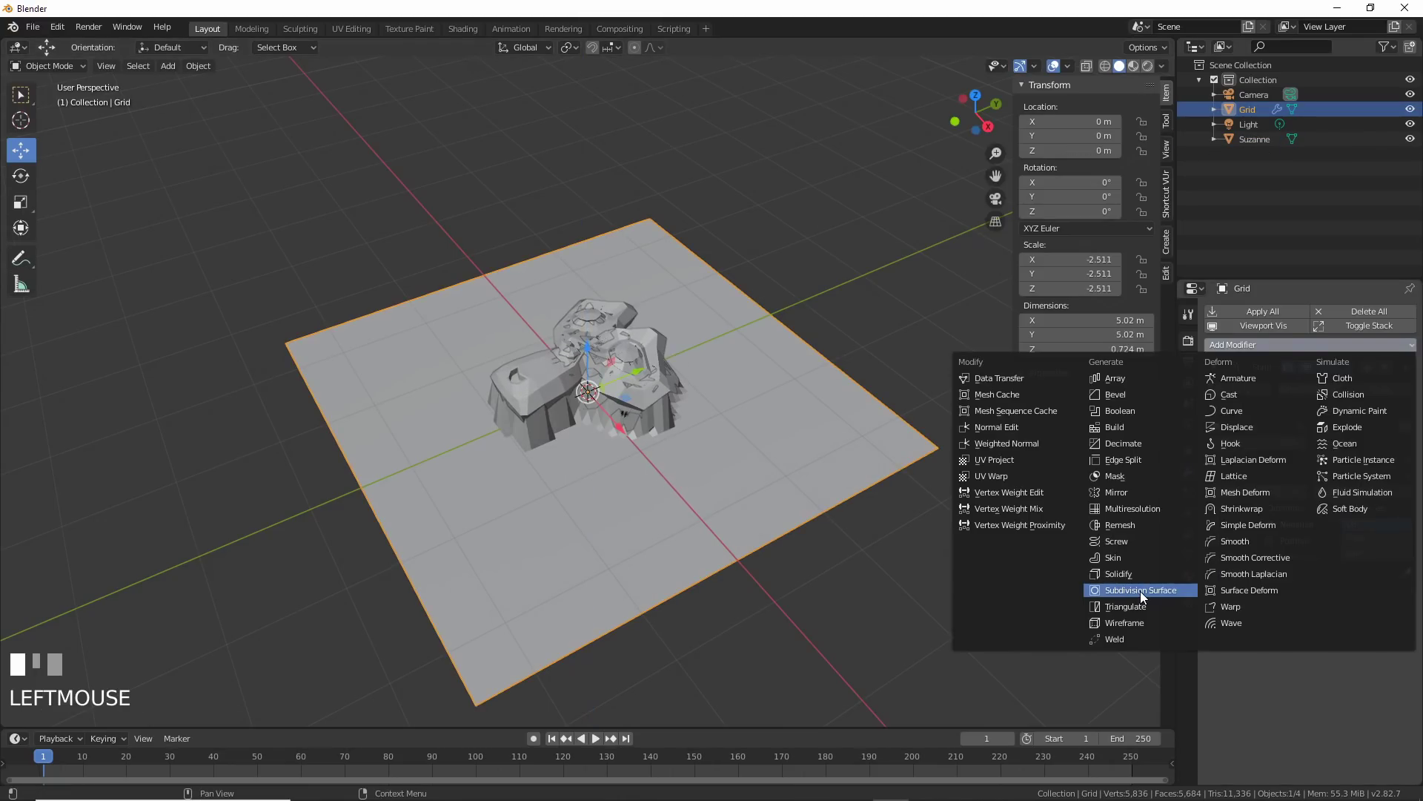
Add a Subdivision Surface modifier with viewport level 2 to the Grid and move Suzanne along Z
{"action": "left_click", "coordinate": [1140, 590]}
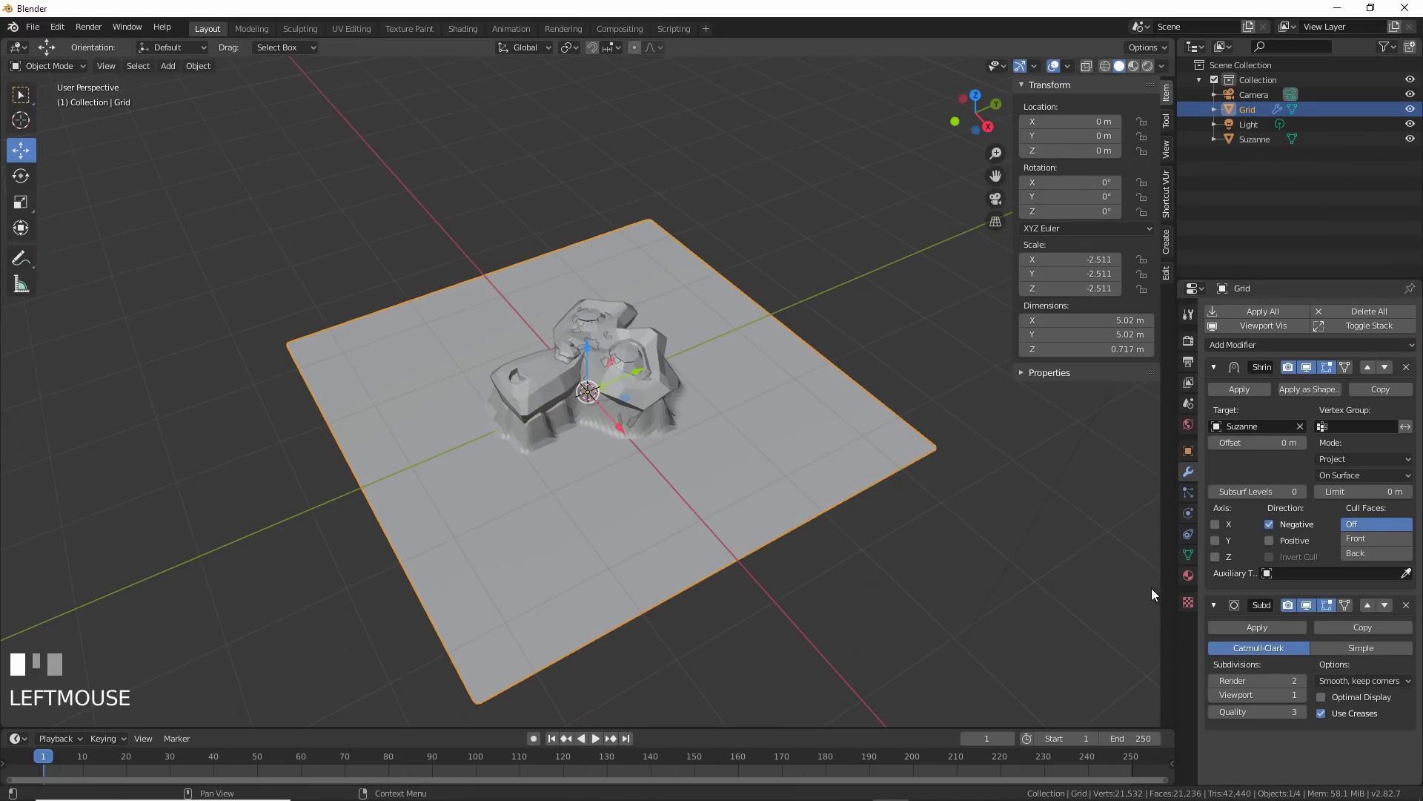
{"action": "left_click", "coordinate": [1302, 696]}
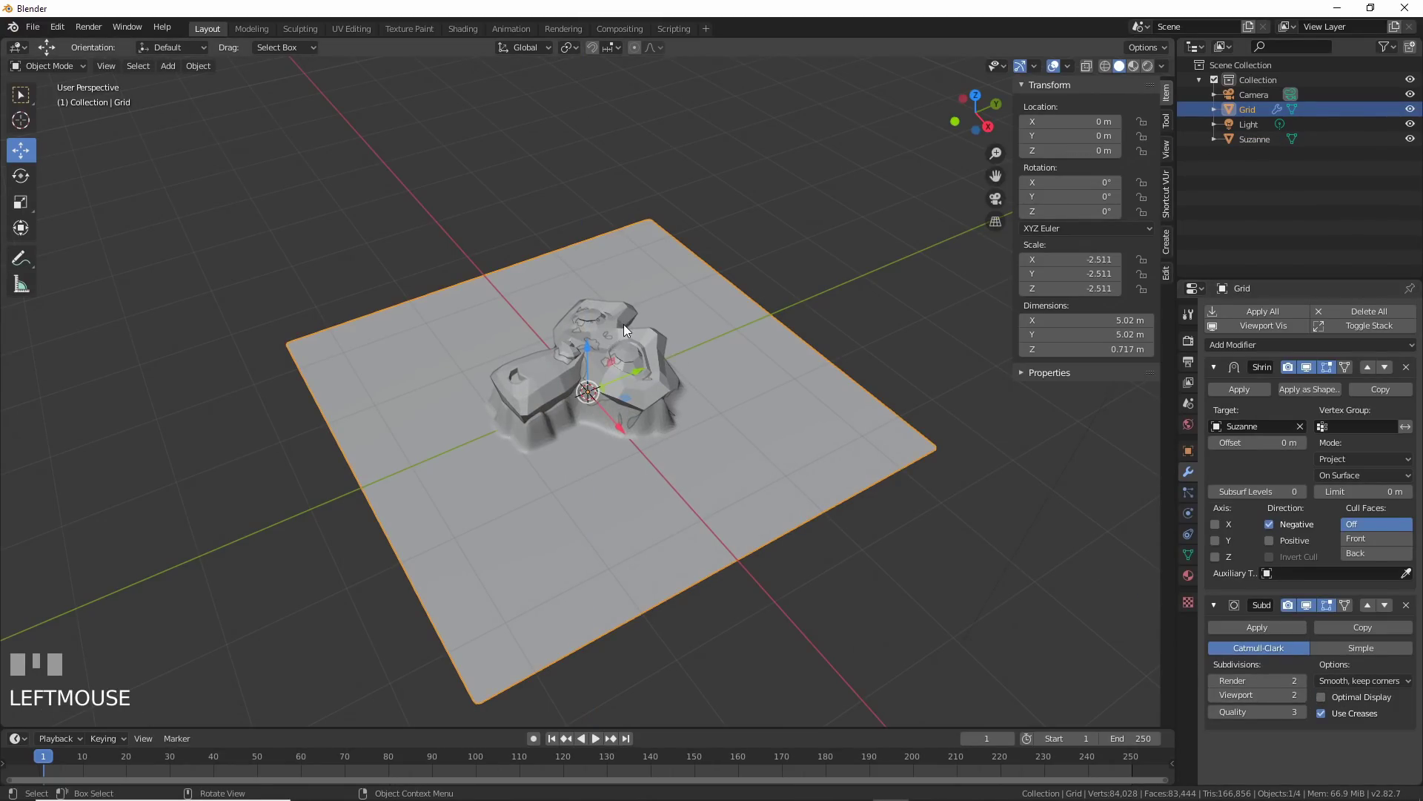
{"action": "left_click", "coordinate": [592, 350]}
{"action": "left_click_drag", "start_coordinate": [587, 358], "coordinate": [587, 373]}
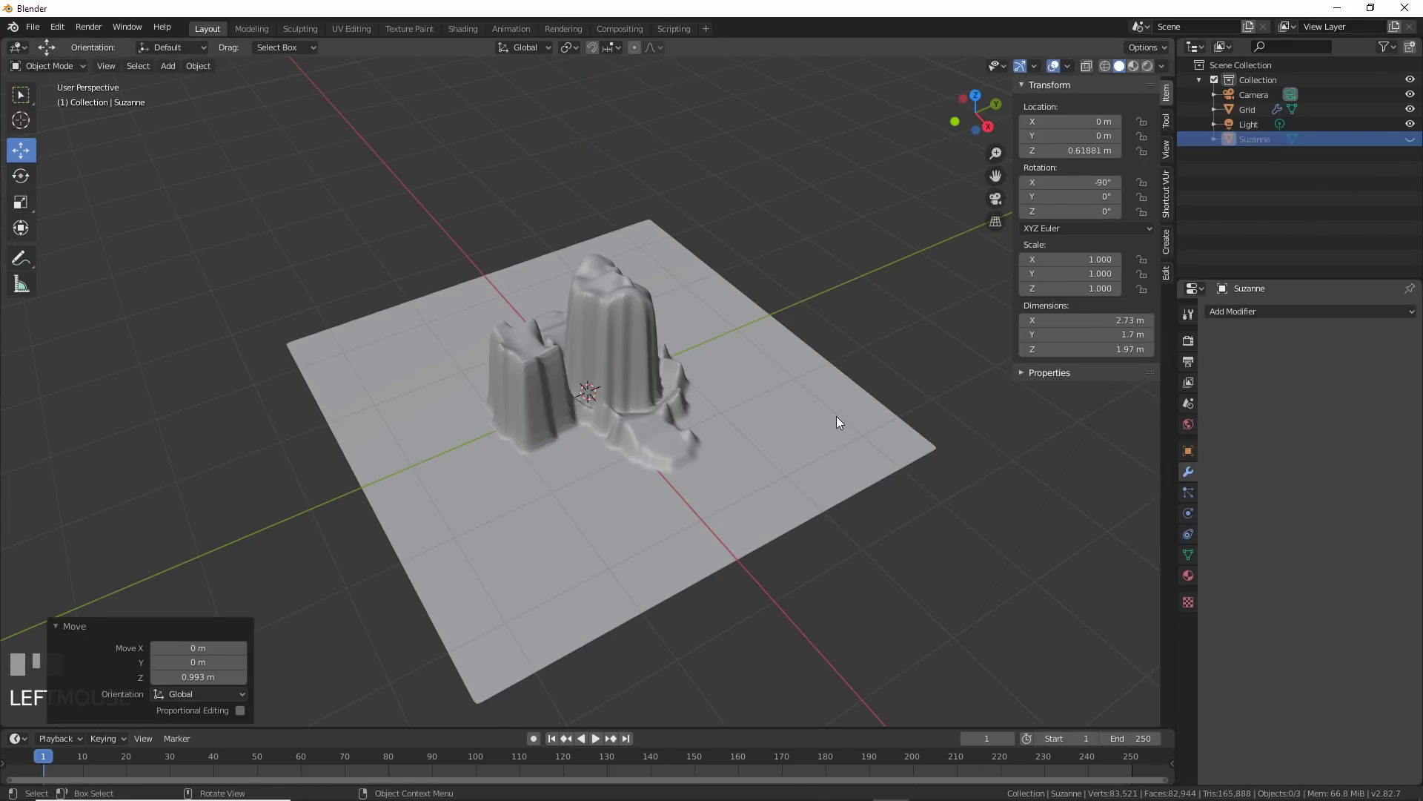
Make Suzanne visible again and lower it along Z into the Grid
{"action": "mouse_move", "coordinate": [838, 417]}
{"action": "middle_mouse_down"}
{"action": "mouse_move", "coordinate": [924, 534]}
{"action": "mouse_move", "coordinate": [838, 423]}
{"action": "middle_mouse_up"}
{"action": "left_click", "coordinate": [1410, 139]}
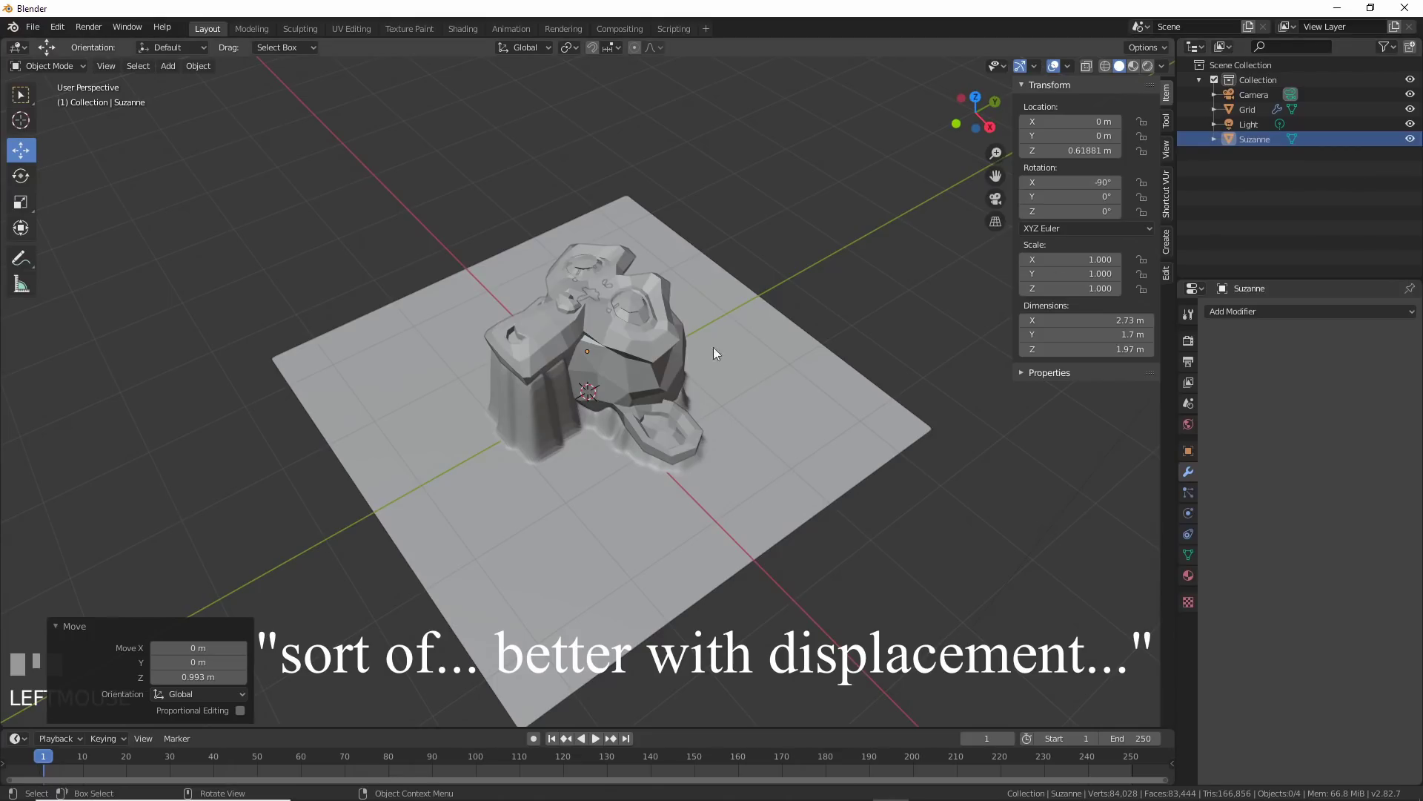
{"action": "left_click", "coordinate": [629, 298]}
{"action": "left_click_drag", "start_coordinate": [587, 318], "coordinate": [587, 361]}
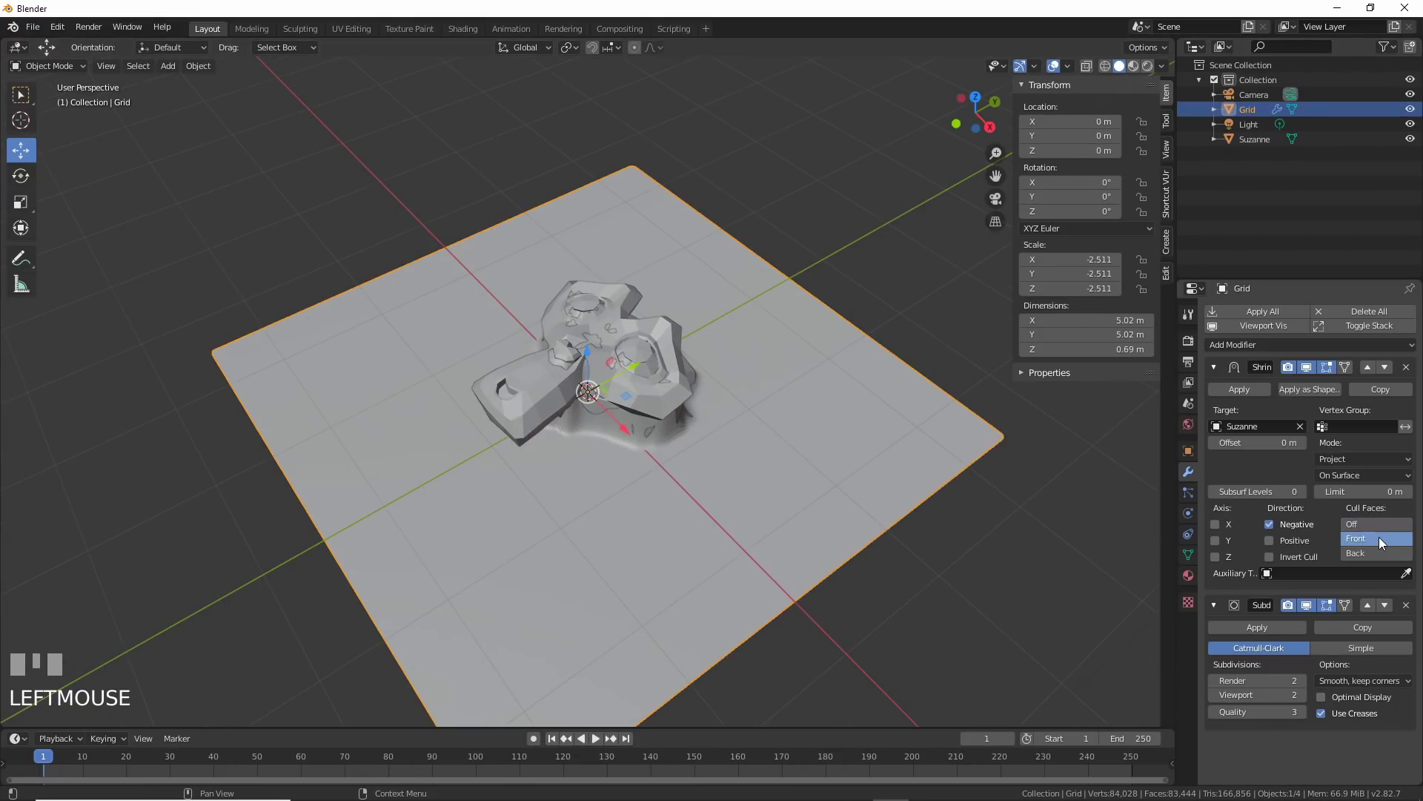
{"action": "key", "text": "ctrl+z"}
Try Front face culling on the Grid's Shrinkwrap modifier and set Cull Faces back to Off
{"action": "left_click", "coordinate": [825, 453]}
{"action": "left_click", "coordinate": [1376, 540]}
{"action": "left_click", "coordinate": [1372, 525]}
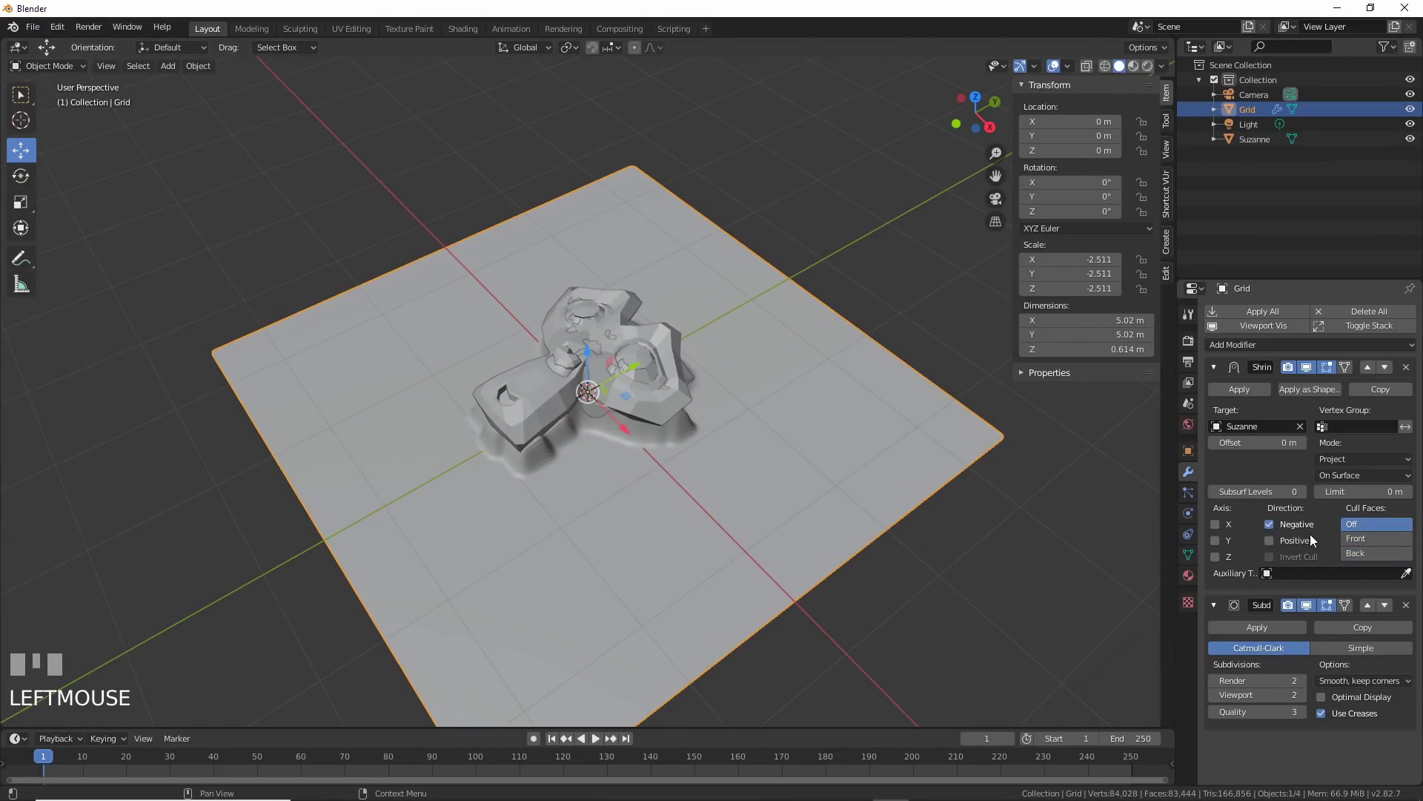
Switch the Shrinkwrap projection direction back to Positive and try other snap modes in place of On Surface
{"action": "left_click", "coordinate": [1275, 541]}
{"action": "left_click", "coordinate": [1277, 525]}
{"action": "left_click", "coordinate": [1361, 475]}
{"action": "left_click", "coordinate": [1360, 540]}
{"action": "left_click", "coordinate": [1362, 475]}
{"action": "left_click", "coordinate": [1355, 558]}
Move Suzanne down along Z below the Grid to test the projection
{"action": "left_click", "coordinate": [624, 333]}
{"action": "left_click_drag", "start_coordinate": [587, 360], "coordinate": [597, 439]}
{"action": "middle_click_drag", "start_coordinate": [655, 380], "coordinate": [661, 407]}
Try further snap and wrap mode options on the Grid's Shrinkwrap and move Suzanne vertically to compare them
{"action": "left_click", "coordinate": [816, 438]}
{"action": "mouse_move", "coordinate": [1373, 493]}
{"action": "left_mouse_down"}
{"action": "mouse_move", "coordinate": [1394, 493]}
{"action": "mouse_move", "coordinate": [1373, 493]}
{"action": "left_mouse_up"}
{"action": "left_click", "coordinate": [1360, 475]}
{"action": "left_click", "coordinate": [1365, 490]}
{"action": "left_click", "coordinate": [1361, 476]}
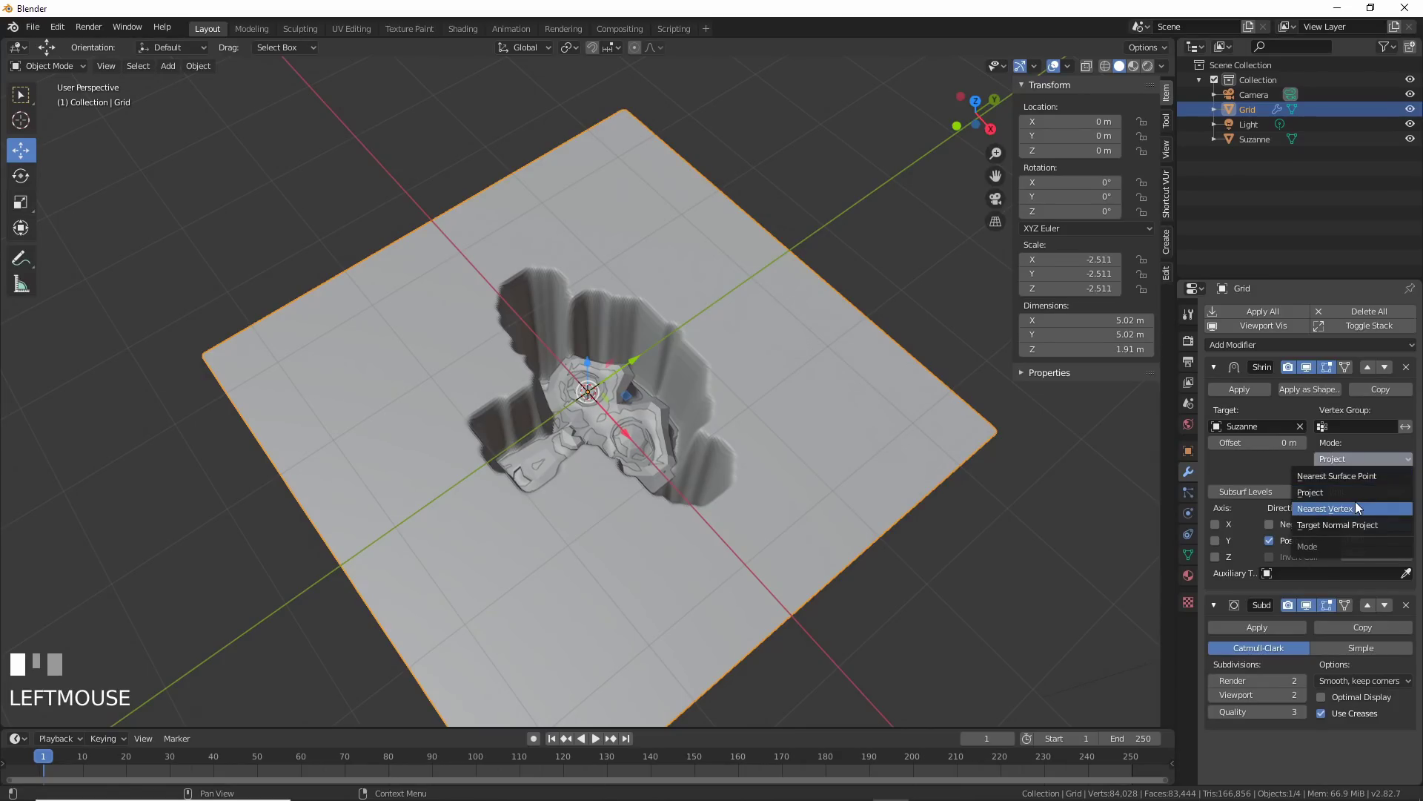
{"action": "left_click_drag", "start_coordinate": [583, 249], "coordinate": [613, 413]}
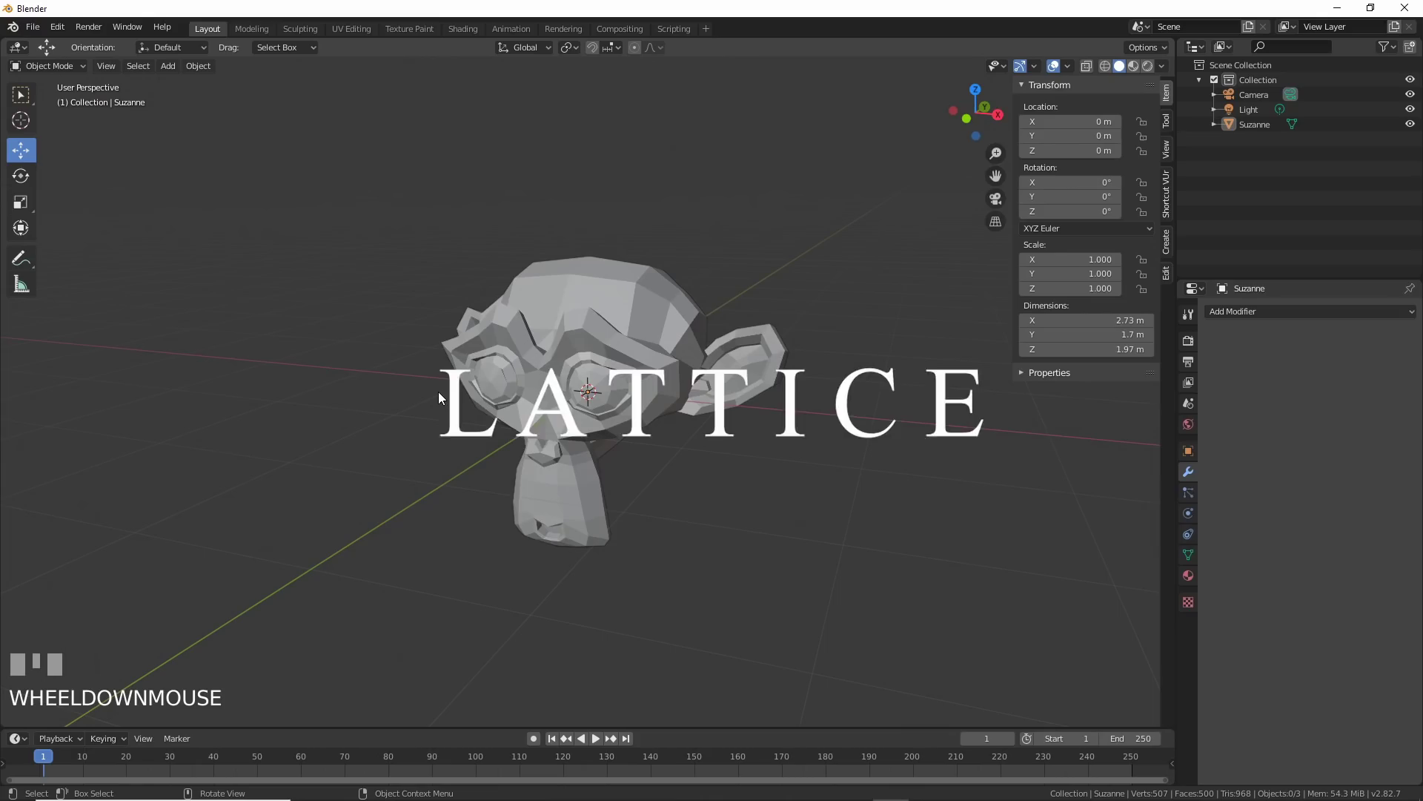
Add a lattice with a 2.62 m radius around Suzanne and experiment with its U and V resolution
{"action": "middle_click_drag", "start_coordinate": [170, 97], "coordinate": [162, 90]}
{"action": "left_click", "coordinate": [166, 66]}
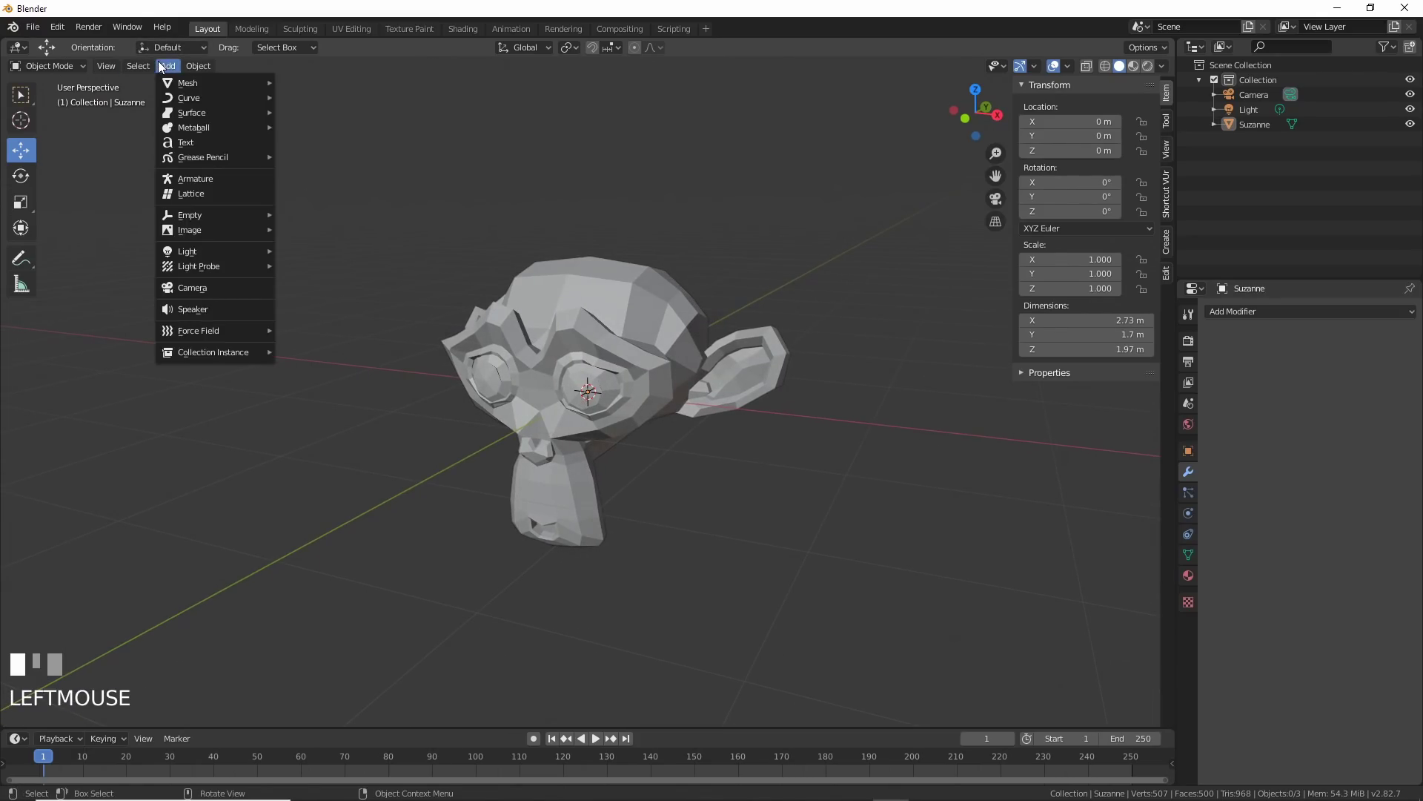
{"action": "left_click", "coordinate": [202, 194]}
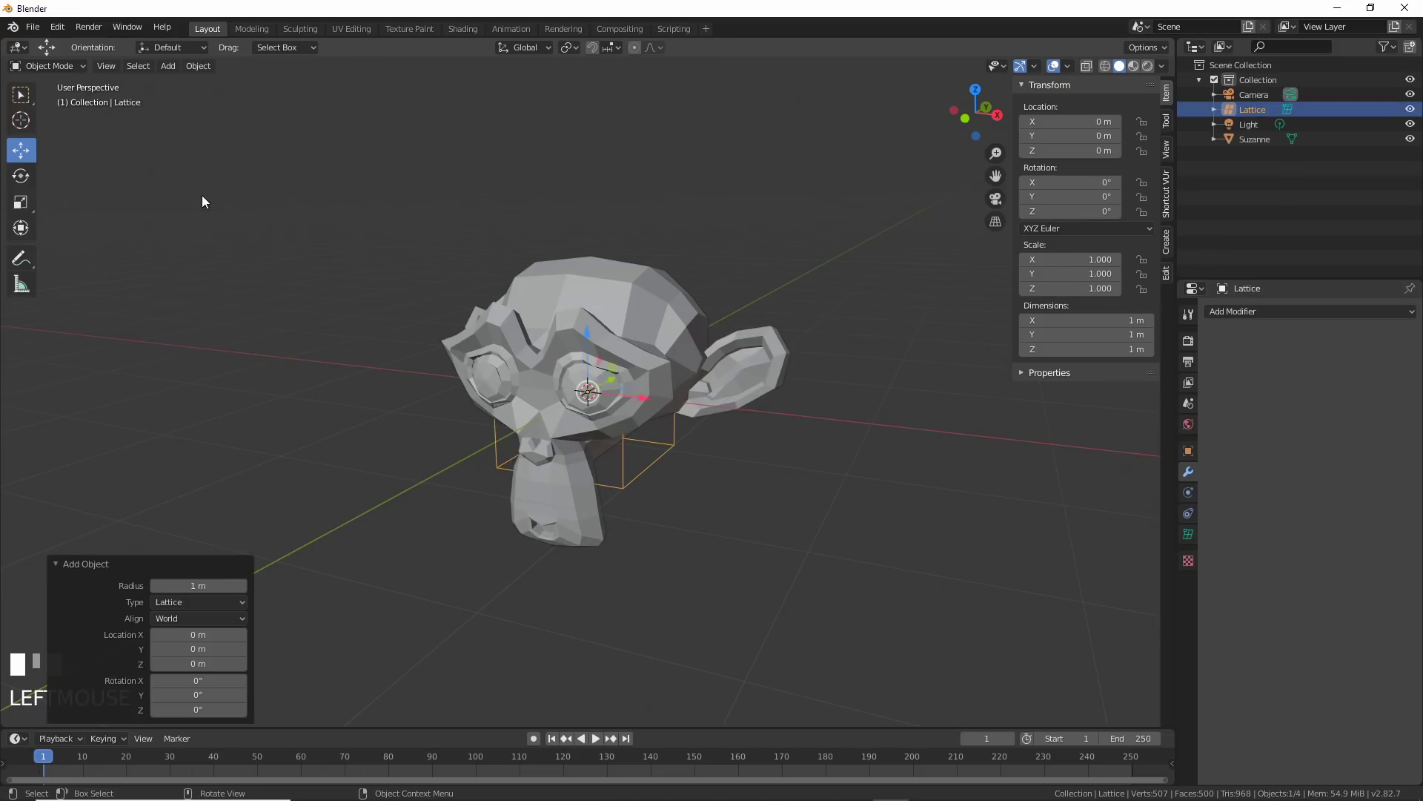
{"action": "left_click_drag", "start_coordinate": [190, 584], "coordinate": [342, 586]}
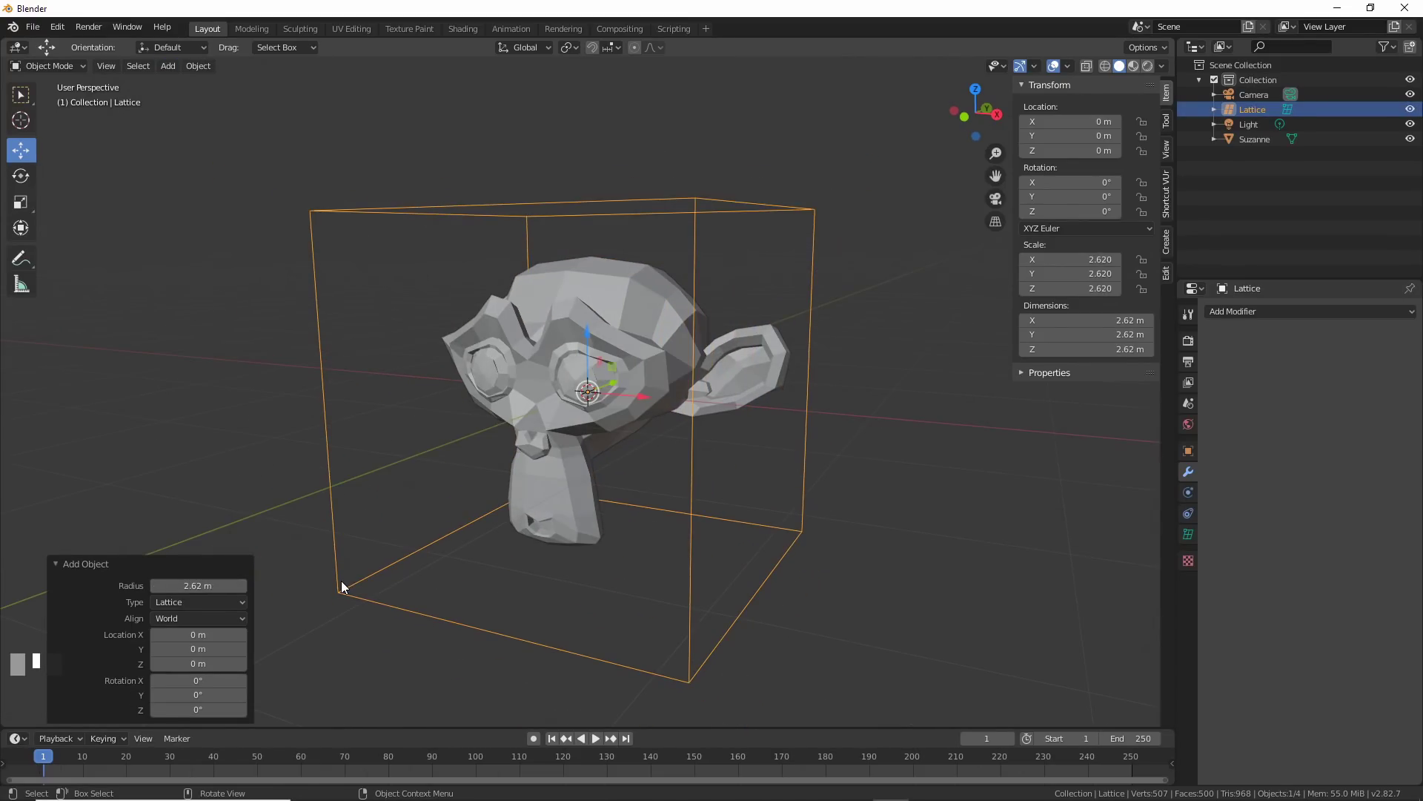
{"action": "left_click", "coordinate": [1188, 534]}
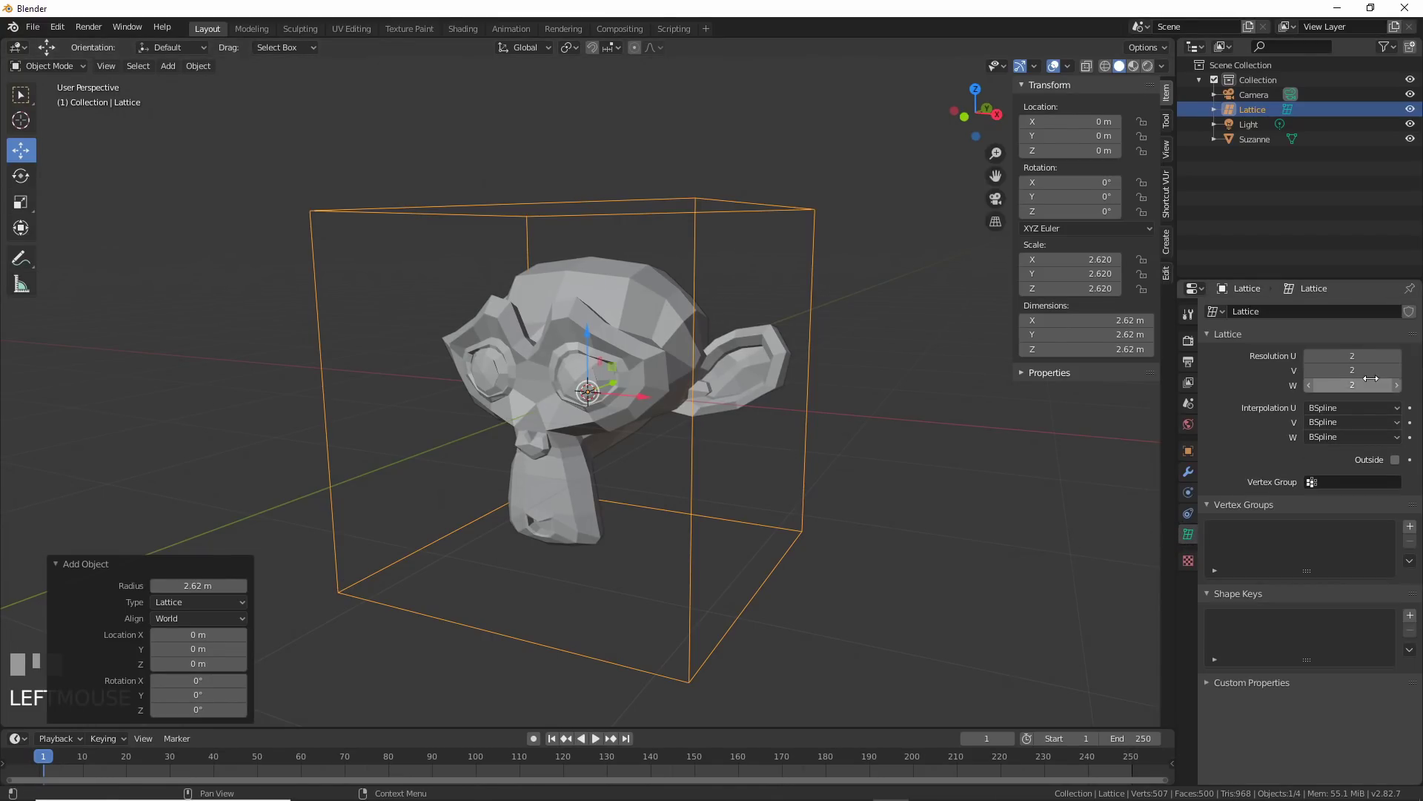
{"action": "mouse_move", "coordinate": [1352, 356]}
{"action": "left_mouse_down"}
{"action": "mouse_move", "coordinate": [1387, 370]}
{"action": "mouse_move", "coordinate": [1327, 370]}
{"action": "mouse_move", "coordinate": [1394, 370]}
{"action": "mouse_move", "coordinate": [1360, 370]}
{"action": "left_mouse_up"}
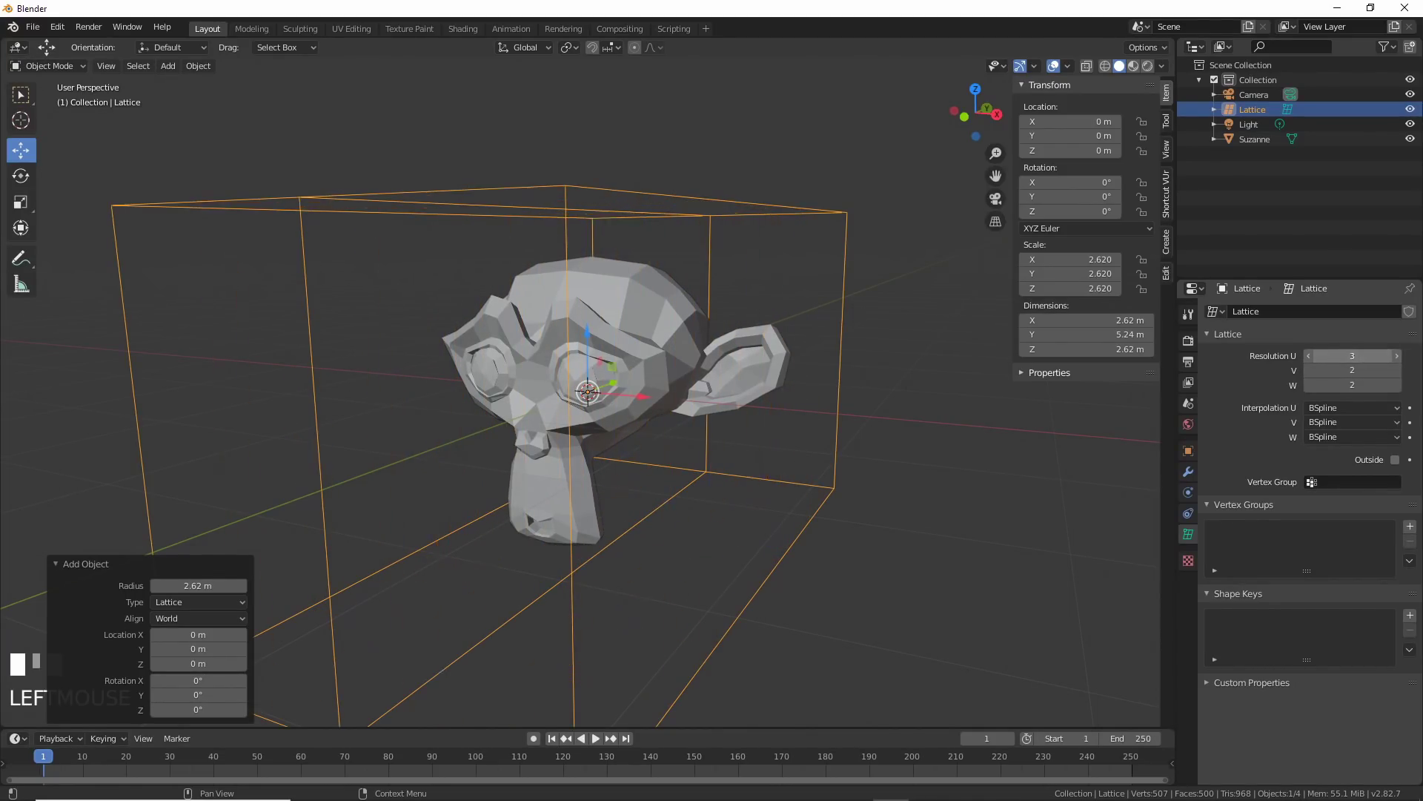
Add a Lattice modifier to Suzanne with the Lattice object as its deformer
{"action": "left_click", "coordinate": [1281, 311]}
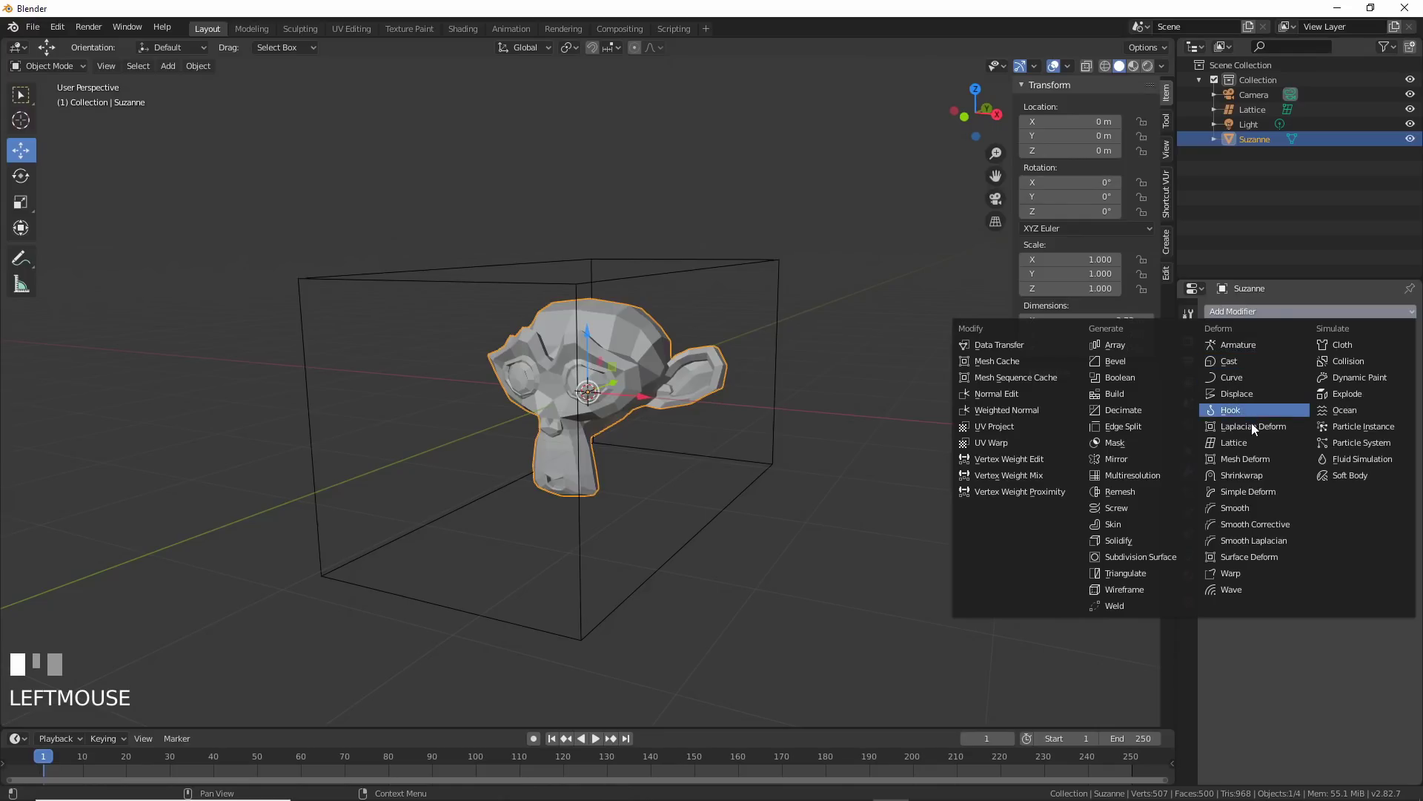
{"action": "left_click", "coordinate": [1251, 441]}
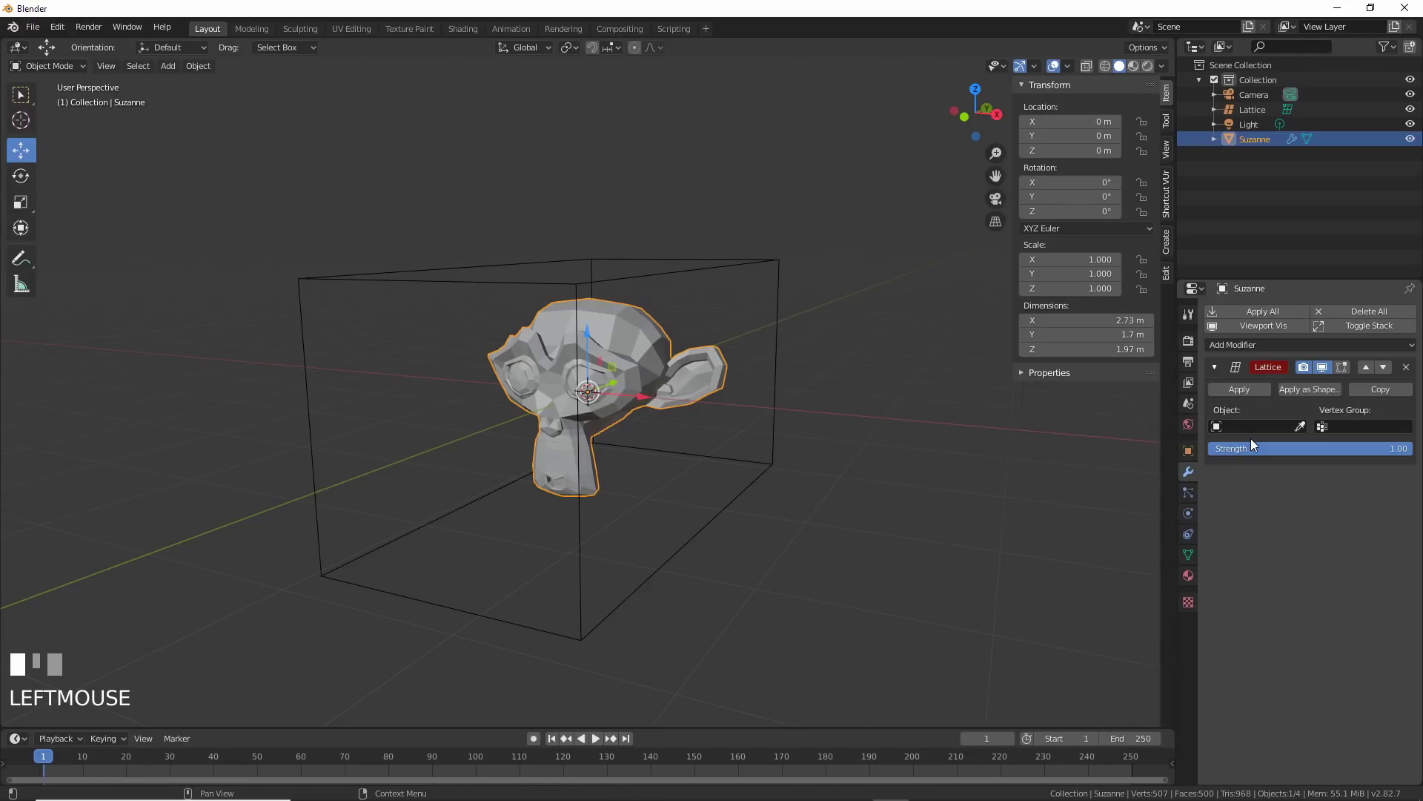
{"action": "left_click", "coordinate": [1230, 430]}
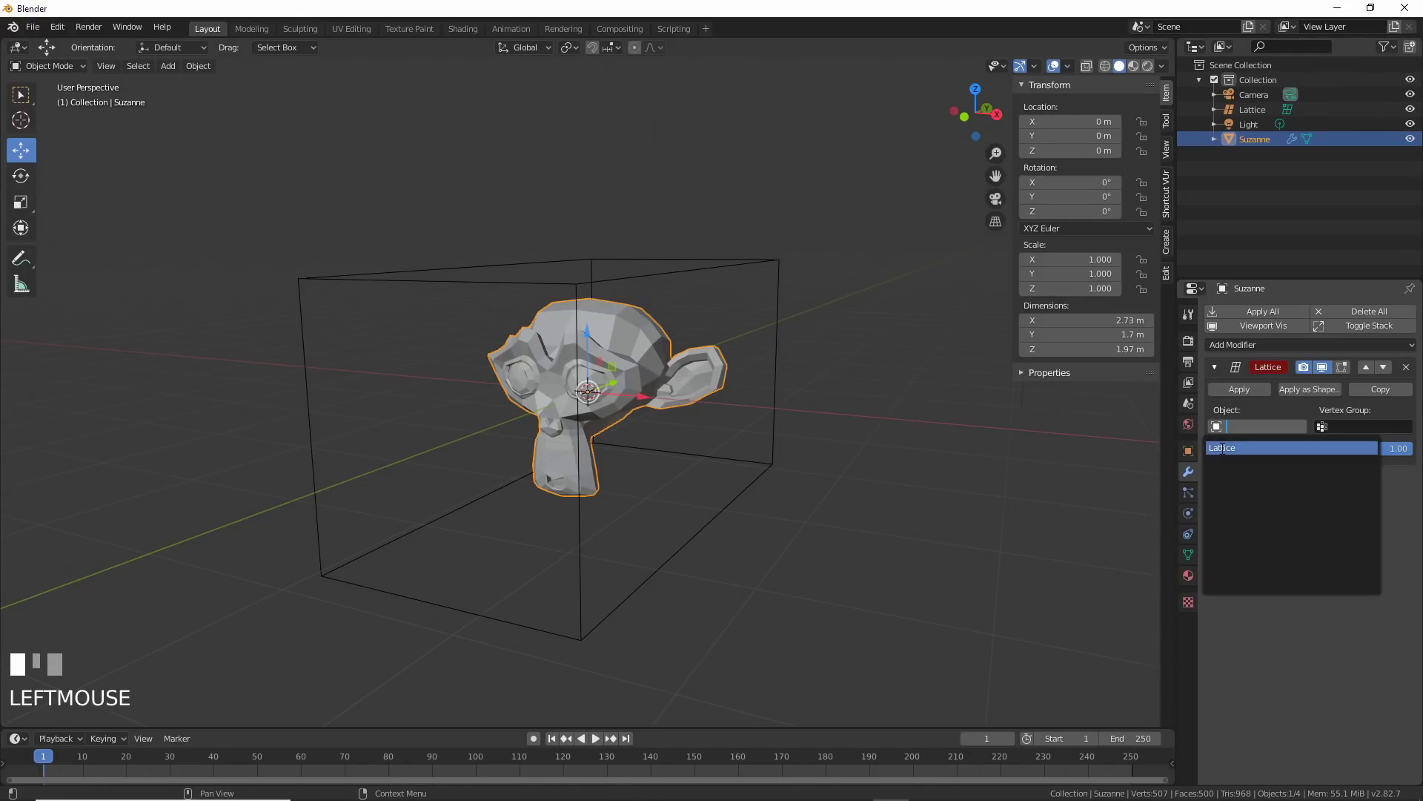
{"action": "left_click", "coordinate": [1222, 447]}
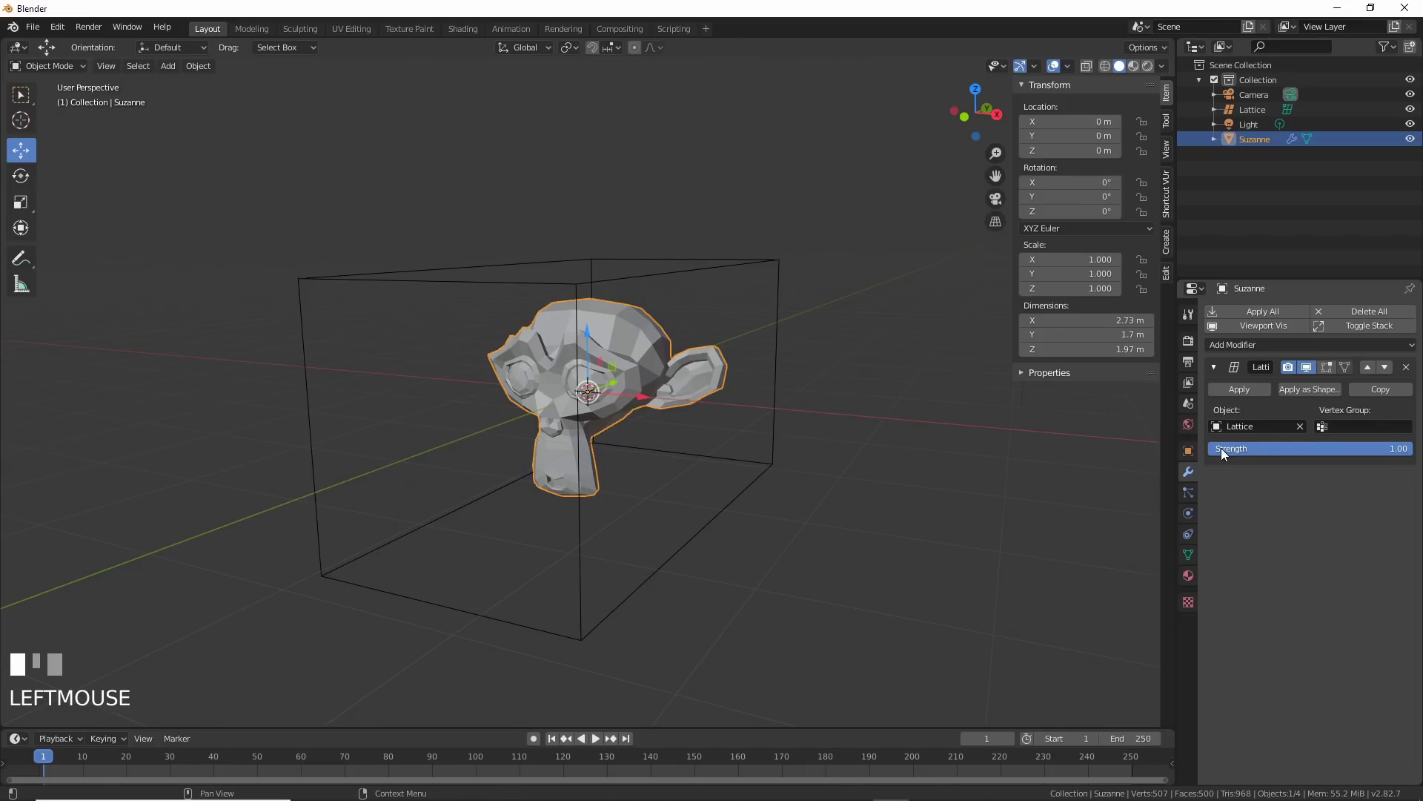
Move the lattice's upper front corner point in Edit Mode to deform Suzanne, by about 0.099, 0.025 and -0.125 m
{"action": "left_click", "coordinate": [576, 297]}
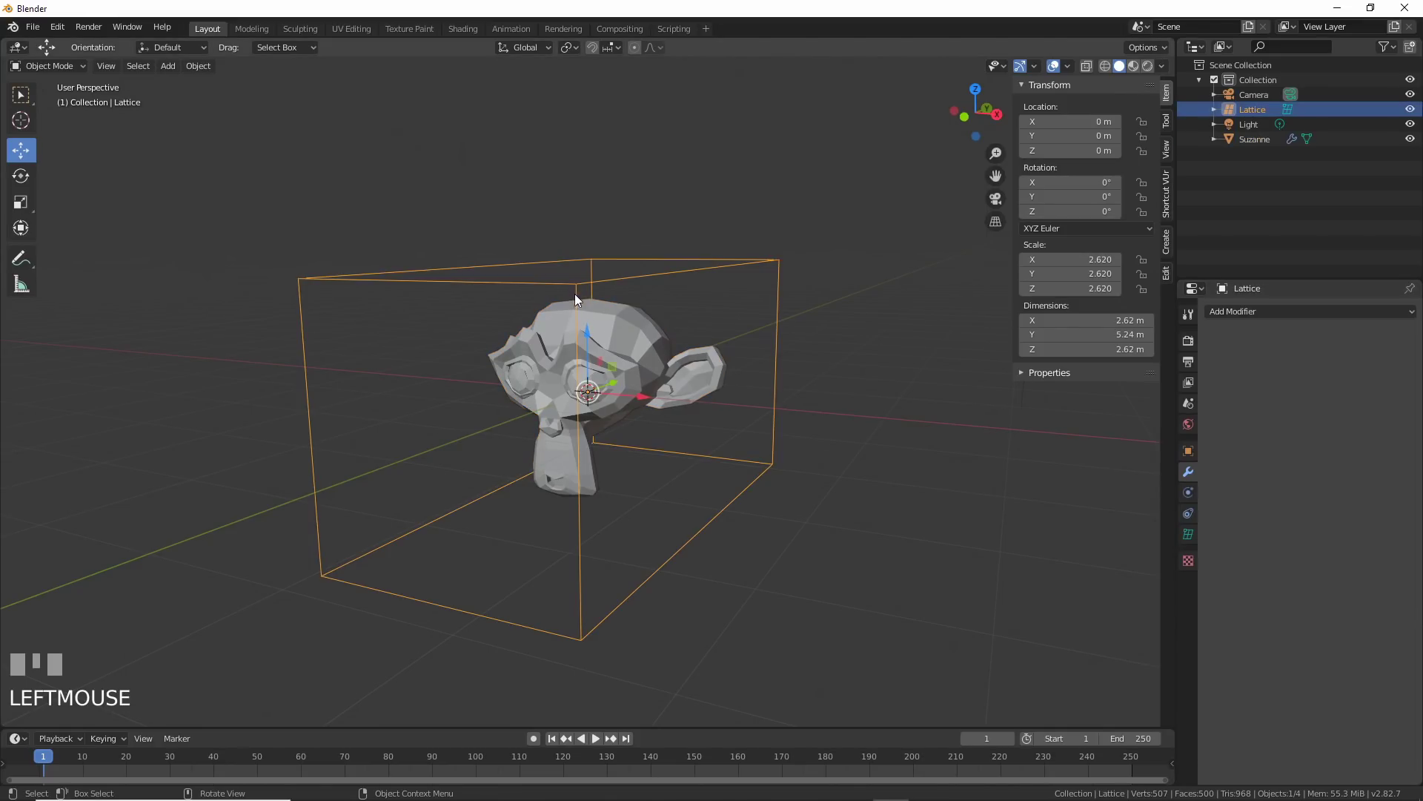
{"action": "key", "text": "Tab"}
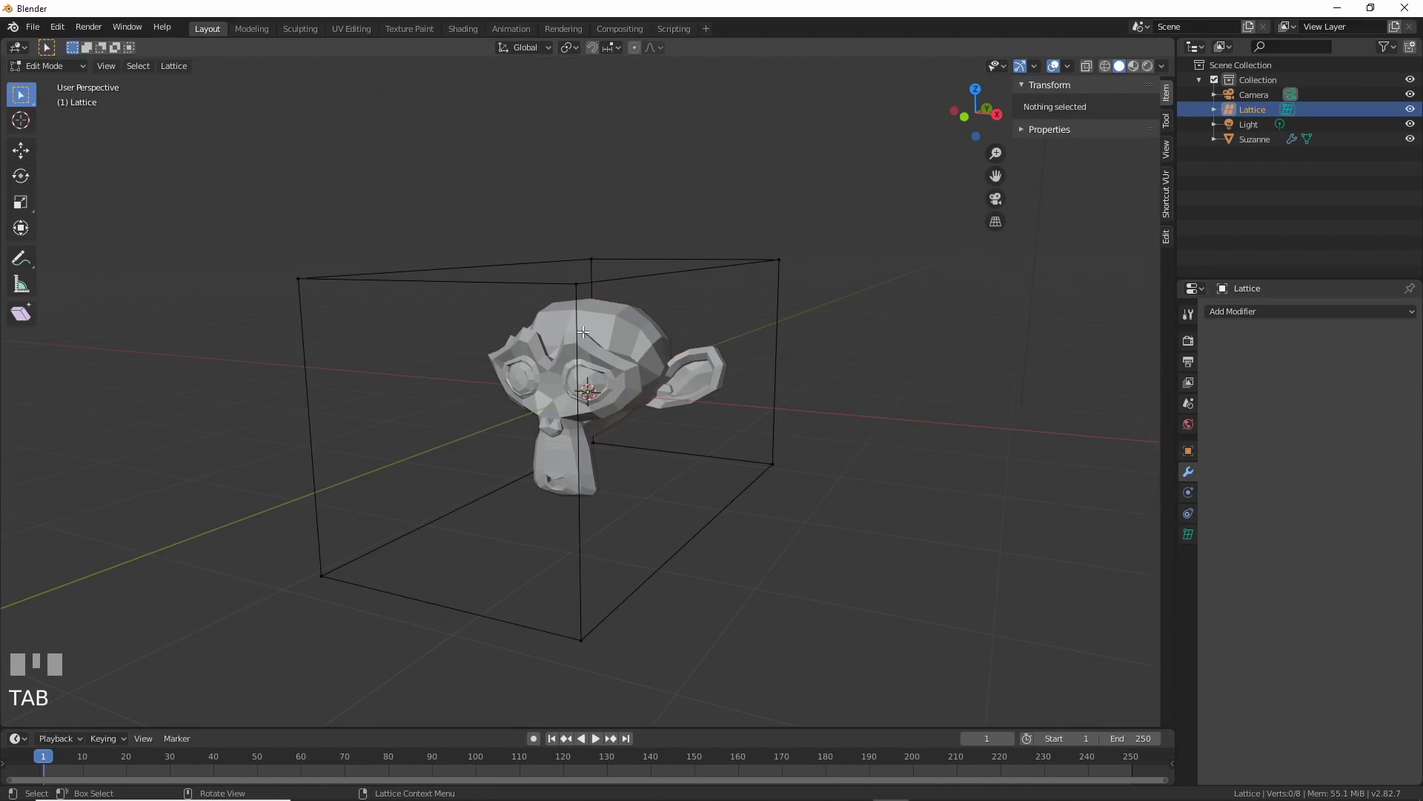
{"action": "left_click", "coordinate": [577, 285]}
{"action": "key", "text": "g"}
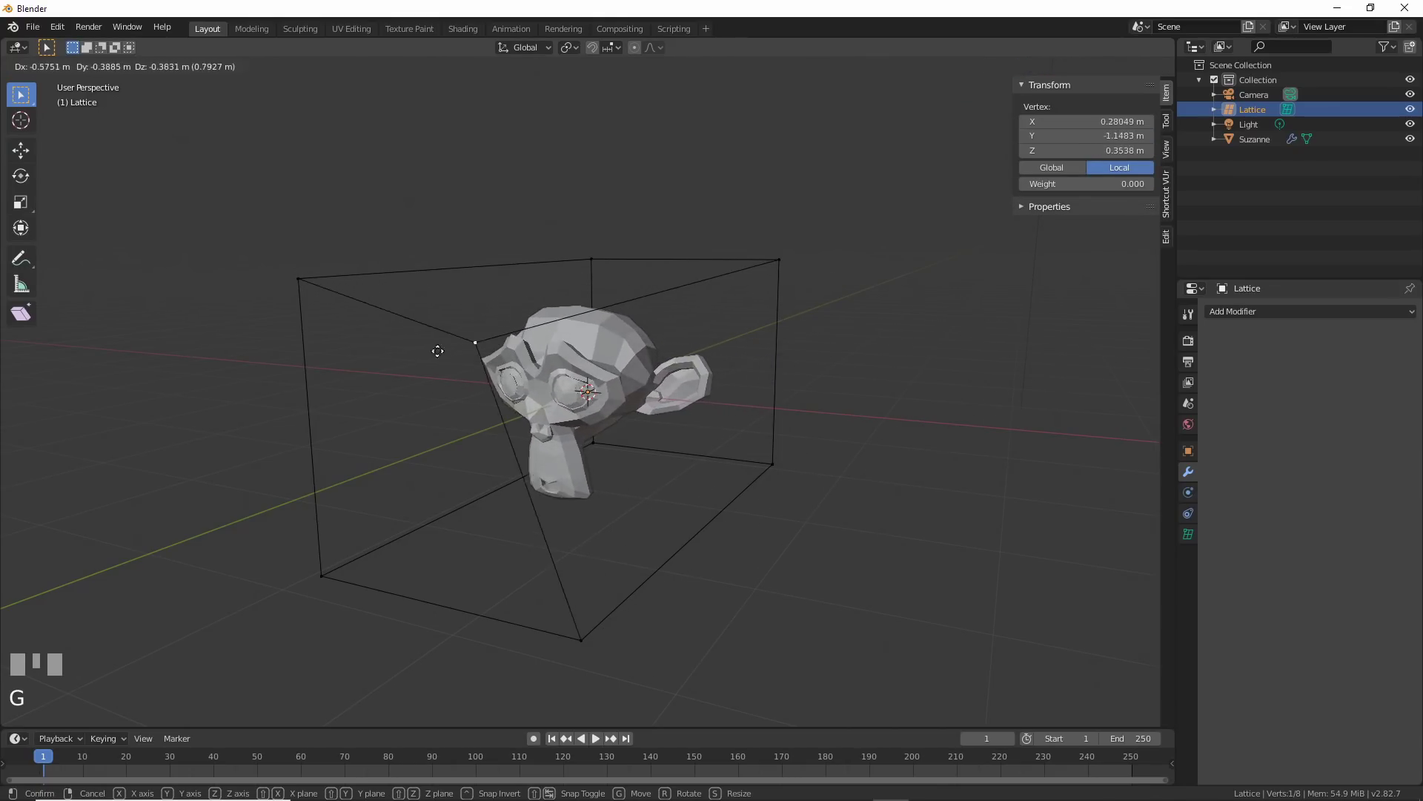
{"action": "left_click", "coordinate": [591, 304]}
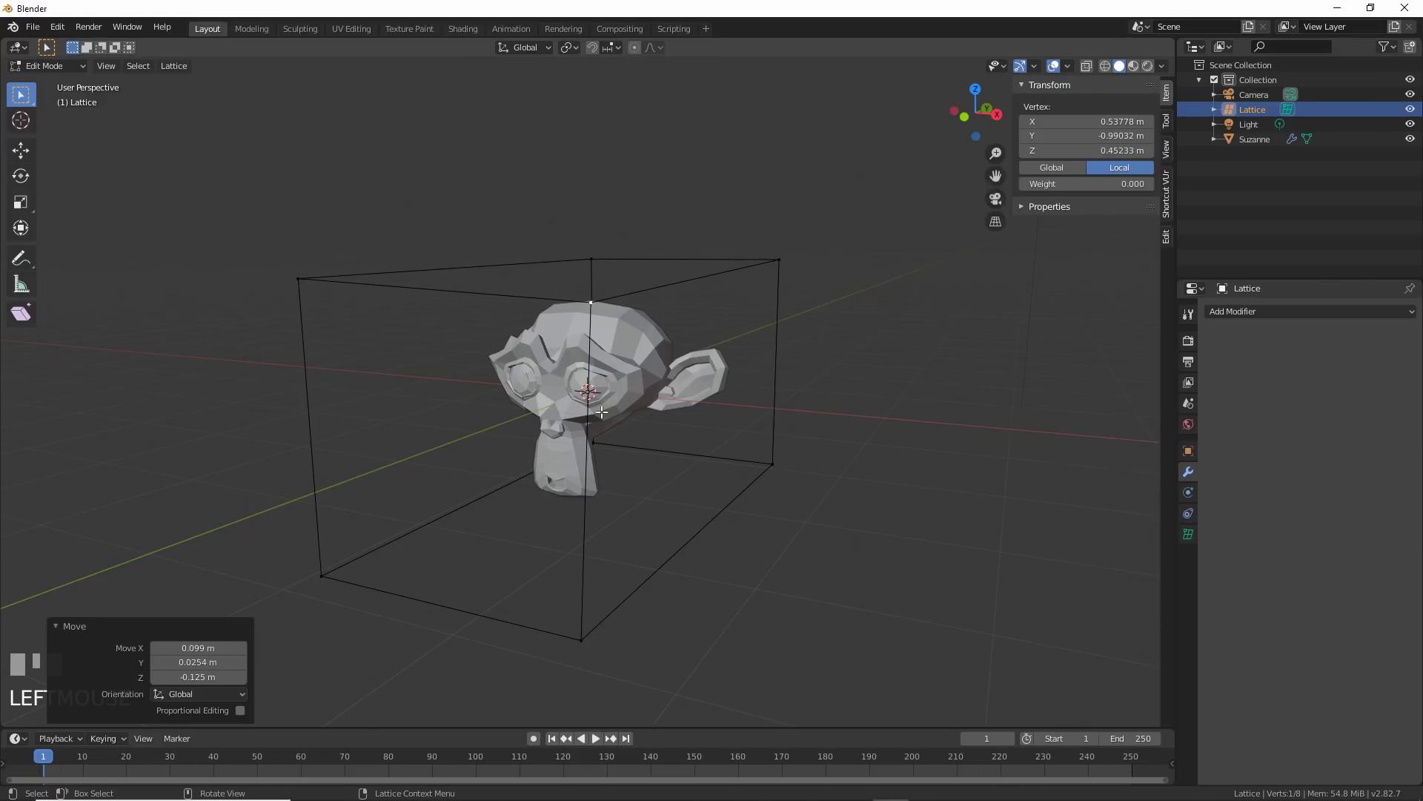
Raise the lattice's resolution to 3 in U, V and W and return to Object Mode
{"action": "left_click", "coordinate": [1188, 534]}
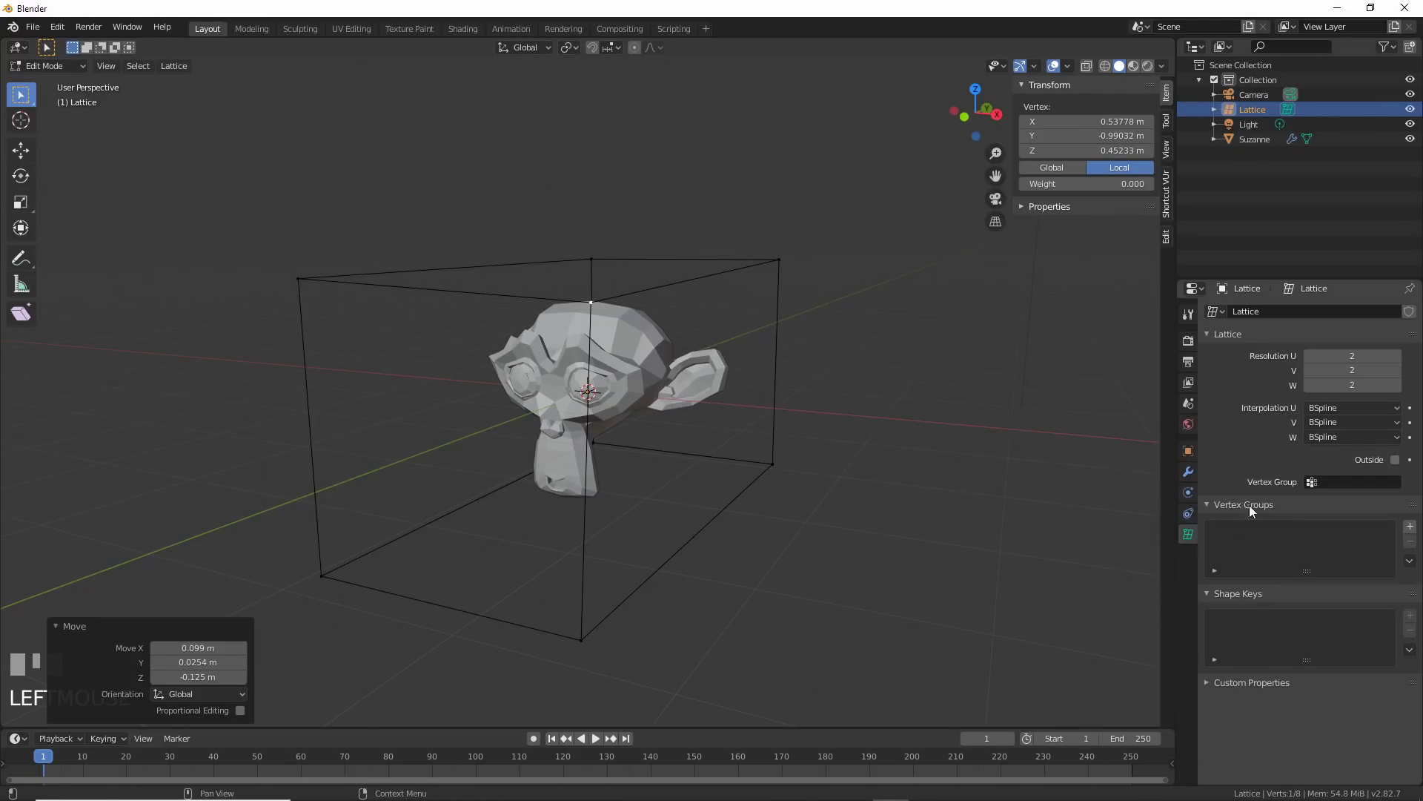
{"action": "left_click", "coordinate": [1397, 356]}
{"action": "left_click", "coordinate": [1396, 370]}
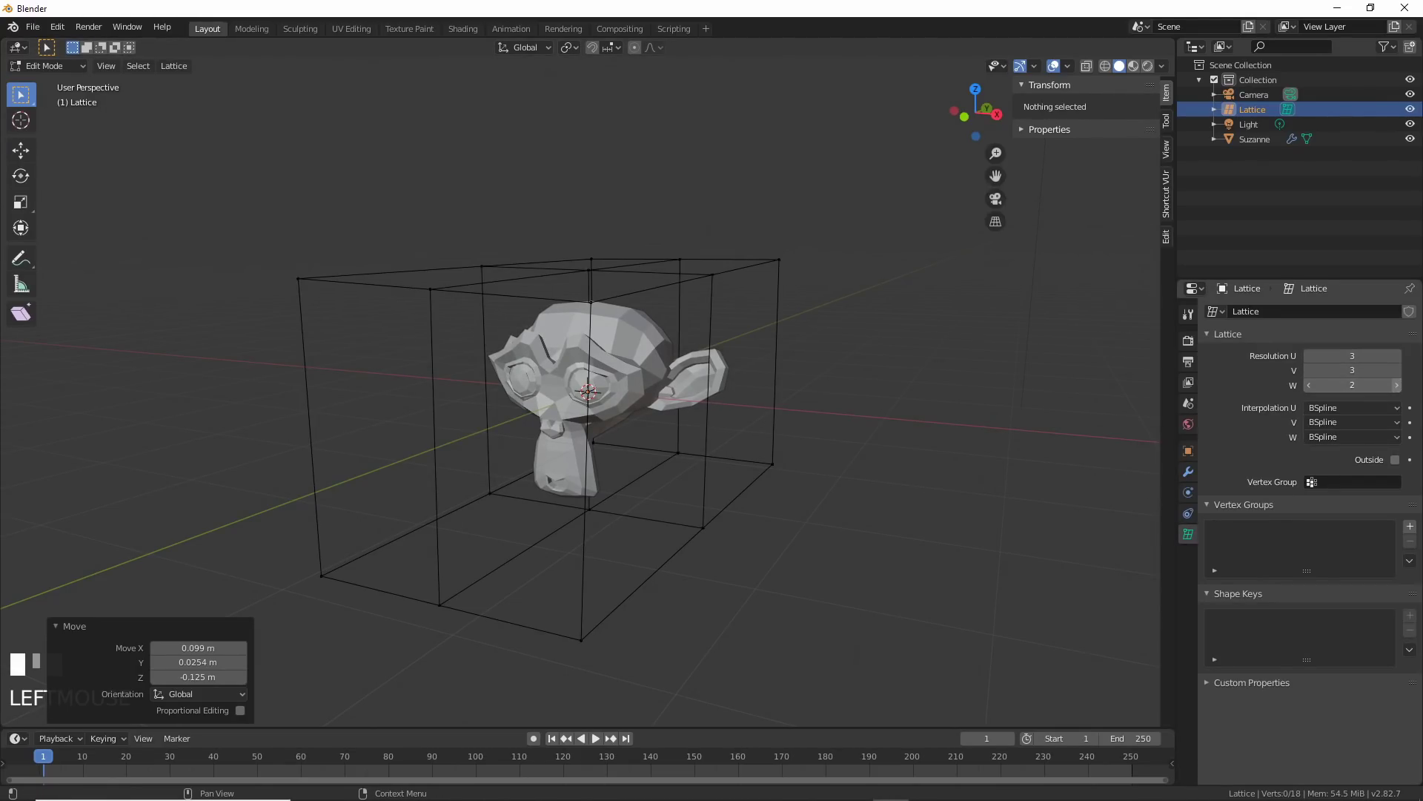
{"action": "left_click", "coordinate": [1399, 384]}
{"action": "key", "text": "Tab"}
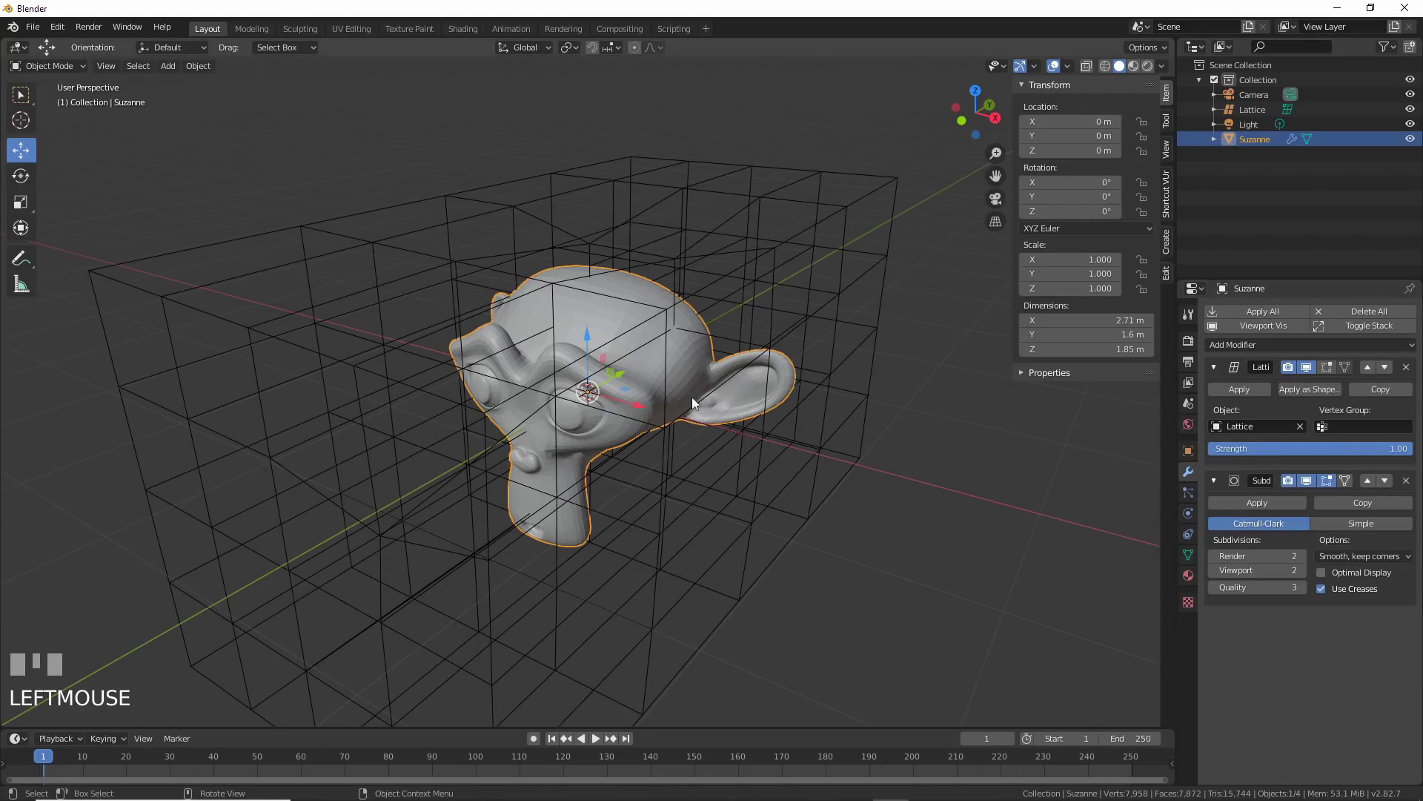
Enter Edit Mode on the lattice and pull a front control point away from Suzanne's face by about 1.25 m along negative Y
{"action": "middle_click_drag", "start_coordinate": [691, 397], "coordinate": [464, 349]}
{"action": "left_click", "coordinate": [464, 349]}
{"action": "key", "text": "Tab"}
{"action": "left_click", "coordinate": [464, 349]}
{"action": "left_click_drag", "start_coordinate": [505, 338], "coordinate": [489, 342]}
{"action": "middle_click_drag", "start_coordinate": [475, 345], "coordinate": [445, 326]}
{"action": "scroll", "coordinate": [445, 326], "scroll_direction": "up", "scroll_amount": 3}
{"action": "left_click_drag", "start_coordinate": [207, 485], "coordinate": [159, 499]}
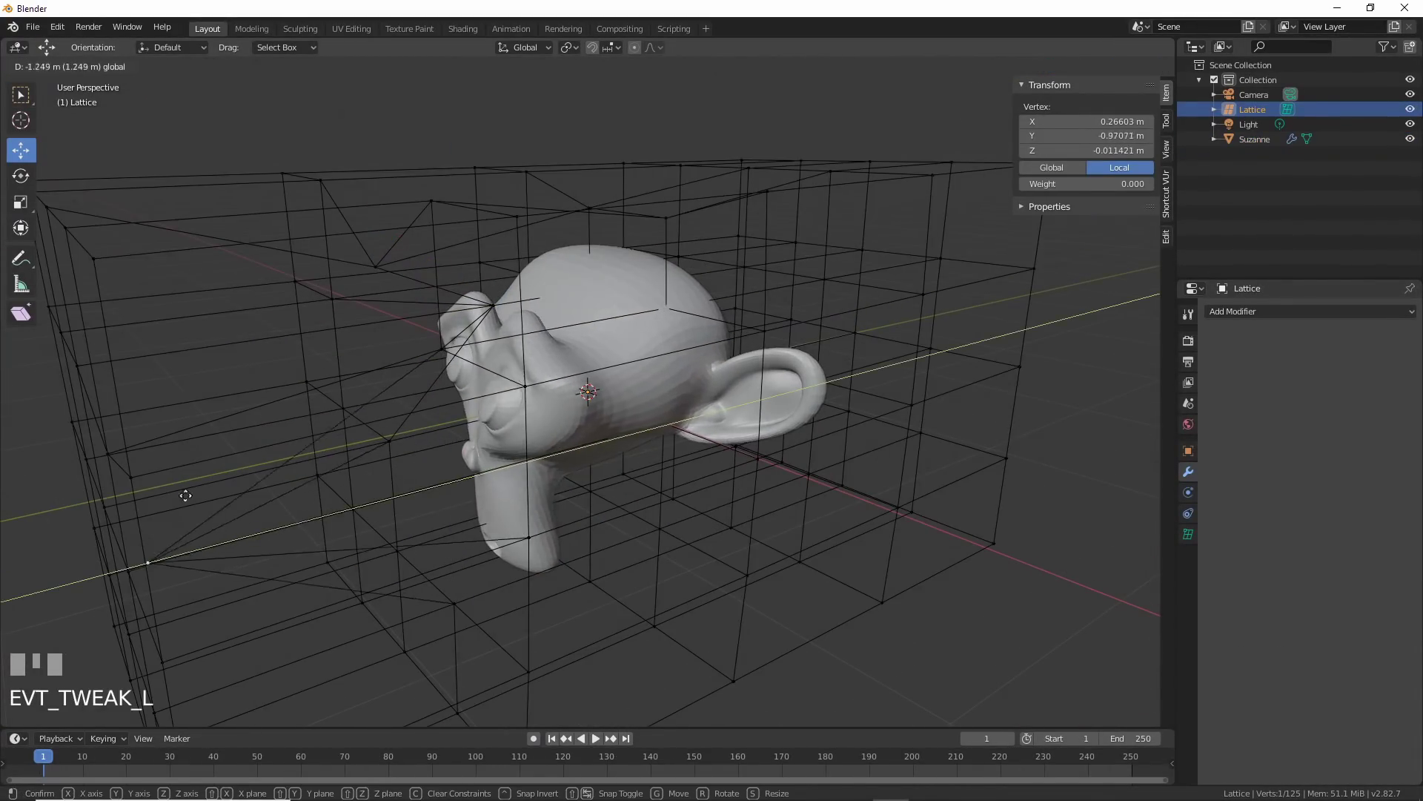
Move two more lattice control points around Suzanne's face to deform the mesh further
{"action": "middle_click_drag", "start_coordinate": [159, 499], "coordinate": [558, 475]}
{"action": "left_click", "coordinate": [558, 486]}
{"action": "left_click_drag", "start_coordinate": [535, 451], "coordinate": [487, 423]}
{"action": "left_click_drag", "start_coordinate": [506, 412], "coordinate": [527, 572]}
{"action": "left_click", "coordinate": [385, 362]}
{"action": "left_click_drag", "start_coordinate": [428, 341], "coordinate": [489, 318]}
Pull an upper lattice control point down through Suzanne's head and leave Edit Mode
{"action": "middle_click_drag", "start_coordinate": [490, 318], "coordinate": [747, 524]}
{"action": "scroll", "coordinate": [746, 524], "scroll_direction": "down", "scroll_amount": 2}
{"action": "left_click", "coordinate": [669, 213]}
{"action": "left_click_drag", "start_coordinate": [669, 160], "coordinate": [654, 556]}
{"action": "mouse_move", "coordinate": [654, 556]}
{"action": "middle_mouse_down"}
{"action": "mouse_move", "coordinate": [635, 576]}
{"action": "mouse_move", "coordinate": [671, 563]}
{"action": "middle_mouse_up"}
{"action": "key", "text": "Tab"}
Lower the lattice's W and V resolution
{"action": "left_click", "coordinate": [1189, 534]}
{"action": "double_click", "coordinate": [1310, 385]}
{"action": "triple_click", "coordinate": [1310, 371]}
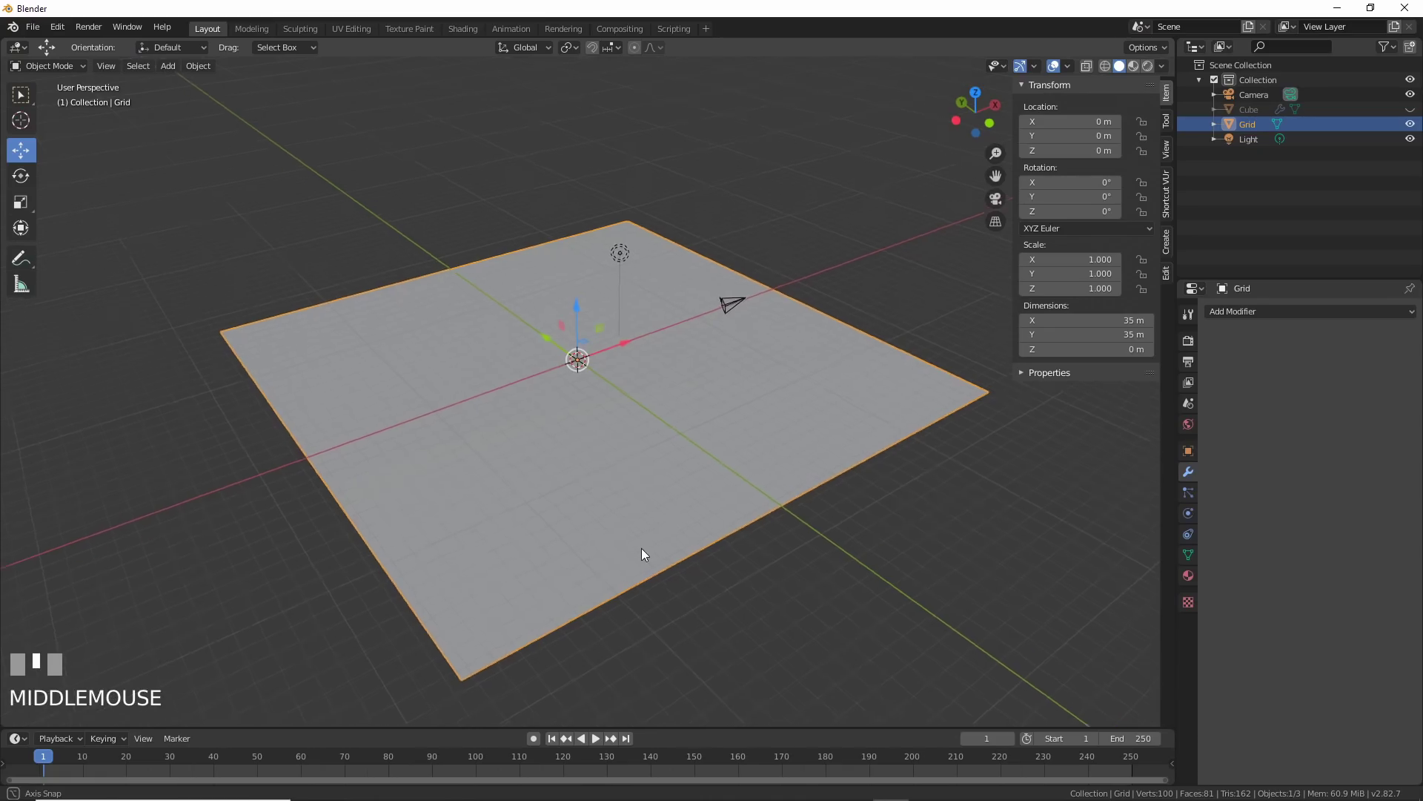
Add a Wave modifier to the Grid and play the animation
{"action": "middle_click_drag", "start_coordinate": [642, 548], "coordinate": [643, 490]}
{"action": "key", "text": "n"}
{"action": "left_click", "coordinate": [1232, 310]}
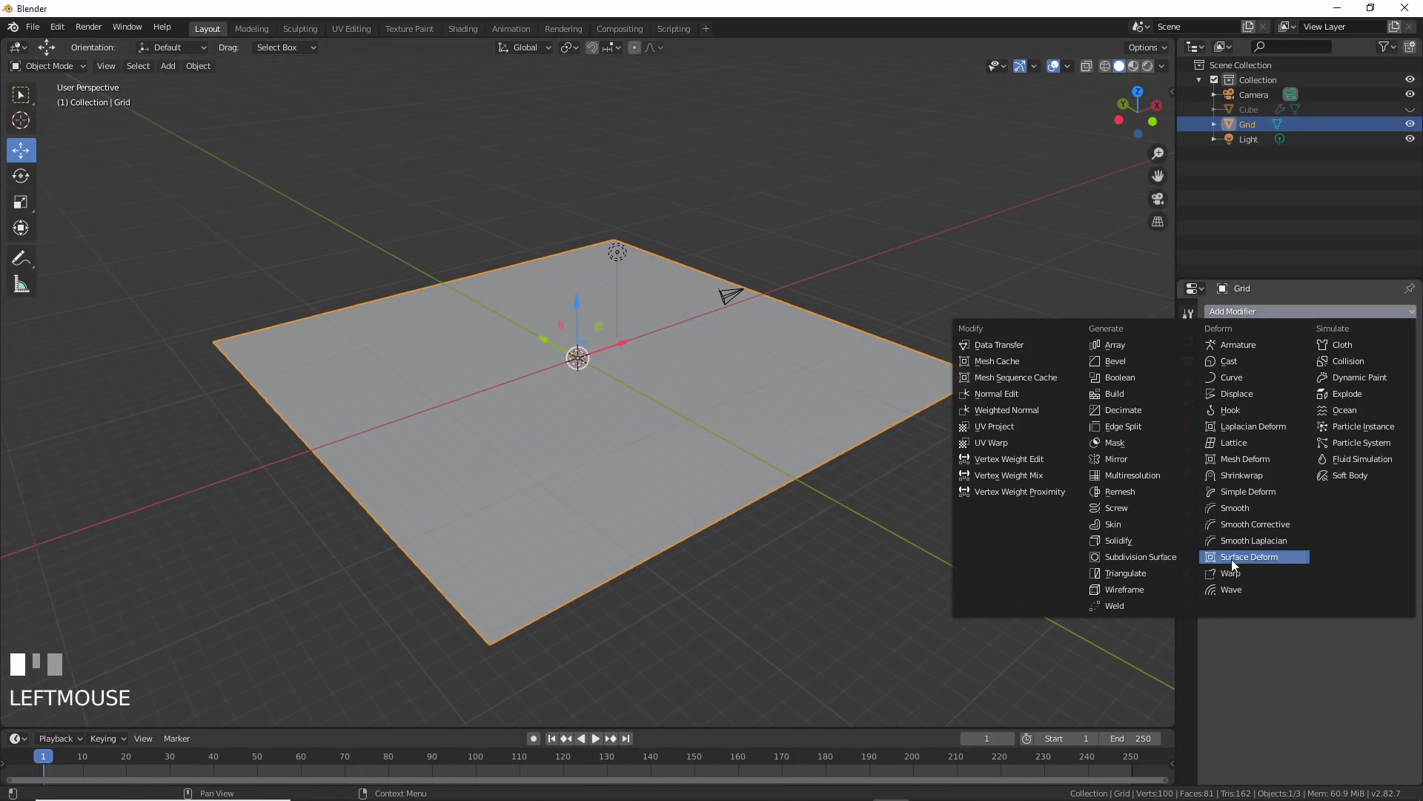
{"action": "left_click", "coordinate": [1241, 587]}
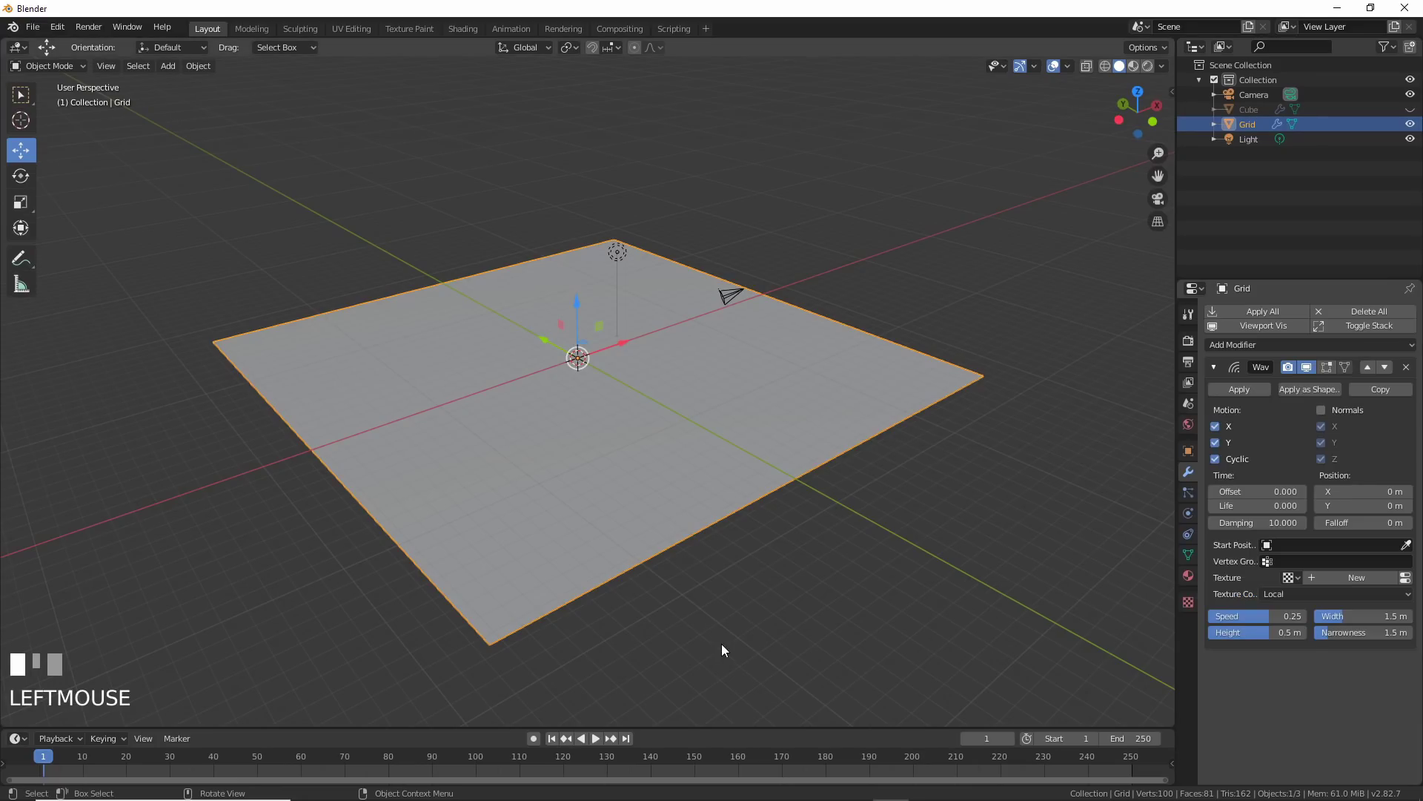
{"action": "left_click", "coordinate": [596, 739]}
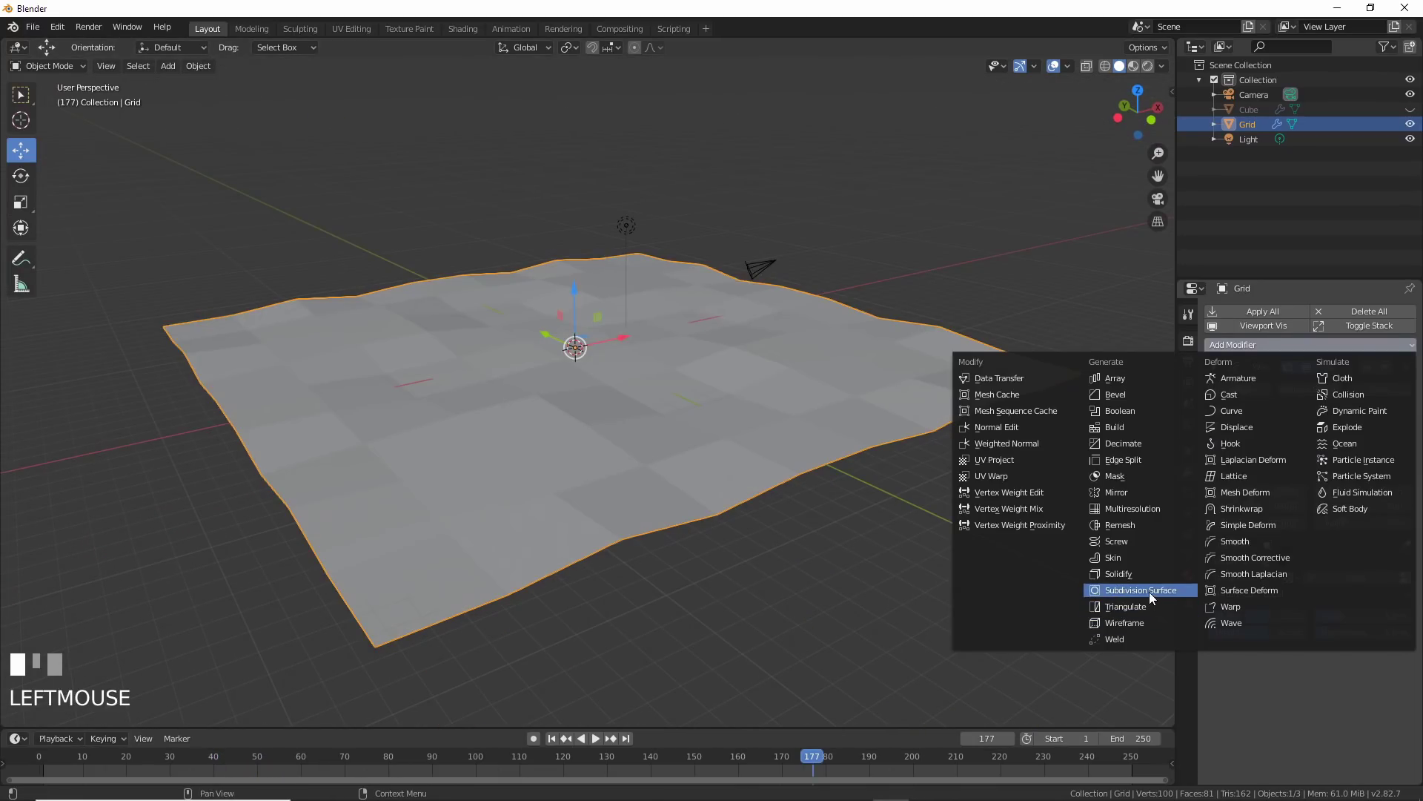
Add a Simple Subdivision Surface with 3 viewport subdivisions above the Grid's Wave modifier and play the animation
{"action": "left_click", "coordinate": [1149, 592]}
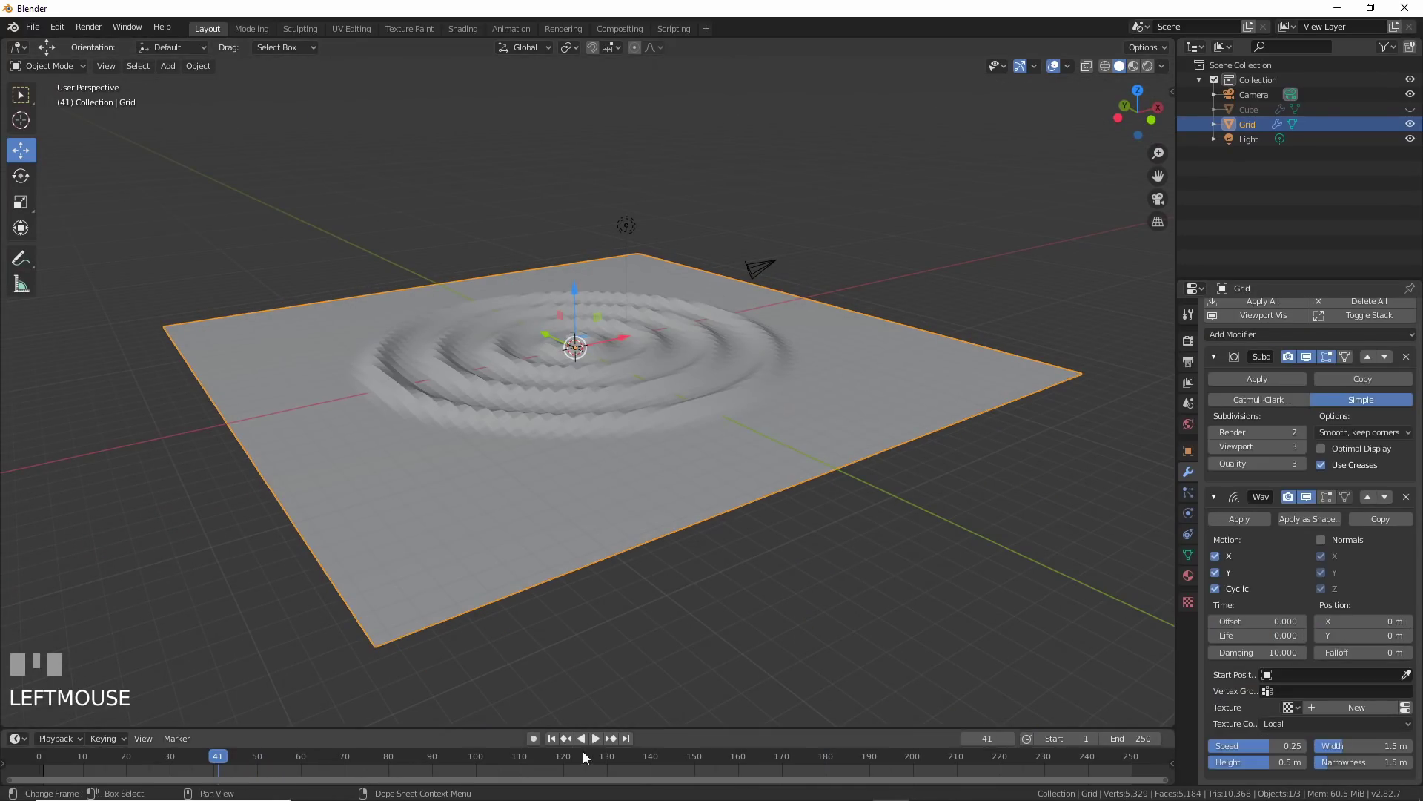
{"action": "left_click", "coordinate": [596, 738]}
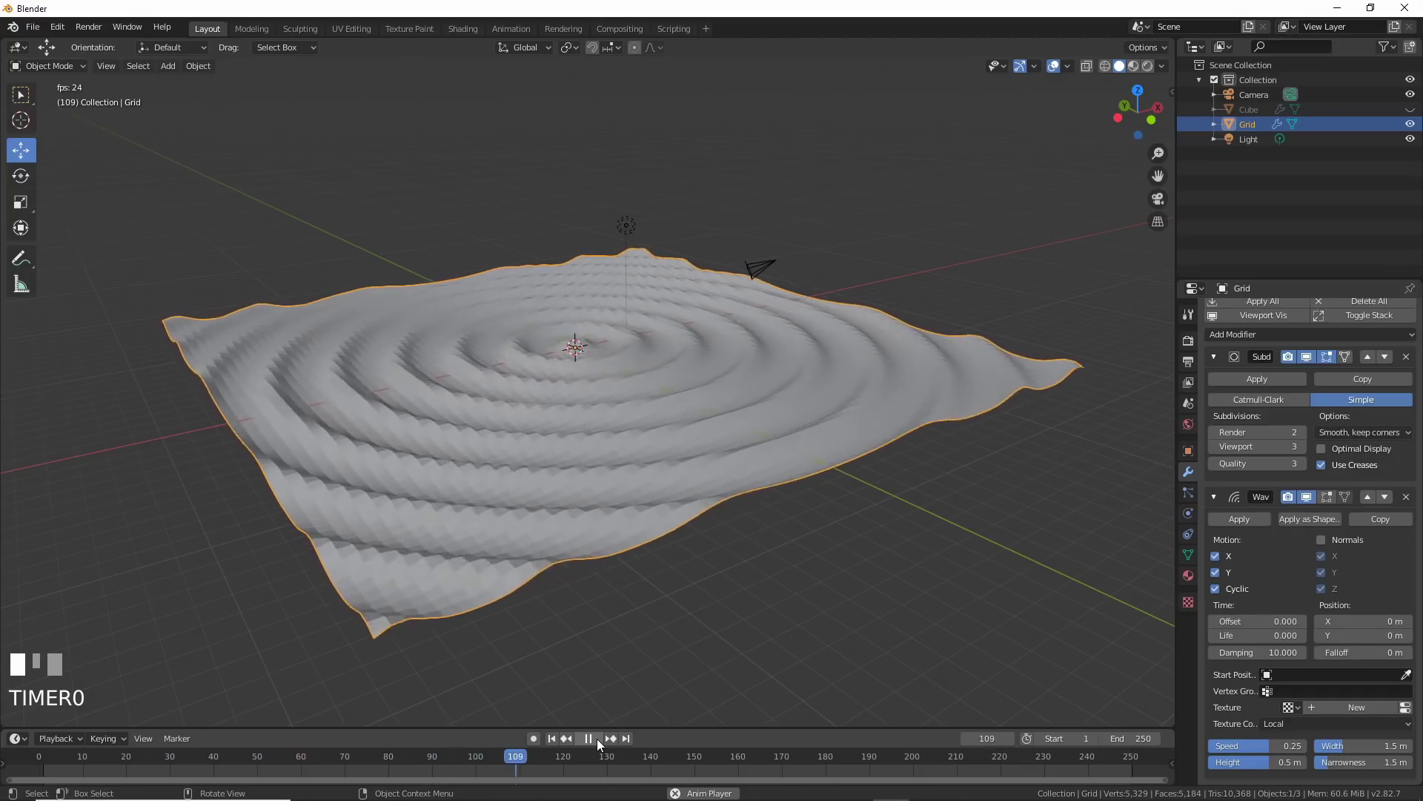
{"action": "left_click", "coordinate": [598, 738]}
Add a Plain Axes empty at the center of the Grid
{"action": "scroll", "coordinate": [1017, 572], "scroll_direction": "down", "scroll_amount": 4}
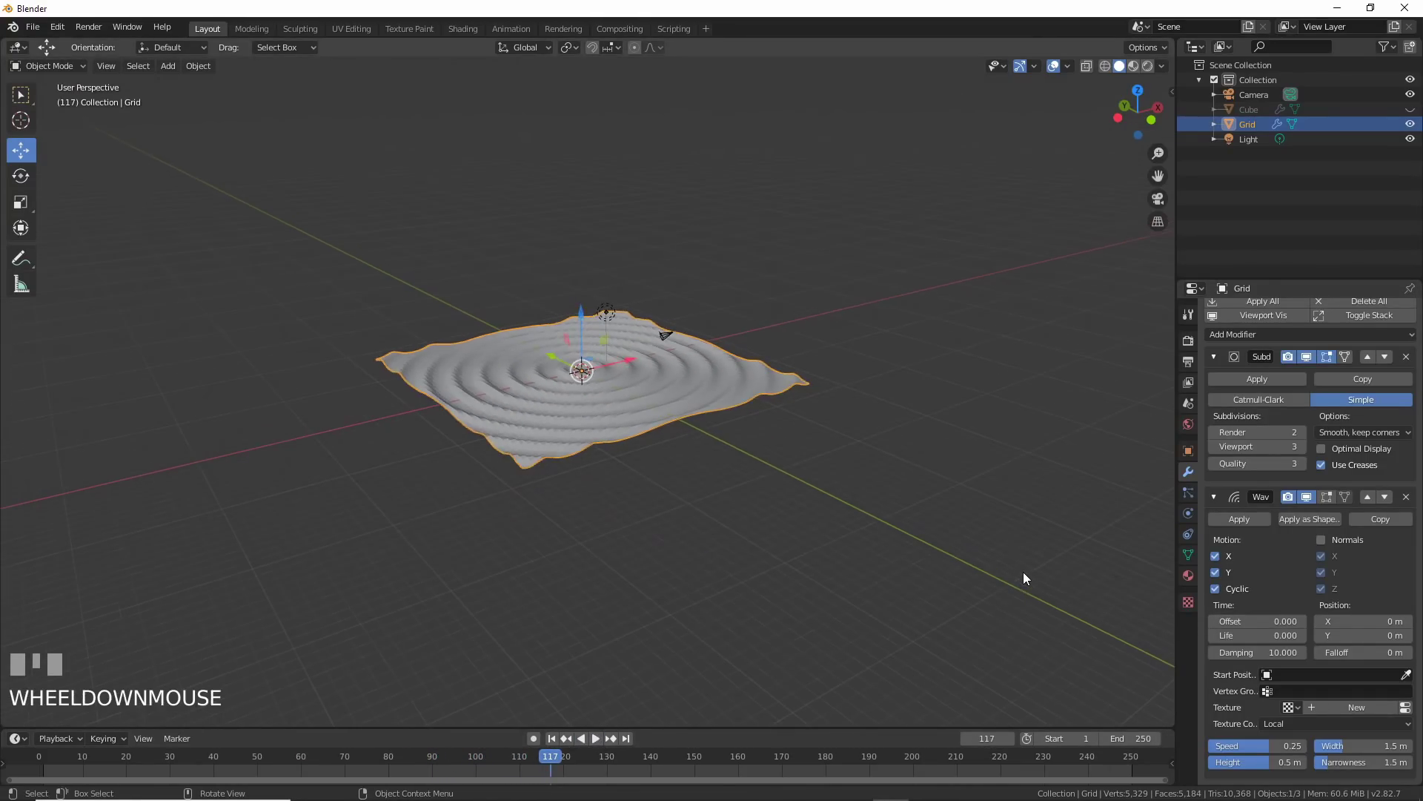
{"action": "scroll", "coordinate": [968, 514], "scroll_direction": "up", "scroll_amount": 2}
{"action": "scroll", "coordinate": [951, 471], "scroll_direction": "up", "scroll_amount": 2}
{"action": "left_click", "coordinate": [168, 66]}
{"action": "mouse_move", "coordinate": [215, 215]}
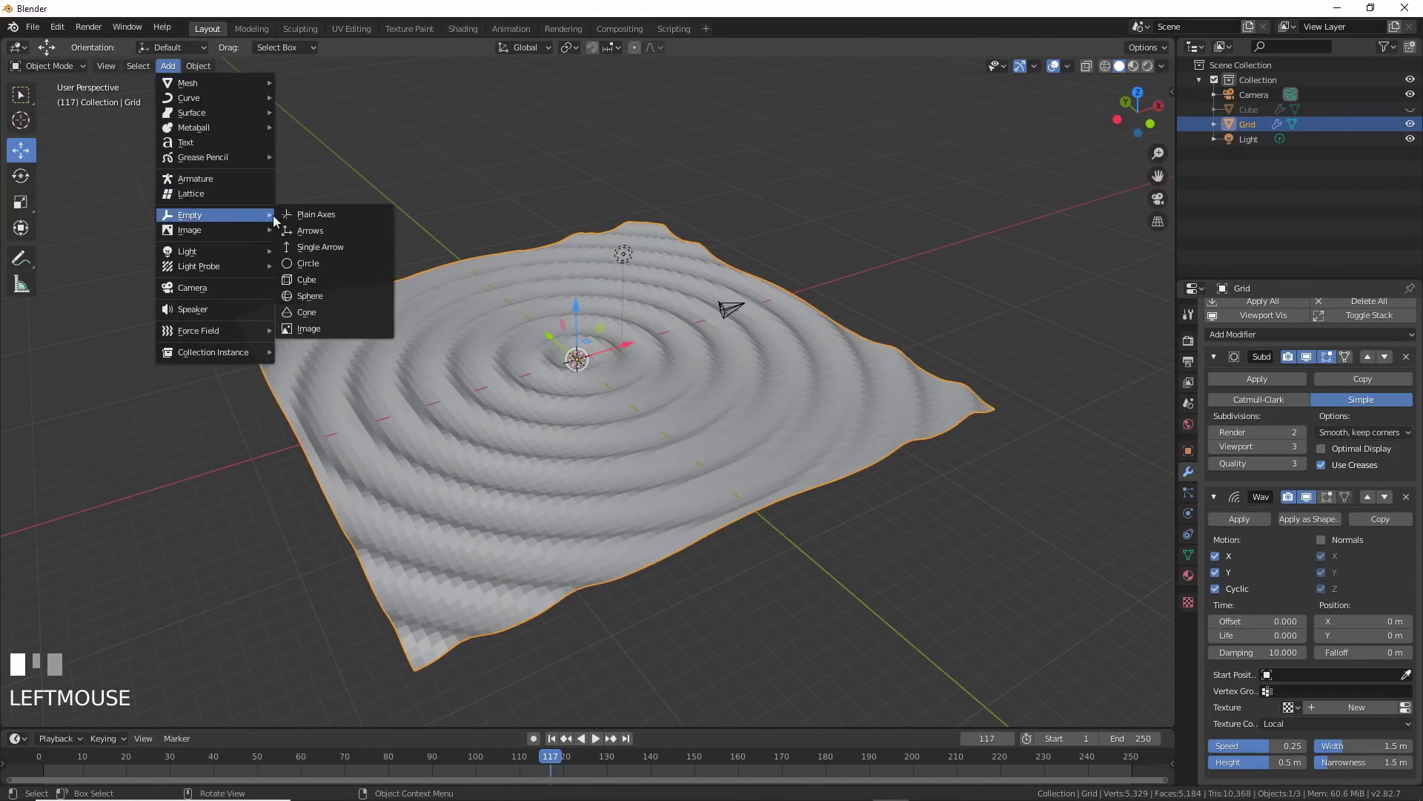
{"action": "left_click", "coordinate": [326, 216]}
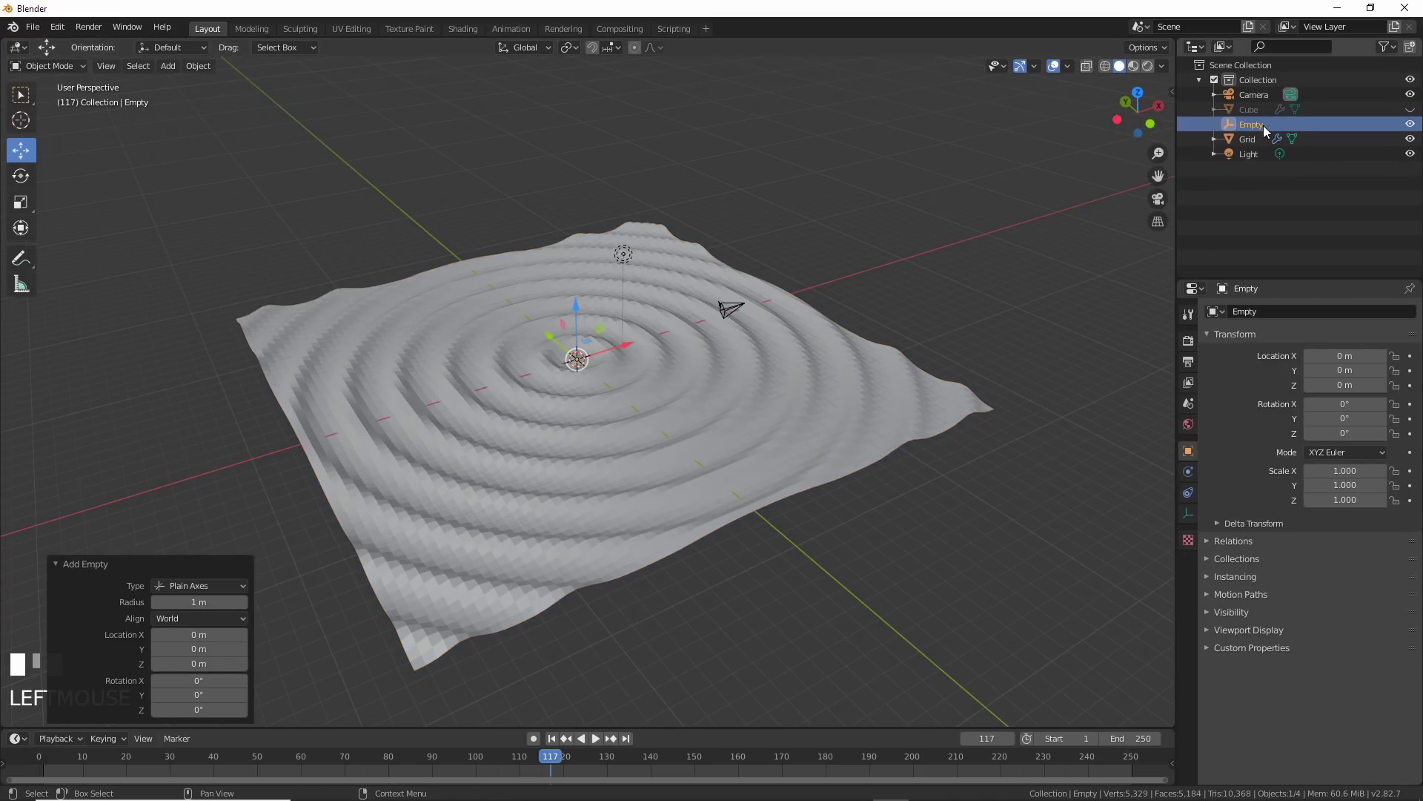
Set the Empty as the start position object of the Grid's Wave modifier
{"action": "left_click", "coordinate": [785, 397]}
{"action": "left_click", "coordinate": [1305, 571]}
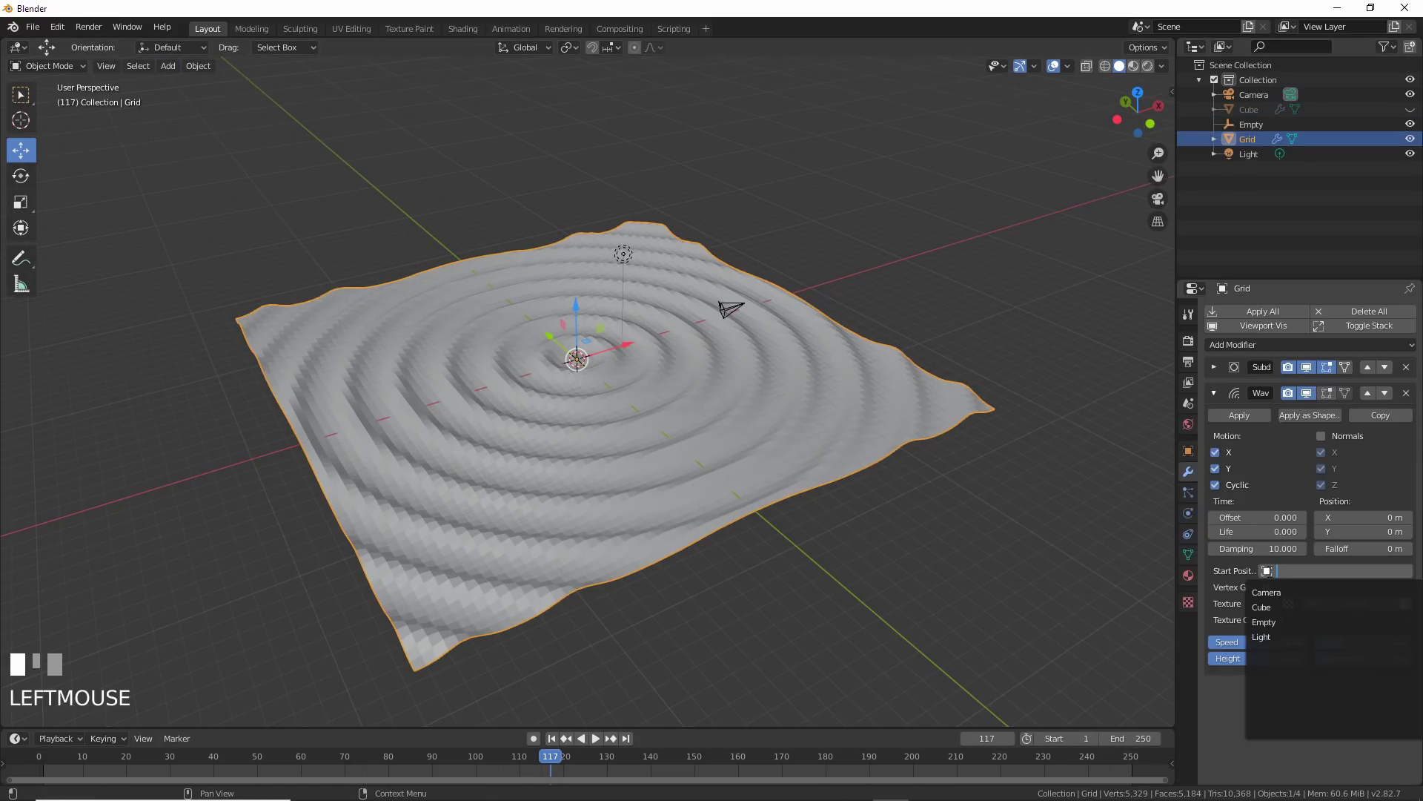
{"action": "left_click", "coordinate": [1264, 623]}
Move the Empty to another spot over the Grid and replay the wave animation from the first frame
{"action": "left_click", "coordinate": [577, 358]}
{"action": "left_click_drag", "start_coordinate": [621, 339], "coordinate": [431, 497]}
{"action": "left_click", "coordinate": [551, 739]}
{"action": "left_click", "coordinate": [596, 741]}
{"action": "left_click", "coordinate": [596, 738]}
Adjust the Wave modifier to speed 0.10, height 1.4 m, width 4.6 m and narrowness 0.39 m
{"action": "key", "text": "n"}
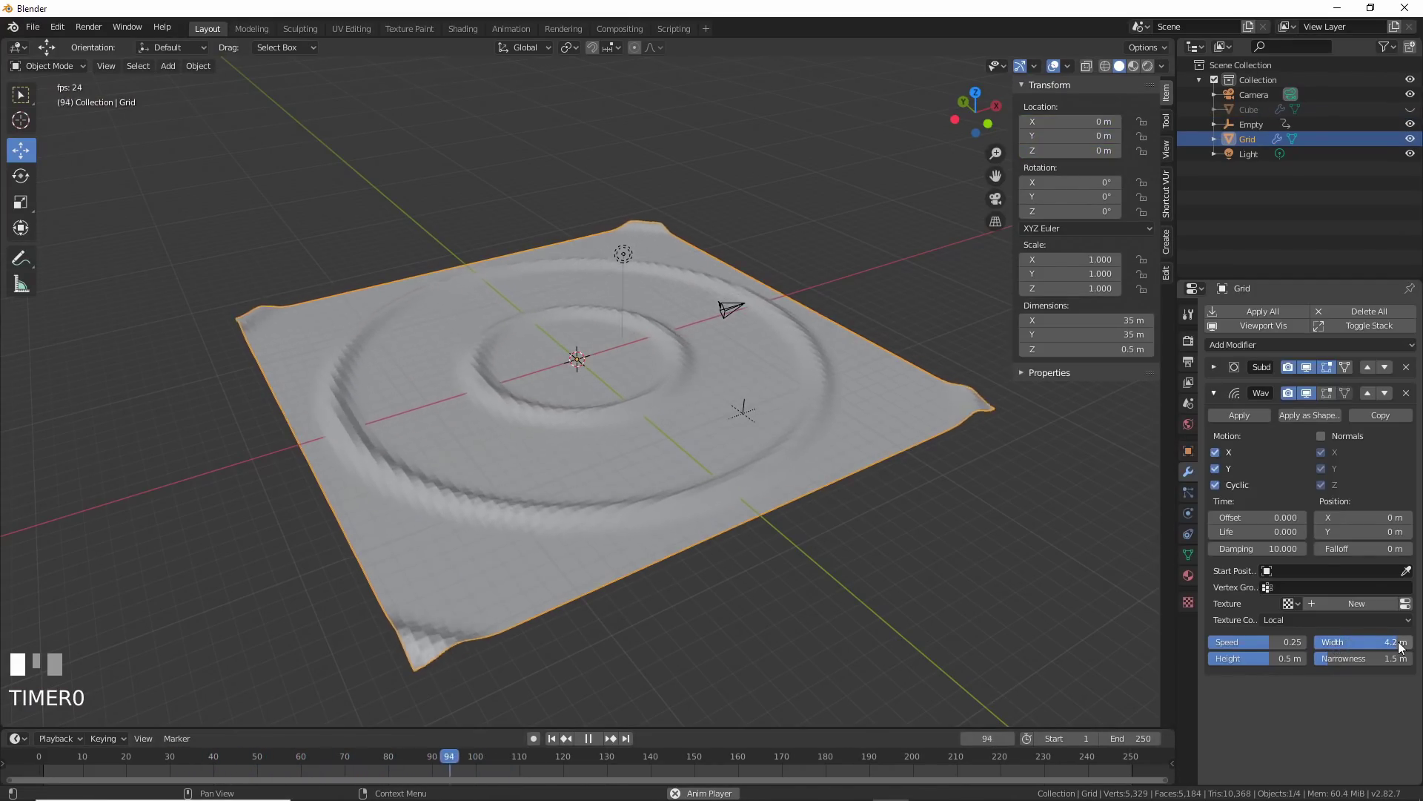
{"action": "left_click_drag", "start_coordinate": [1399, 645], "coordinate": [1263, 643]}
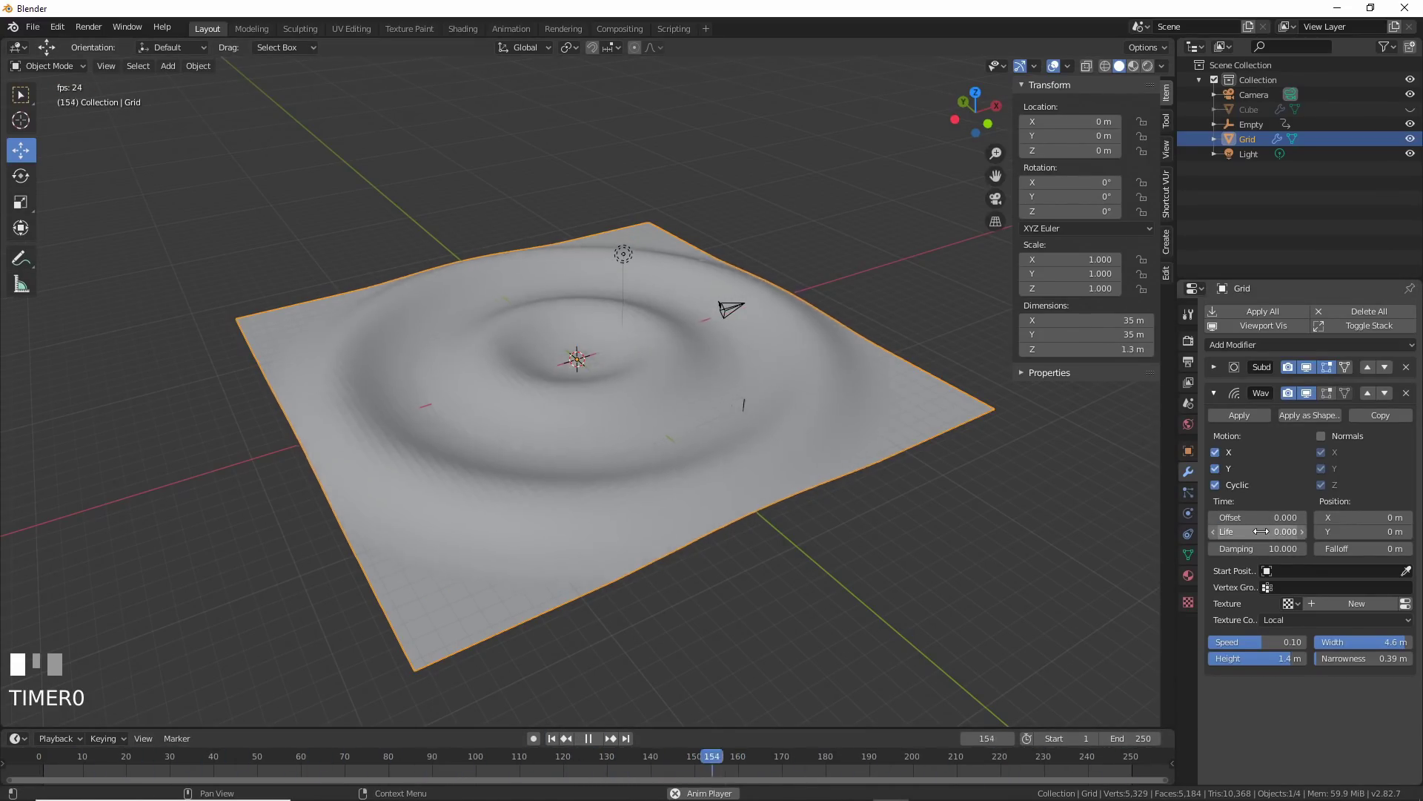
Try a Wave time offset of 50 and replay the animation from the first frame
{"action": "left_click_drag", "start_coordinate": [1260, 518], "coordinate": [1277, 519]}
{"action": "left_click", "coordinate": [589, 739]}
{"action": "double_click", "coordinate": [1261, 518]}
{"action": "type", "text": "50"}
{"action": "key", "text": "Return"}
{"action": "left_click", "coordinate": [552, 739]}
{"action": "left_click", "coordinate": [593, 737]}
{"action": "left_click", "coordinate": [587, 737]}
Set the Wave falloff to 16 m and the time offset to 0, playing the animation and rewinding it
{"action": "left_click_drag", "start_coordinate": [1364, 548], "coordinate": [1406, 549]}
{"action": "left_click", "coordinate": [595, 738]}
{"action": "double_click", "coordinate": [1259, 517]}
{"action": "type", "text": "0"}
{"action": "key", "text": "Return"}
{"action": "left_click", "coordinate": [589, 739]}
{"action": "left_click", "coordinate": [551, 739]}
Hide the Grid, show the Cube array, and play its wave animation
{"action": "left_click", "coordinate": [1410, 140]}
{"action": "left_click", "coordinate": [1410, 109]}
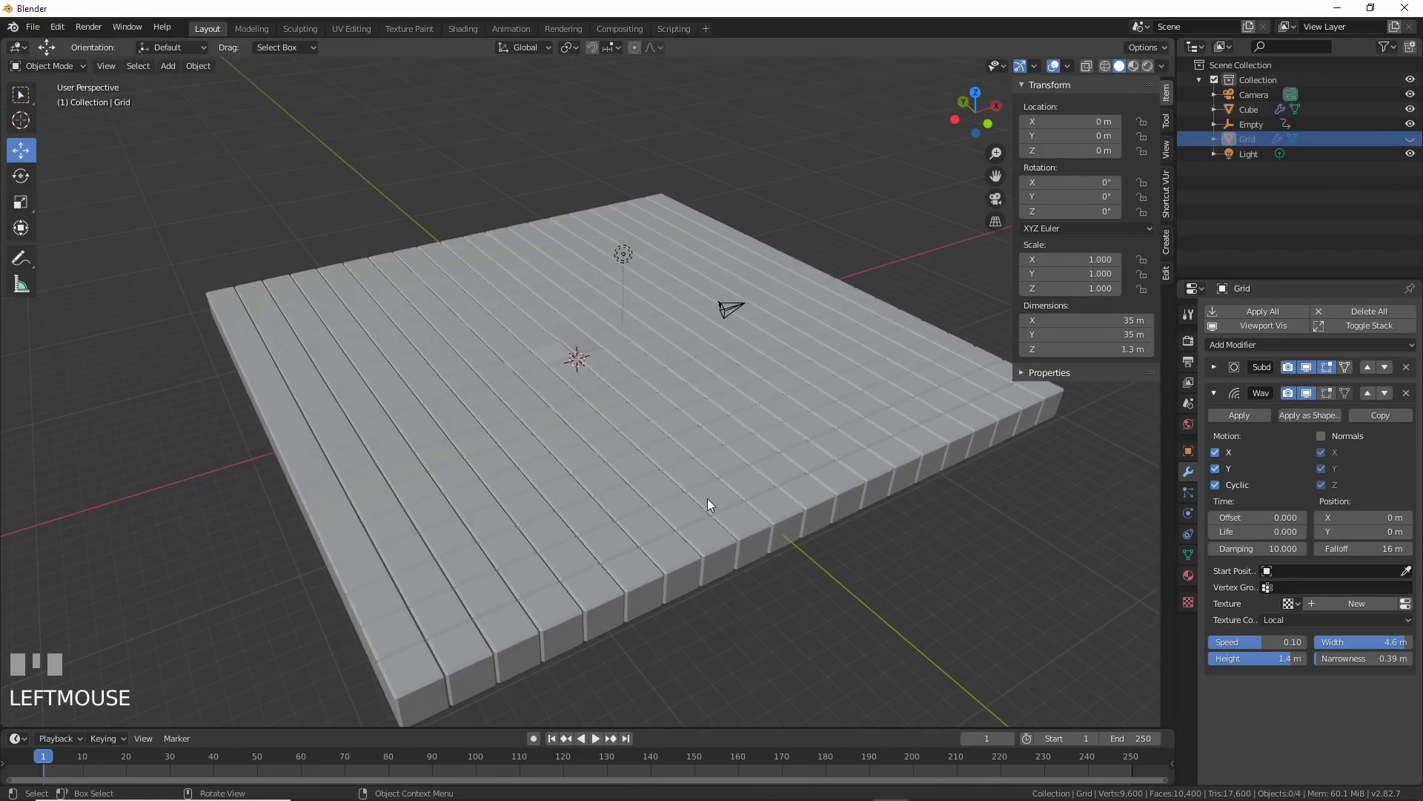
{"action": "middle_click_drag", "start_coordinate": [748, 590], "coordinate": [767, 568]}
{"action": "scroll", "coordinate": [757, 581], "scroll_direction": "up", "scroll_amount": 3}
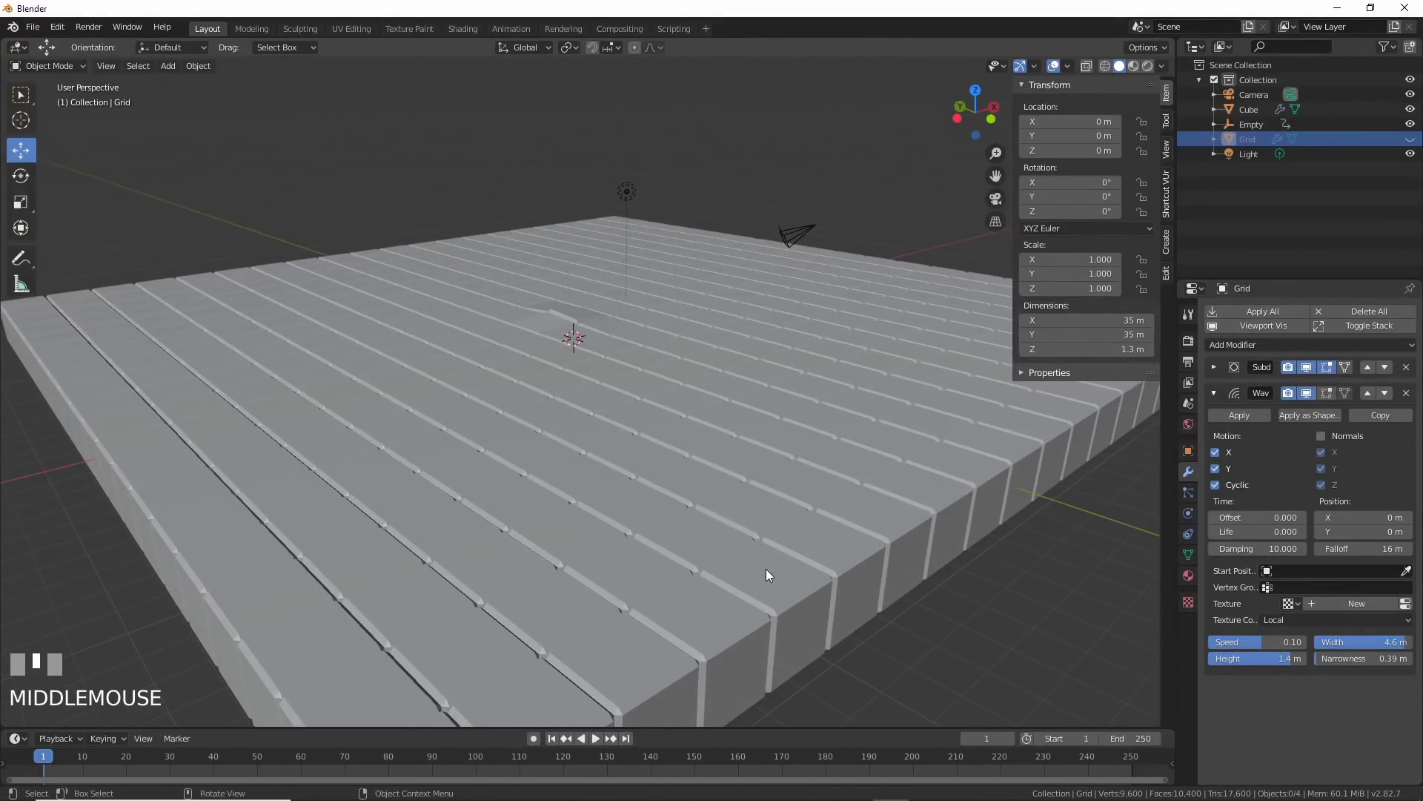
{"action": "left_click", "coordinate": [596, 738]}
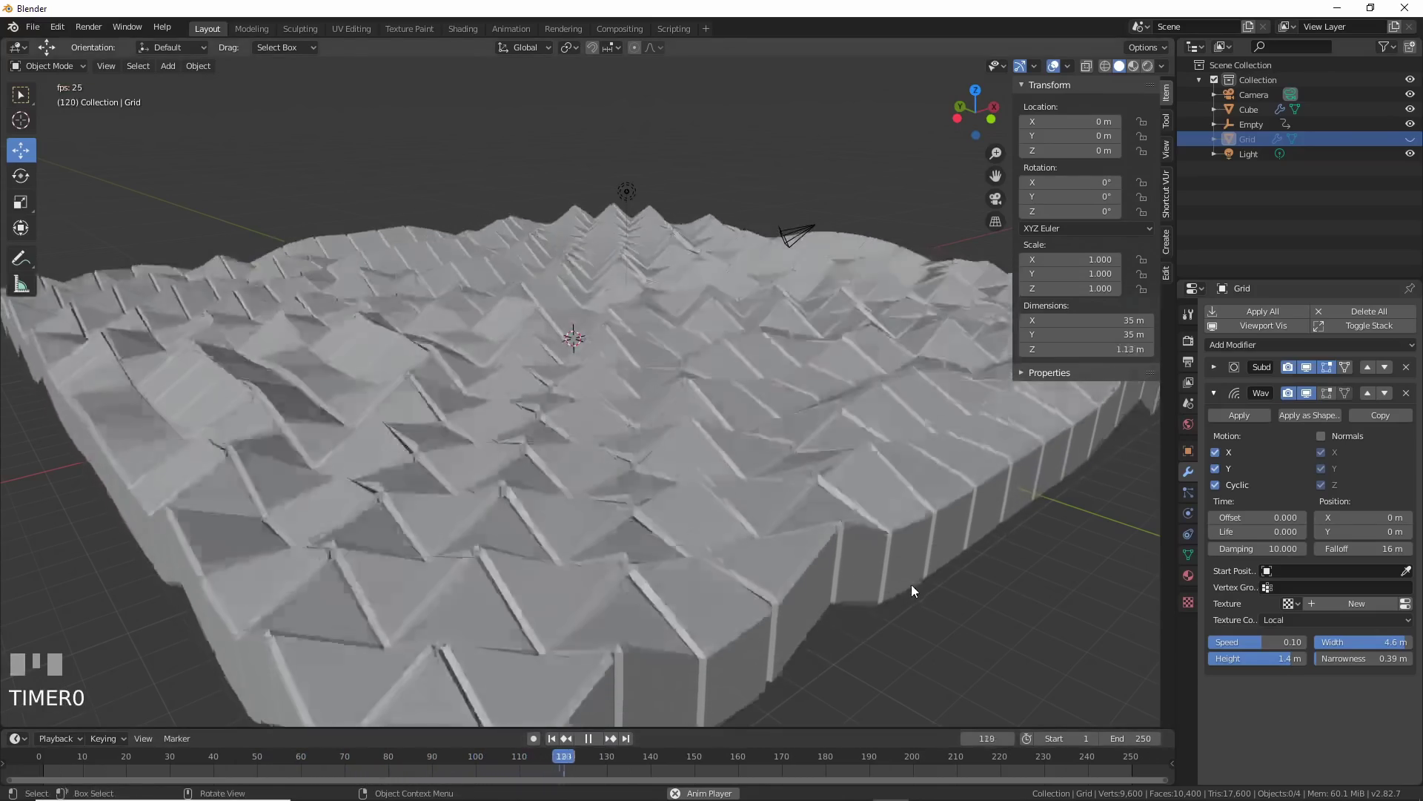
{"action": "middle_click_drag", "start_coordinate": [912, 584], "coordinate": [901, 606]}
{"action": "scroll", "coordinate": [902, 607], "scroll_direction": "down", "scroll_amount": 3}
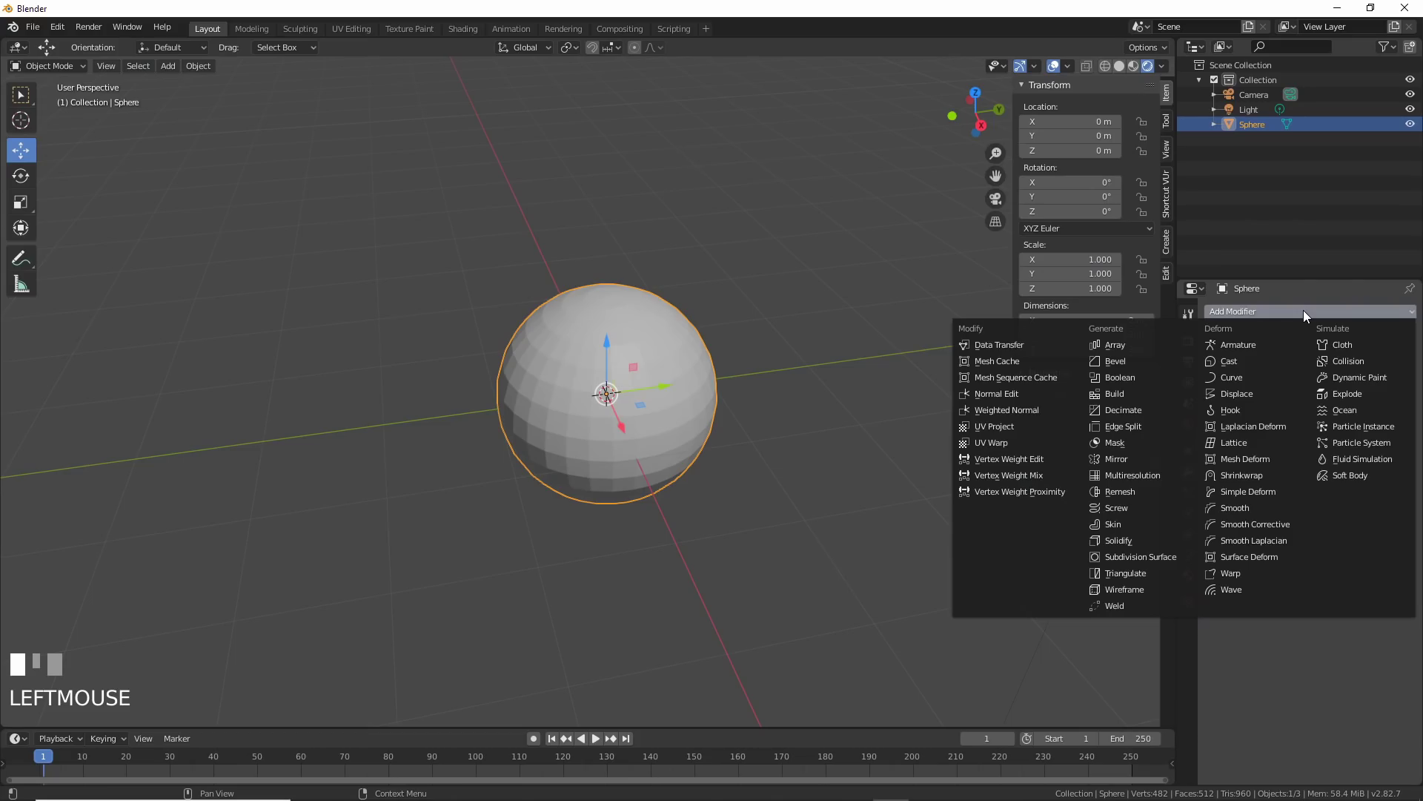
Add a Displace modifier to the Sphere with a new texture of type Clouds
{"action": "left_click", "coordinate": [1249, 392]}
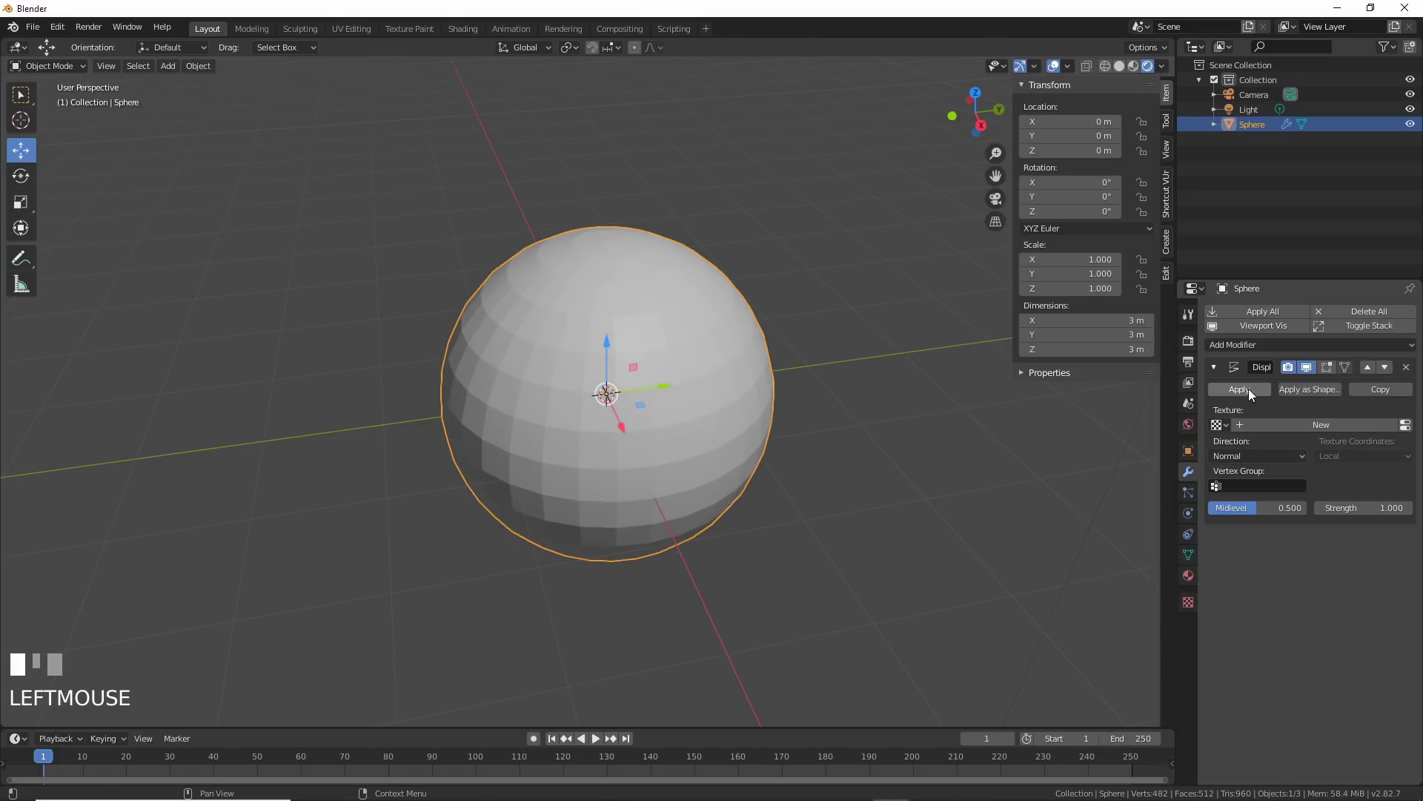
{"action": "left_click", "coordinate": [1267, 425]}
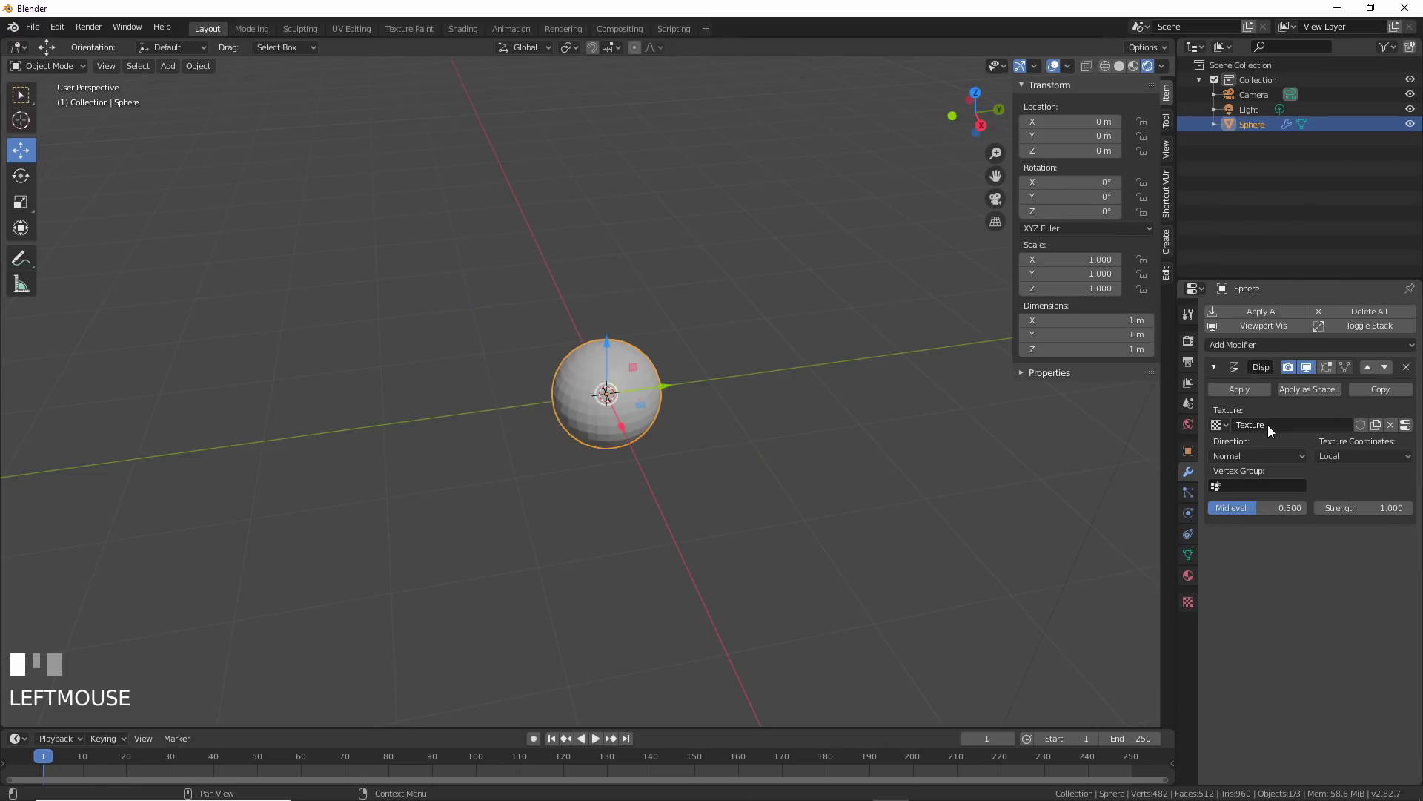
{"action": "left_click", "coordinate": [1405, 426]}
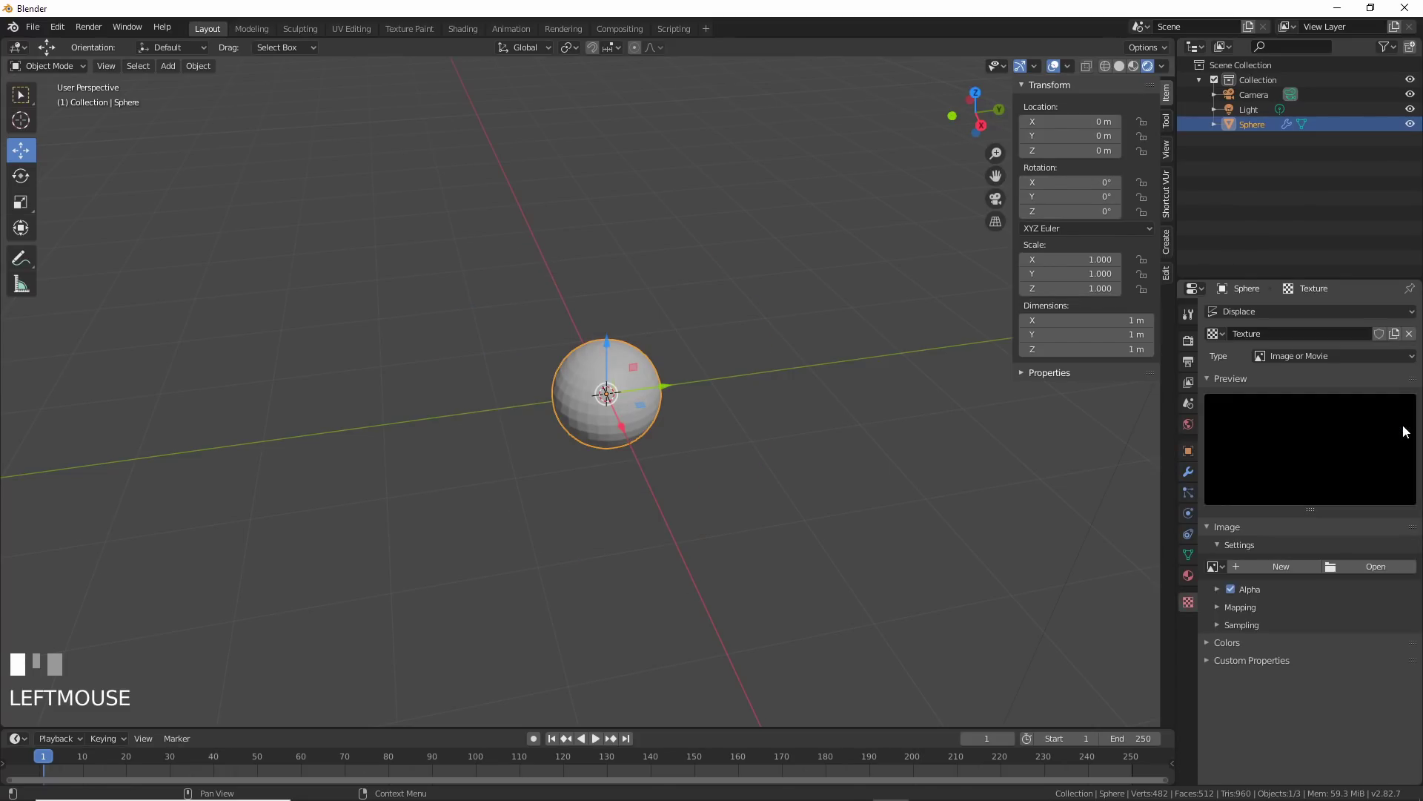
{"action": "left_click", "coordinate": [1281, 568]}
{"action": "left_click", "coordinate": [1264, 355]}
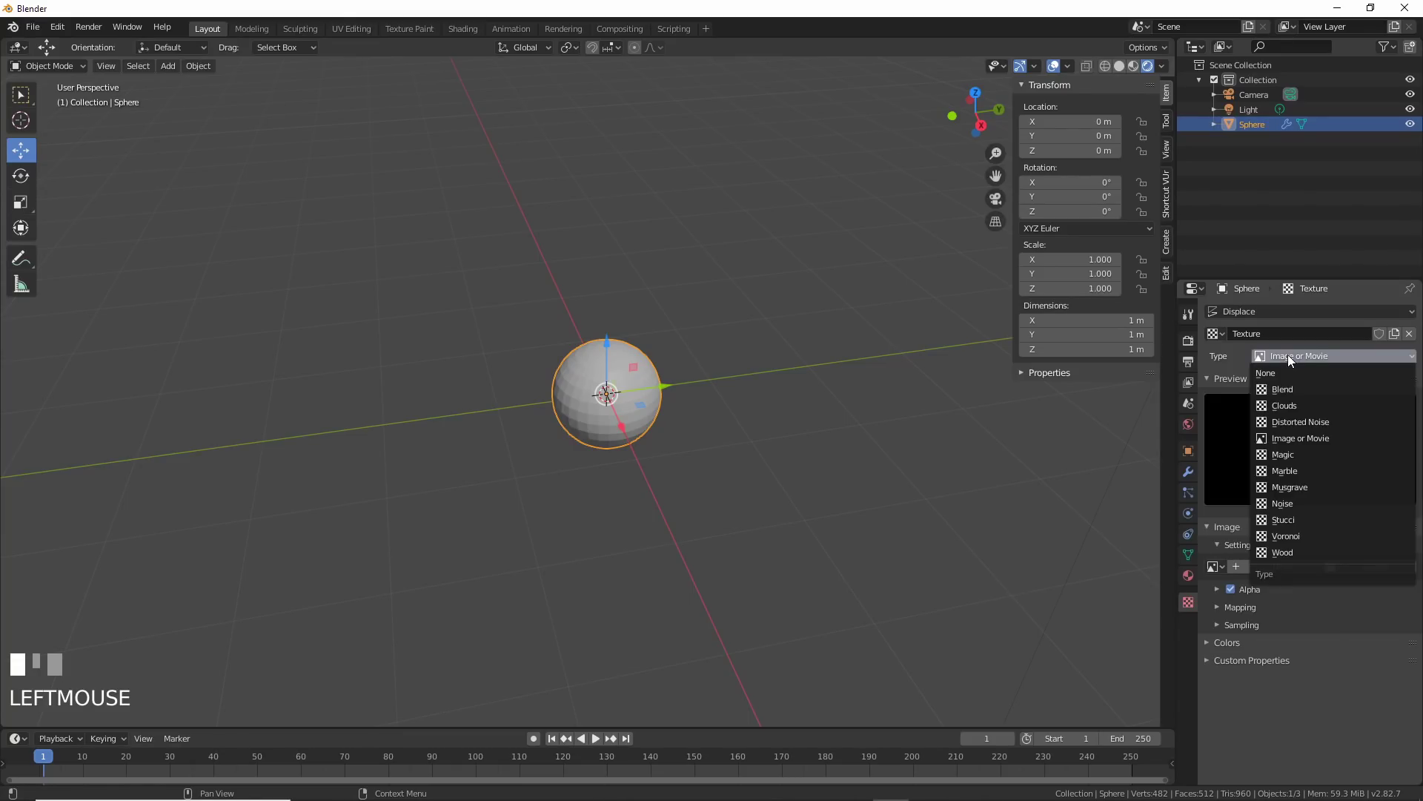
{"action": "left_click", "coordinate": [1303, 407]}
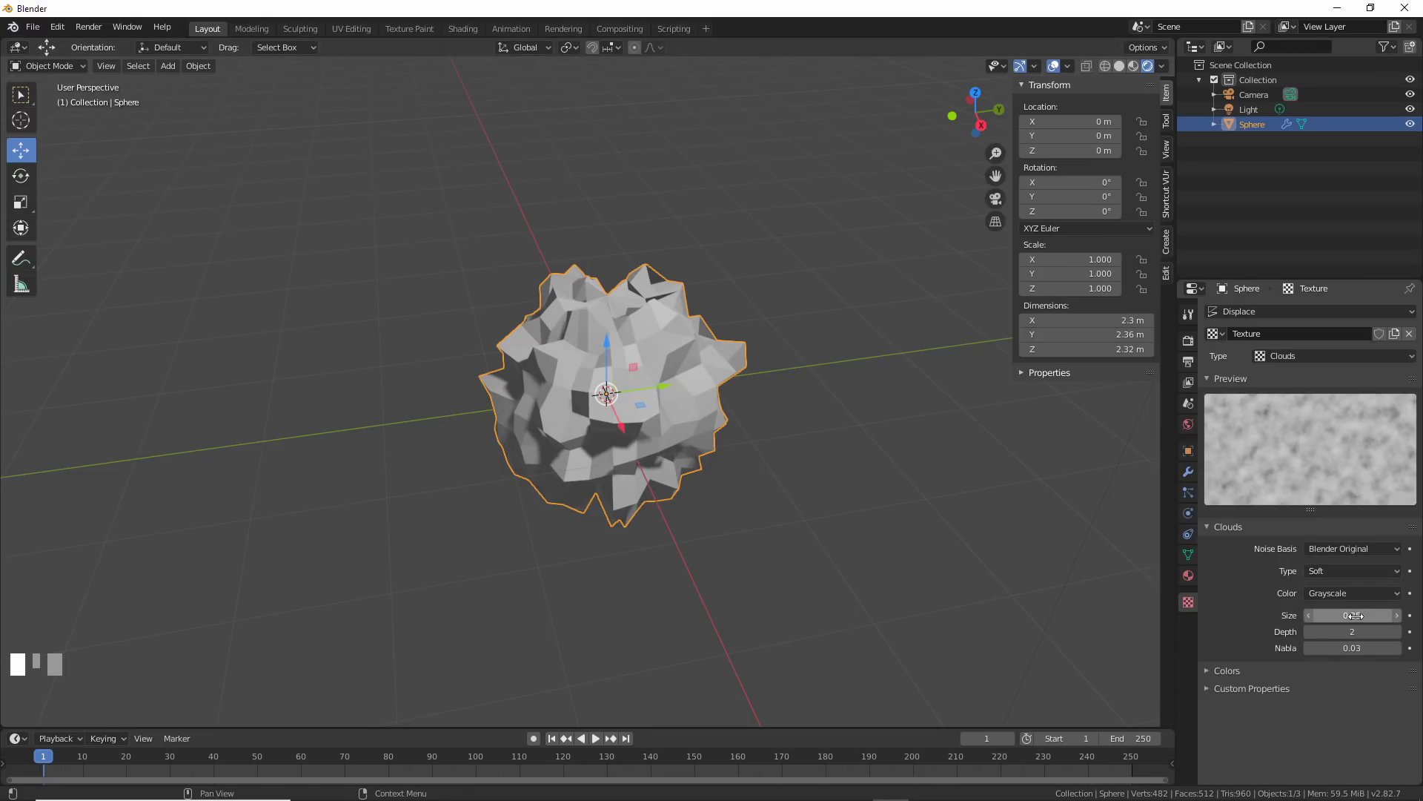
Set the Clouds texture size to 0.04 and the Displace strength to 1.6
{"action": "left_click_drag", "start_coordinate": [1355, 615], "coordinate": [1317, 615]}
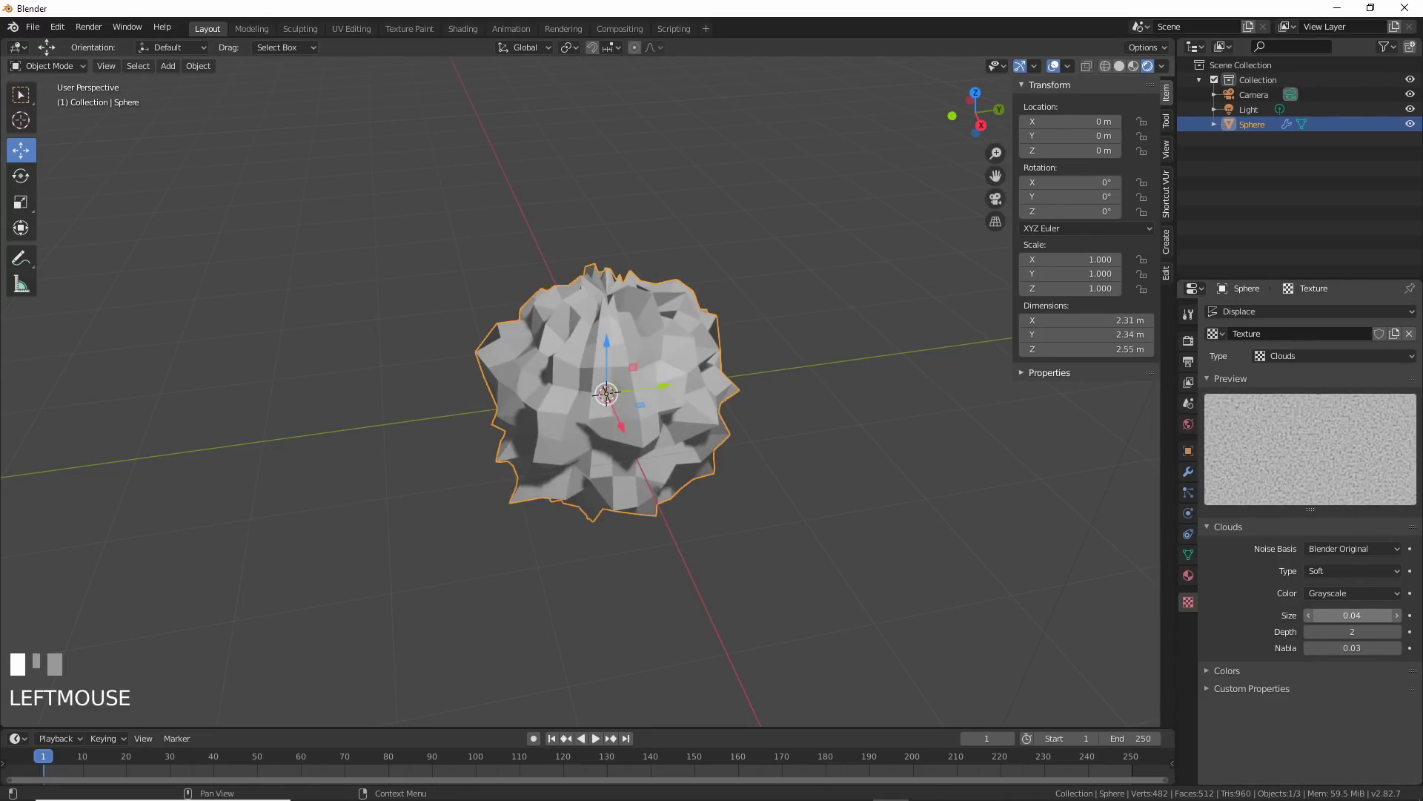
{"action": "left_click", "coordinate": [1188, 472]}
{"action": "mouse_move", "coordinate": [1362, 508]}
{"action": "left_mouse_down"}
{"action": "mouse_move", "coordinate": [1391, 507]}
{"action": "mouse_move", "coordinate": [1377, 508]}
{"action": "left_mouse_up"}
Try Global texture coordinates for the Displace while moving the Sphere along Y by about -0.06 m, and switch back to Local
{"action": "left_click", "coordinate": [1343, 456]}
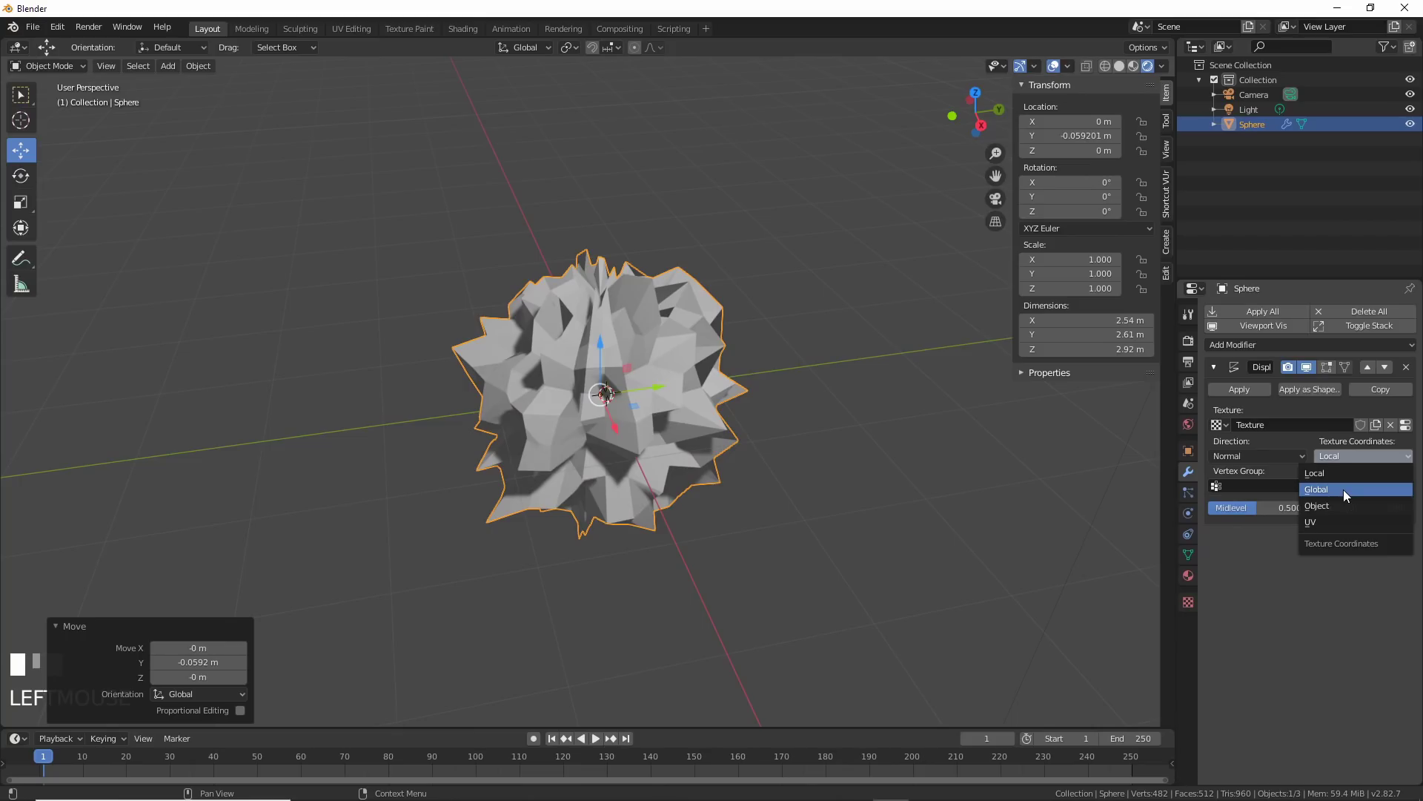
{"action": "left_click", "coordinate": [1343, 491]}
{"action": "key", "text": "g"}
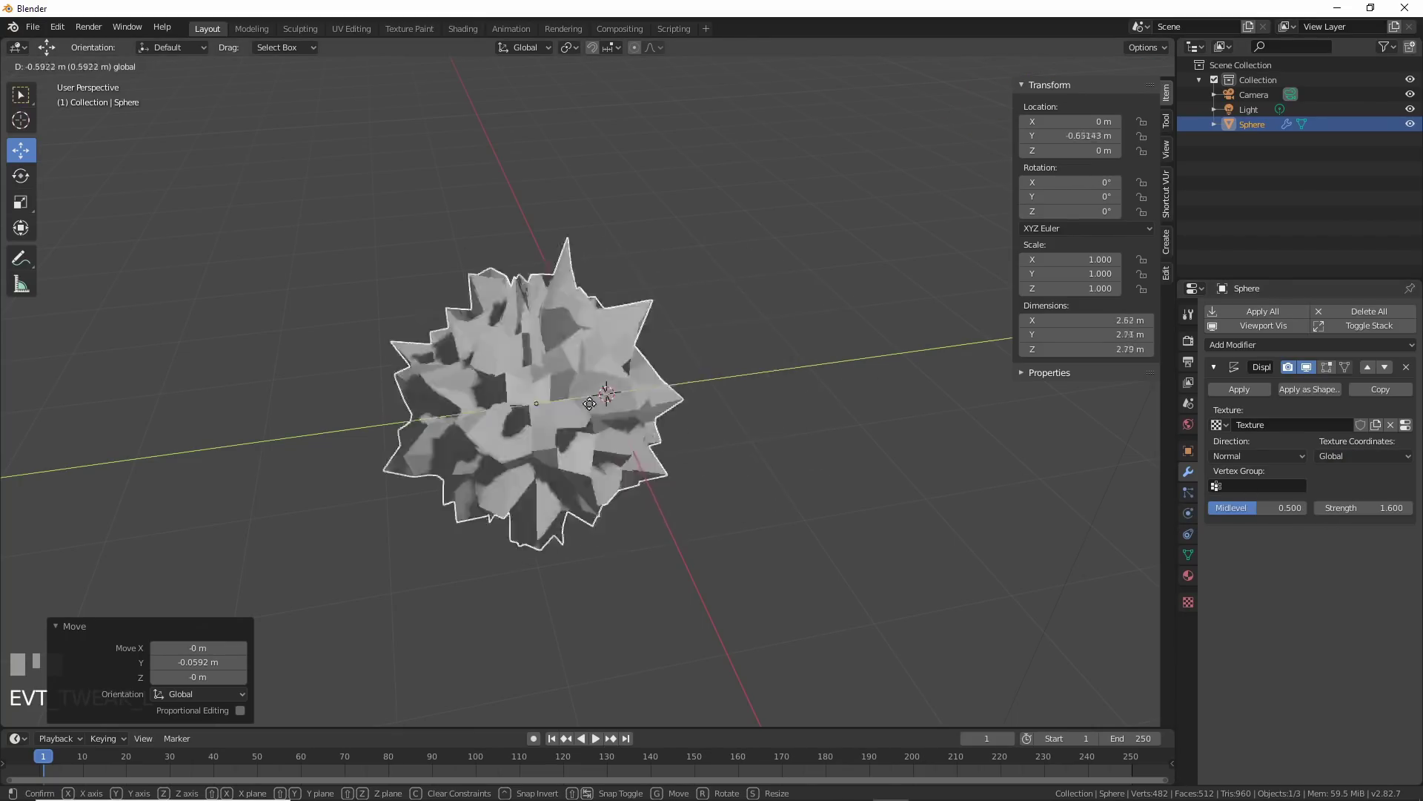
{"action": "left_click_drag", "start_coordinate": [583, 410], "coordinate": [665, 398]}
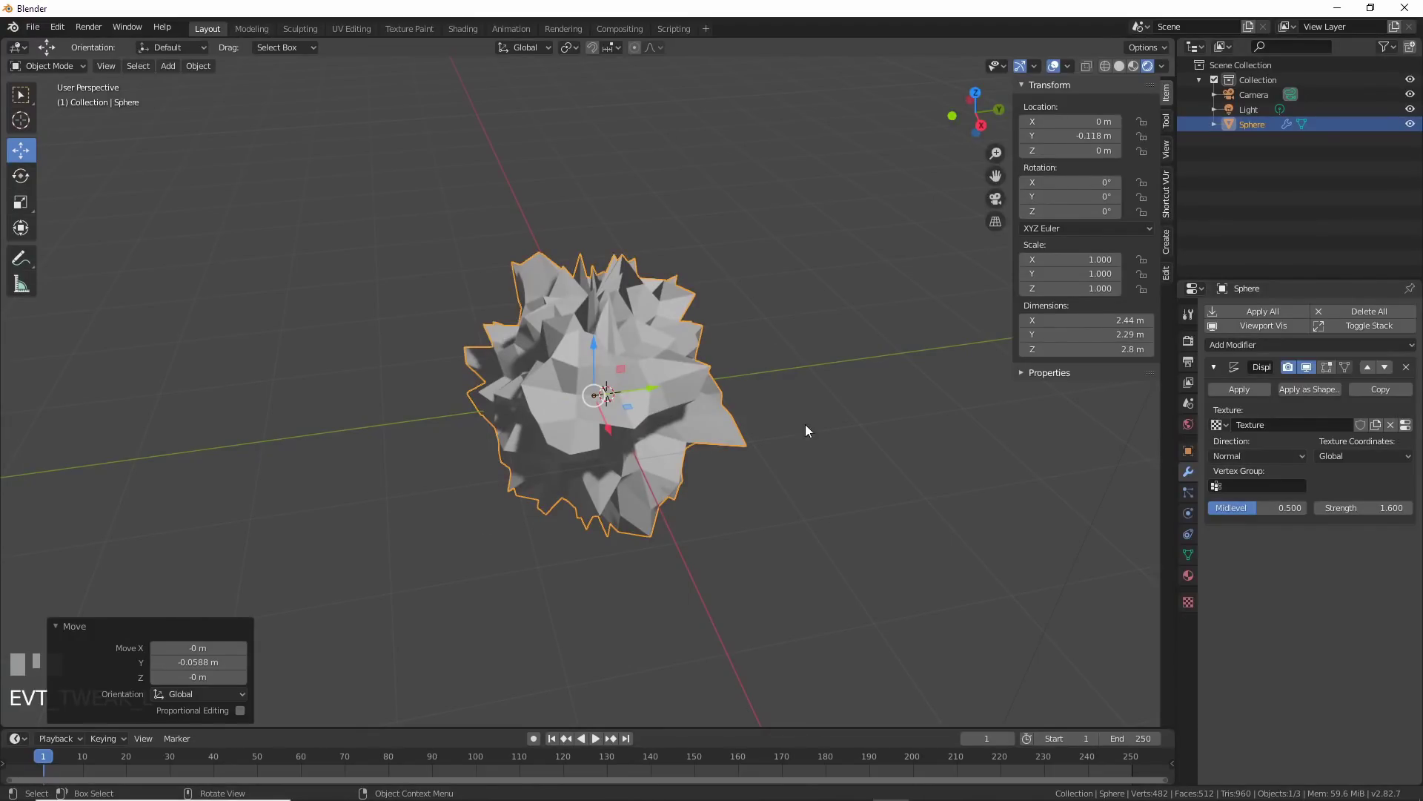
{"action": "left_click", "coordinate": [1373, 455]}
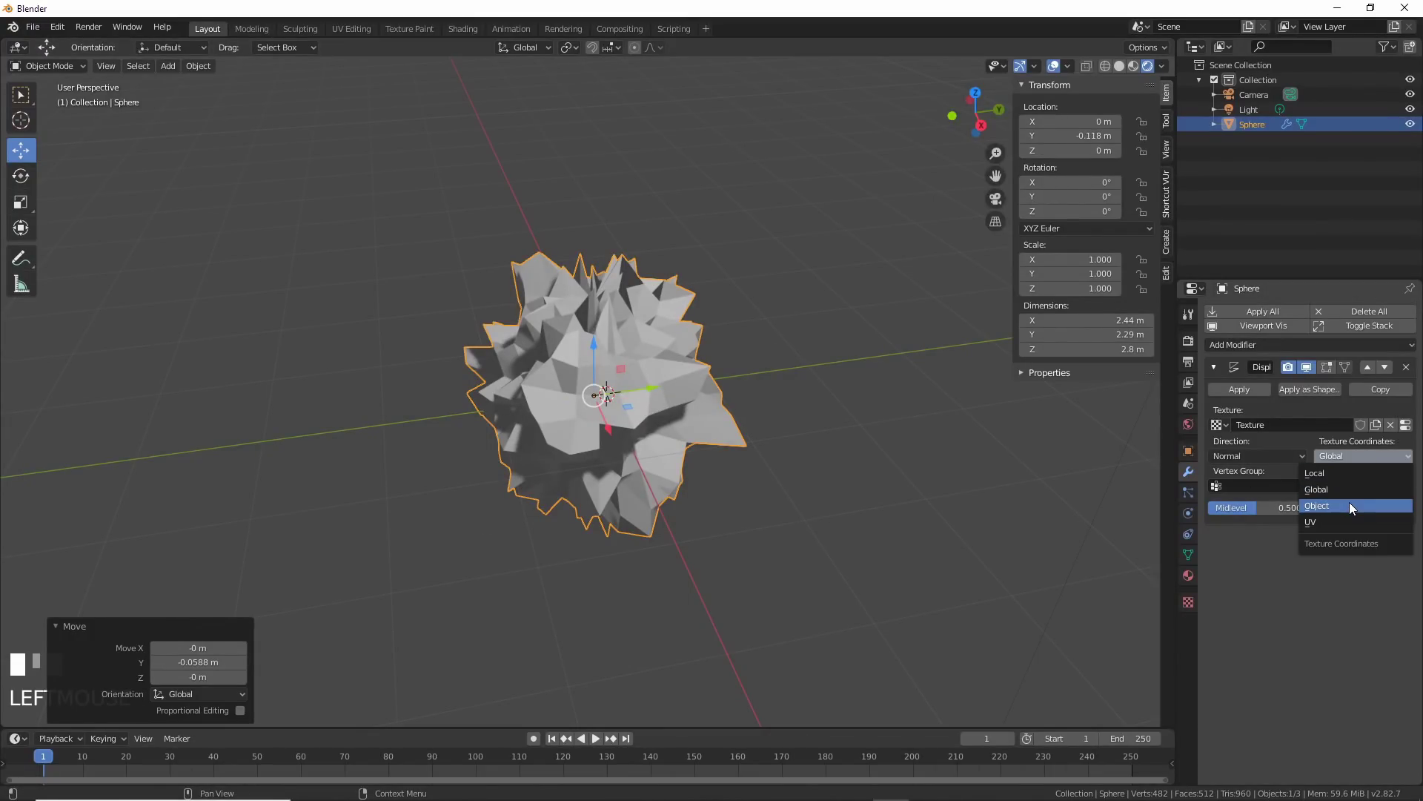
{"action": "left_click", "coordinate": [1350, 471]}
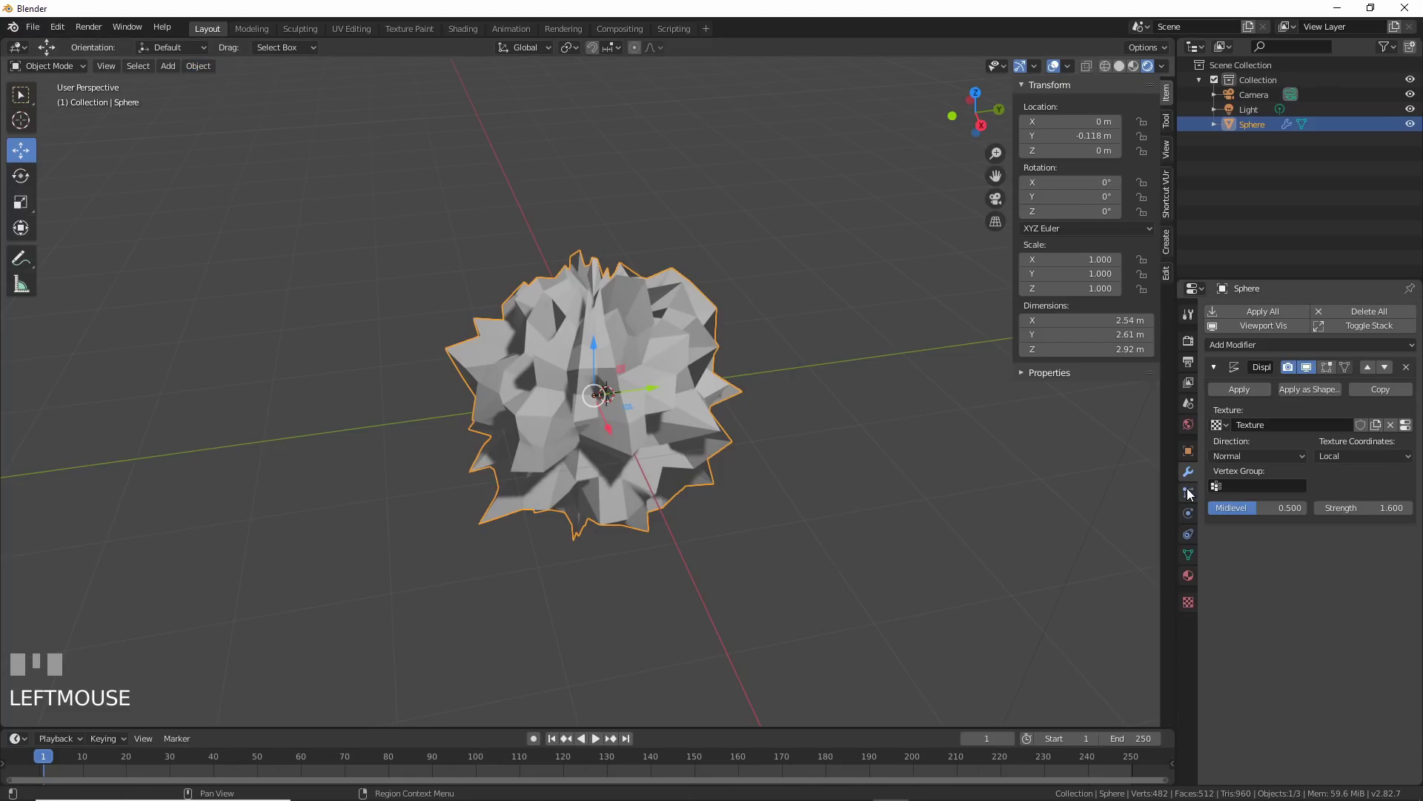
Add a Subdivision Surface modifier to the Sphere with 2 viewport subdivisions
{"action": "left_click", "coordinate": [1260, 345]}
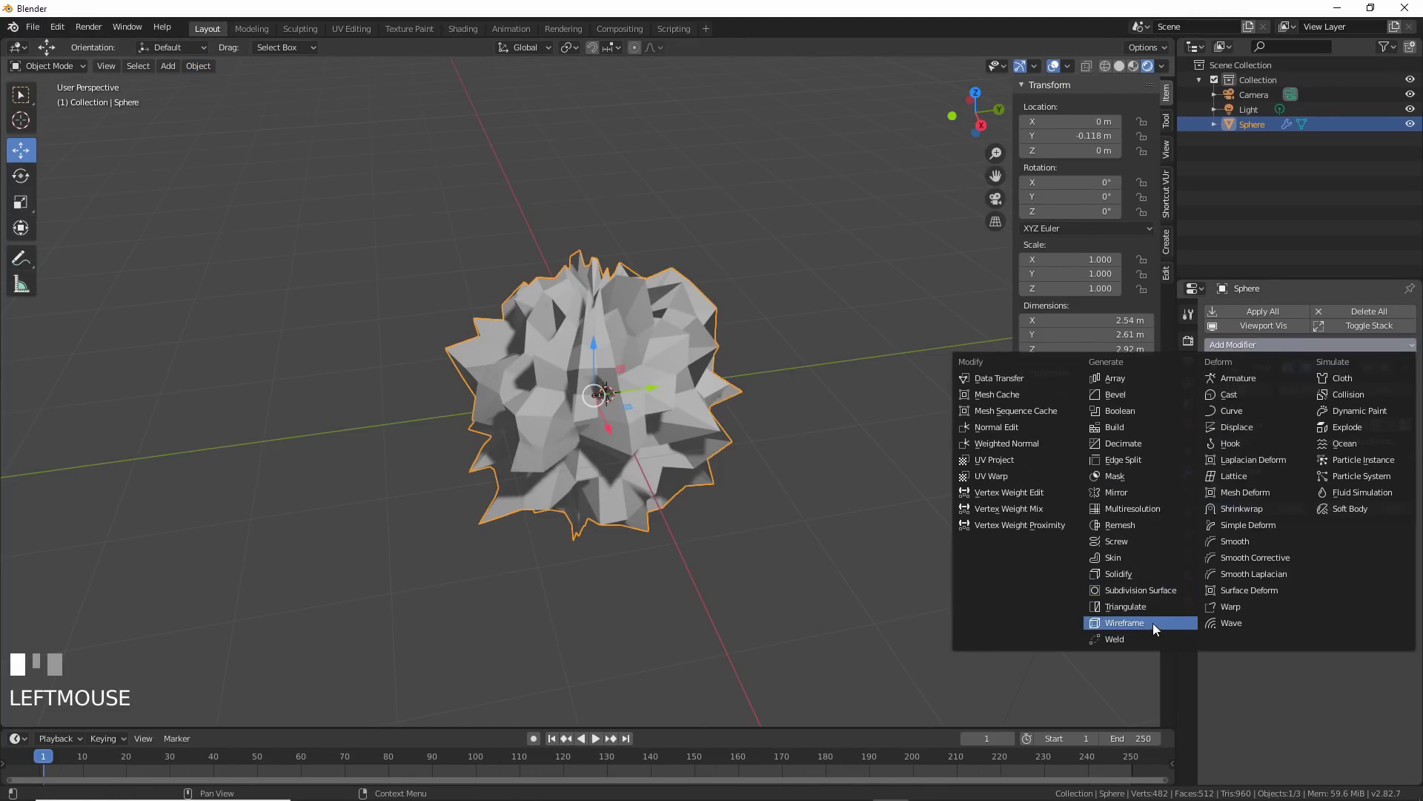
{"action": "left_click", "coordinate": [1141, 590]}
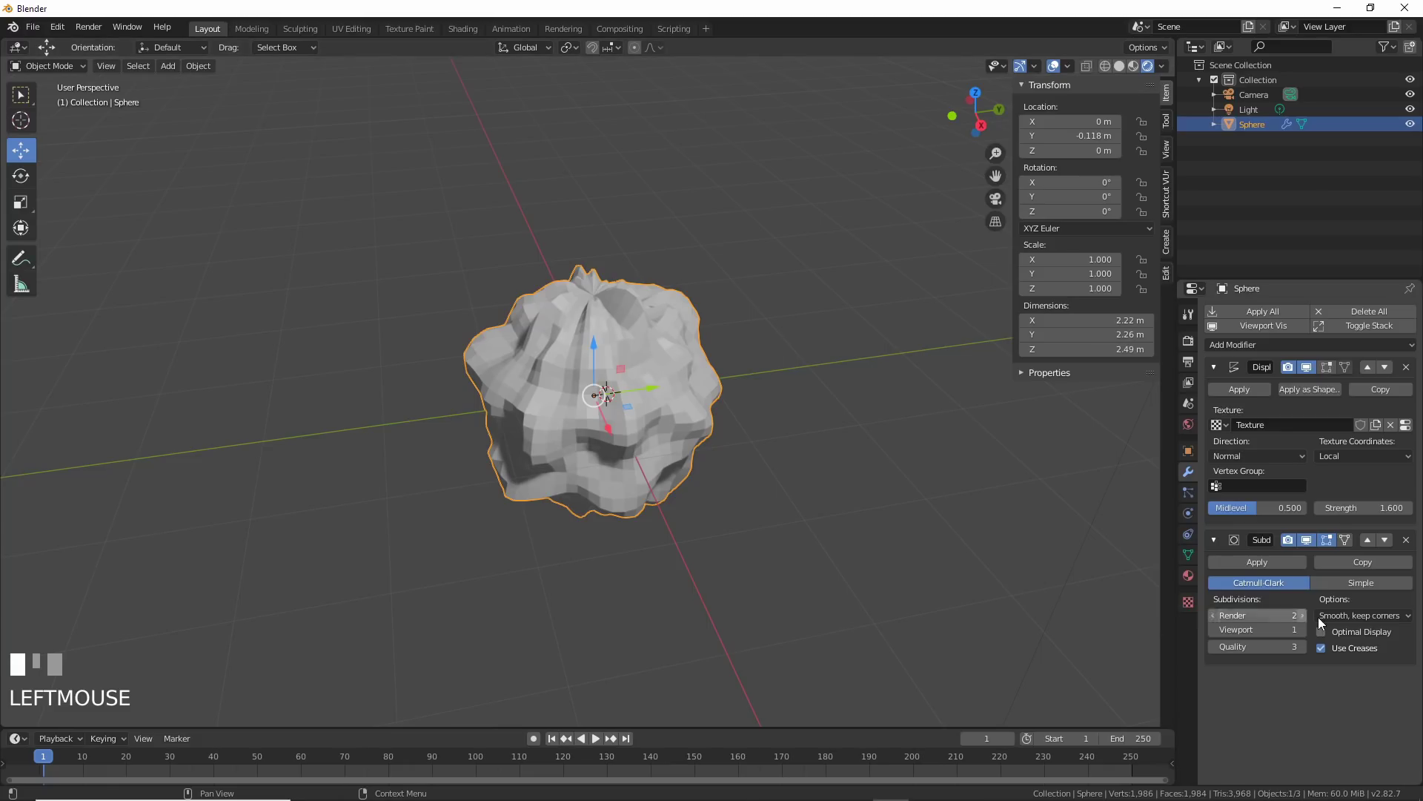
{"action": "left_click", "coordinate": [1301, 629]}
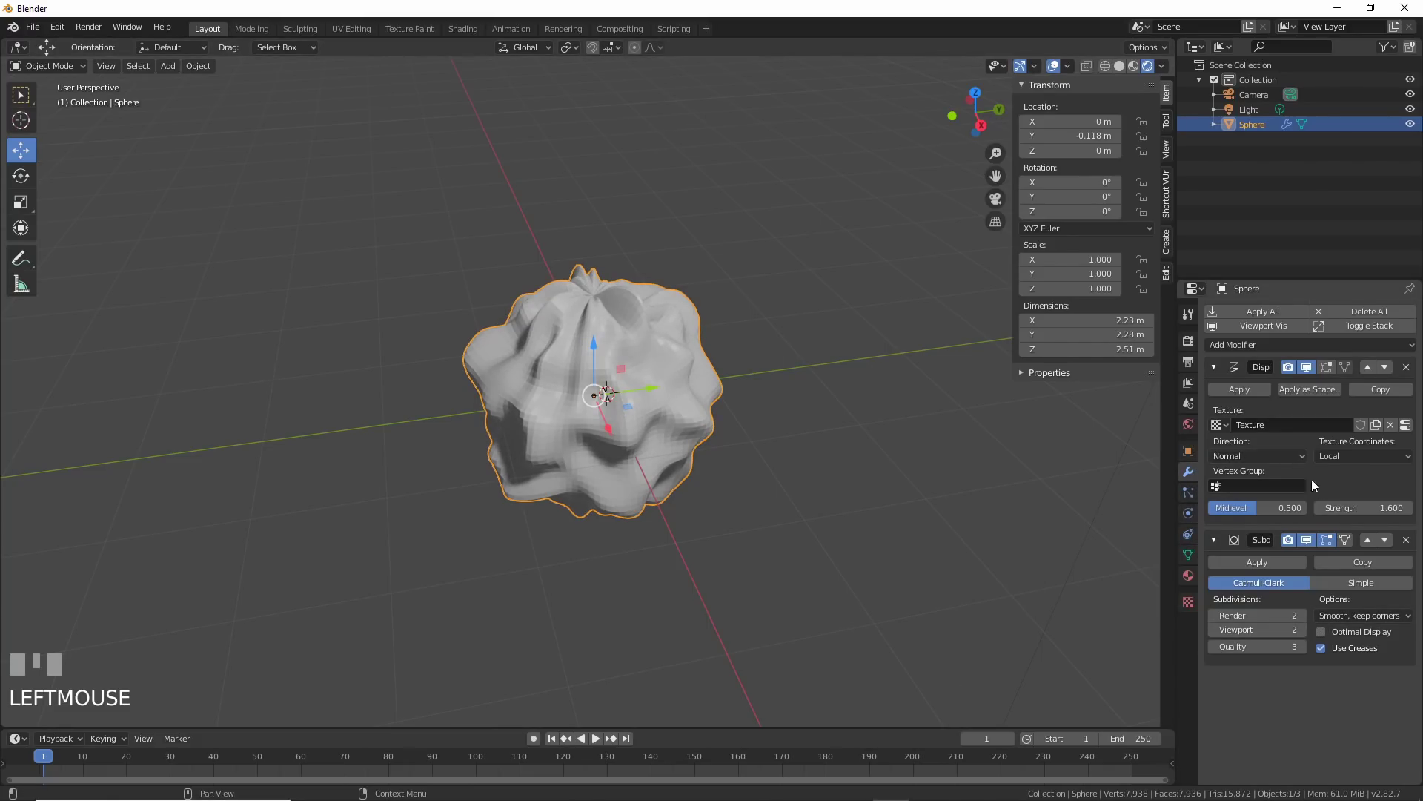
Set the Displace strength to -0.8 and place the Subdivision Surface above the Displace modifier
{"action": "mouse_move", "coordinate": [1364, 508]}
{"action": "left_mouse_down"}
{"action": "mouse_move", "coordinate": [1412, 508]}
{"action": "mouse_move", "coordinate": [1372, 508]}
{"action": "left_mouse_up"}
{"action": "left_click", "coordinate": [1371, 540]}
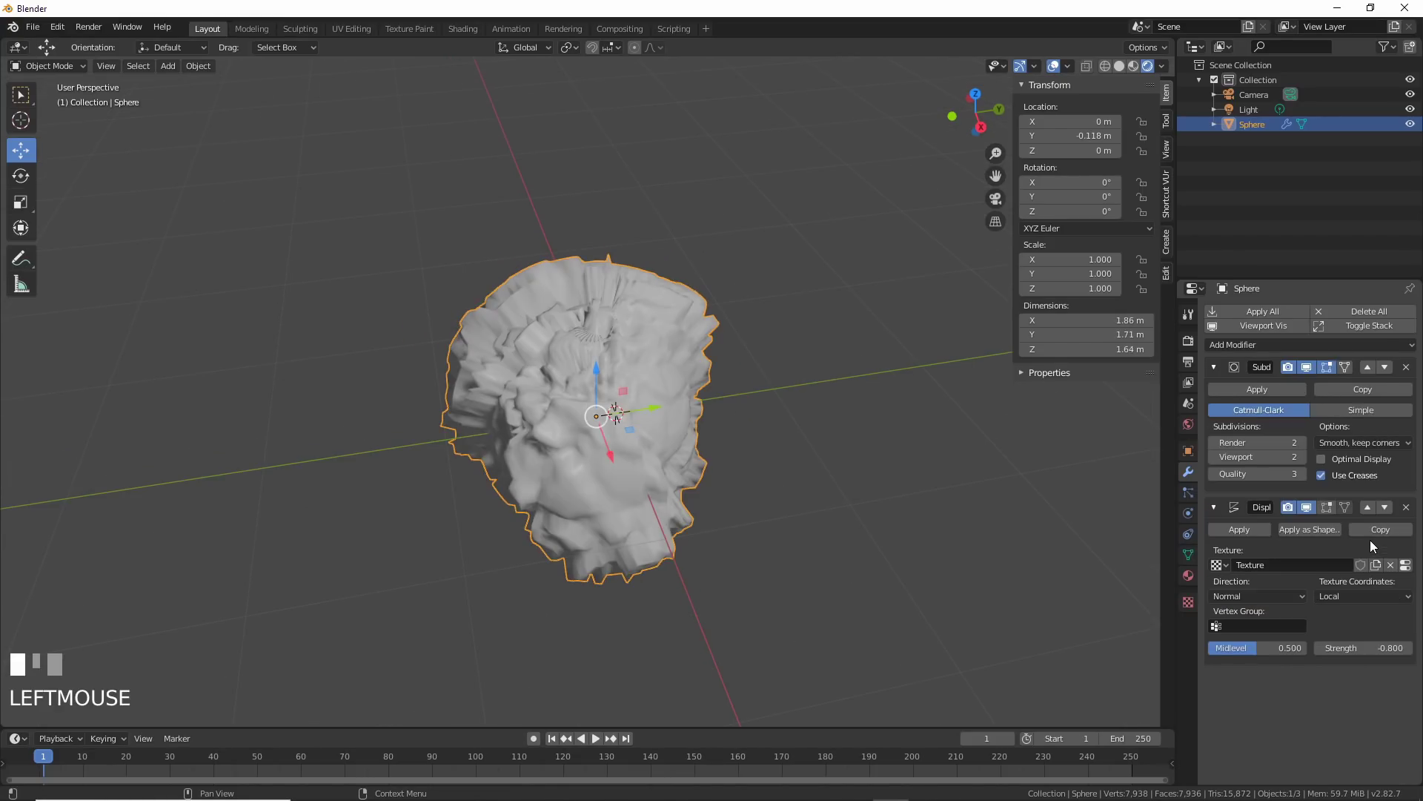
Set the Clouds texture size to 0.67 for the Sphere's displacement
{"action": "middle_click_drag", "start_coordinate": [878, 496], "coordinate": [831, 481]}
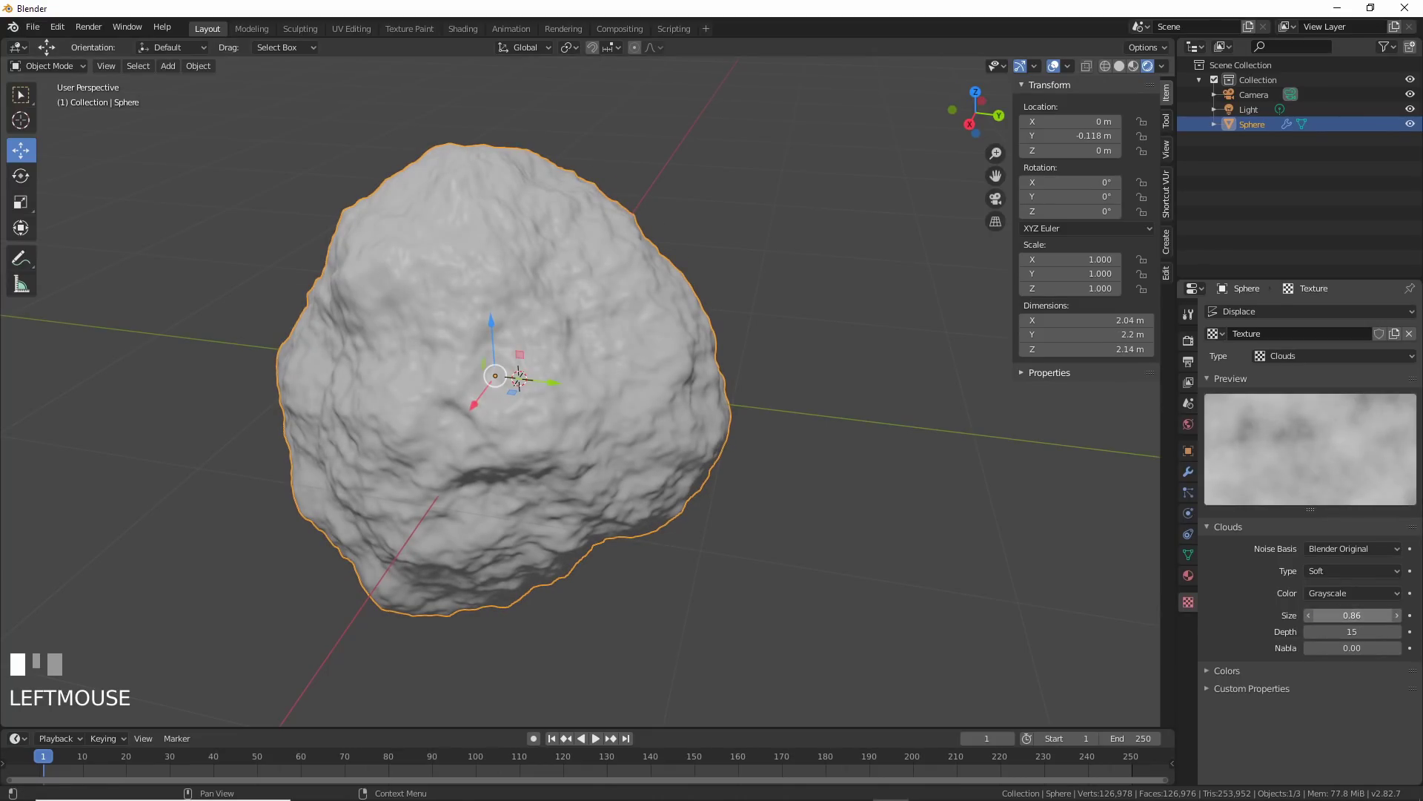
{"action": "left_click_drag", "start_coordinate": [1352, 615], "coordinate": [1323, 615]}
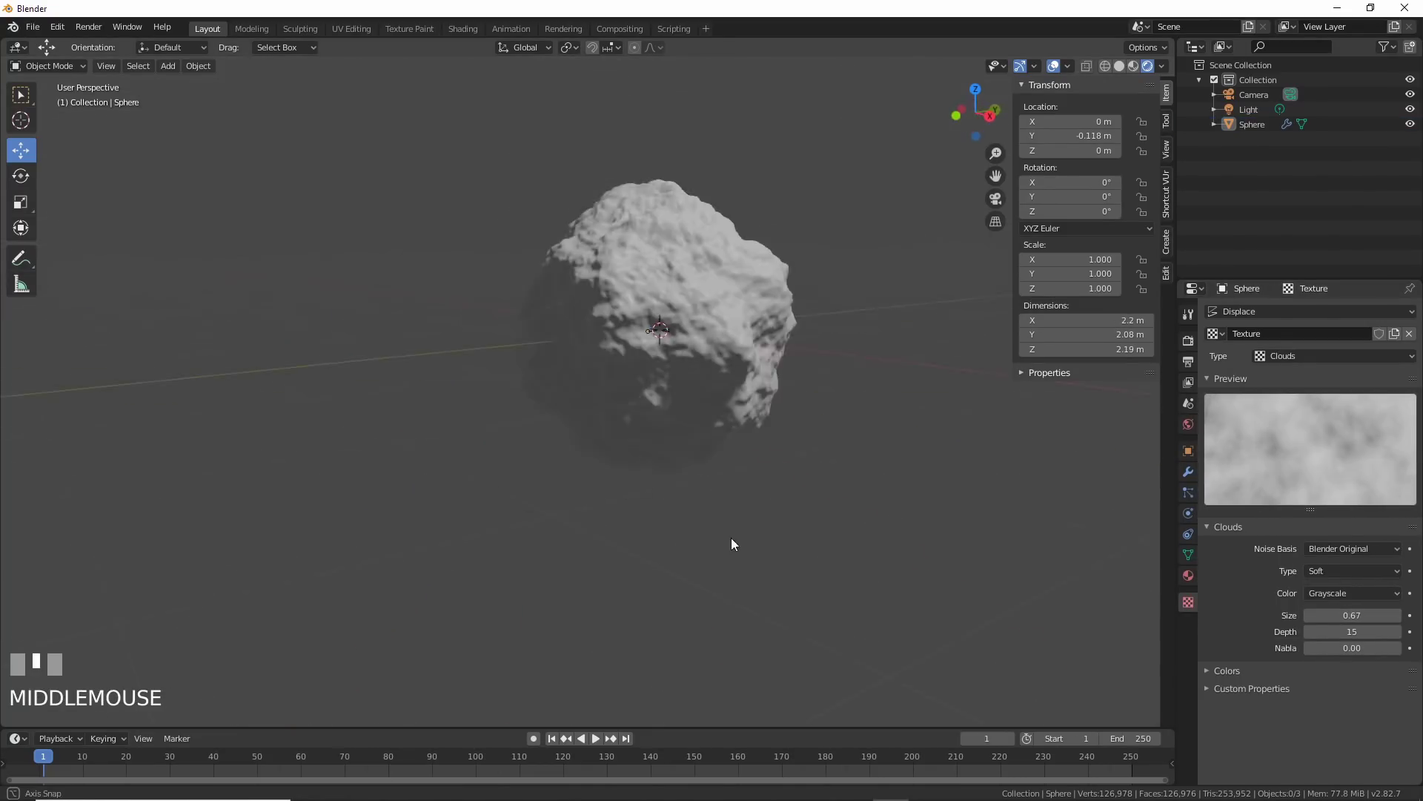
{"action": "middle_click_drag", "start_coordinate": [732, 539], "coordinate": [673, 561]}
{"action": "scroll", "coordinate": [673, 562], "scroll_direction": "up", "scroll_amount": 3}
Try a second Displace modifier on the Sphere beneath the existing modifiers
{"action": "left_click", "coordinate": [1188, 471]}
{"action": "left_click", "coordinate": [1294, 343]}
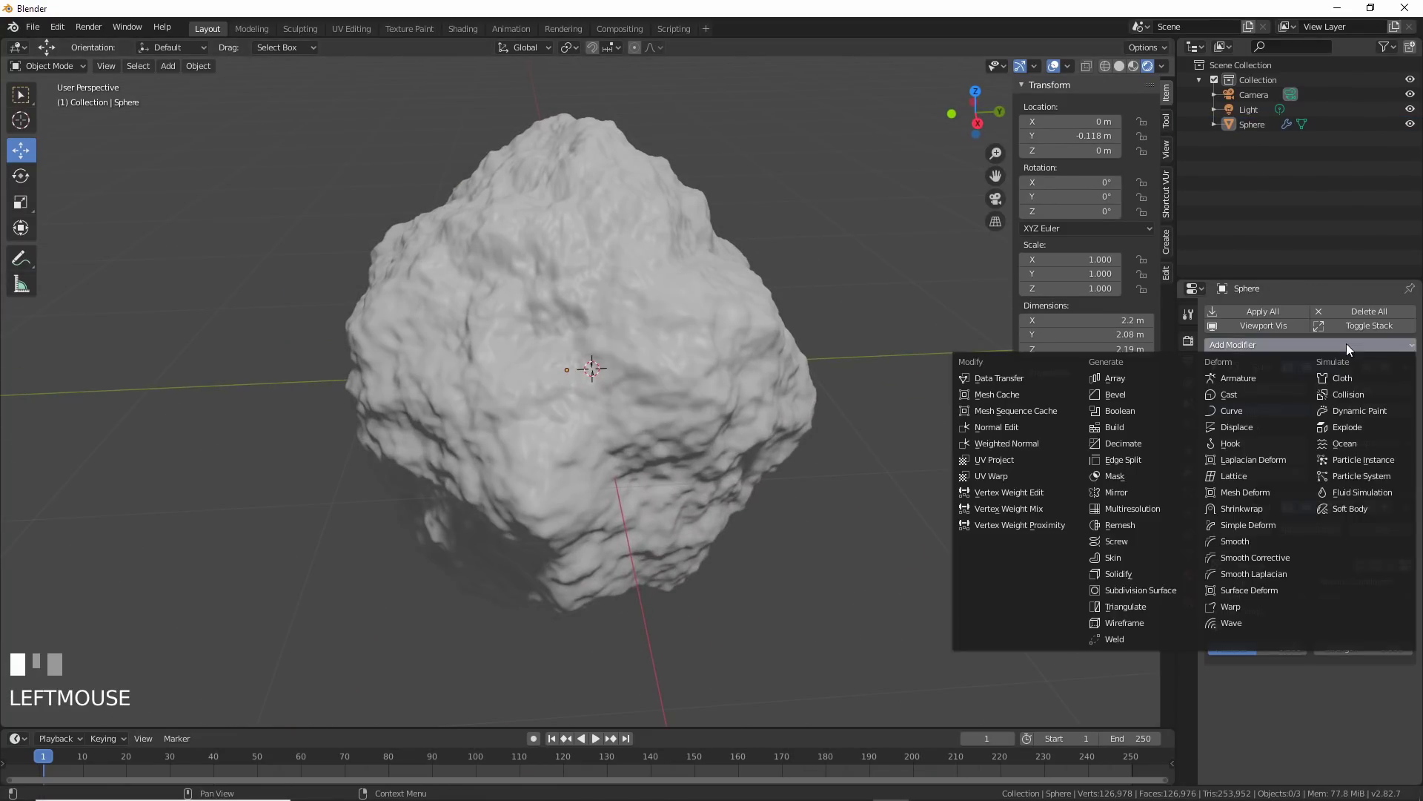
{"action": "left_click", "coordinate": [1293, 428]}
{"action": "scroll", "coordinate": [1287, 635], "scroll_direction": "down", "scroll_amount": 2}
{"action": "left_click", "coordinate": [1405, 680]}
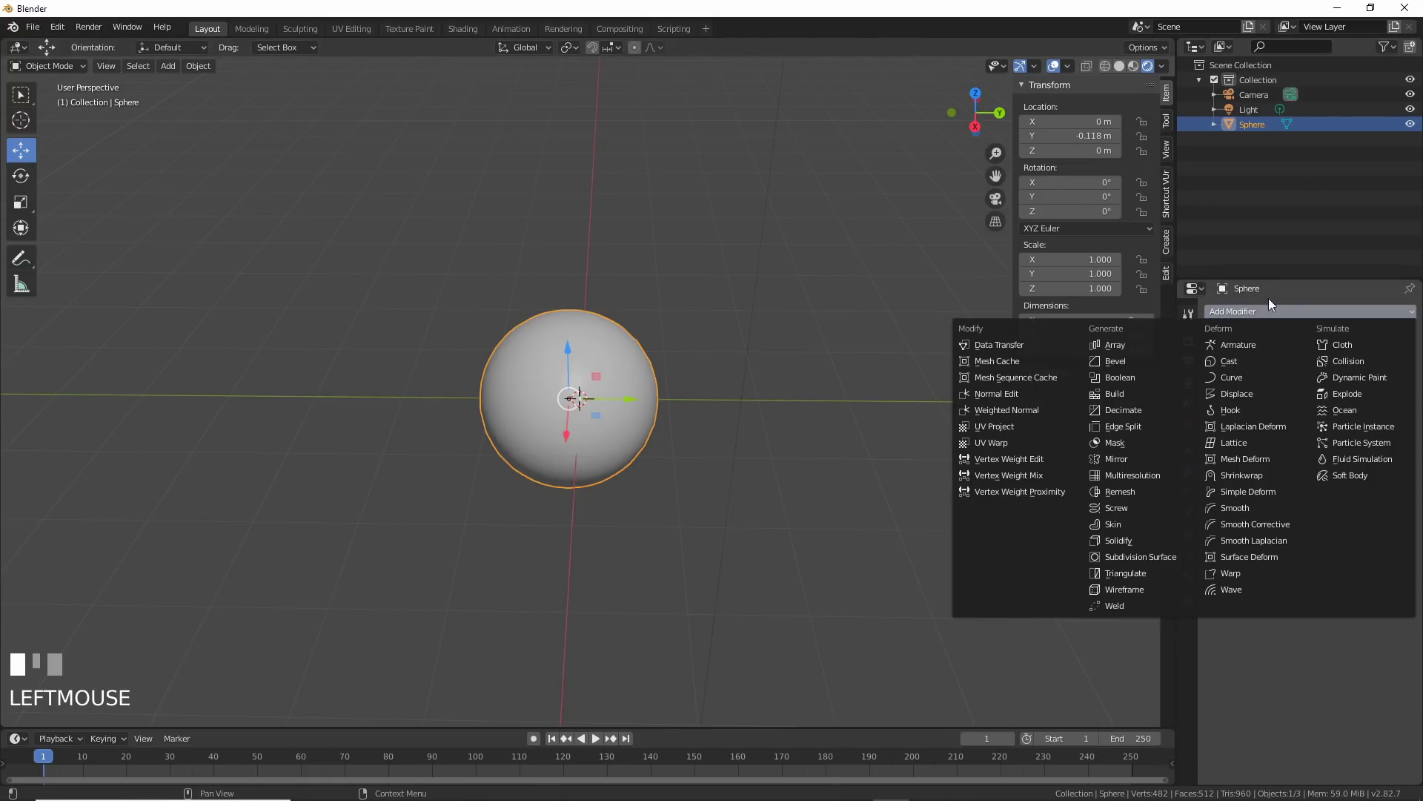
Add an Ocean modifier to the Sphere and bring the whole generated water surface into view
{"action": "left_click", "coordinate": [1358, 408]}
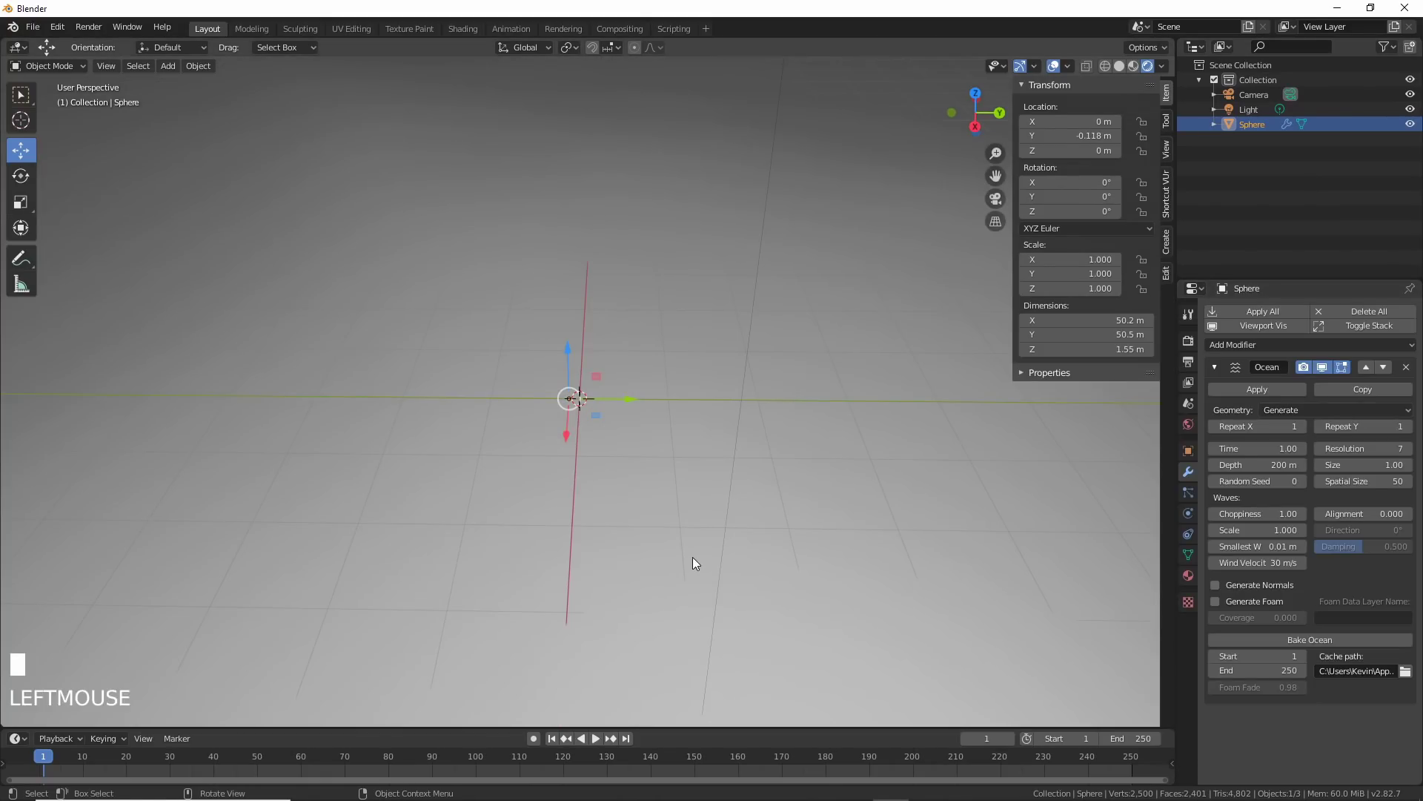
{"action": "scroll", "coordinate": [693, 557], "scroll_direction": "down", "scroll_amount": 5}
{"action": "middle_click_drag", "start_coordinate": [693, 558], "coordinate": [616, 466]}
{"action": "scroll", "coordinate": [616, 466], "scroll_direction": "up", "scroll_amount": 3}
{"action": "scroll", "coordinate": [615, 465], "scroll_direction": "down", "scroll_amount": 2}
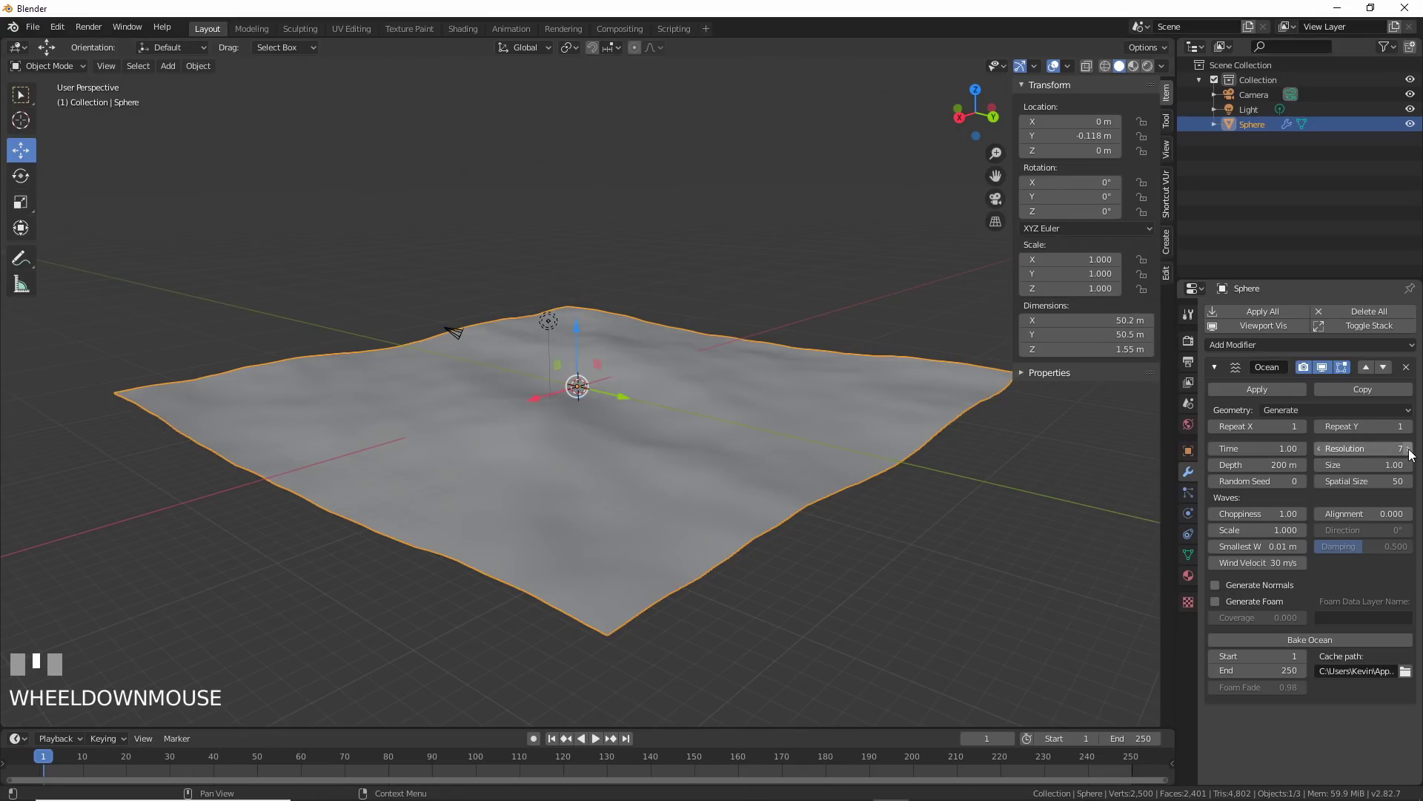
Set the Ocean modifier's resolution to 9 and its choppiness to 5
{"action": "left_click", "coordinate": [1409, 450]}
{"action": "left_click", "coordinate": [1409, 449]}
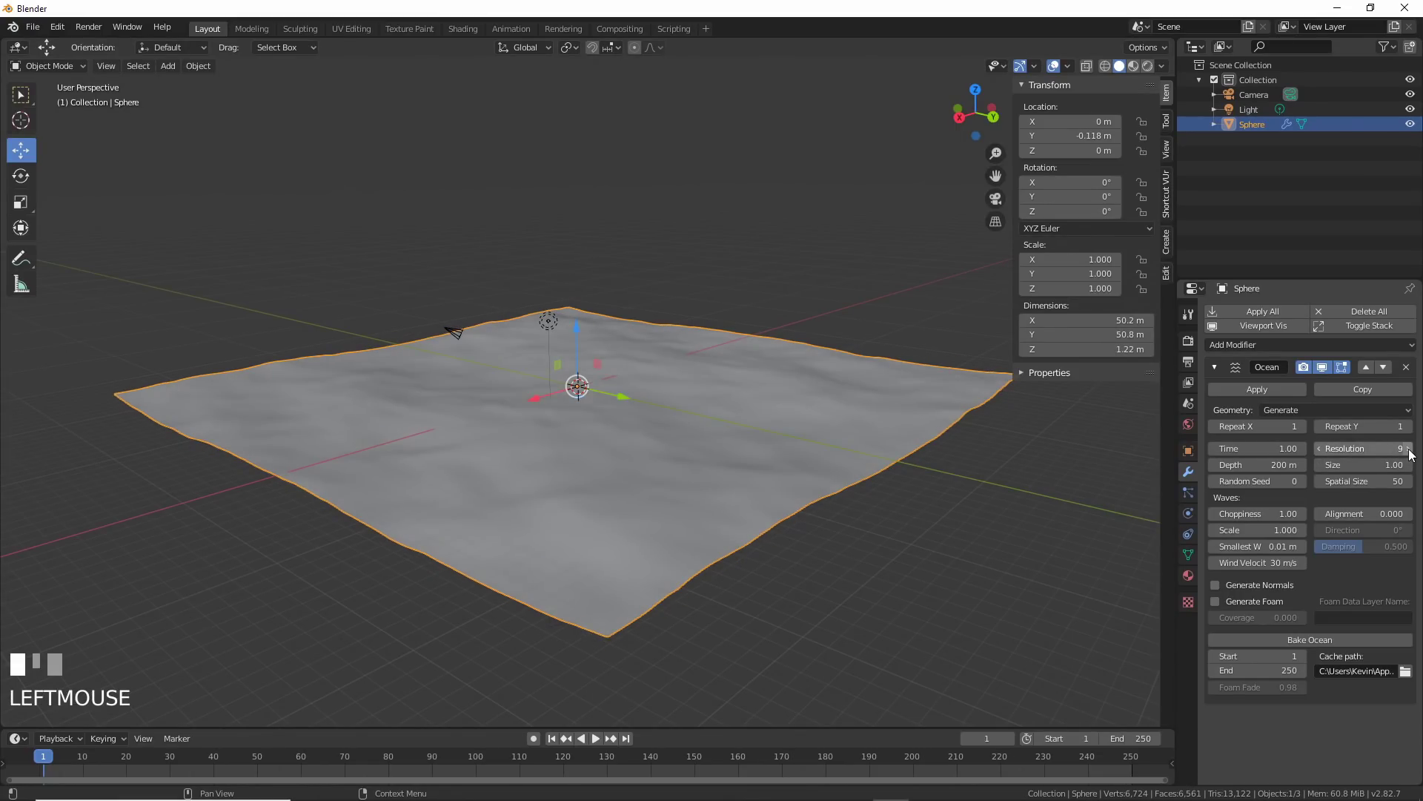
{"action": "left_click", "coordinate": [1282, 518]}
{"action": "type", "text": "5"}
{"action": "key", "text": "Return"}
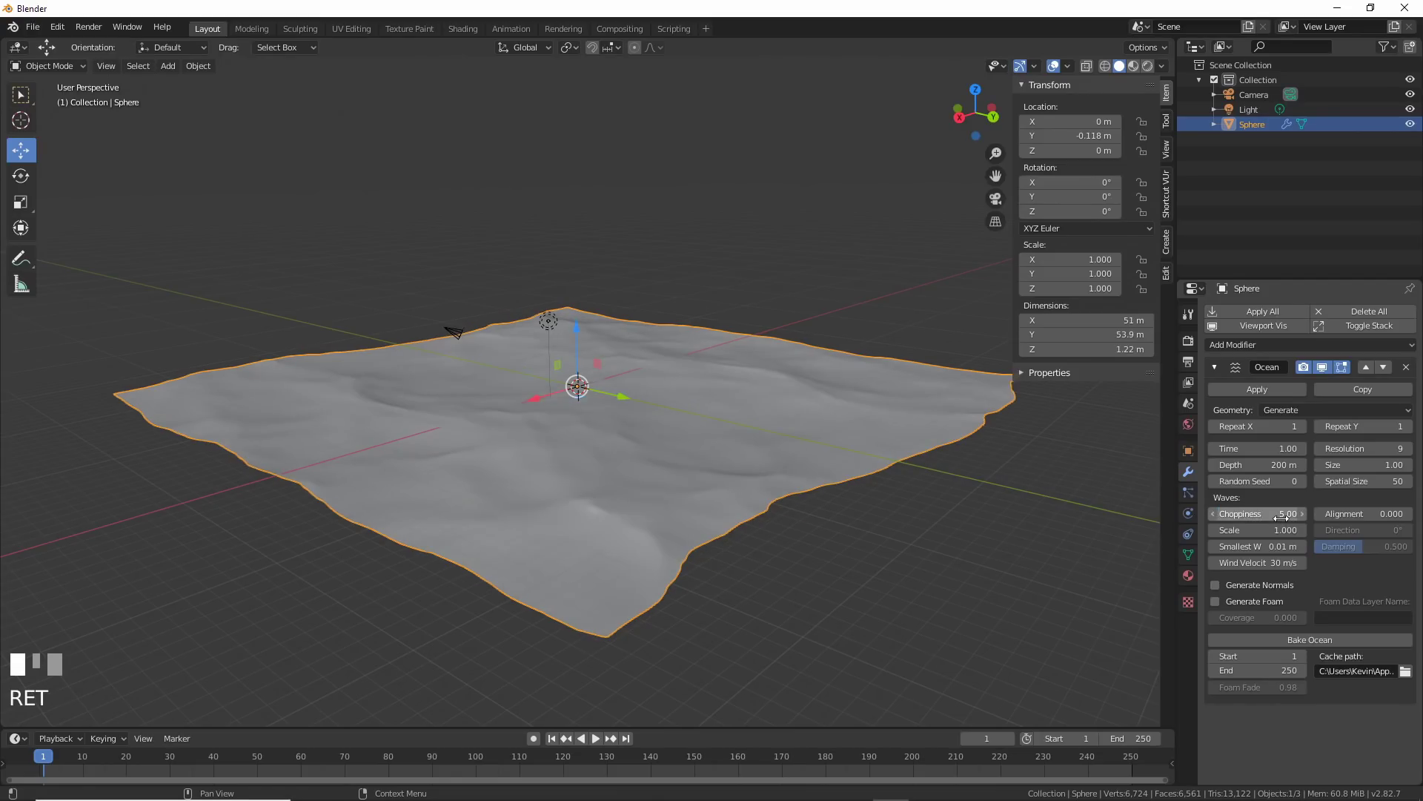
Raise the Ocean modifier's resolution to 20 and set its choppiness to 4, checking the waves up close
{"action": "left_click", "coordinate": [1410, 450]}
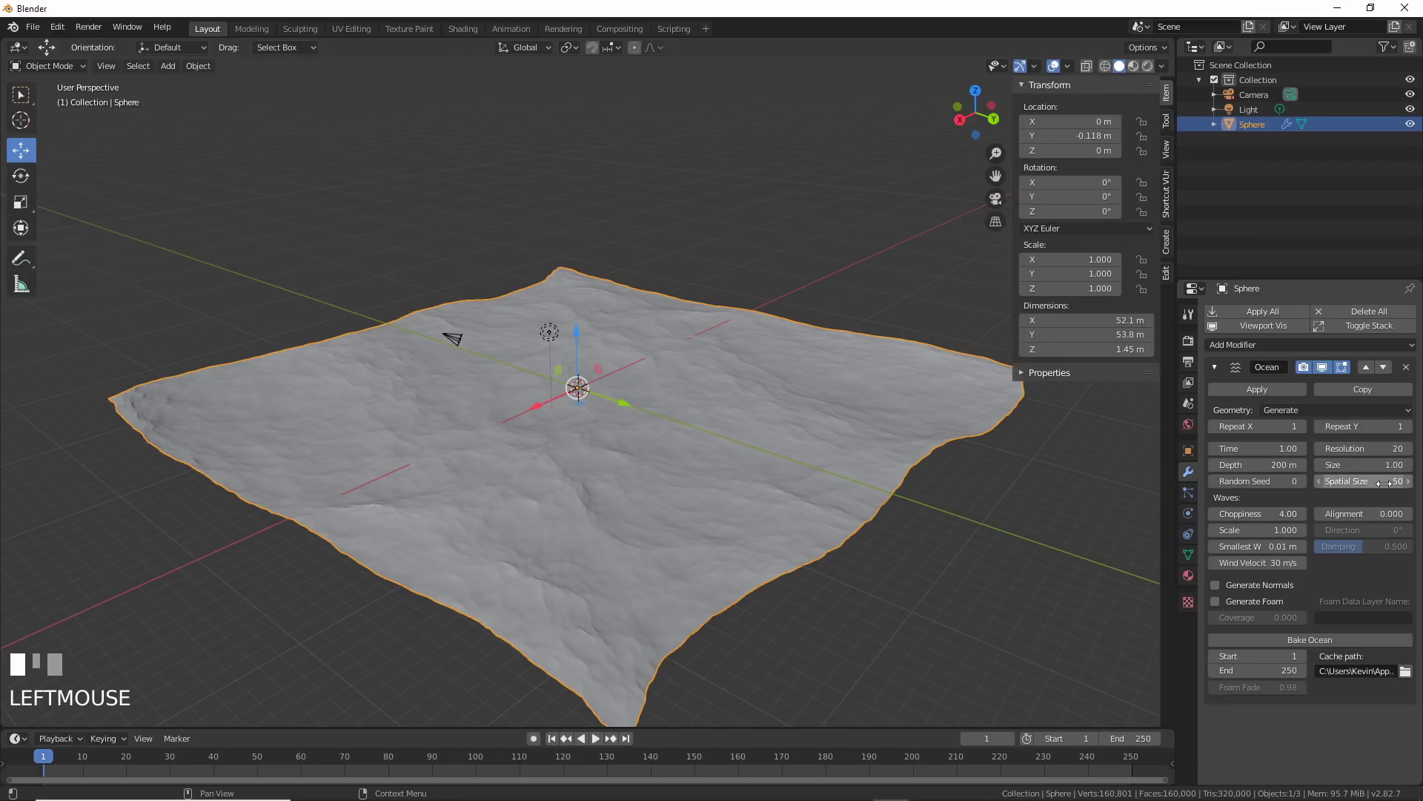
{"action": "scroll", "coordinate": [807, 478], "scroll_direction": "up", "scroll_amount": 4}
{"action": "middle_click_drag", "start_coordinate": [808, 478], "coordinate": [802, 469]}
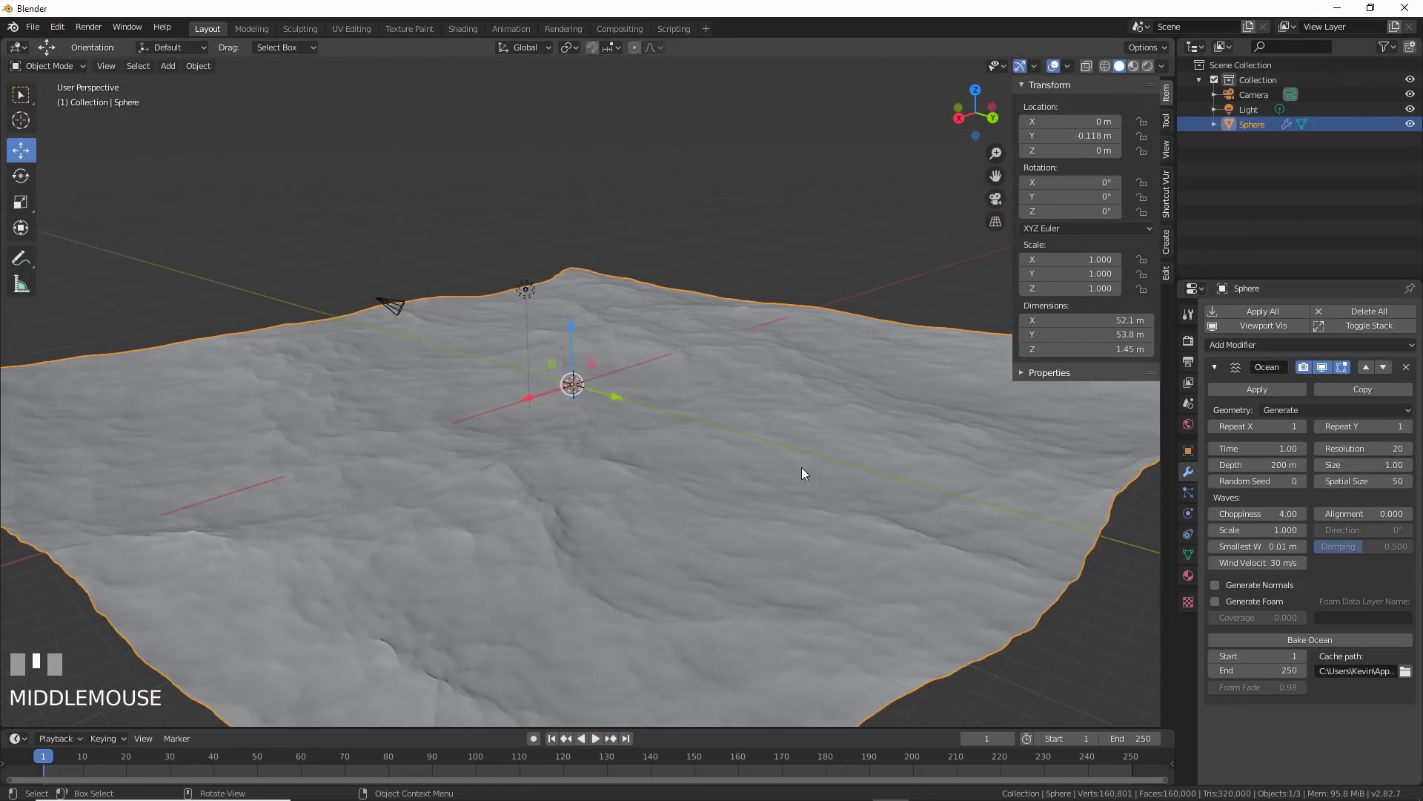
{"action": "scroll", "coordinate": [803, 469], "scroll_direction": "down", "scroll_amount": 2}
{"action": "scroll", "coordinate": [819, 462], "scroll_direction": "up", "scroll_amount": 2}
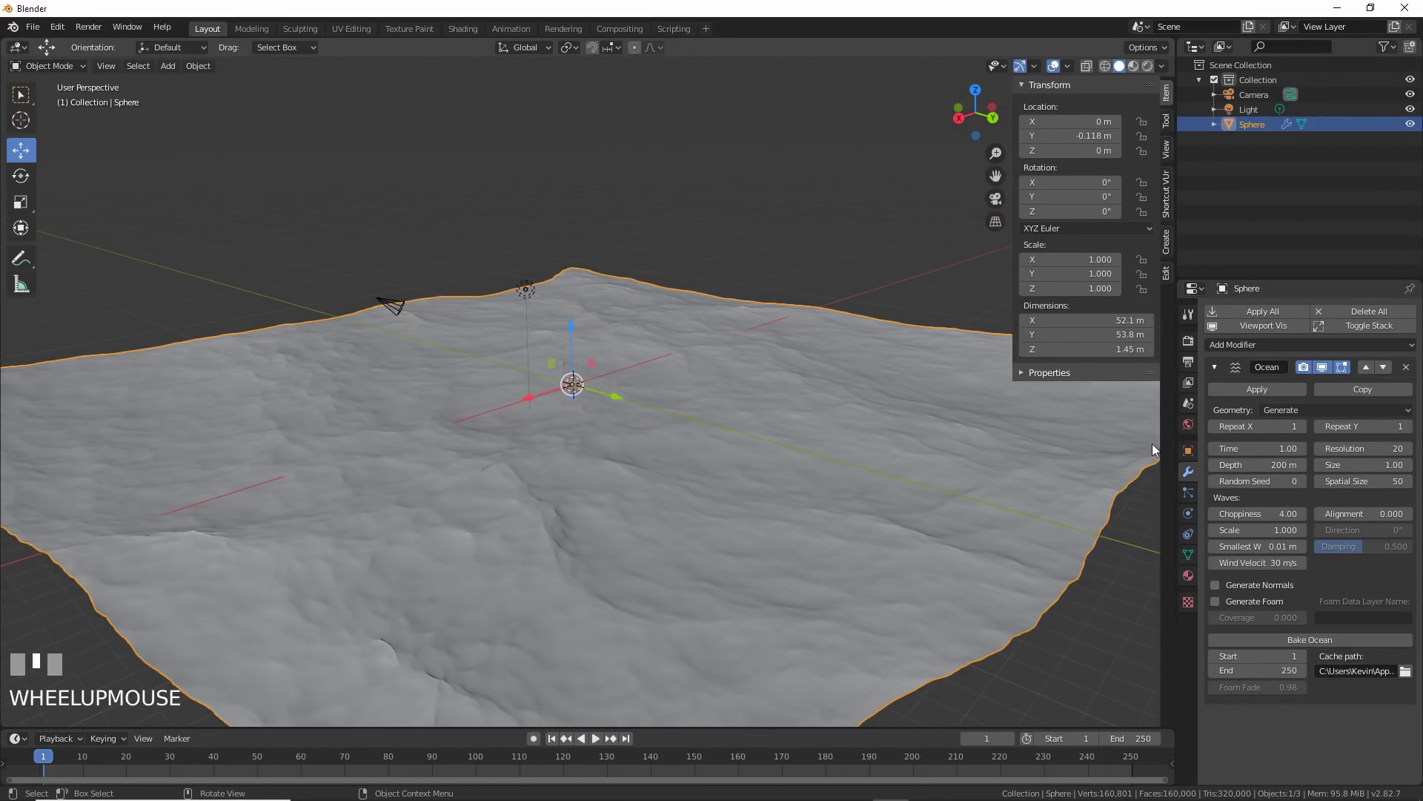
Keyframe the Ocean modifier's Time at 1.00 on frame 1 and at 2.00 on the end frame, 96
{"action": "right_click", "coordinate": [1287, 449]}
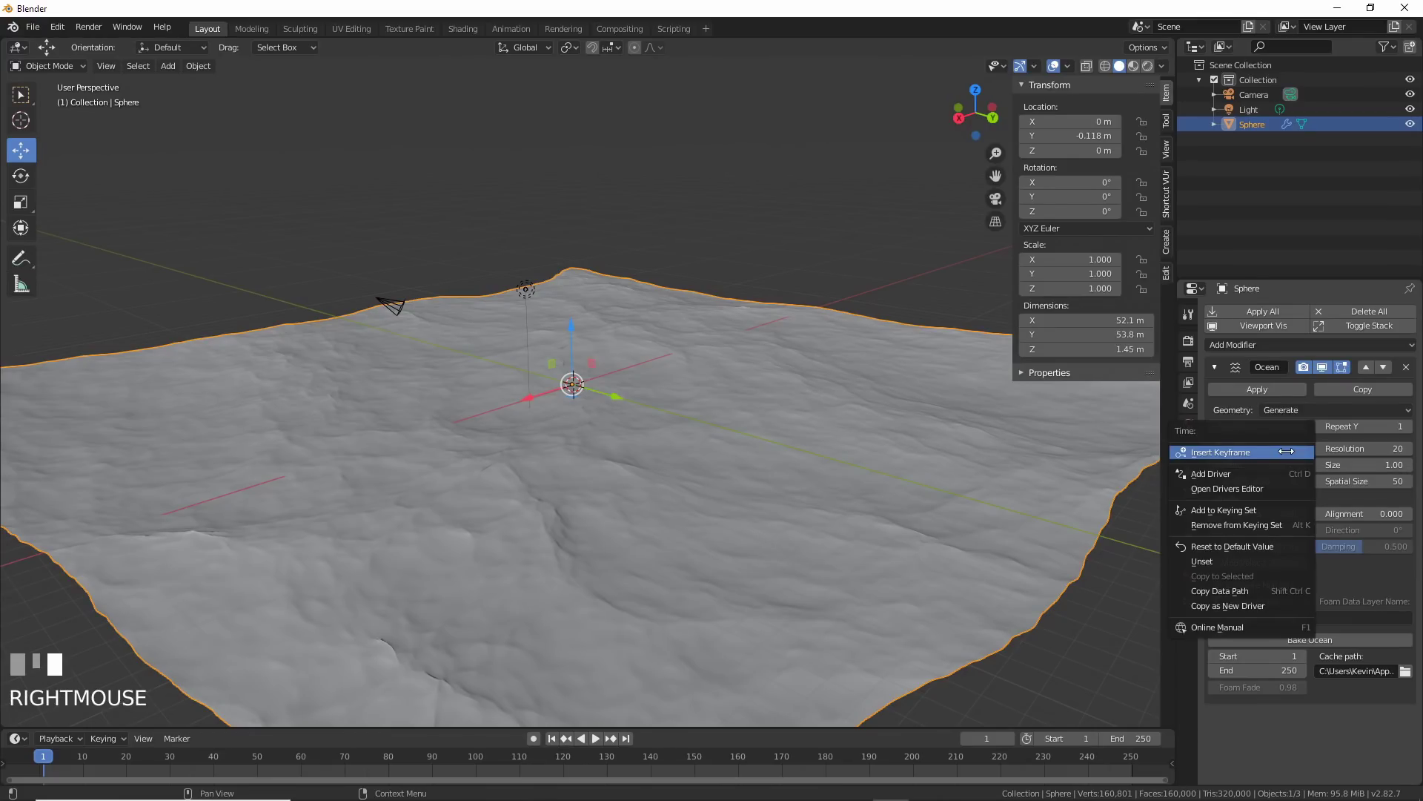
{"action": "left_click", "coordinate": [1279, 447]}
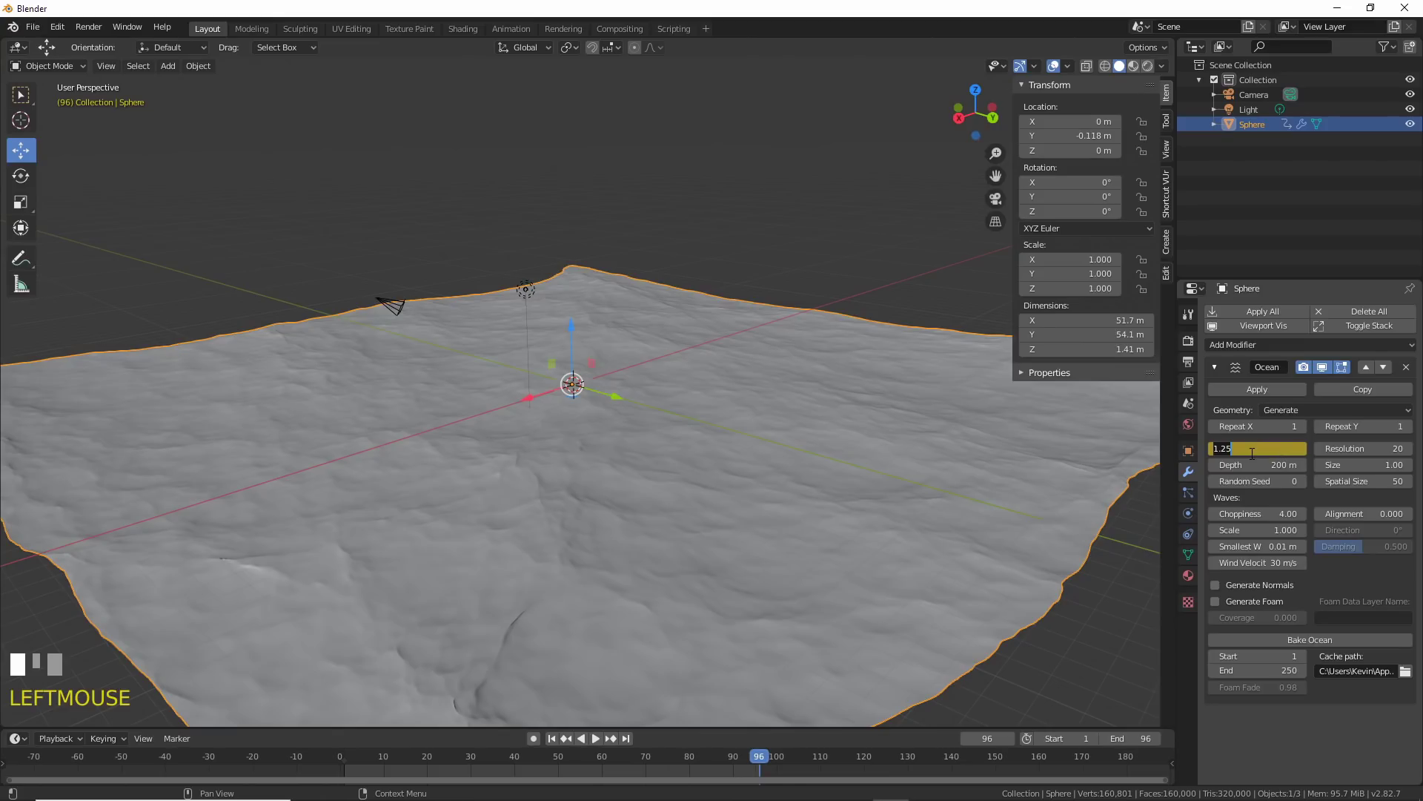
{"action": "key", "text": "Return"}
{"action": "right_click", "coordinate": [1252, 446]}
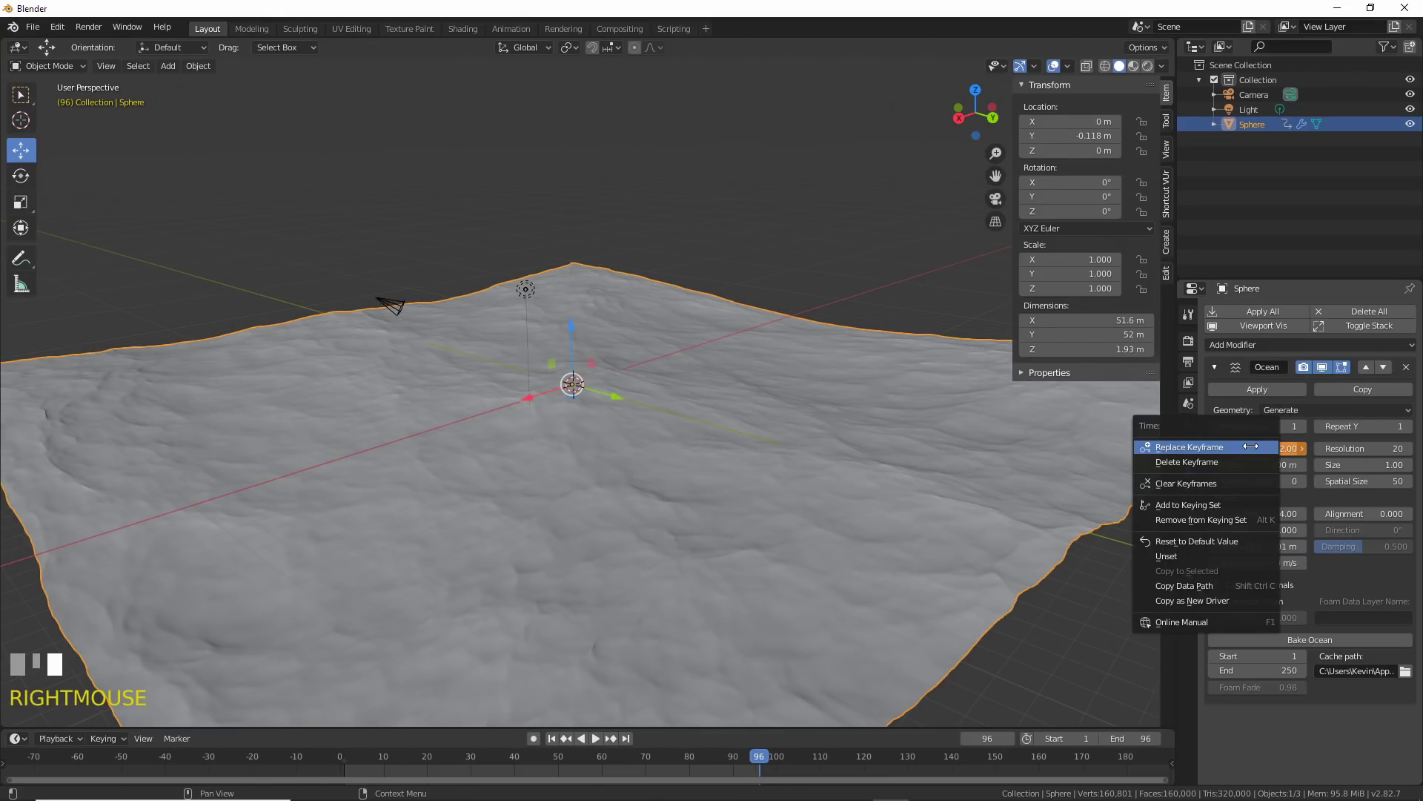
{"action": "left_click", "coordinate": [1255, 449]}
Play the ocean animation from frame 1, viewing the moving waves from several angles, and stop playback near the end
{"action": "left_click", "coordinate": [552, 739]}
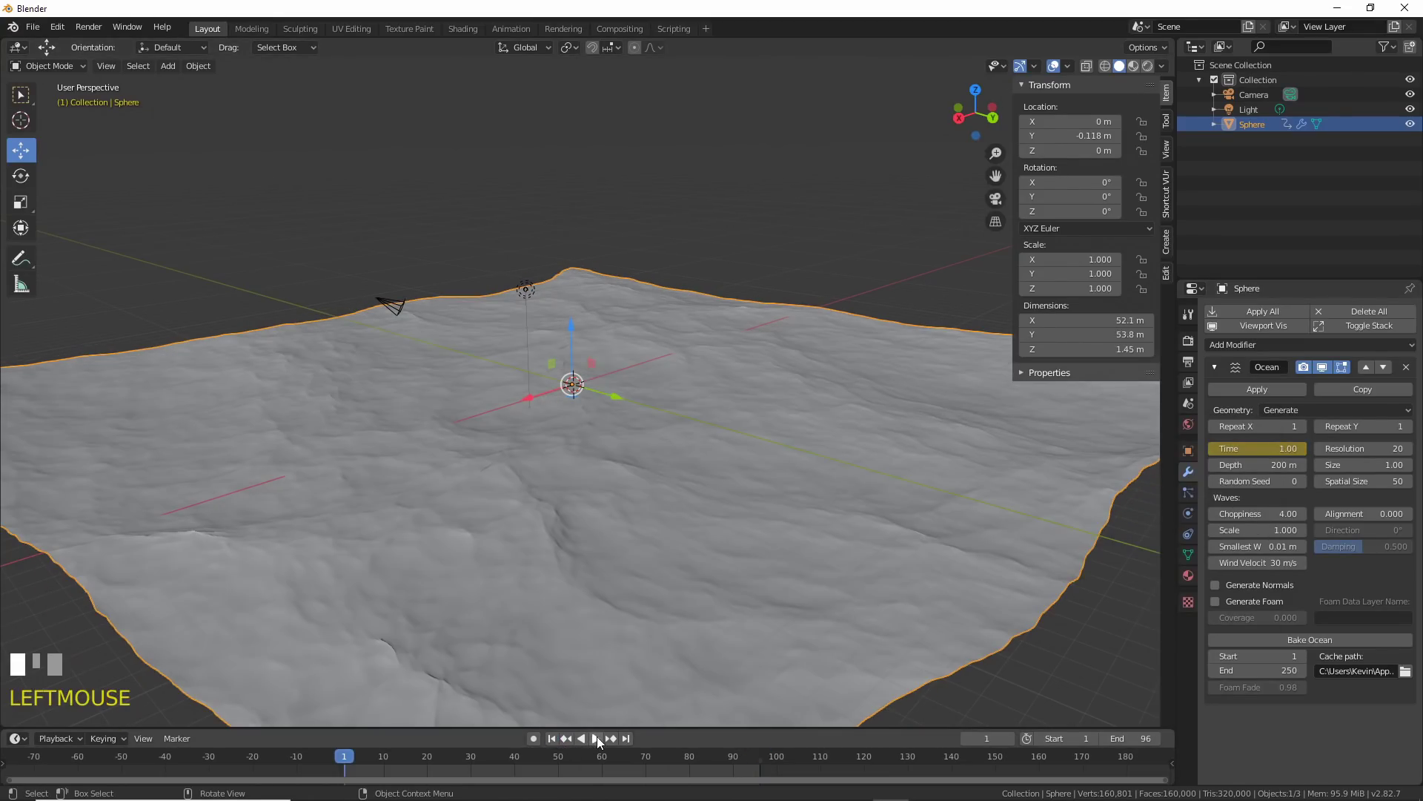
{"action": "left_click", "coordinate": [596, 739]}
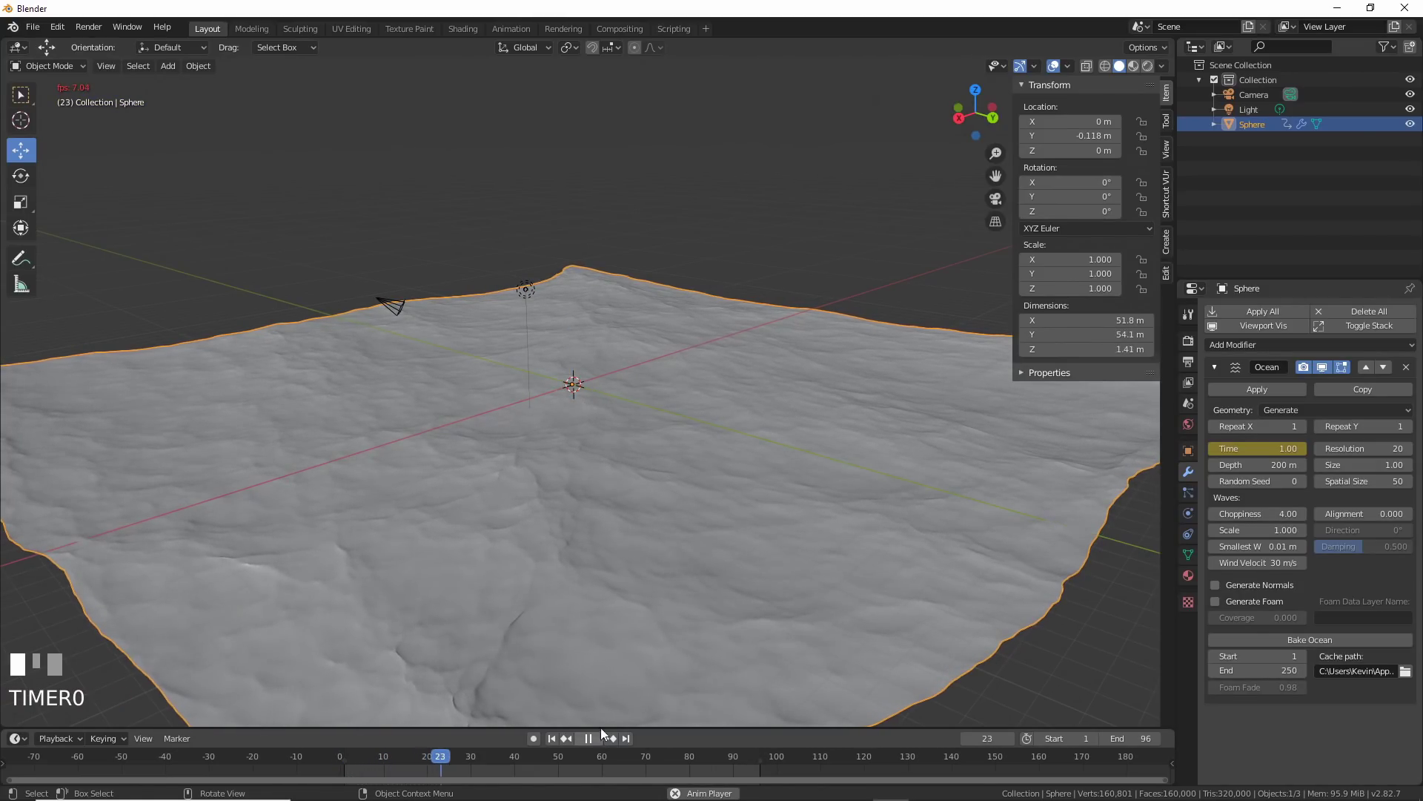
{"action": "middle_click_drag", "start_coordinate": [602, 723], "coordinate": [660, 594]}
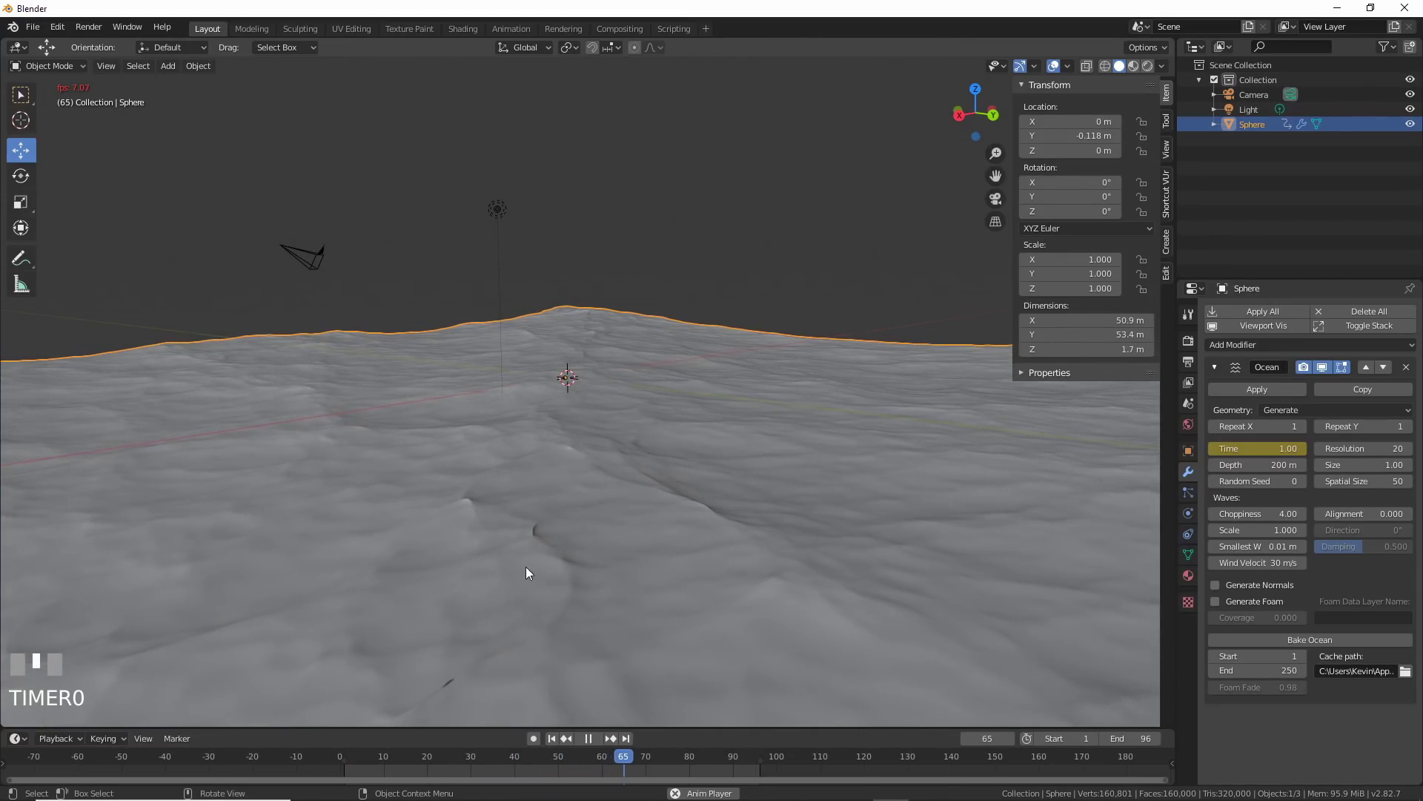
{"action": "middle_click_drag", "start_coordinate": [580, 672], "coordinate": [597, 754]}
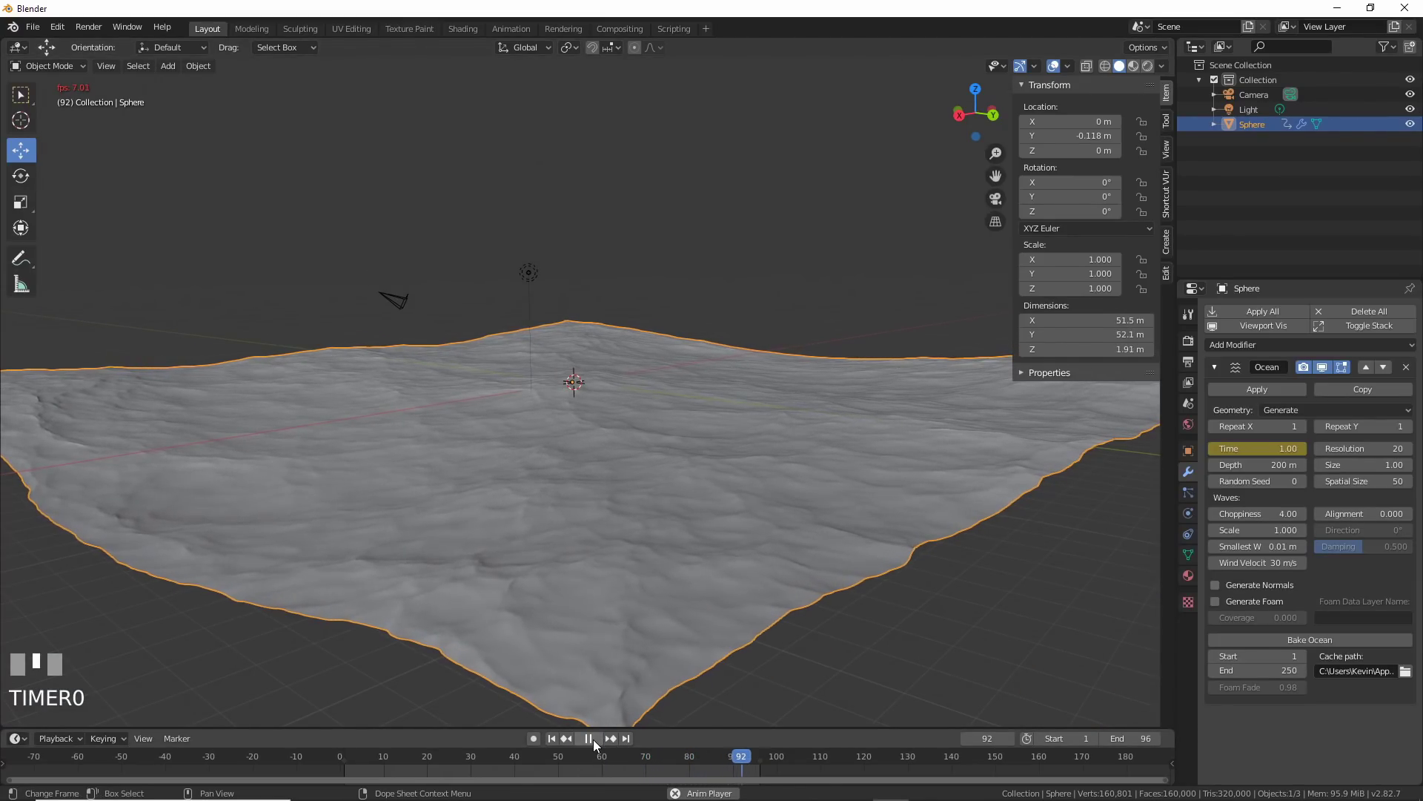
{"action": "left_click", "coordinate": [593, 740]}
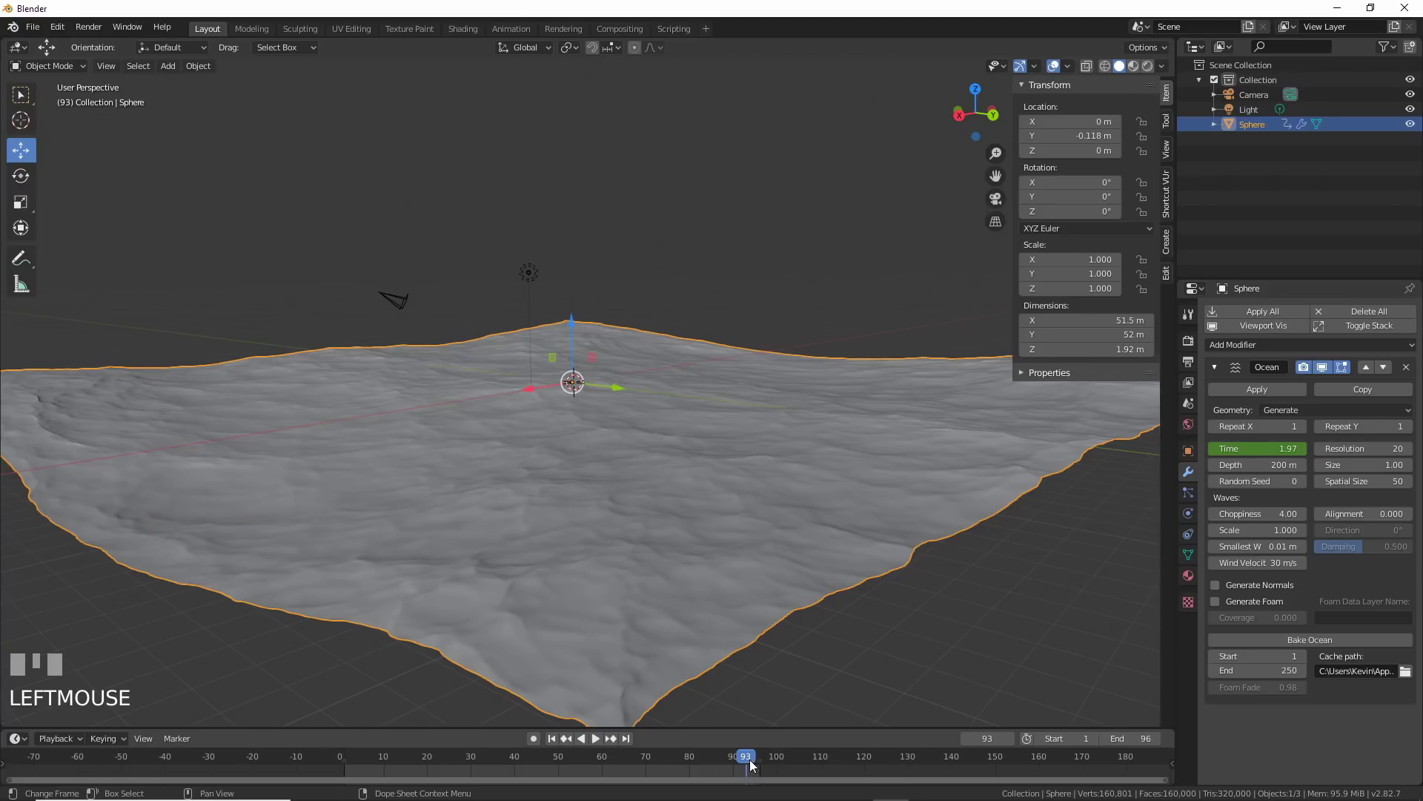